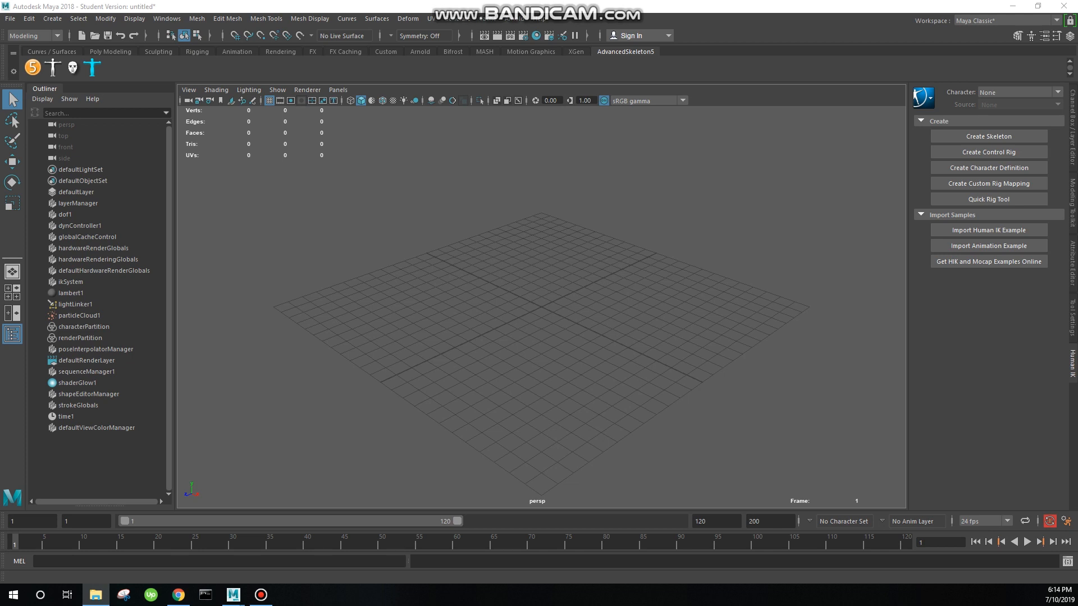
Step: Import Fight_FBX_ASCII_20160.fbx from the UIW 3D Animation and Game Design folder into the empty scene
{"action": "left_click", "coordinate": [179, 595]}
{"action": "left_click", "coordinate": [10, 18]}
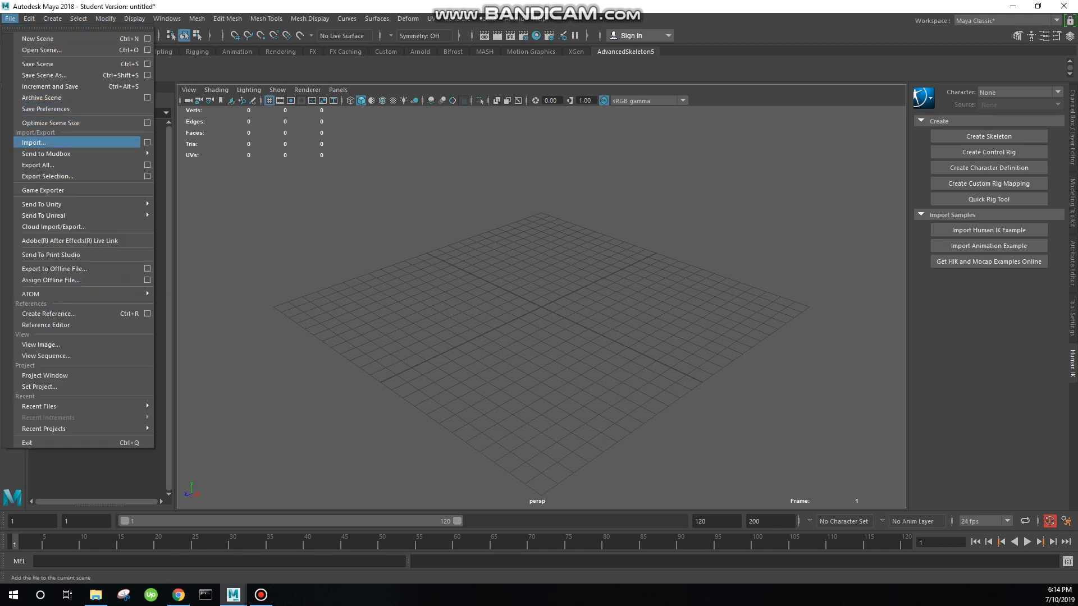
{"action": "left_click", "coordinate": [147, 142]}
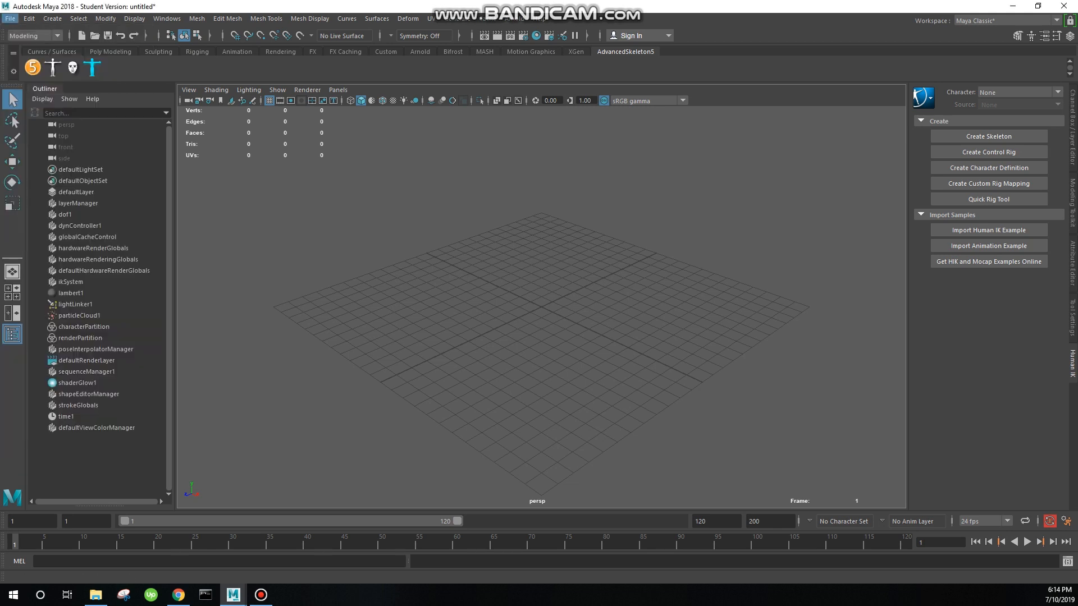
{"action": "left_click", "coordinate": [10, 19]}
{"action": "left_click", "coordinate": [56, 143]}
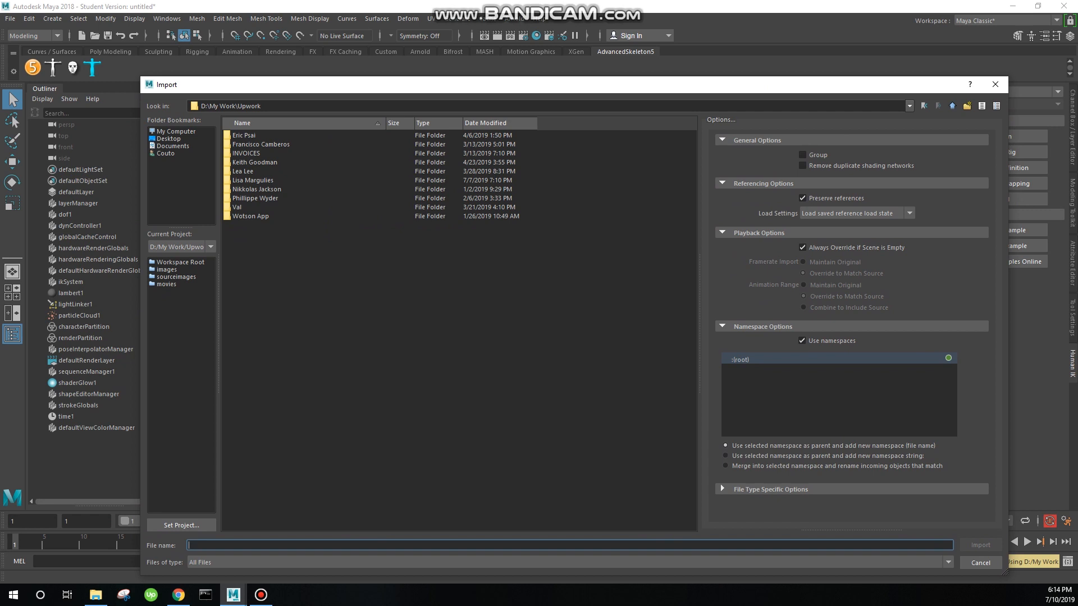
{"action": "double_click", "coordinate": [253, 180]}
{"action": "double_click", "coordinate": [248, 162]}
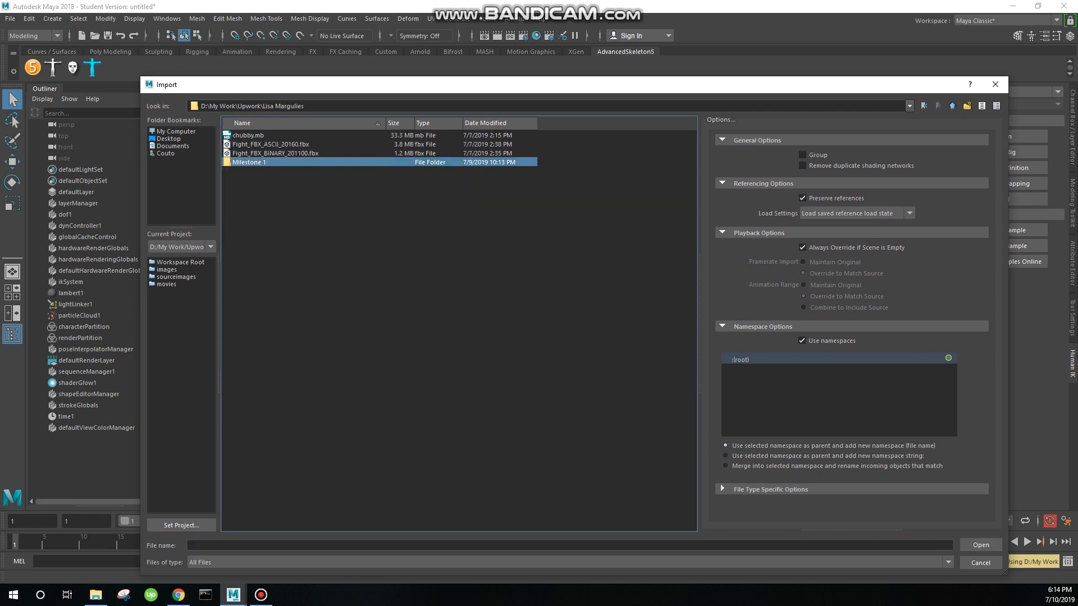
{"action": "double_click", "coordinate": [275, 198]}
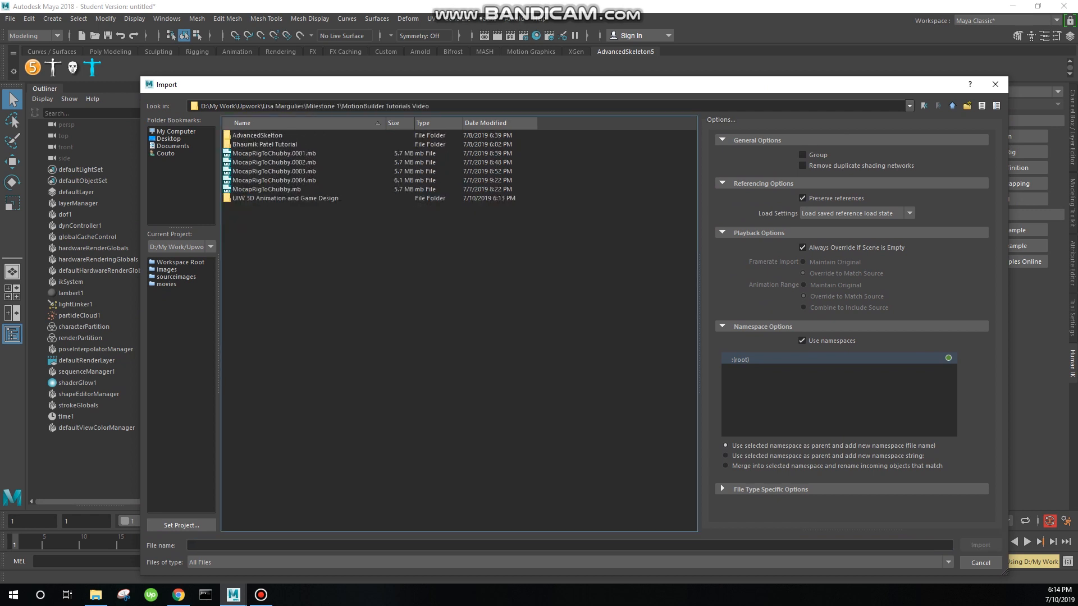
{"action": "double_click", "coordinate": [276, 199]}
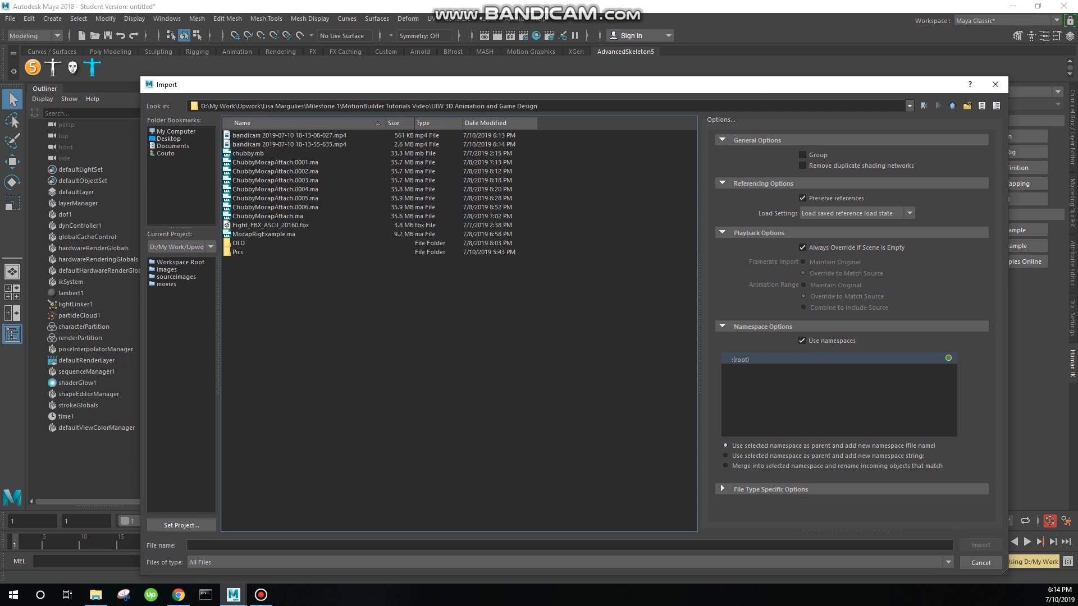
{"action": "double_click", "coordinate": [269, 225]}
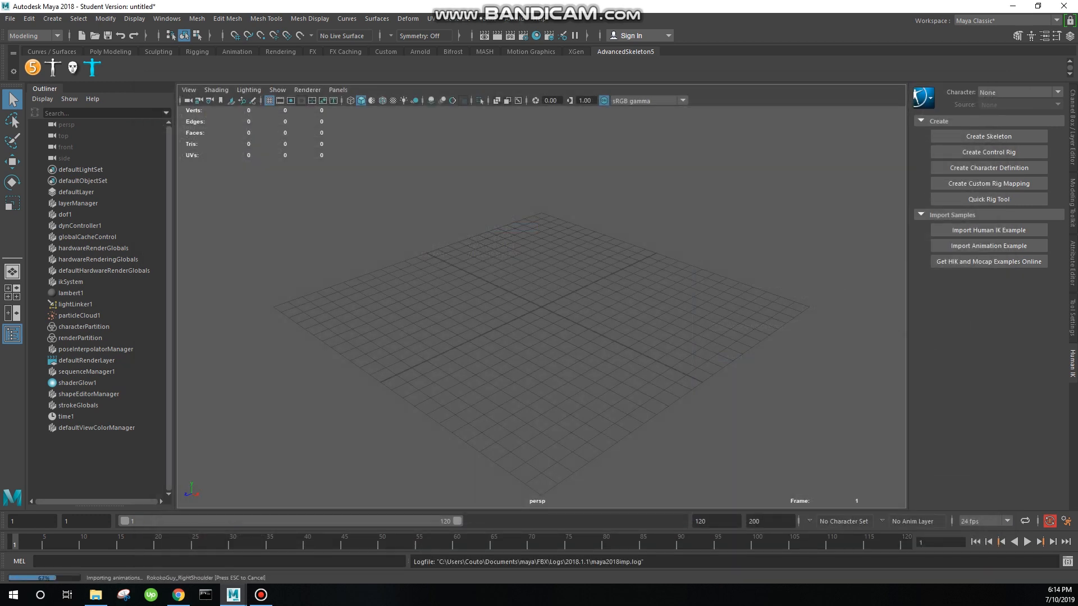
Step: Frame the imported skeleton, play its fight animation, and return to the first frame
{"action": "key", "text": "a"}
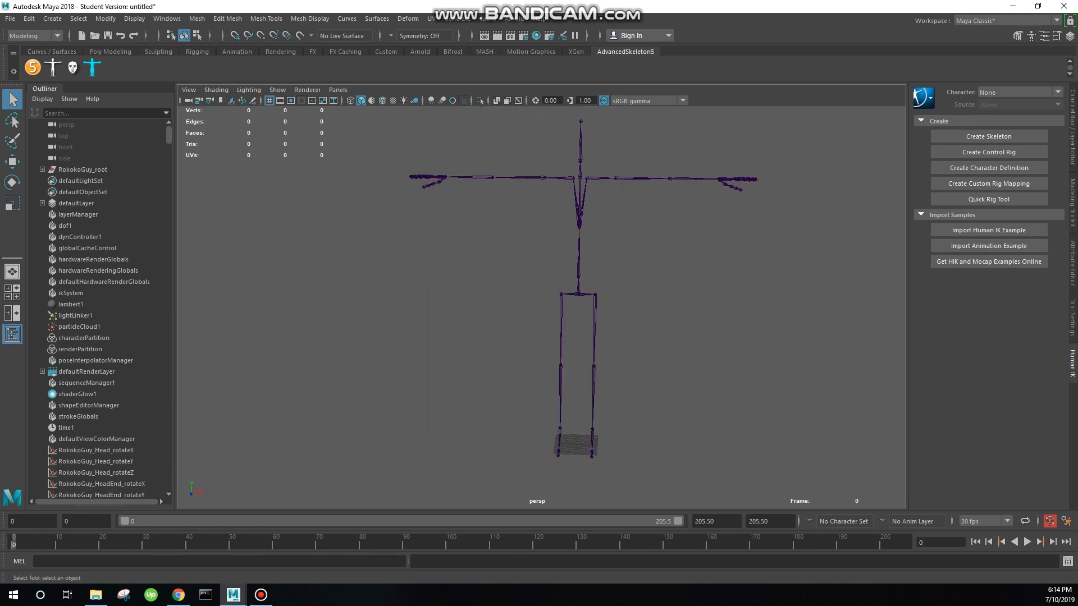
{"action": "left_click_drag", "start_coordinate": [539, 304], "coordinate": [556, 297], "text": "alt"}
{"action": "middle_click_drag", "start_coordinate": [556, 296], "coordinate": [521, 318], "text": "alt"}
{"action": "scroll", "coordinate": [532, 329], "scroll_direction": "up", "scroll_amount": 2}
{"action": "scroll", "coordinate": [539, 303], "scroll_direction": "down", "scroll_amount": 2}
{"action": "key", "text": "alt+v"}
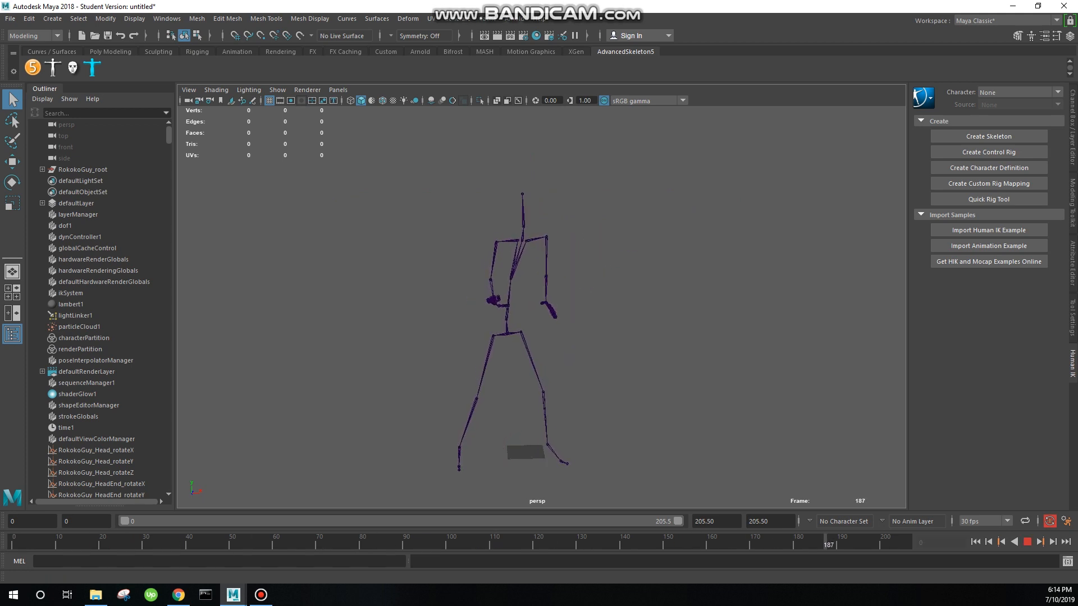
{"action": "key", "text": "alt+shift+v"}
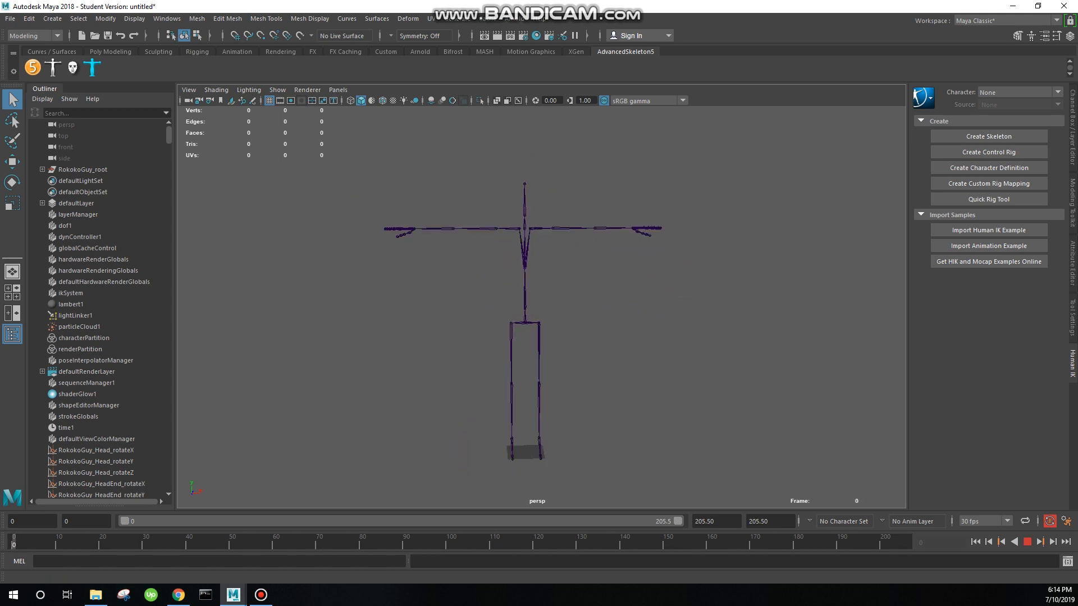
Step: Hide the HumanIK character controls and bring them back into view
{"action": "scroll", "coordinate": [539, 303], "scroll_direction": "up", "scroll_amount": 2}
{"action": "scroll", "coordinate": [539, 303], "scroll_direction": "down", "scroll_amount": 2}
{"action": "mouse_move", "coordinate": [525, 280]}
{"action": "middle_mouse_down", "text": "alt"}
{"action": "mouse_move", "coordinate": [522, 315]}
{"action": "mouse_move", "coordinate": [535, 276]}
{"action": "middle_mouse_up", "text": "alt"}
{"action": "scroll", "coordinate": [534, 295], "scroll_direction": "up", "scroll_amount": 2}
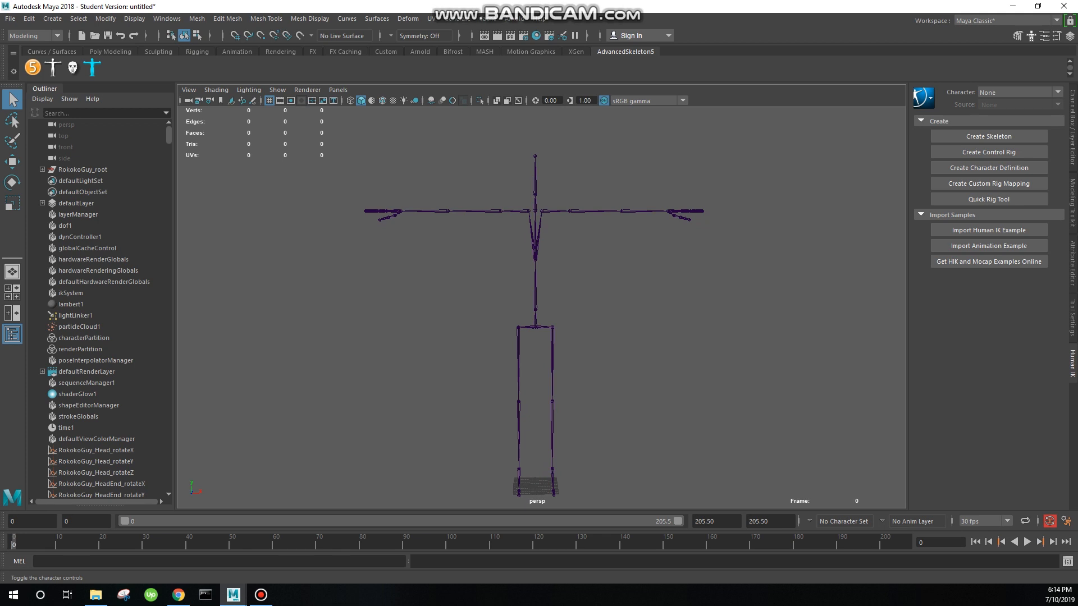
{"action": "left_click", "coordinate": [1031, 36]}
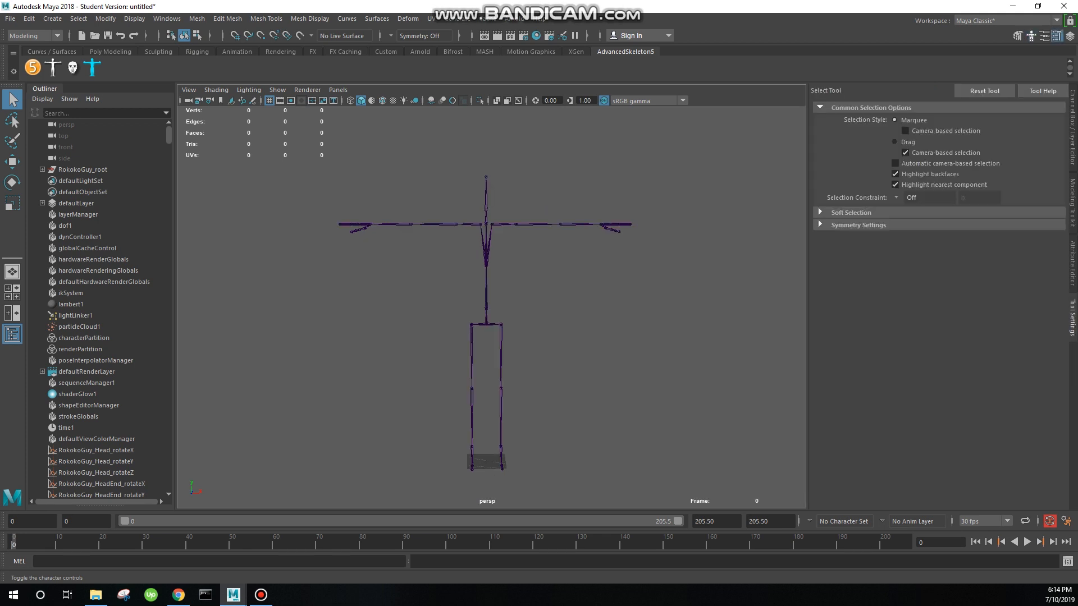
{"action": "key", "text": "ctrl+a"}
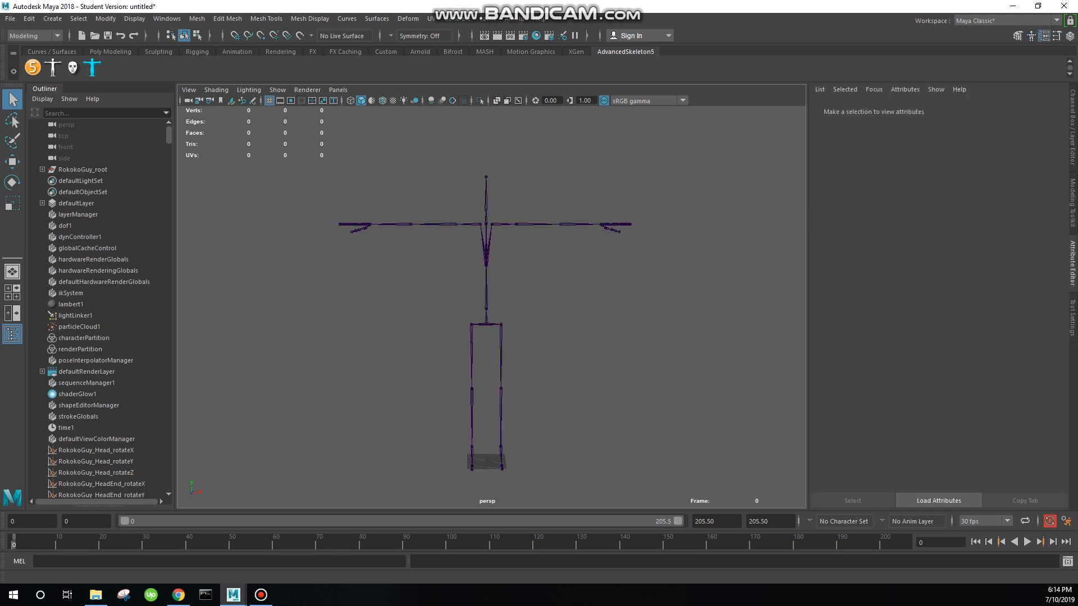
{"action": "left_click", "coordinate": [1073, 317]}
{"action": "left_click", "coordinate": [1032, 36]}
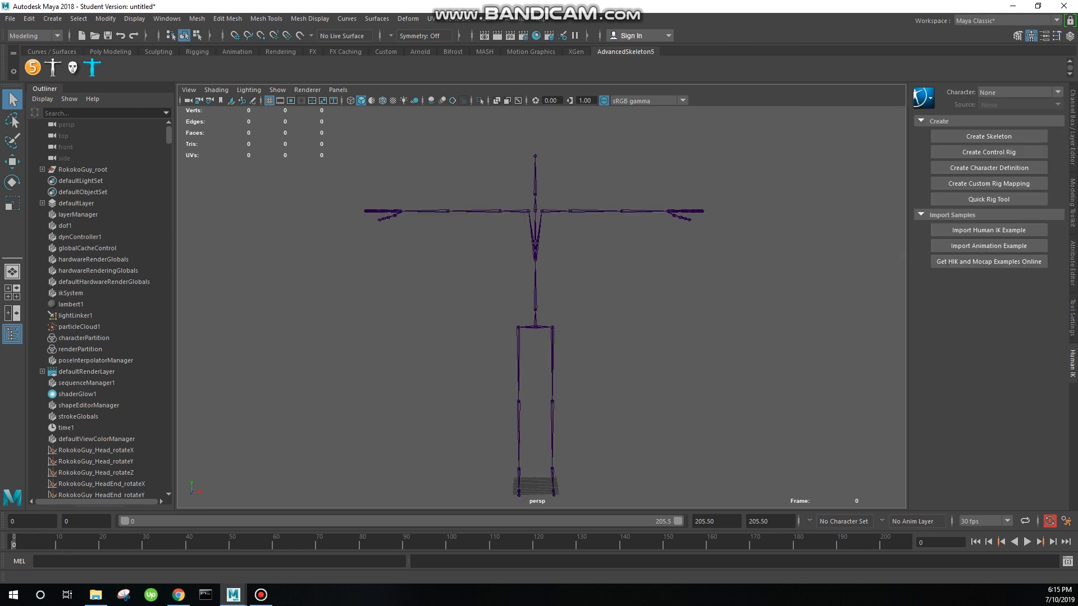
{"action": "key", "text": "alt+Tab"}
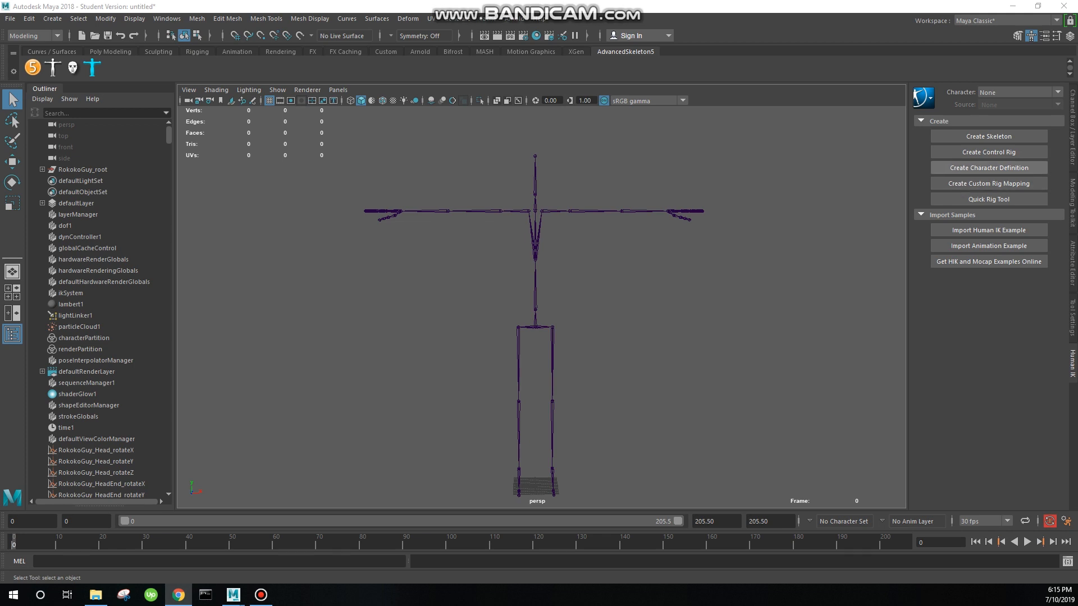
Step: Create a HumanIK character definition and rename the character Rokoko
{"action": "left_click", "coordinate": [989, 168]}
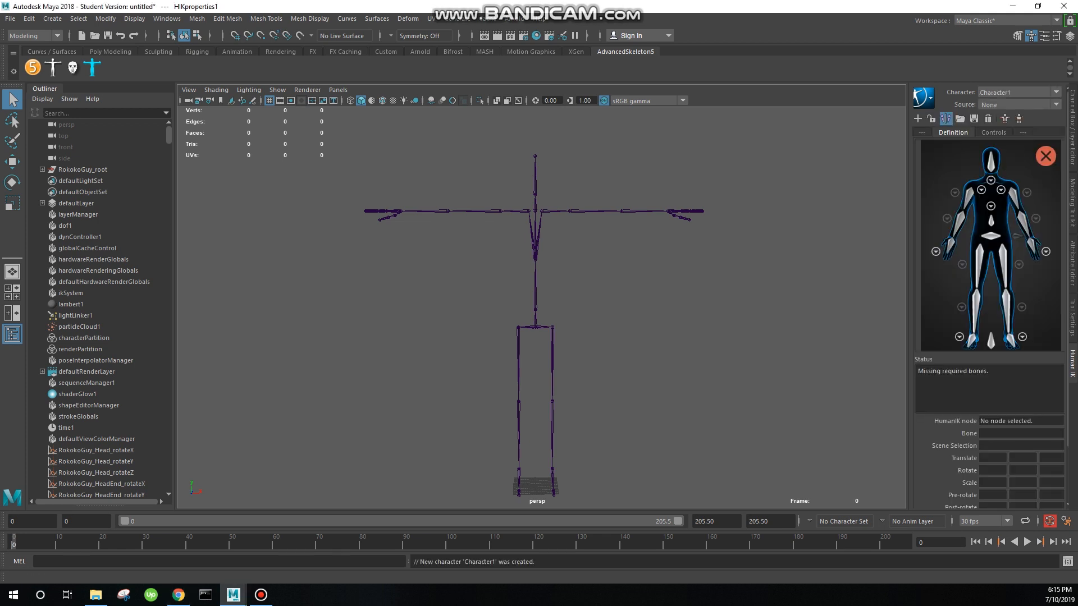
{"action": "left_click", "coordinate": [923, 93]}
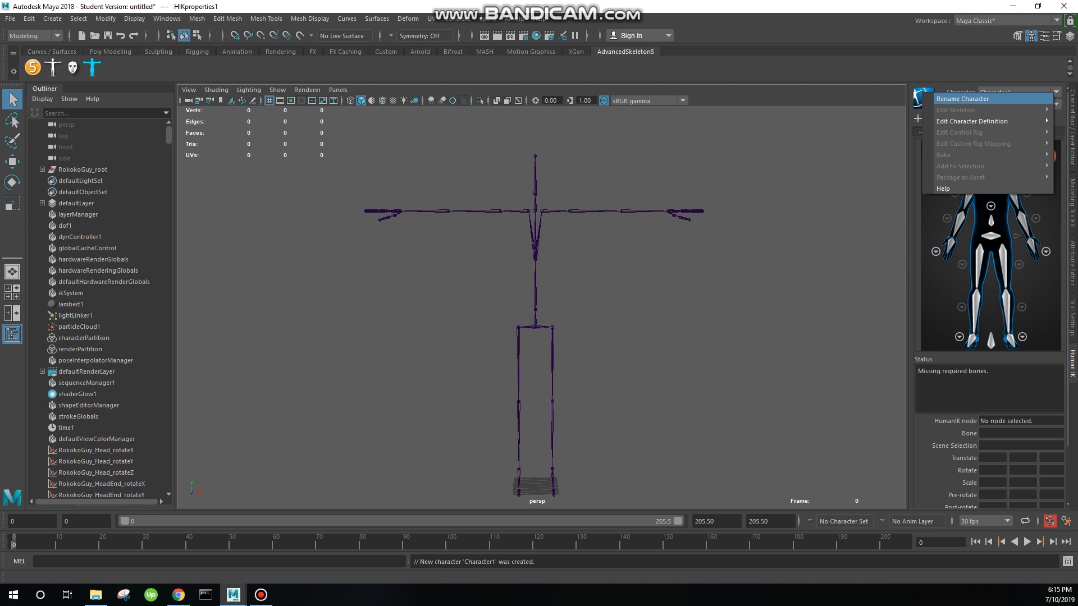
{"action": "left_click", "coordinate": [962, 98]}
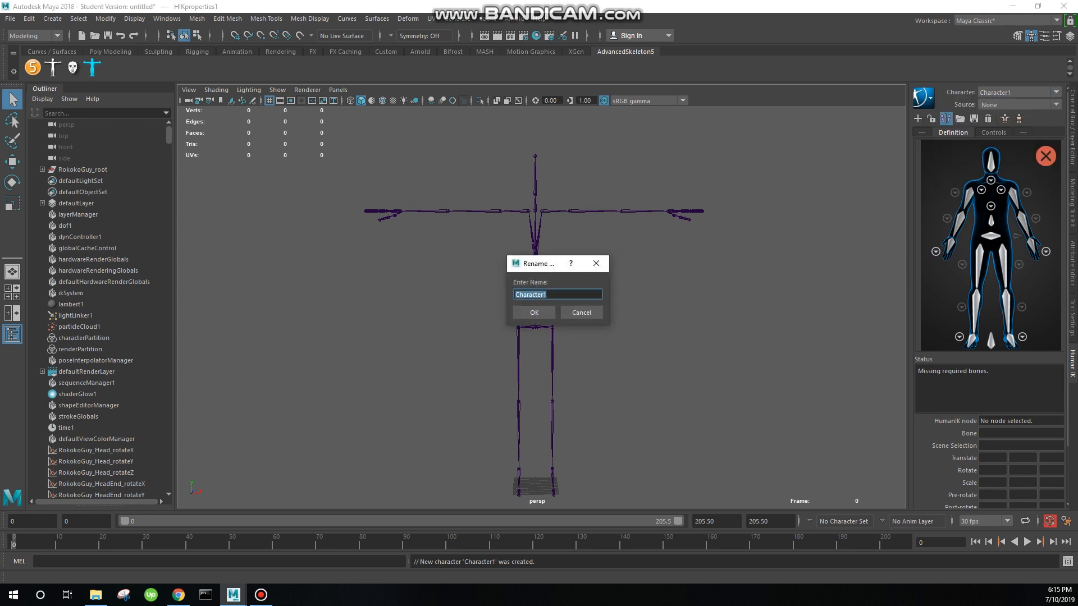
{"action": "type", "text": "Rokoko"}
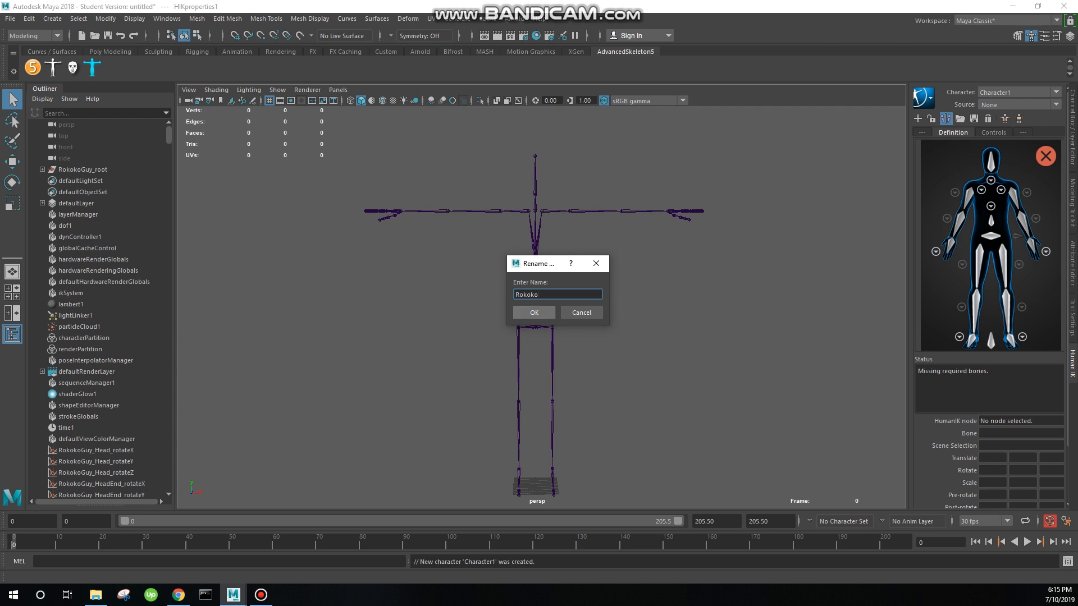
{"action": "left_click", "coordinate": [534, 312]}
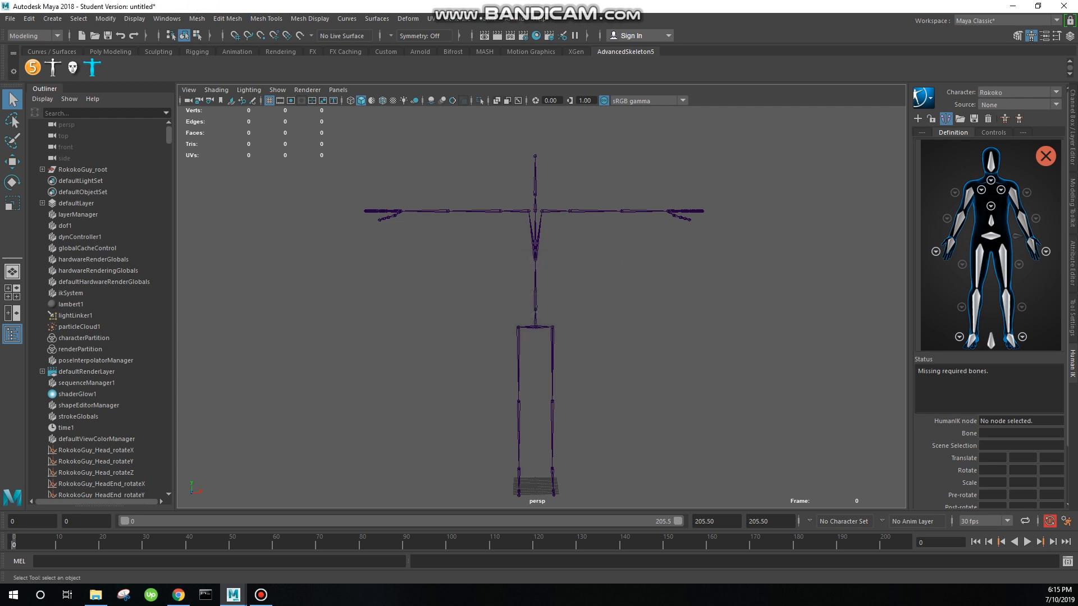
Step: Save the scene as a Maya ASCII file named MocapRokoko in the Video Tutorial folder
{"action": "key", "text": "ctrl+shift+s"}
{"action": "left_click_drag", "start_coordinate": [169, 294], "coordinate": [137, 193]}
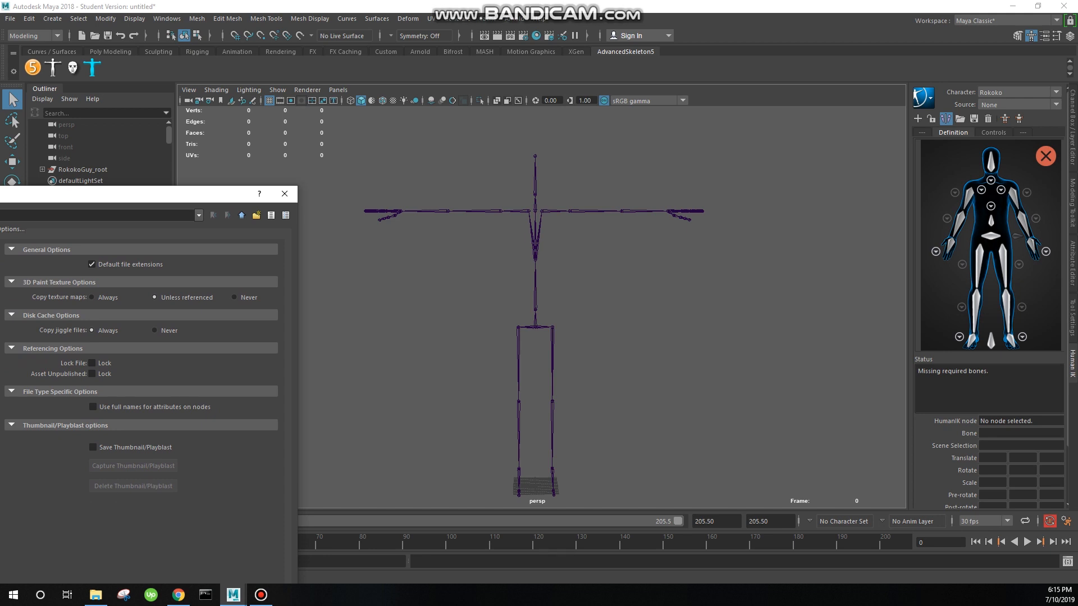
{"action": "left_click_drag", "start_coordinate": [0, 198], "coordinate": [333, 62]}
{"action": "left_click", "coordinate": [333, 518]}
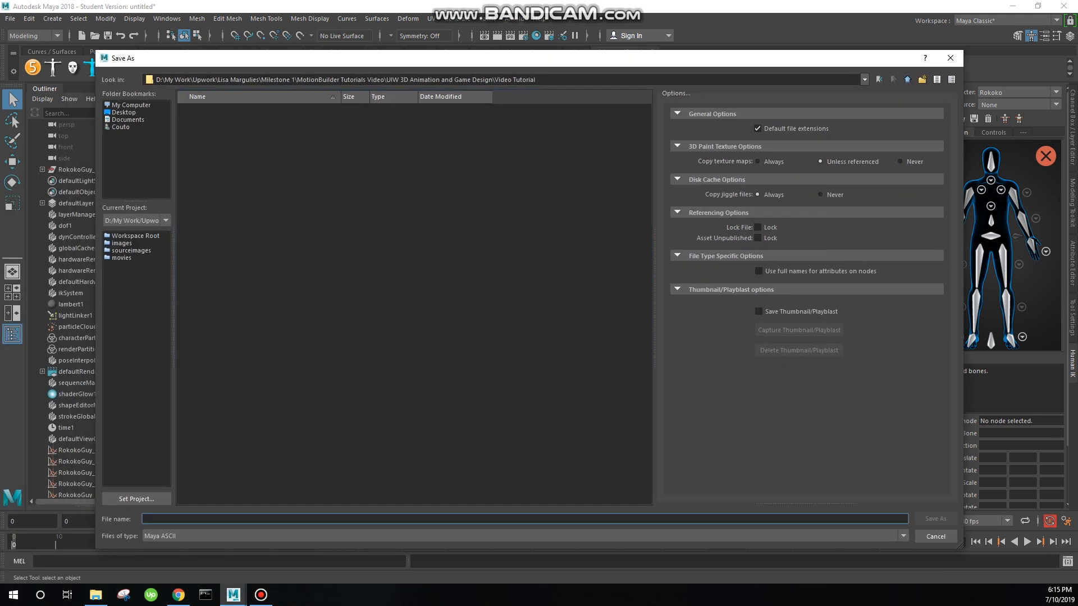
{"action": "type", "text": "MocapRokoko"}
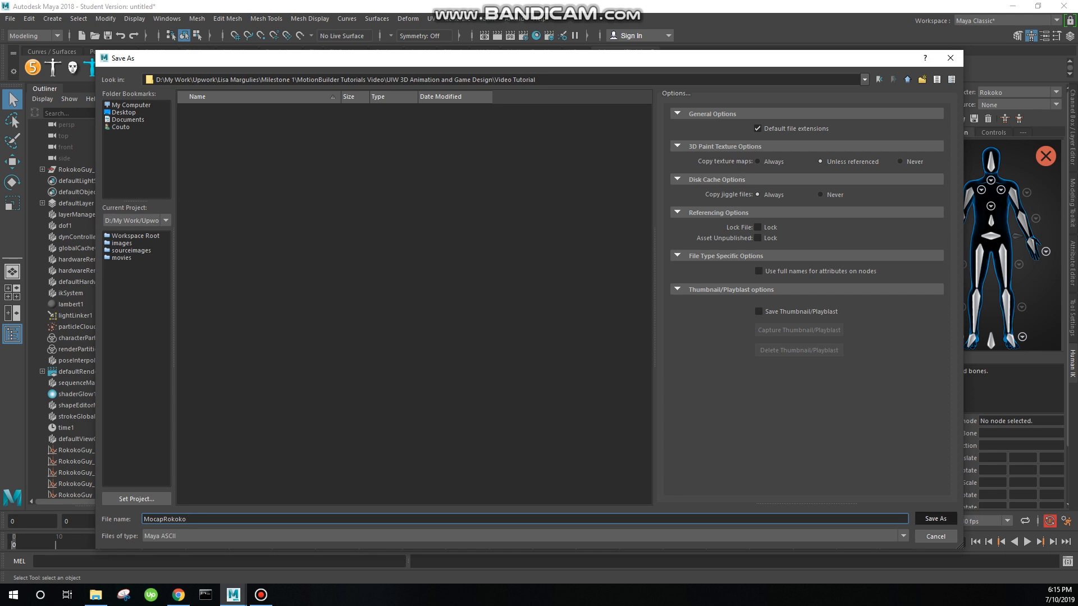
{"action": "key", "text": "Return"}
{"action": "key", "text": "Return"}
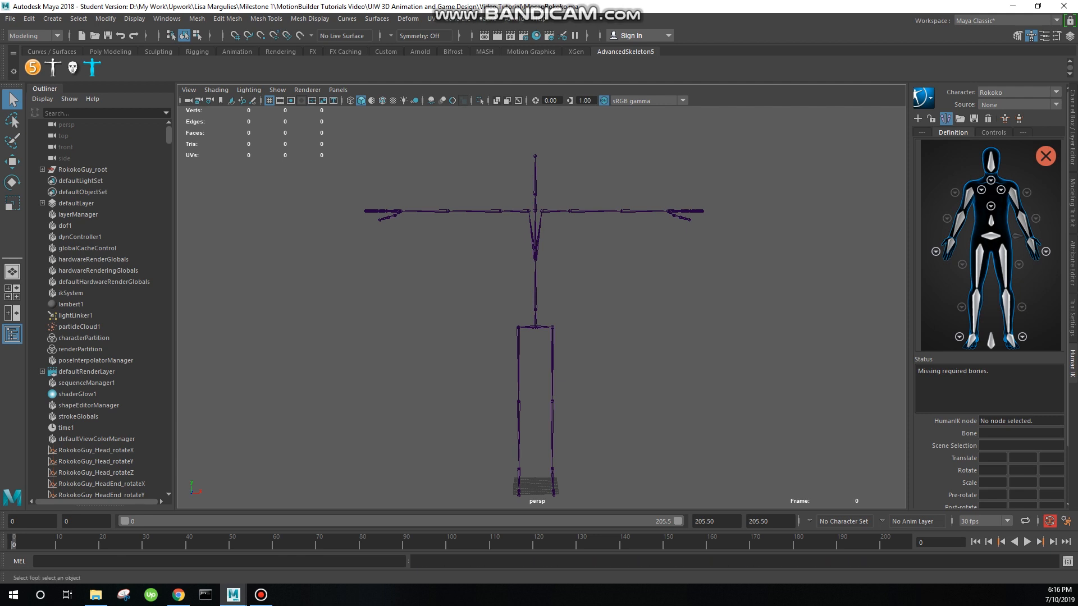
Step: Assign the skeleton's RokokoGuy_Head joint to the Head node of the character definition
{"action": "key", "text": "alt+Tab"}
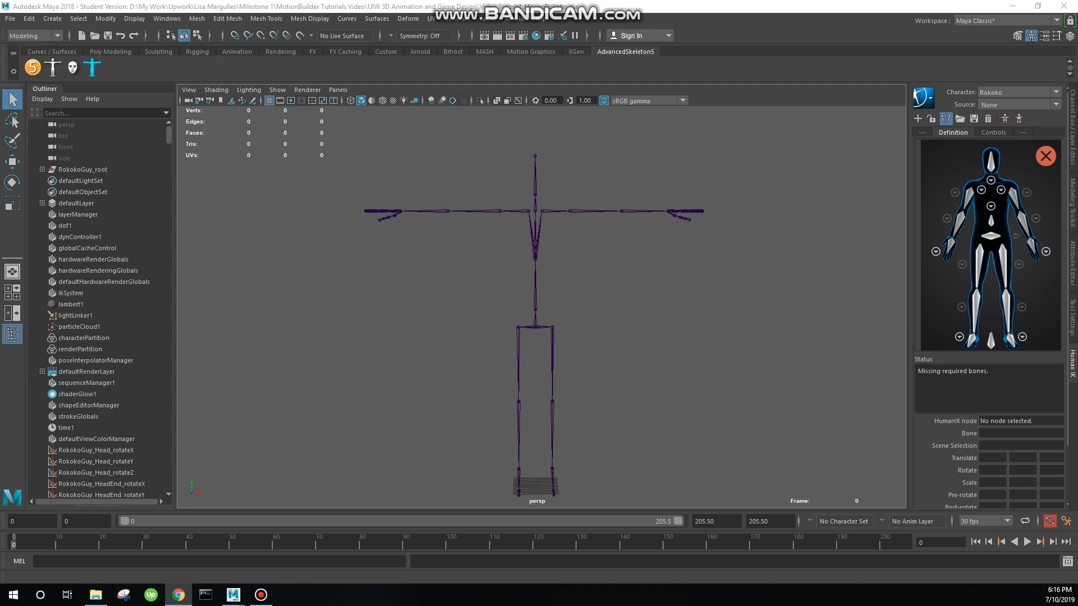
{"action": "middle_click_drag", "start_coordinate": [539, 253], "coordinate": [515, 333], "text": "alt"}
{"action": "scroll", "coordinate": [461, 339], "scroll_direction": "up", "scroll_amount": 4}
{"action": "left_click", "coordinate": [467, 235]}
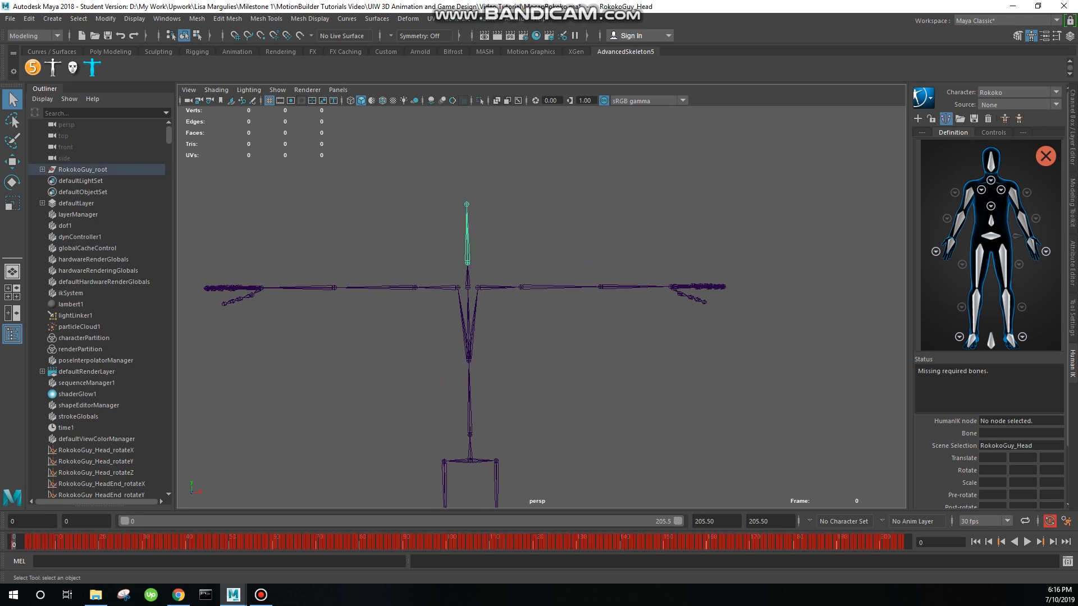
{"action": "right_click", "coordinate": [991, 162]}
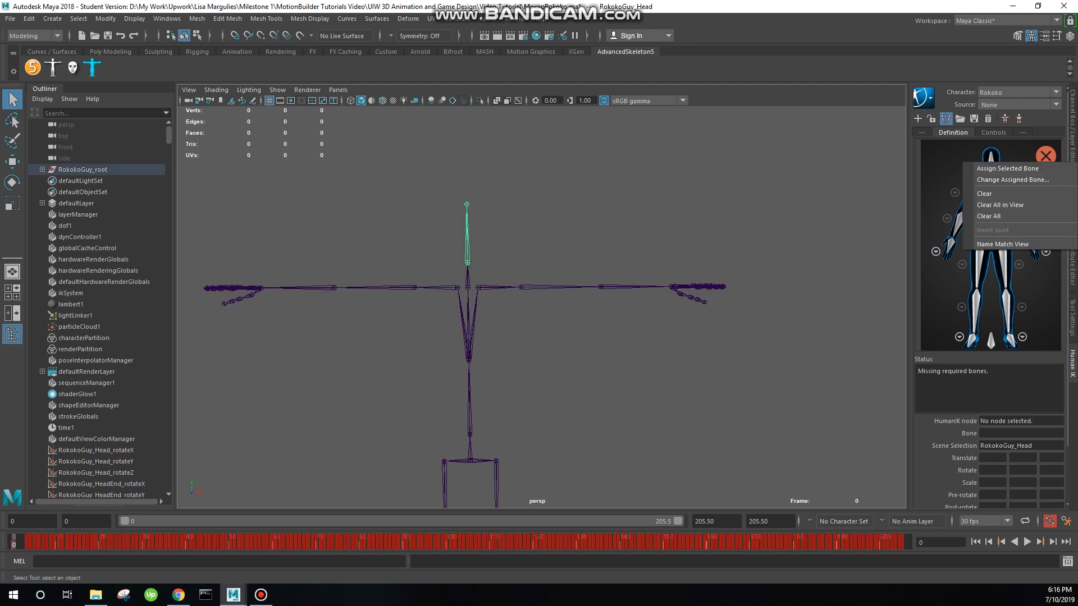
{"action": "left_click", "coordinate": [1007, 168]}
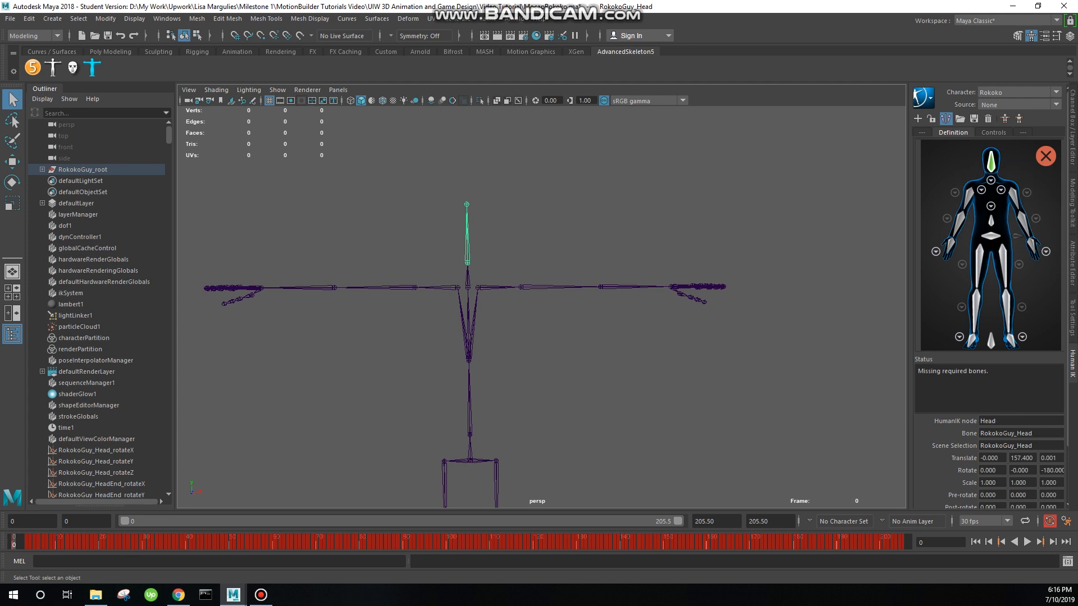
Step: Assign the RokokoGuy_Neck joint to the lowest Neck node in the detailed neck view and return to the full-body view
{"action": "key", "text": "f"}
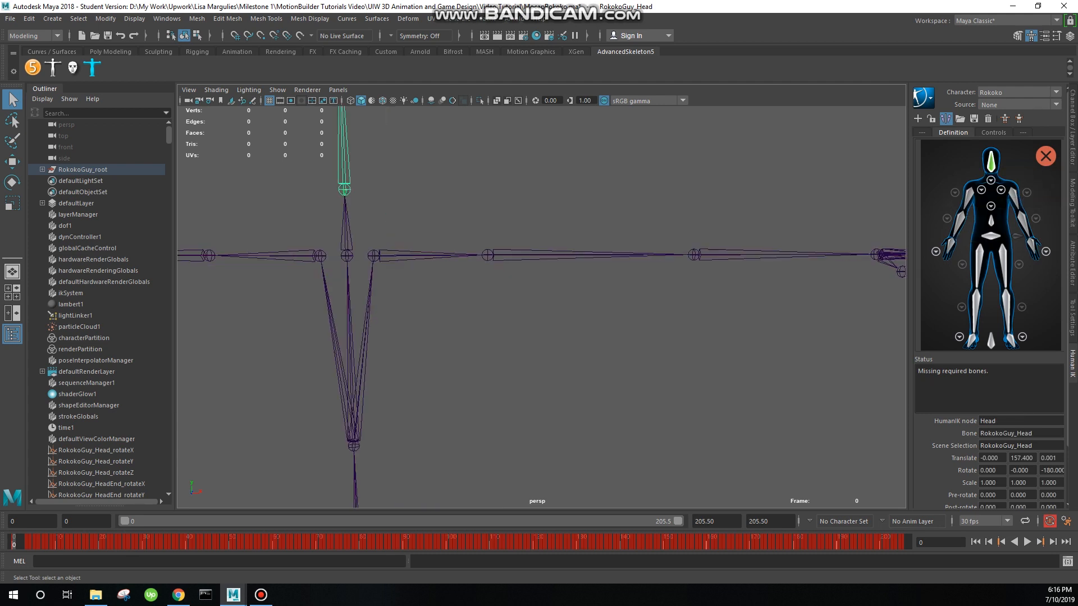
{"action": "left_click", "coordinate": [981, 189]}
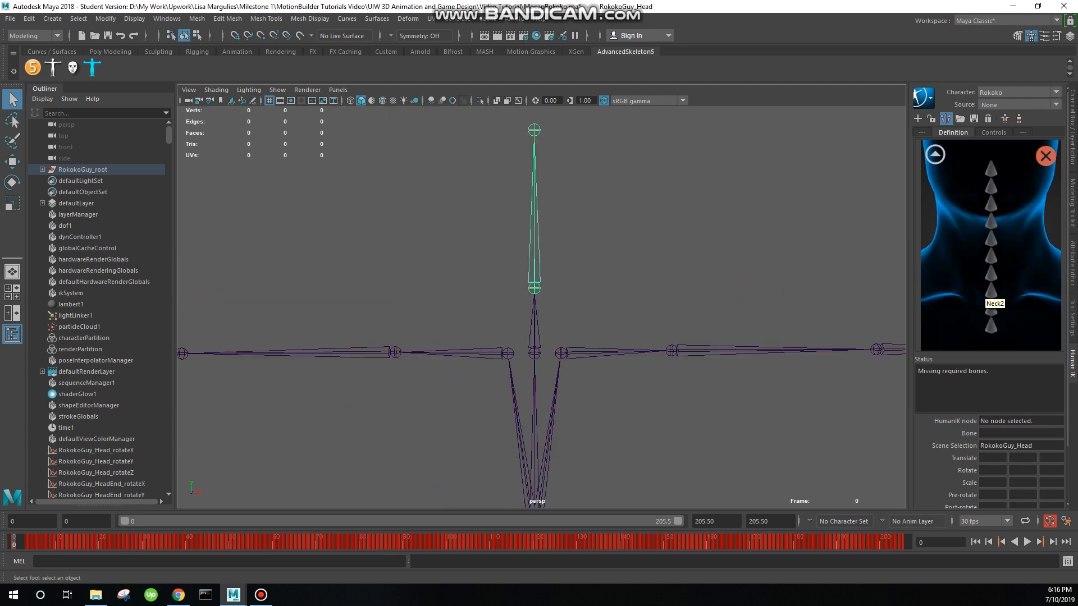
{"action": "key", "text": "Up"}
{"action": "right_click", "coordinate": [991, 326]}
{"action": "left_click", "coordinate": [1000, 335]}
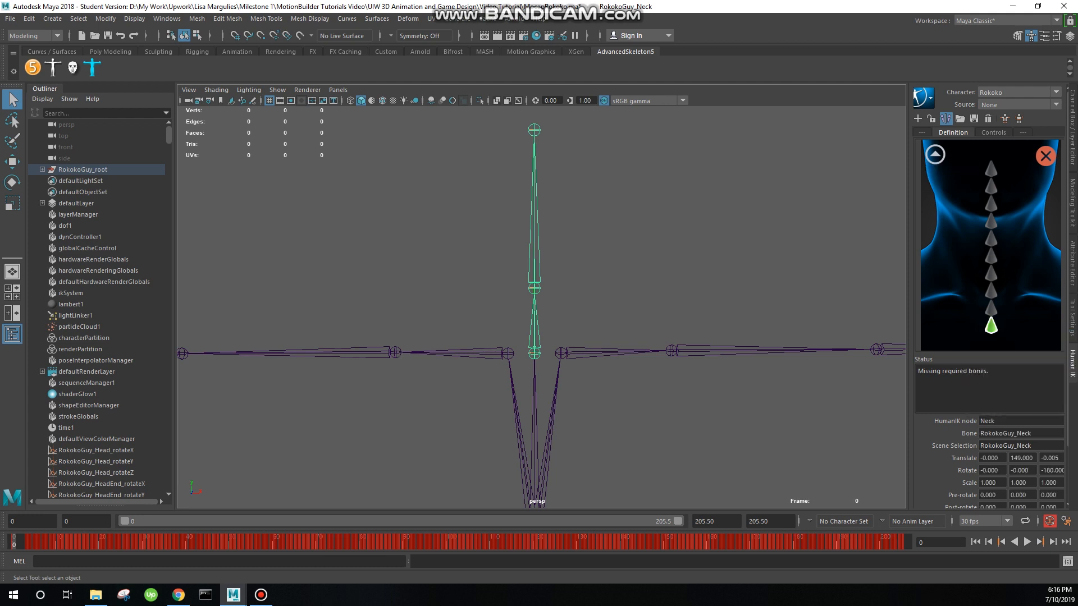
{"action": "left_click", "coordinate": [935, 154]}
Step: Assign the RokokoGuy_LeftShoulder joint to the LeftArm node of the character definition
{"action": "middle_click_drag", "start_coordinate": [634, 298], "coordinate": [541, 269], "text": "alt"}
{"action": "scroll", "coordinate": [542, 307], "scroll_direction": "down", "scroll_amount": 5}
{"action": "scroll", "coordinate": [542, 307], "scroll_direction": "up", "scroll_amount": 3}
{"action": "scroll", "coordinate": [661, 185], "scroll_direction": "down", "scroll_amount": 3}
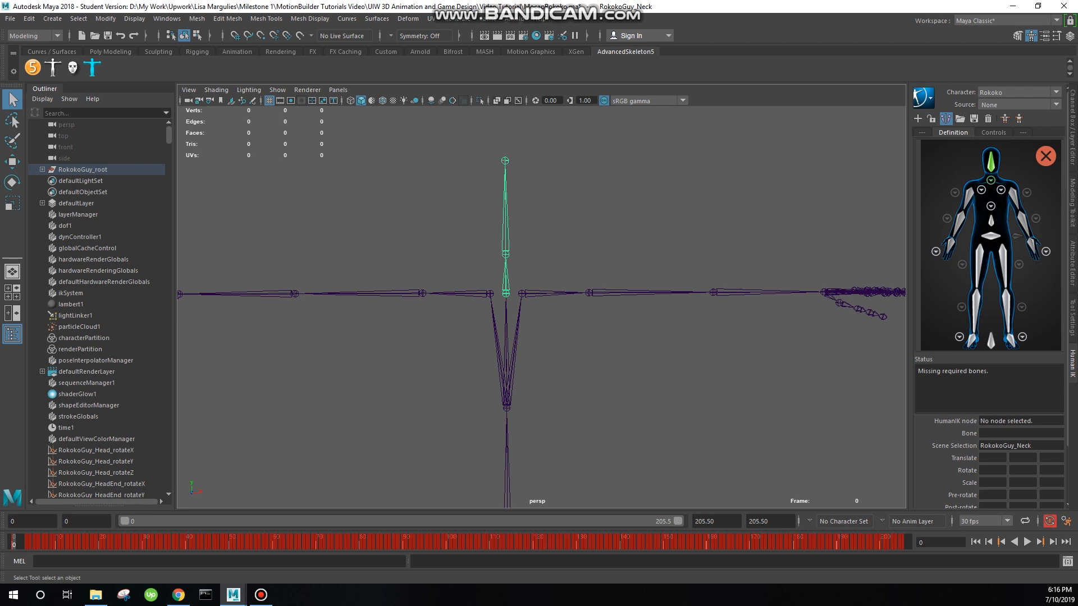
{"action": "key", "text": "a"}
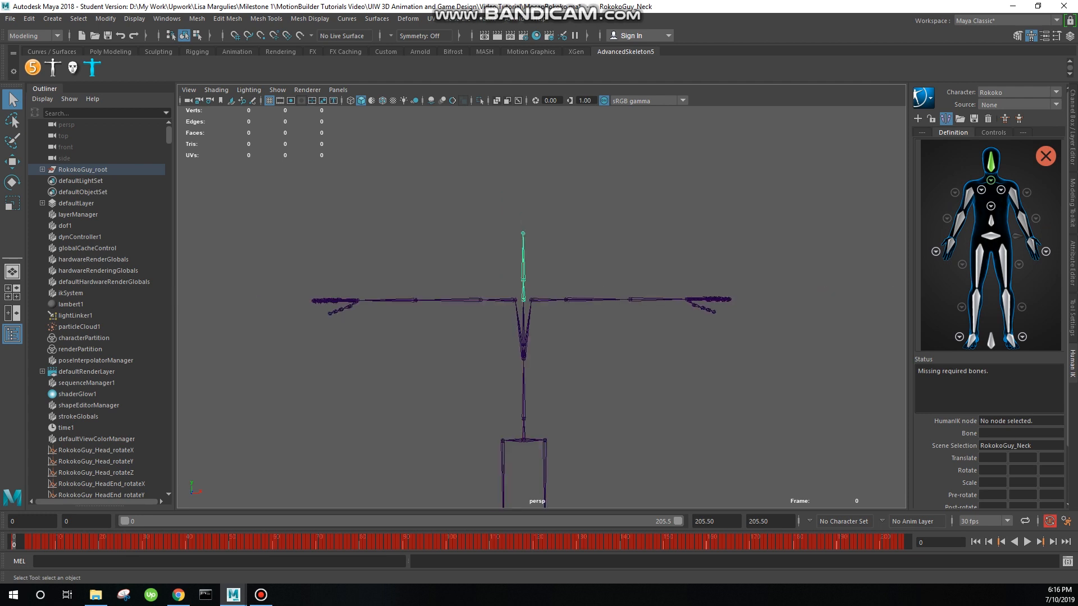
{"action": "scroll", "coordinate": [540, 307], "scroll_direction": "up", "scroll_amount": 5}
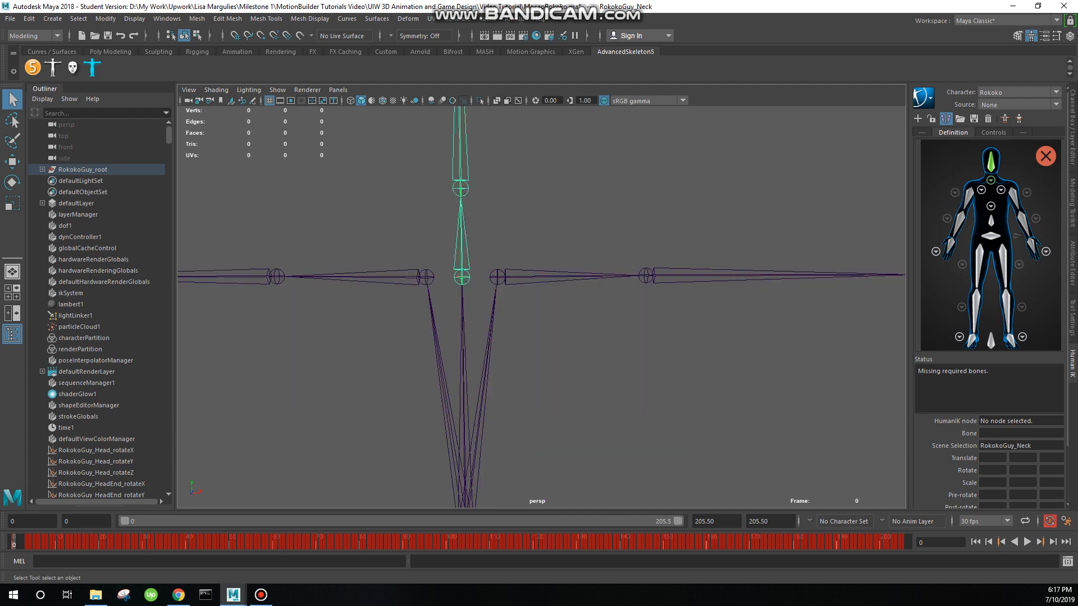
{"action": "left_click_drag", "start_coordinate": [553, 239], "coordinate": [563, 323]}
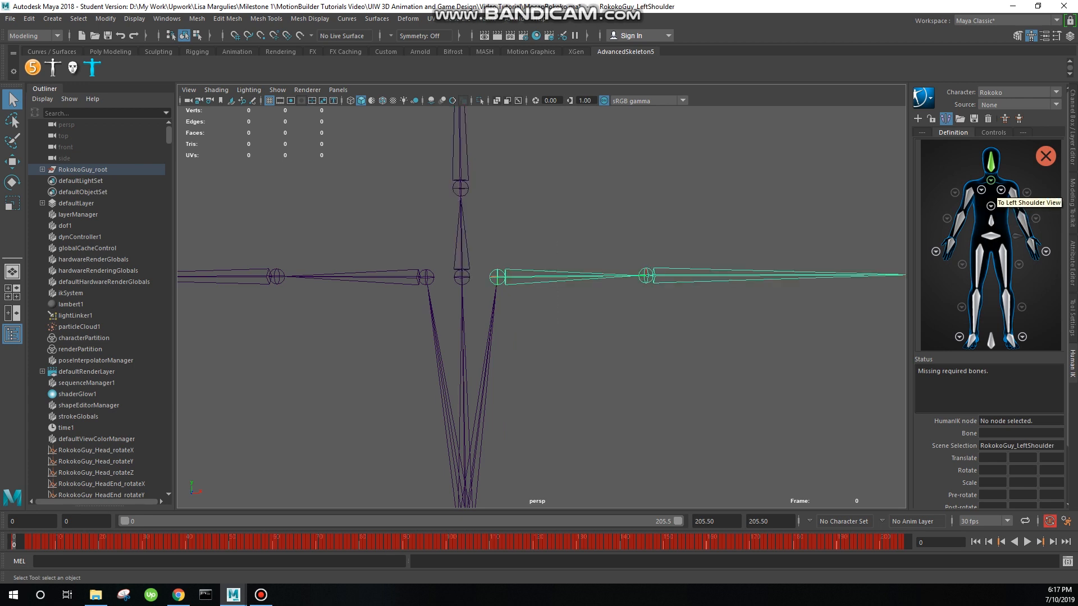
{"action": "left_click", "coordinate": [1001, 190]}
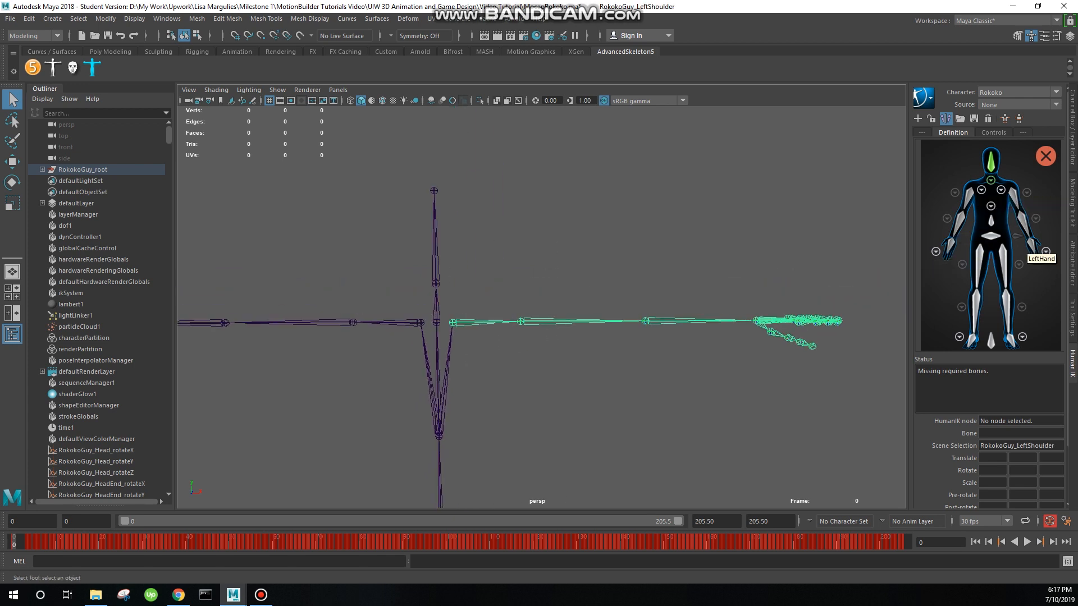
{"action": "right_click", "coordinate": [1011, 197]}
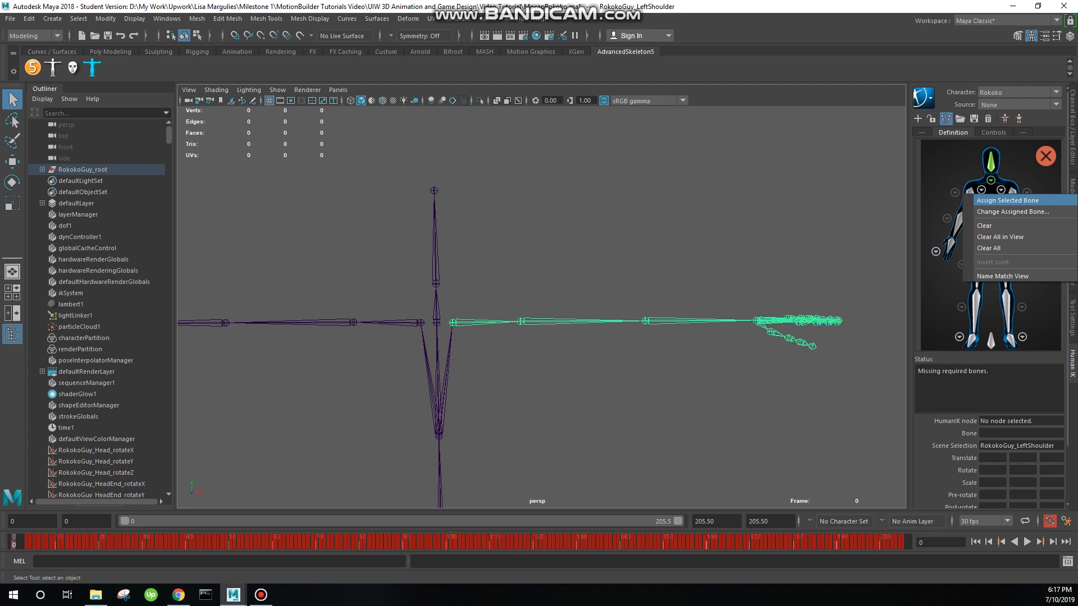
{"action": "left_click", "coordinate": [1008, 201]}
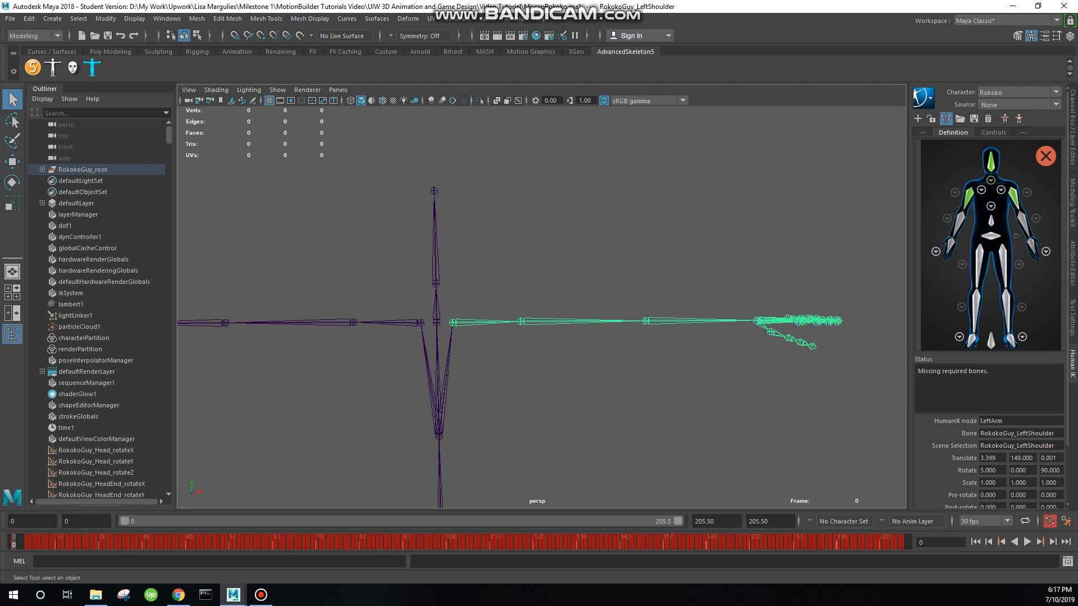
Step: Select the left and right shoulder joints in the viewport to check which skeleton joints they are
{"action": "middle_click_drag", "start_coordinate": [652, 281], "coordinate": [801, 268], "text": "alt"}
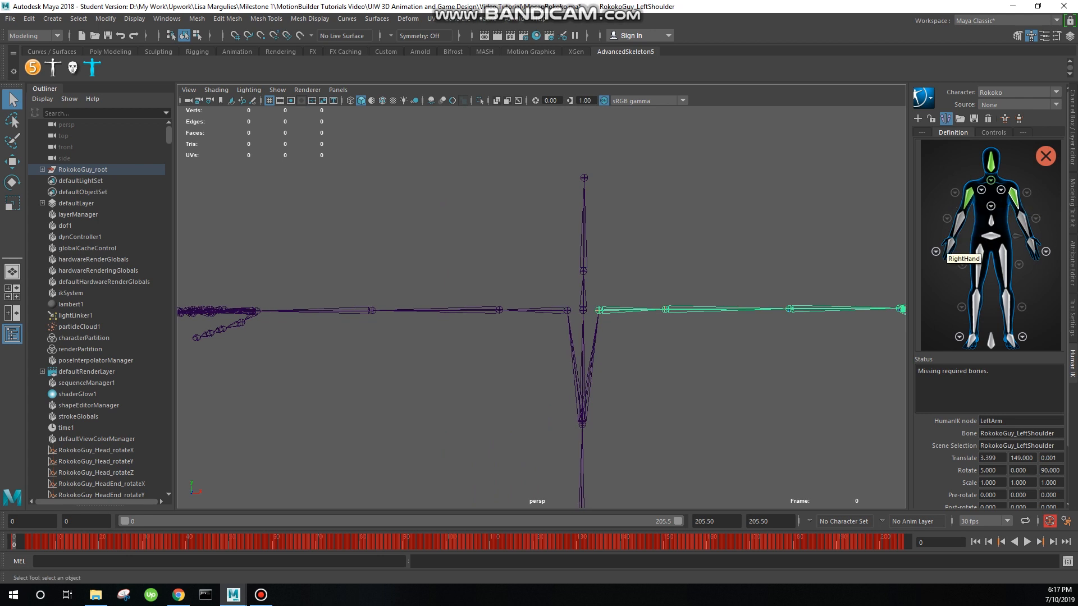
{"action": "left_click", "coordinate": [536, 310]}
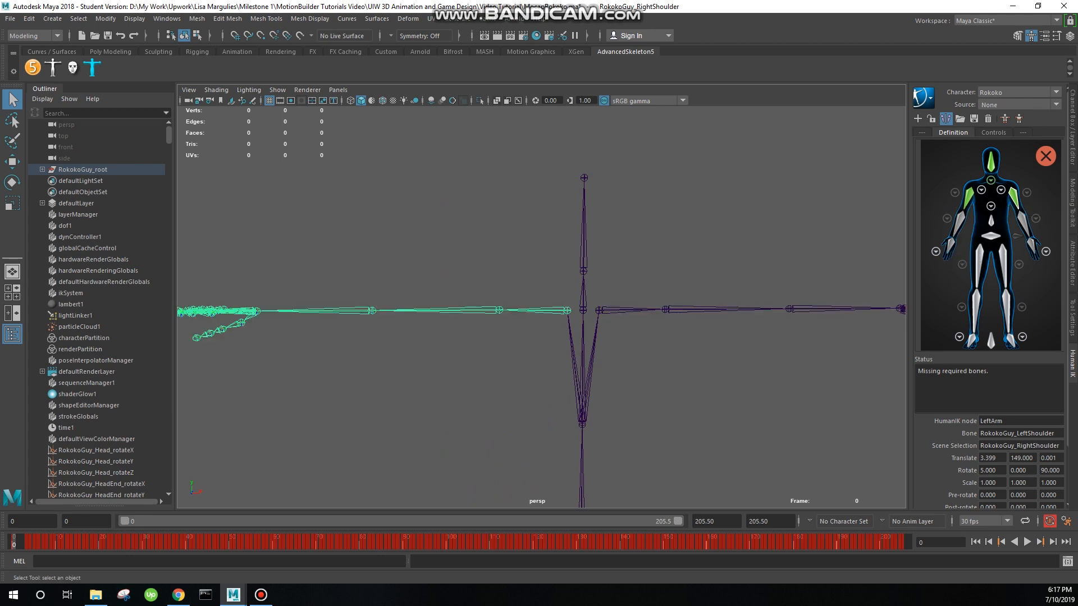
{"action": "left_click_drag", "start_coordinate": [629, 300], "coordinate": [629, 313]}
{"action": "left_click", "coordinate": [1072, 128]}
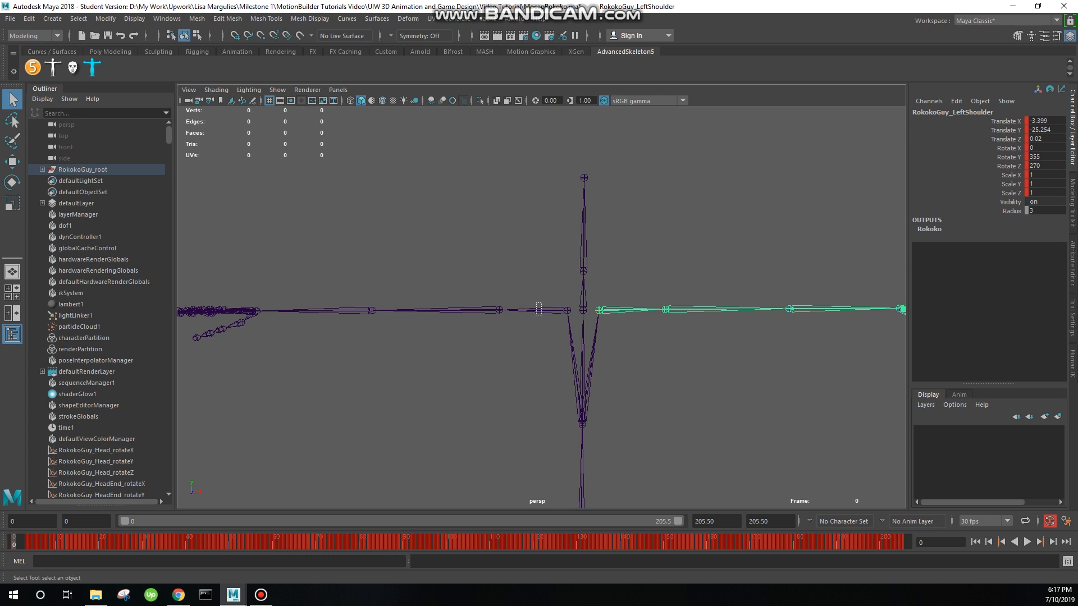
{"action": "left_click", "coordinate": [539, 310]}
{"action": "left_click", "coordinate": [1073, 363]}
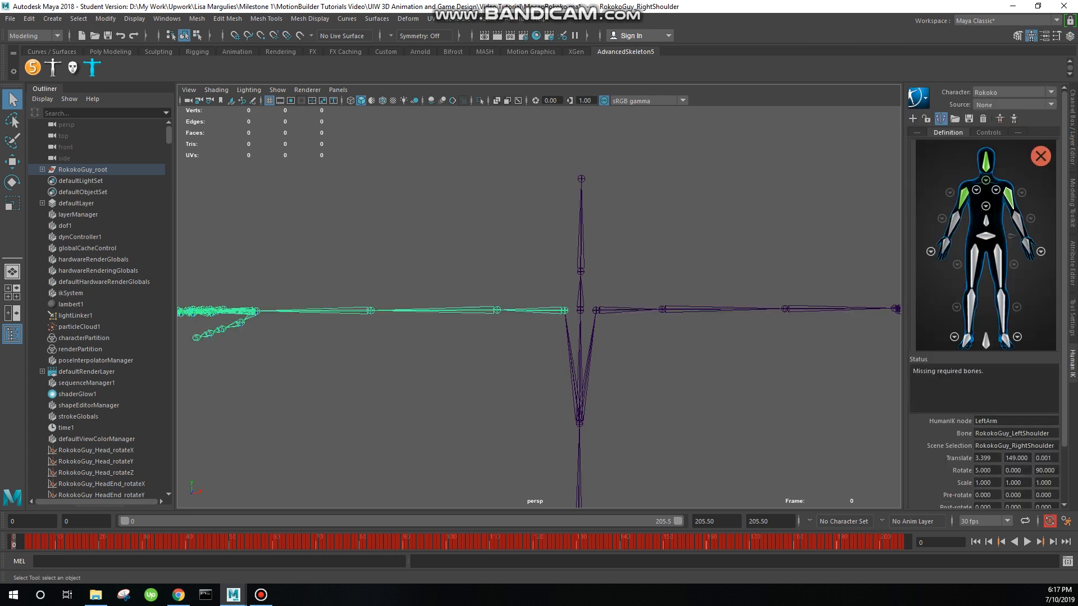
Step: Assign the RokokoGuy_LeftArm joint to the LeftForeArm node and RokokoGuy_LeftHand to the LeftHand node
{"action": "middle_click_drag", "start_coordinate": [737, 247], "coordinate": [584, 231], "text": "alt"}
{"action": "left_click", "coordinate": [585, 294]}
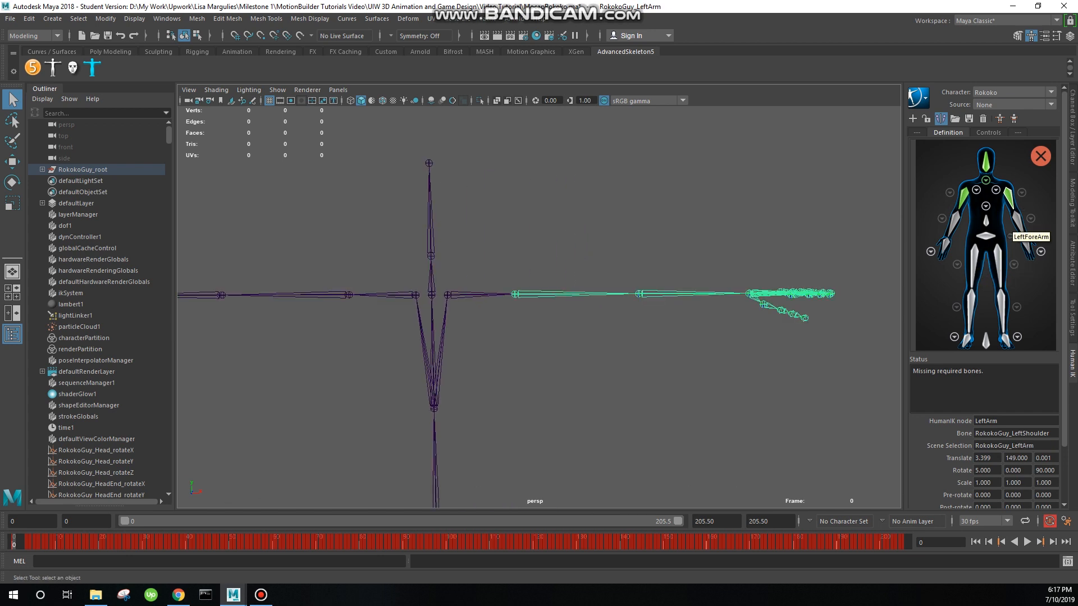
{"action": "right_click", "coordinate": [1017, 217]}
{"action": "left_click", "coordinate": [1021, 222]}
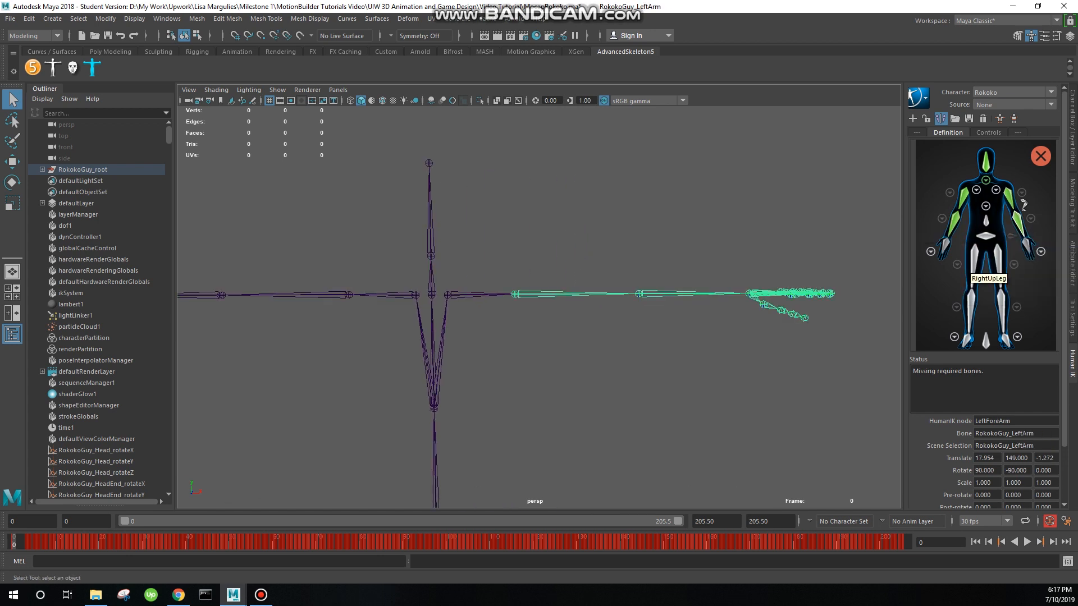
{"action": "key", "text": "Down"}
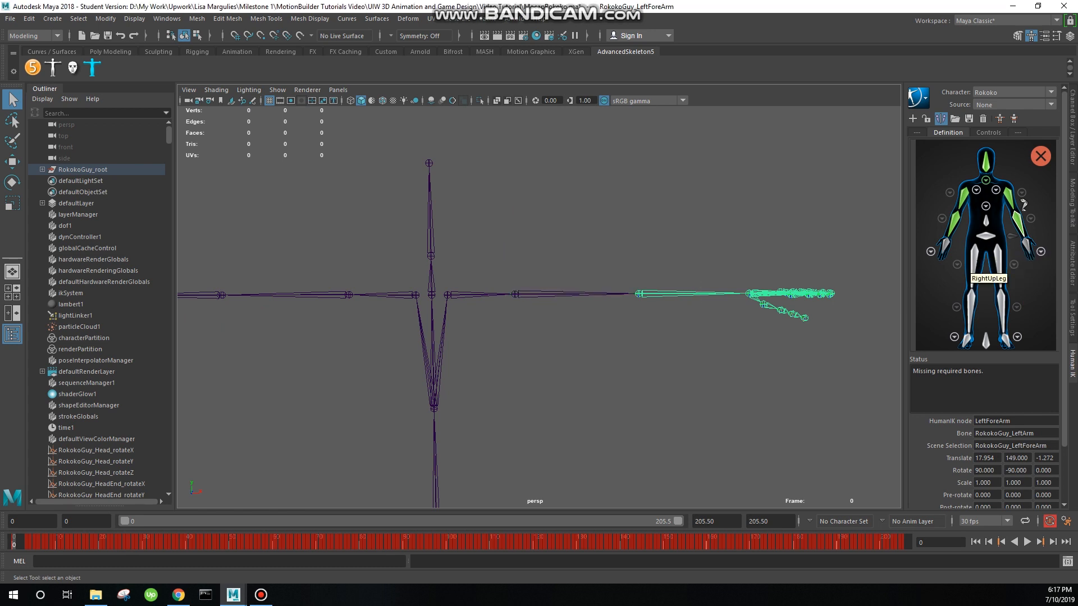
{"action": "right_click", "coordinate": [1040, 250]}
{"action": "left_click", "coordinate": [1005, 251]}
Step: Clear the joint assignments of the LeftArm, LeftForeArm and LeftHand nodes
{"action": "right_click", "coordinate": [974, 197]}
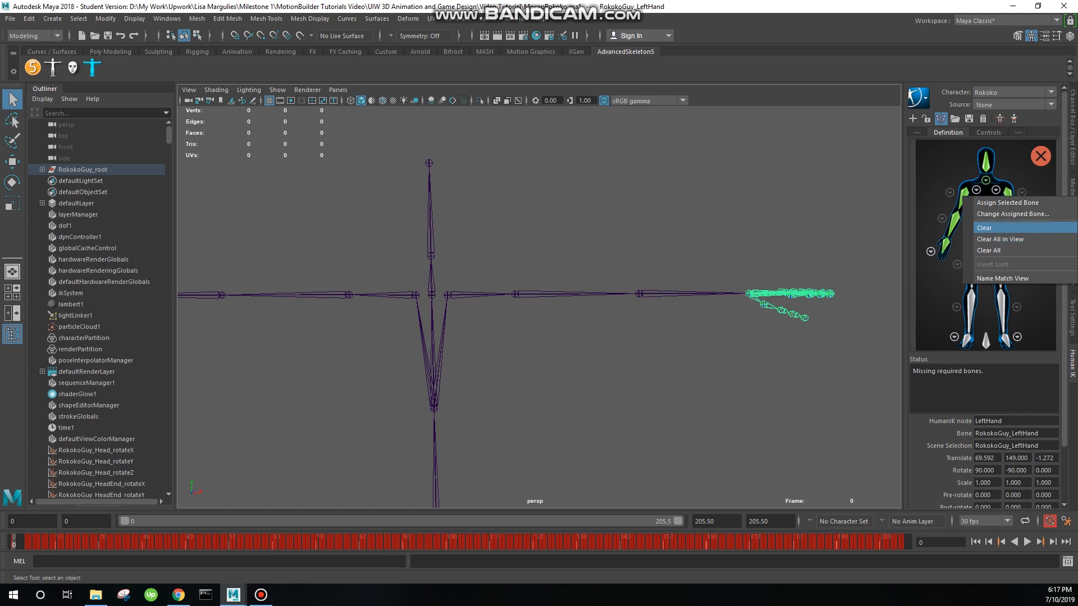
{"action": "left_click", "coordinate": [1005, 228]}
{"action": "right_click", "coordinate": [1023, 223]}
{"action": "left_click", "coordinate": [1005, 254]}
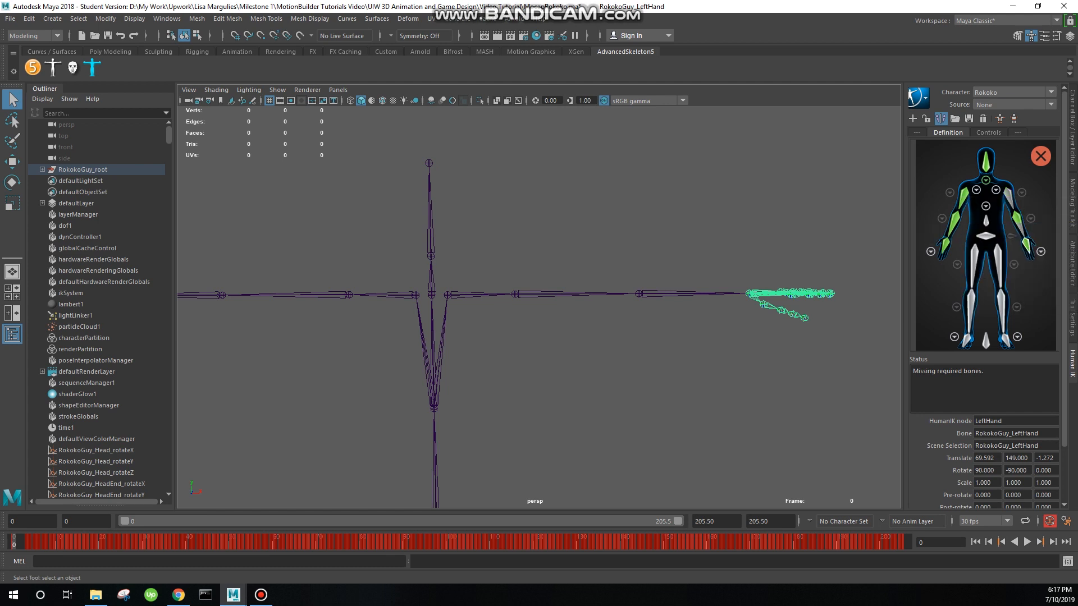
{"action": "right_click", "coordinate": [1026, 246]}
{"action": "left_click", "coordinate": [1005, 277]}
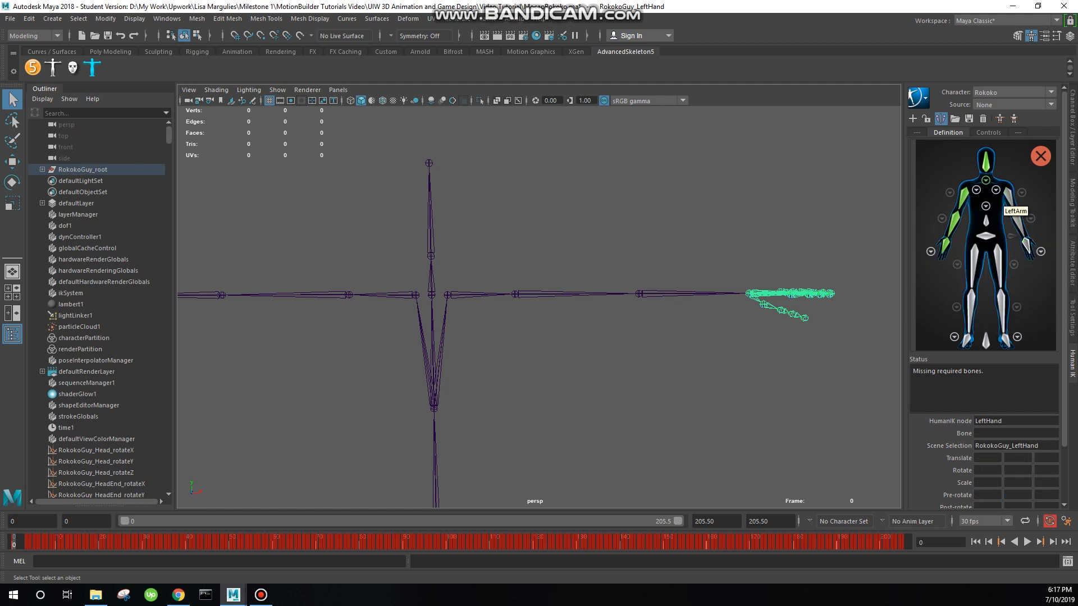
Step: Assign RokokoGuy_LeftShoulder to the LeftShoulder node in the detailed shoulder view, clear the conflicting RightArm assignment, and return to the full-body view
{"action": "left_click", "coordinate": [477, 293]}
{"action": "middle_click_drag", "start_coordinate": [477, 292], "coordinate": [544, 302], "text": "alt"}
{"action": "left_click", "coordinate": [179, 596]}
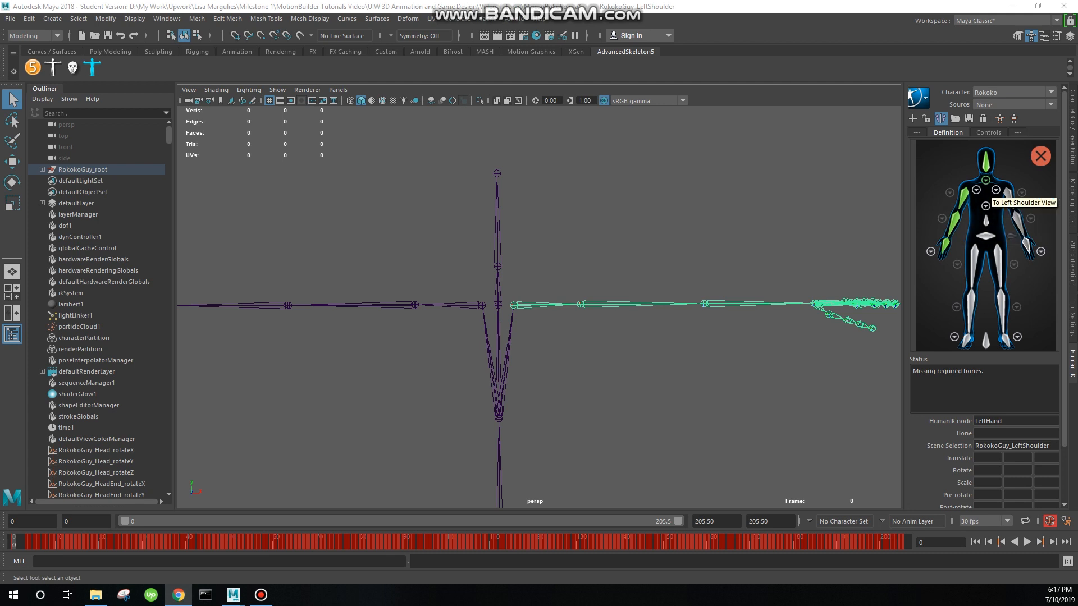
{"action": "left_click", "coordinate": [986, 206]}
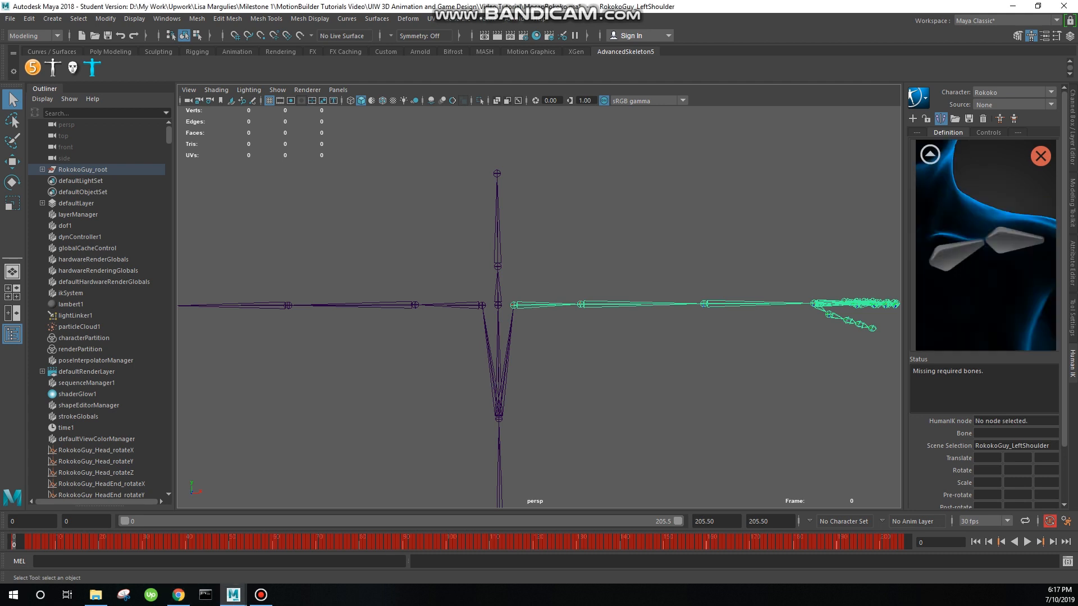
{"action": "right_click", "coordinate": [954, 256]}
{"action": "left_click", "coordinate": [989, 262]}
{"action": "left_click_drag", "start_coordinate": [957, 336], "coordinate": [801, 324]}
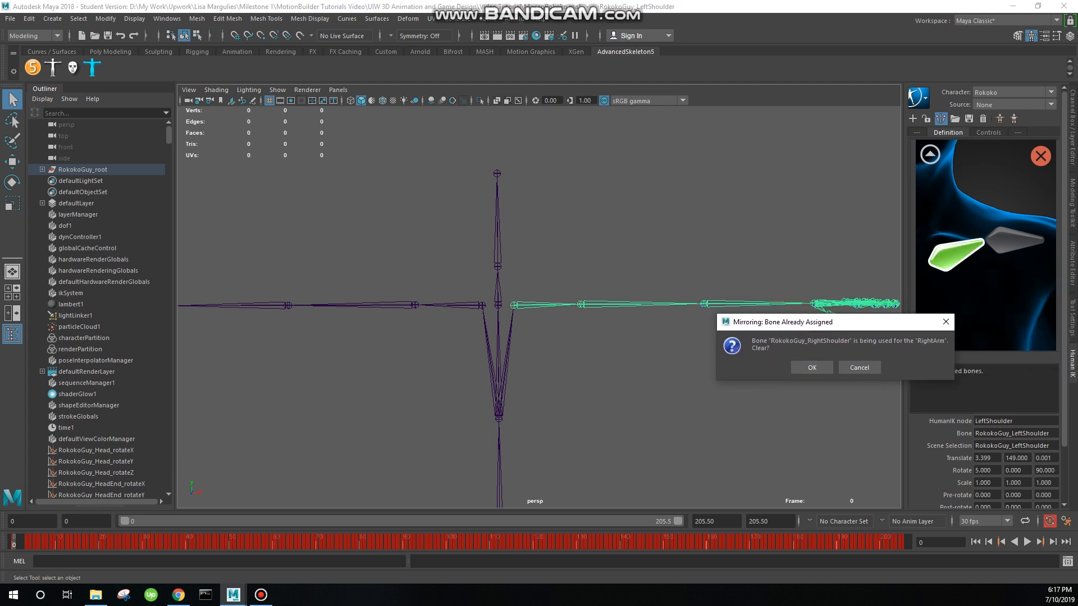
{"action": "left_click", "coordinate": [812, 368]}
{"action": "left_click", "coordinate": [930, 154]}
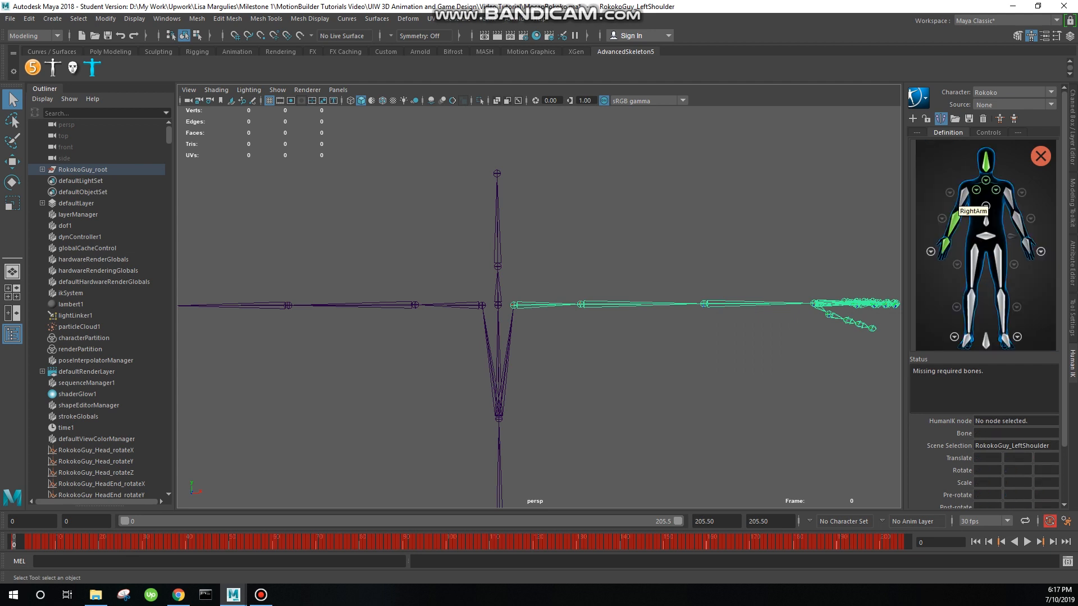
Step: Clear the joint assignments of the RightForeArm and RightHand nodes
{"action": "left_click", "coordinate": [975, 191]}
{"action": "left_click", "coordinate": [930, 154]}
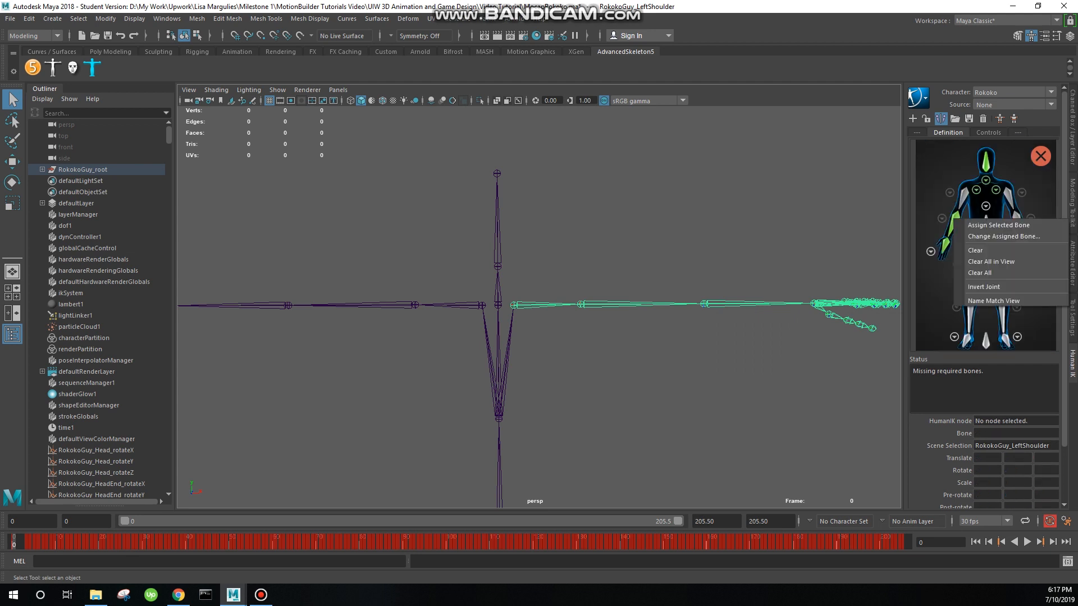
{"action": "right_click", "coordinate": [944, 243]}
{"action": "left_click", "coordinate": [964, 273]}
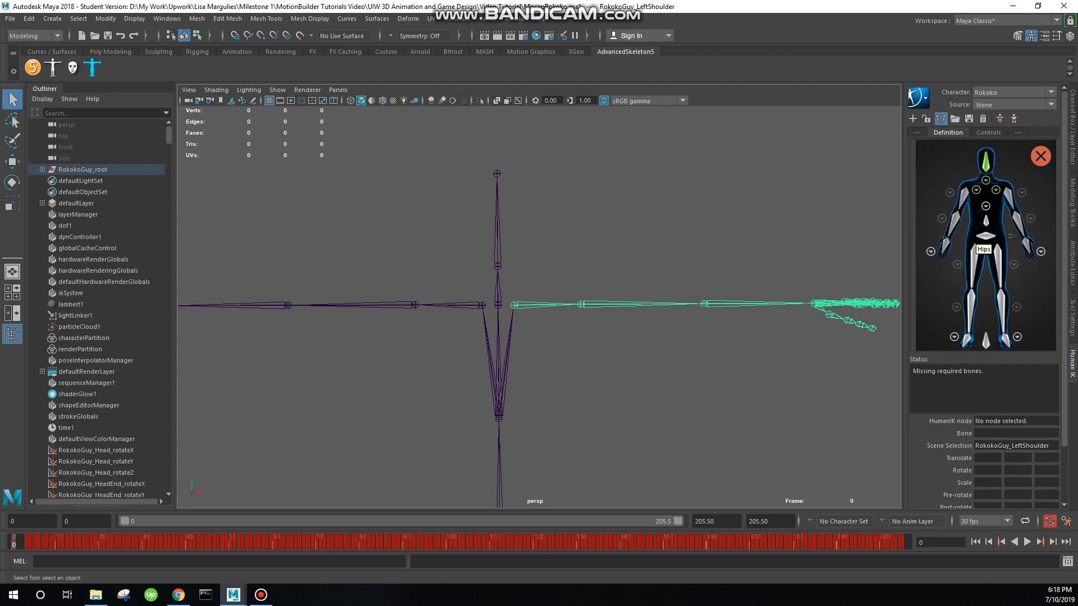
Step: Check which joint is assigned to the RightShoulder node in the detailed right shoulder view
{"action": "left_click", "coordinate": [976, 190]}
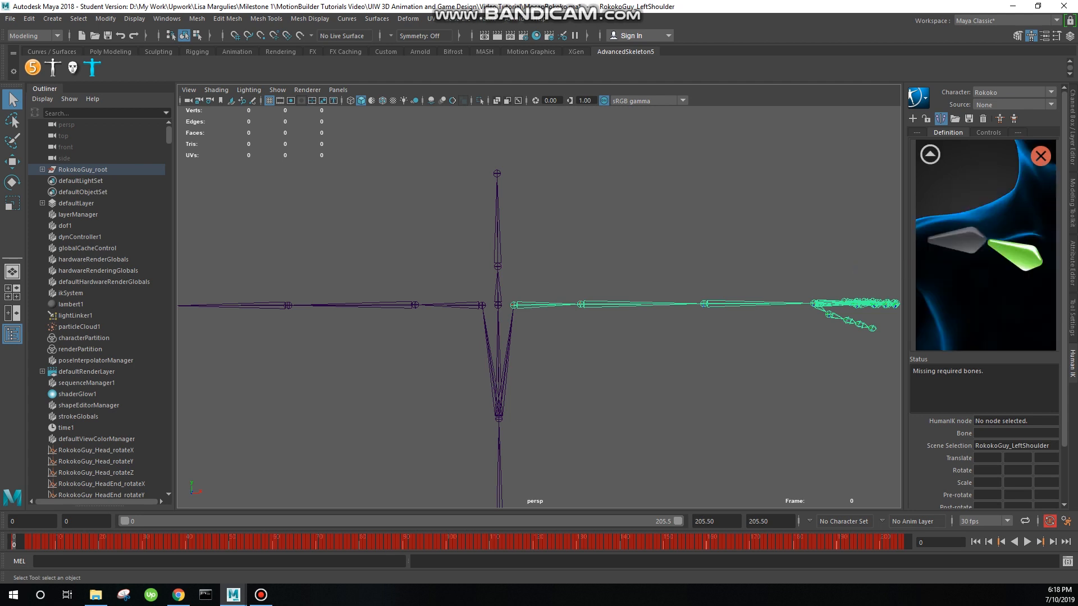
{"action": "left_click", "coordinate": [1016, 255]}
{"action": "left_click", "coordinate": [931, 155]}
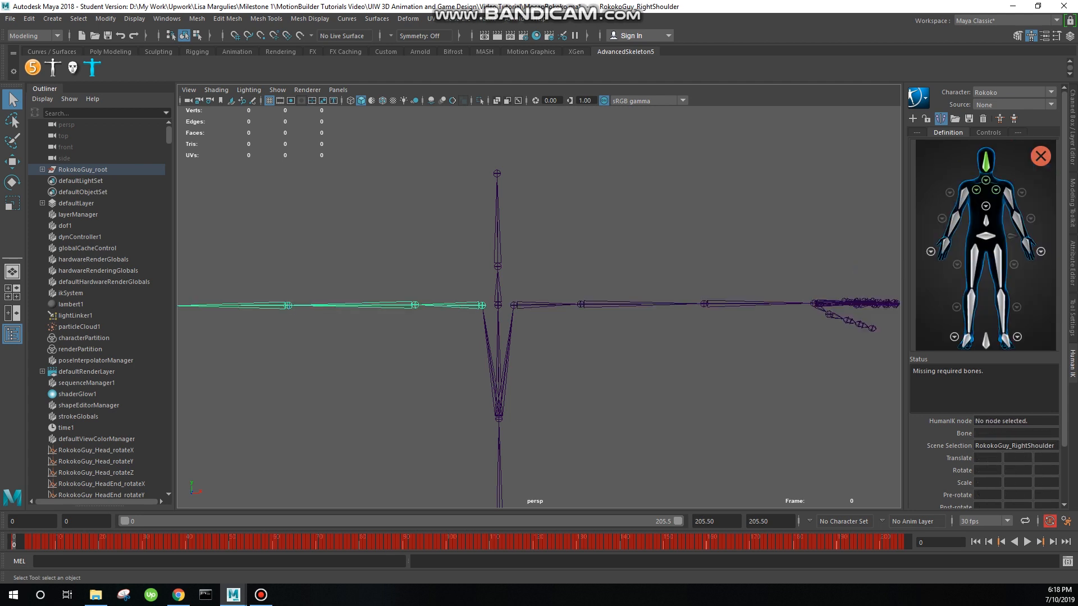
Step: Assign the RokokoGuy_LeftArm joint to the LeftArm node of the character definition
{"action": "left_click_drag", "start_coordinate": [602, 297], "coordinate": [613, 318]}
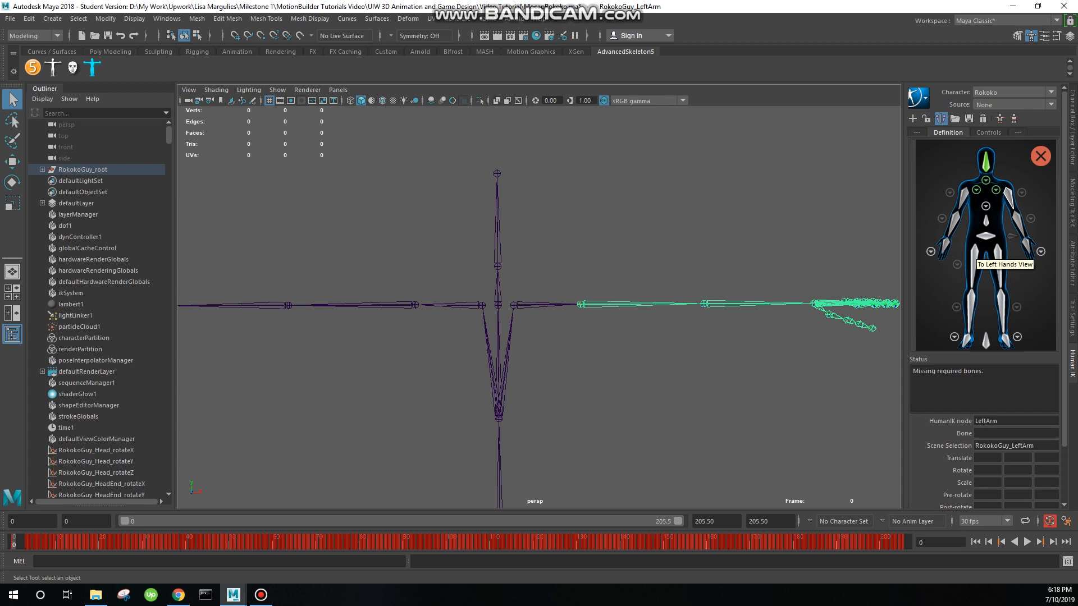
{"action": "right_click", "coordinate": [1009, 199]}
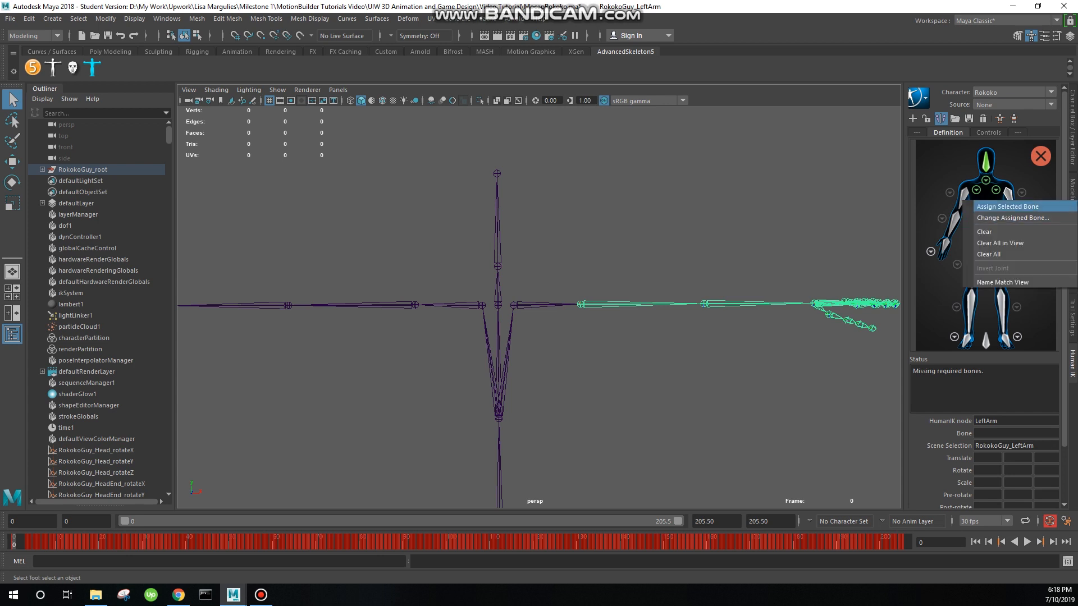
{"action": "left_click", "coordinate": [1007, 207]}
Step: Assign the RokokoGuy_LeftForeArm joint to the LeftForeArm node and RokokoGuy_LeftHand to the LeftHand node
{"action": "key", "text": "Down"}
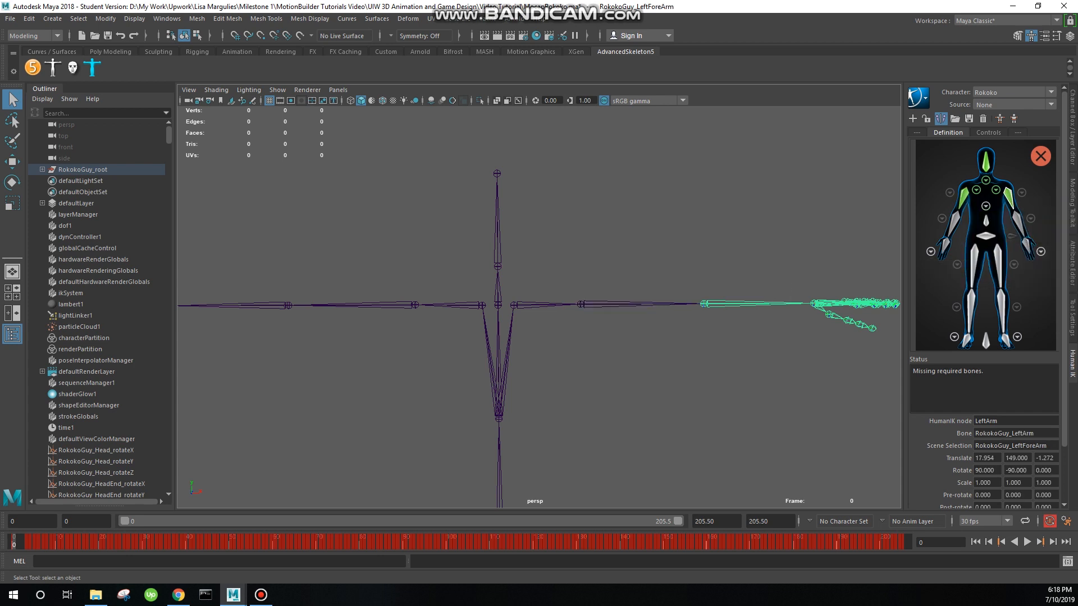
{"action": "right_click", "coordinate": [1018, 220]}
{"action": "left_click", "coordinate": [1018, 227]}
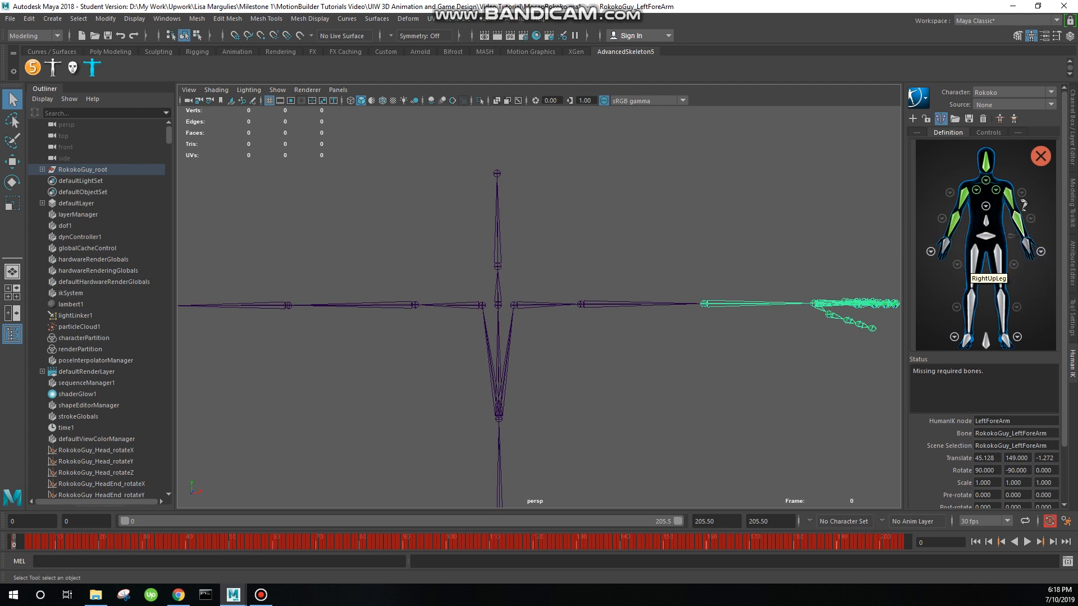
{"action": "right_click", "coordinate": [1026, 248]}
{"action": "left_click", "coordinate": [1026, 255]}
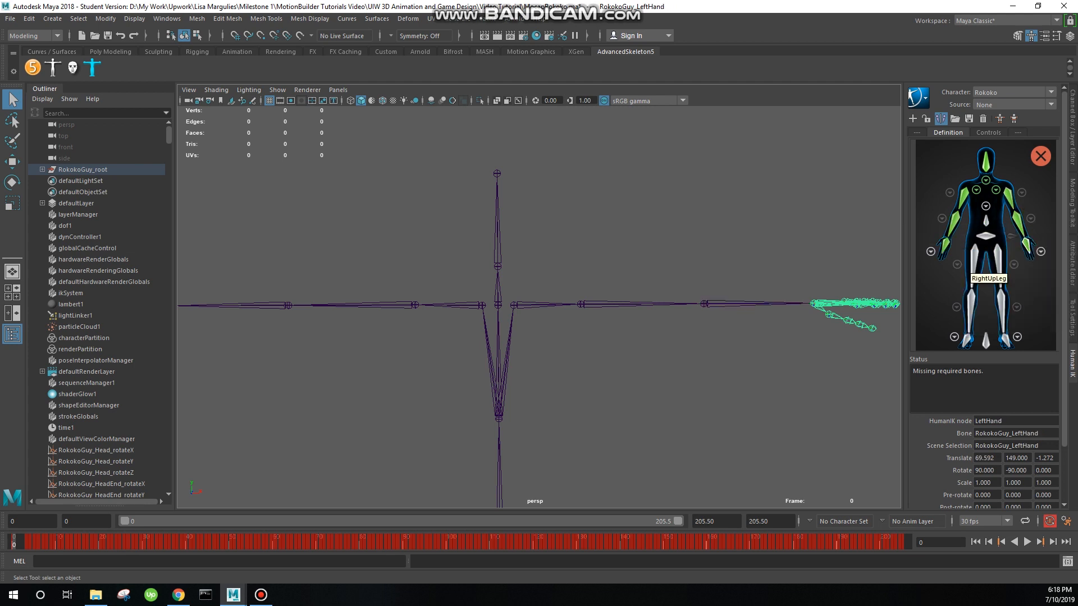
Step: In the detailed left hand view, assign RokokoGuy_LeftThumb01 to the LeftHandThumb1 node and RokokoGuy_LeftThumb02 to LeftHandThumb2
{"action": "middle_click_drag", "start_coordinate": [697, 337], "coordinate": [586, 321], "text": "alt"}
{"action": "left_click_drag", "start_coordinate": [585, 321], "coordinate": [555, 382], "text": "alt"}
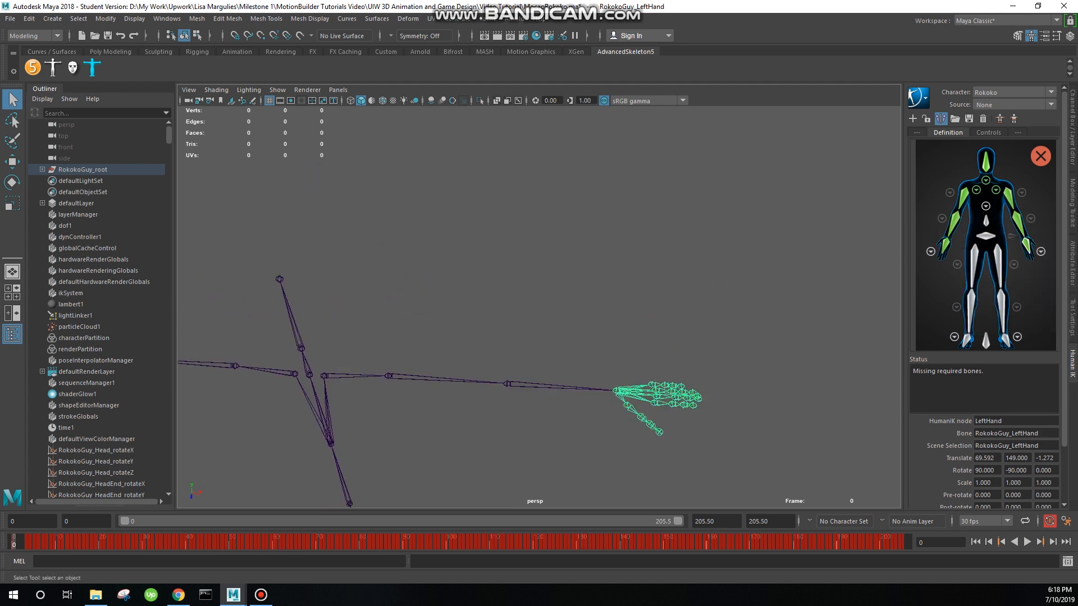
{"action": "scroll", "coordinate": [556, 382], "scroll_direction": "up", "scroll_amount": 4}
{"action": "left_click", "coordinate": [1040, 252]}
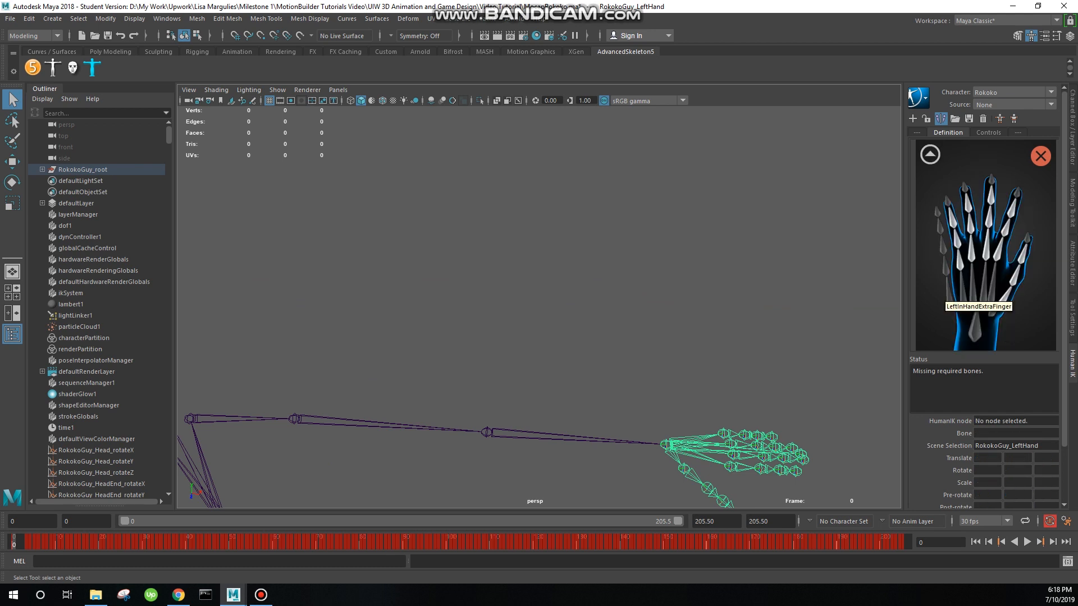
{"action": "middle_click_drag", "start_coordinate": [665, 418], "coordinate": [585, 205], "text": "alt"}
{"action": "scroll", "coordinate": [585, 231], "scroll_direction": "up", "scroll_amount": 3}
{"action": "left_click_drag", "start_coordinate": [585, 230], "coordinate": [606, 303], "text": "alt"}
{"action": "middle_click_drag", "start_coordinate": [606, 303], "coordinate": [529, 300], "text": "alt"}
{"action": "scroll", "coordinate": [539, 269], "scroll_direction": "up", "scroll_amount": 3}
{"action": "key", "text": "alt+Tab"}
{"action": "left_click", "coordinate": [569, 335]}
{"action": "left_click_drag", "start_coordinate": [569, 336], "coordinate": [651, 349], "text": "alt"}
{"action": "middle_click_drag", "start_coordinate": [651, 349], "coordinate": [440, 308], "text": "alt"}
{"action": "left_click_drag", "start_coordinate": [440, 309], "coordinate": [458, 311], "text": "alt"}
{"action": "middle_click_drag", "start_coordinate": [458, 311], "coordinate": [443, 329], "text": "alt"}
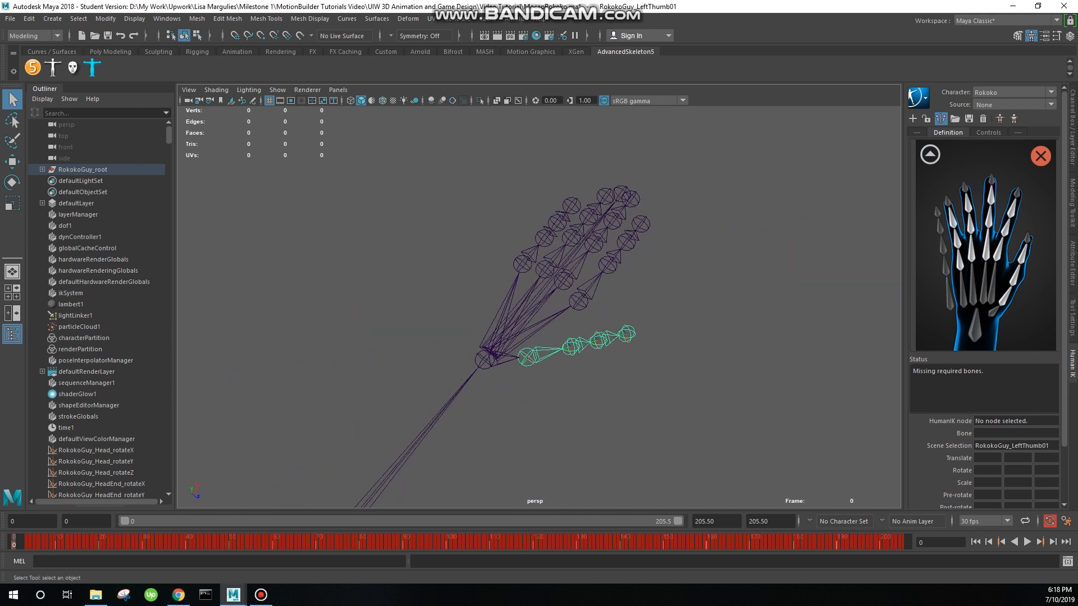
{"action": "right_click", "coordinate": [1004, 300]}
{"action": "left_click", "coordinate": [988, 307]}
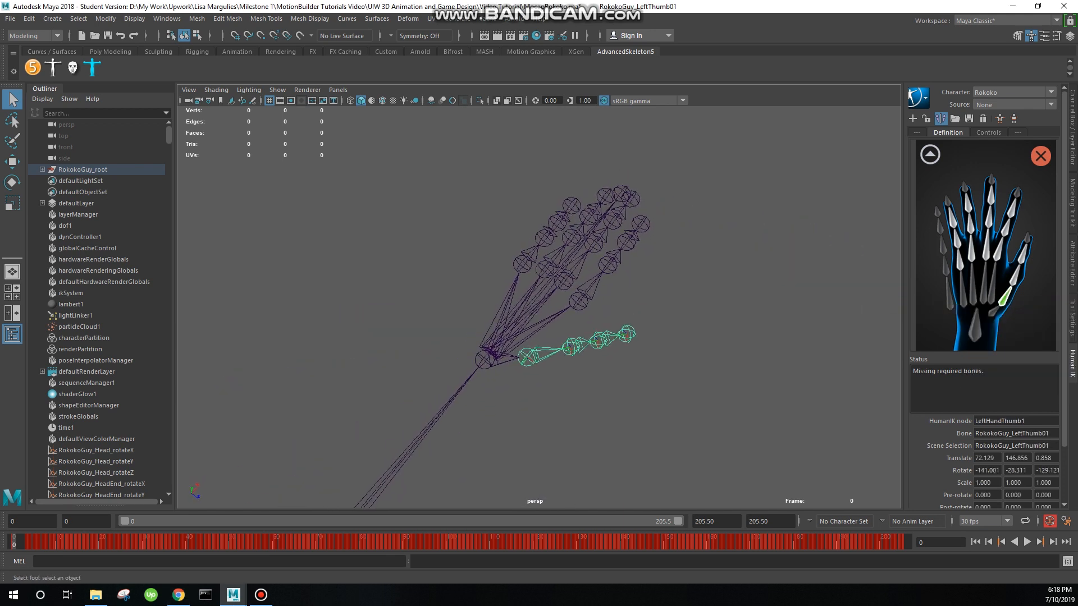
{"action": "right_click", "coordinate": [1015, 274]}
{"action": "left_click", "coordinate": [1005, 282]}
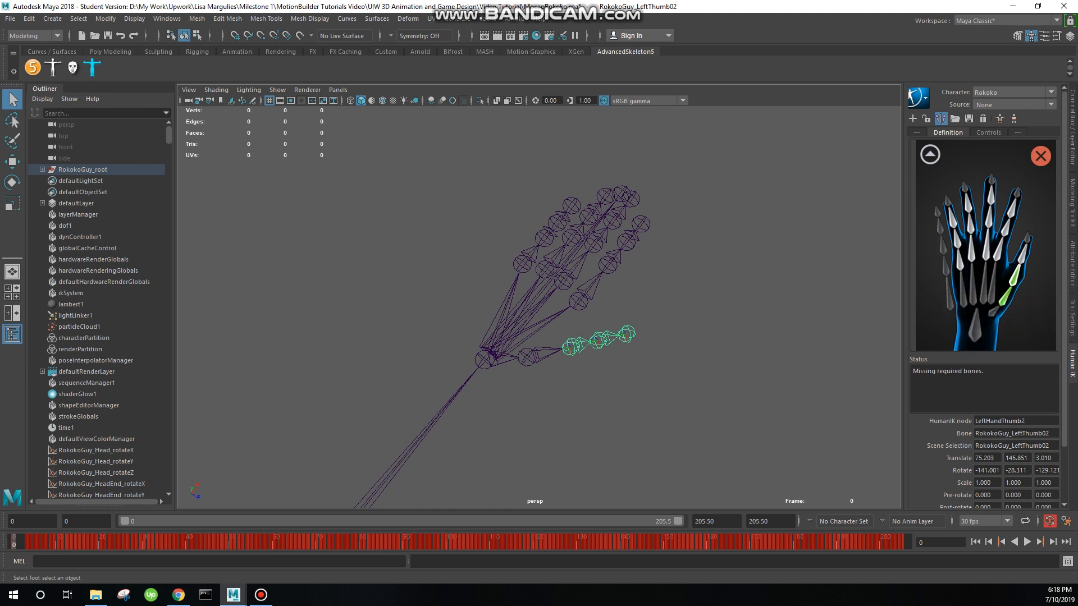
Step: Assign the RokokoGuy_LeftThumb03 joint to the LeftHandThumb3 node of the character definition
{"action": "right_click", "coordinate": [1022, 252]}
{"action": "left_click", "coordinate": [1008, 267]}
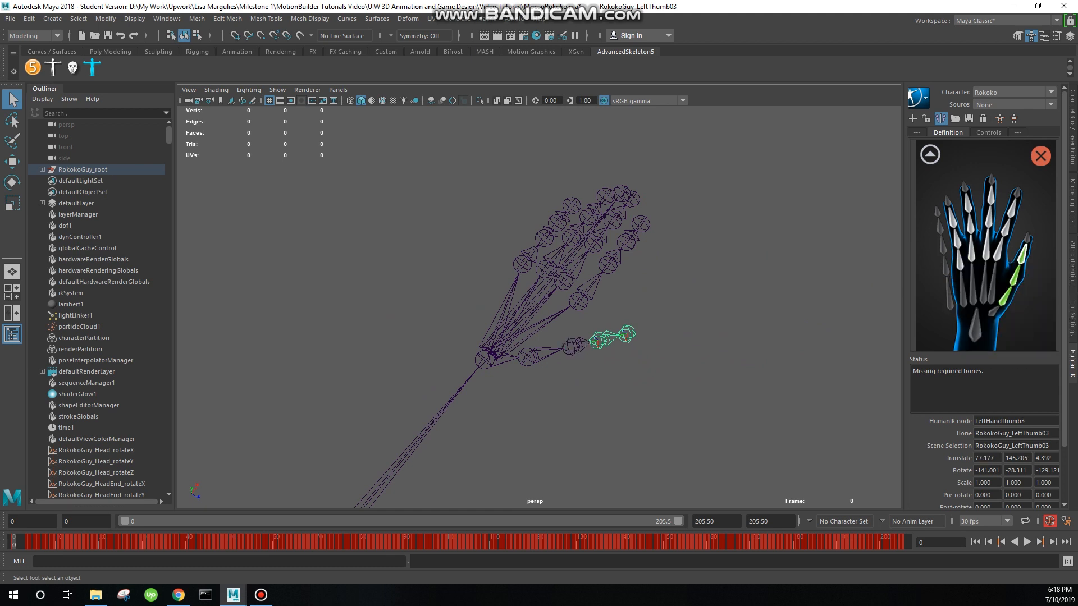
{"action": "left_click", "coordinate": [929, 154]}
{"action": "left_click", "coordinate": [939, 257]}
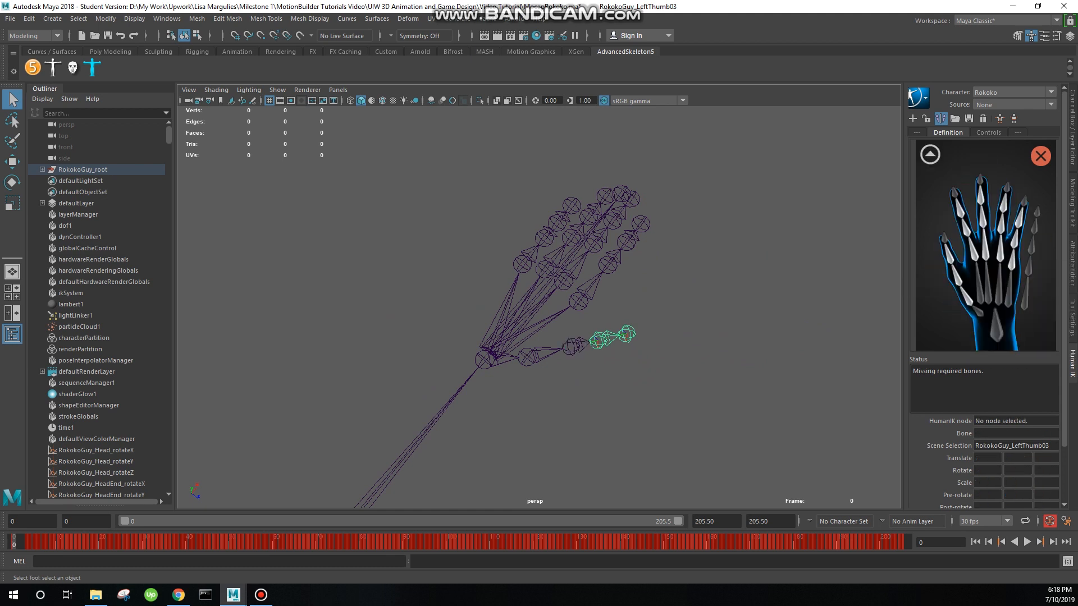
{"action": "left_click", "coordinate": [930, 154]}
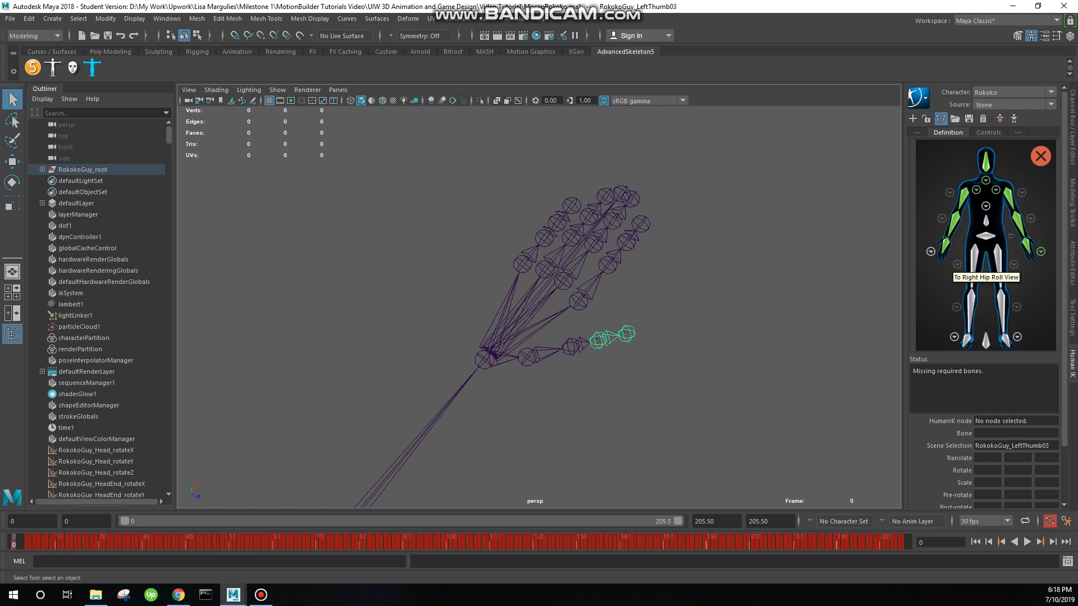
{"action": "left_click", "coordinate": [1041, 252]}
Step: Assign the RokokoGuy_LeftIndex01 joint to the LeftHandIndex1 node in the detailed left hand view
{"action": "scroll", "coordinate": [634, 286], "scroll_direction": "up", "scroll_amount": 4}
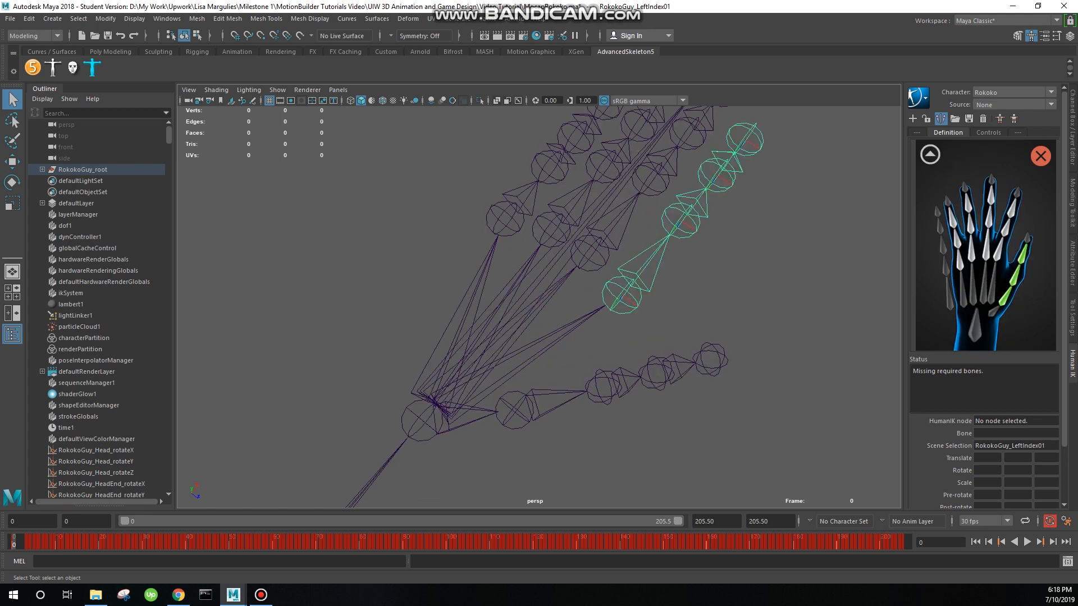
{"action": "left_click", "coordinate": [632, 283]}
{"action": "middle_click_drag", "start_coordinate": [633, 283], "coordinate": [565, 360], "text": "alt"}
{"action": "double_click", "coordinate": [998, 249]}
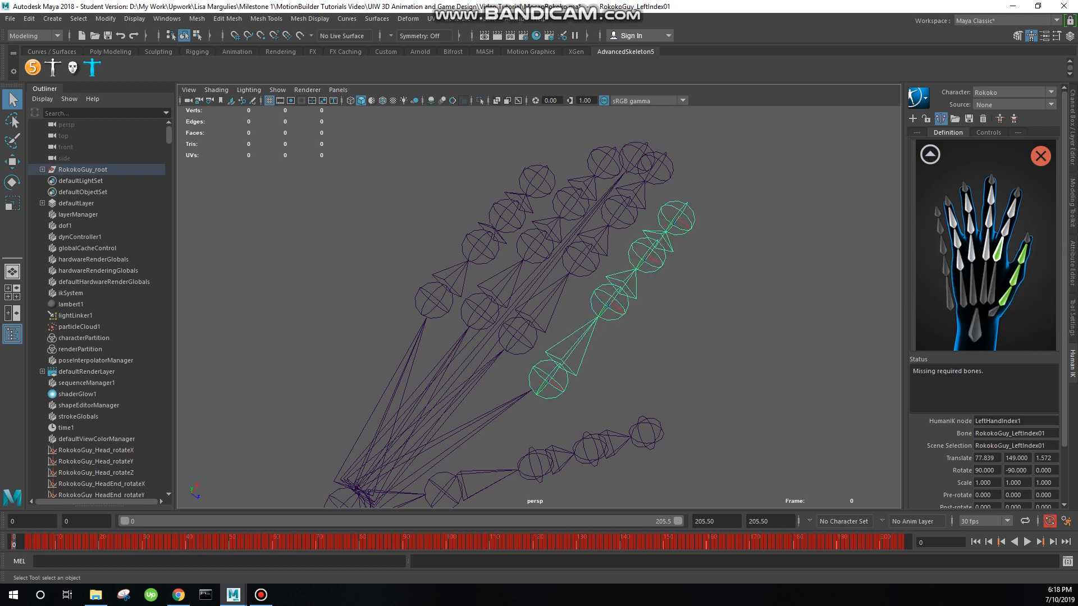
Step: Check the channel values of the RokokoGuy_LeftIndex01 joint and return to the HumanIK character definition
{"action": "key", "text": "Down"}
{"action": "left_click", "coordinate": [569, 371]}
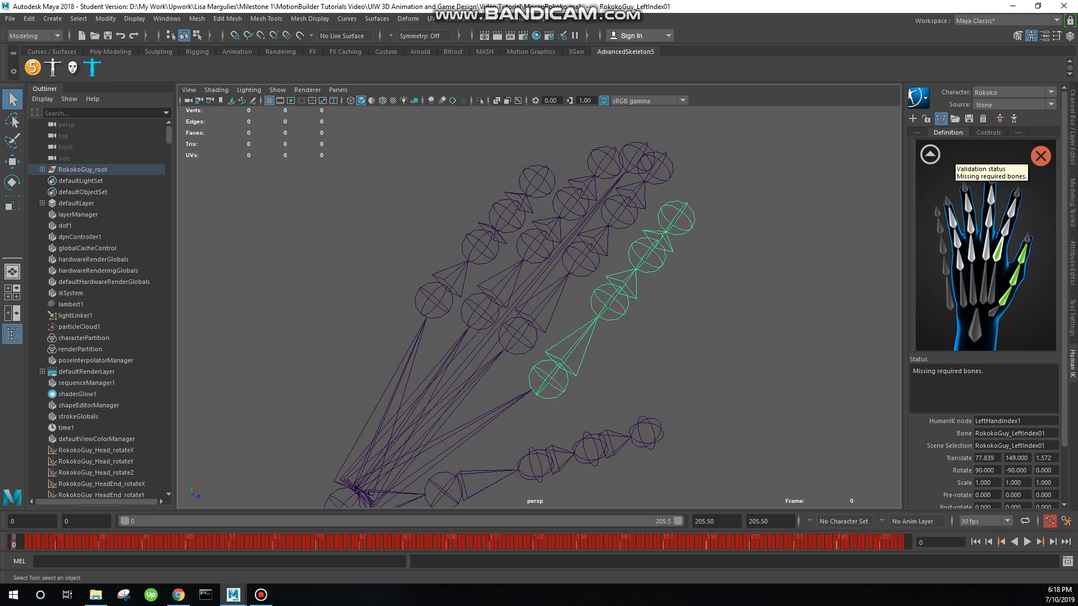
{"action": "left_click", "coordinate": [1073, 128]}
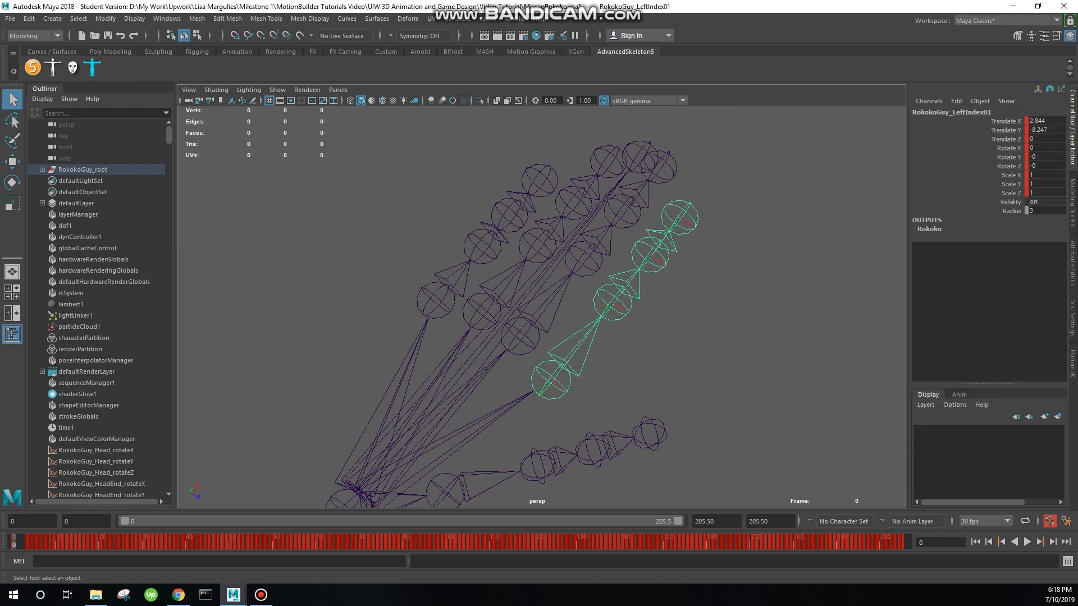
{"action": "left_click", "coordinate": [1072, 364]}
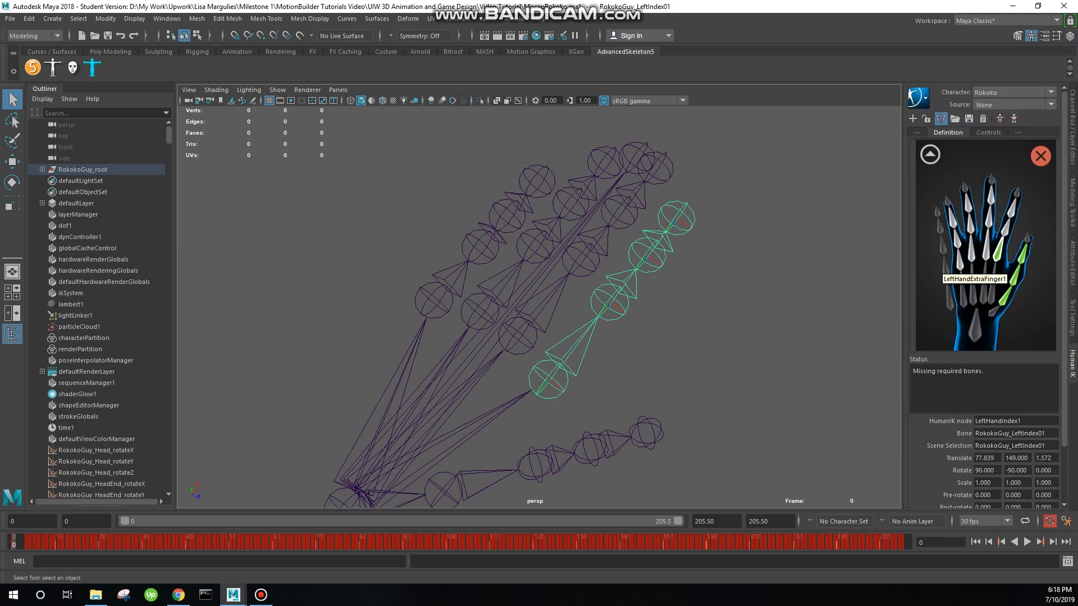
Step: Assign RokokoGuy_LeftIndex02 to the LeftHandIndex2 node and RokokoGuy_LeftIndex03 to the LeftHandIndex3 node
{"action": "left_click", "coordinate": [1006, 228]}
{"action": "key", "text": "Down"}
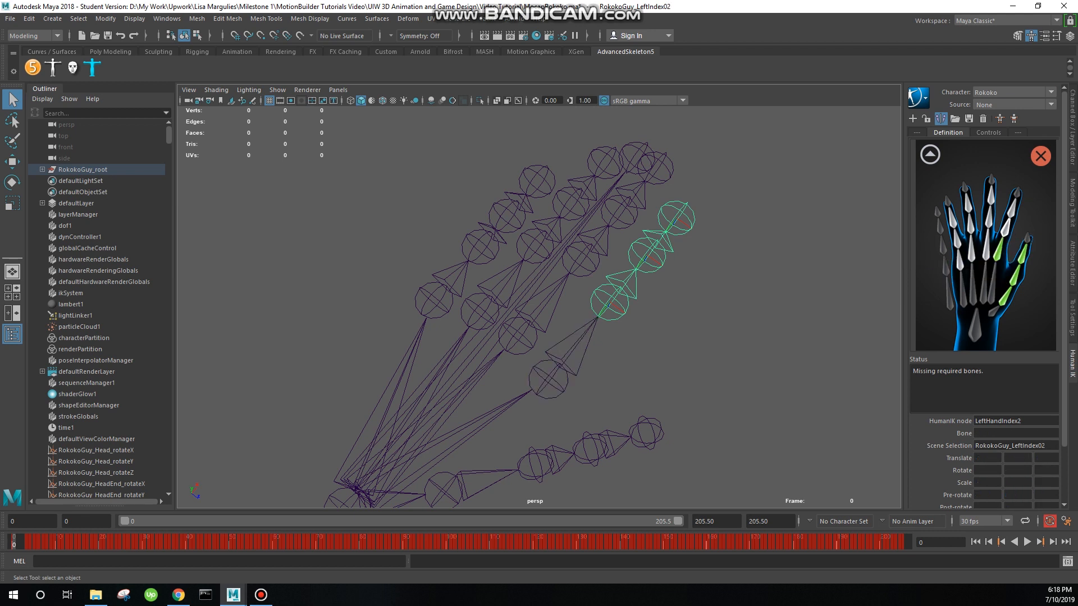
{"action": "right_click", "coordinate": [1005, 230]}
{"action": "left_click", "coordinate": [1011, 238]}
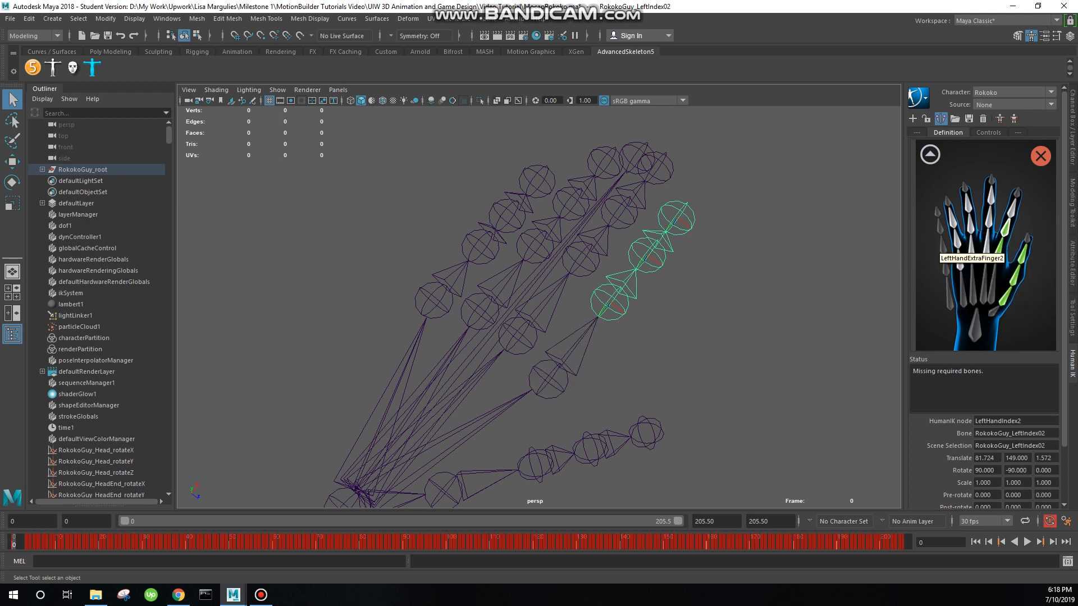
{"action": "key", "text": "Down"}
{"action": "right_click", "coordinate": [1013, 209]}
{"action": "left_click", "coordinate": [1019, 216]}
Step: Assign RokokoGuy_LeftMiddle01, RokokoGuy_LeftMiddle02 and RokokoGuy_LeftMiddle03 to the LeftHandMiddle1, LeftHandMiddle2 and LeftHandMiddle3 nodes respectively
{"action": "key", "text": "Down"}
{"action": "left_click_drag", "start_coordinate": [561, 314], "coordinate": [615, 316], "text": "alt"}
{"action": "middle_click_drag", "start_coordinate": [615, 316], "coordinate": [561, 299], "text": "alt"}
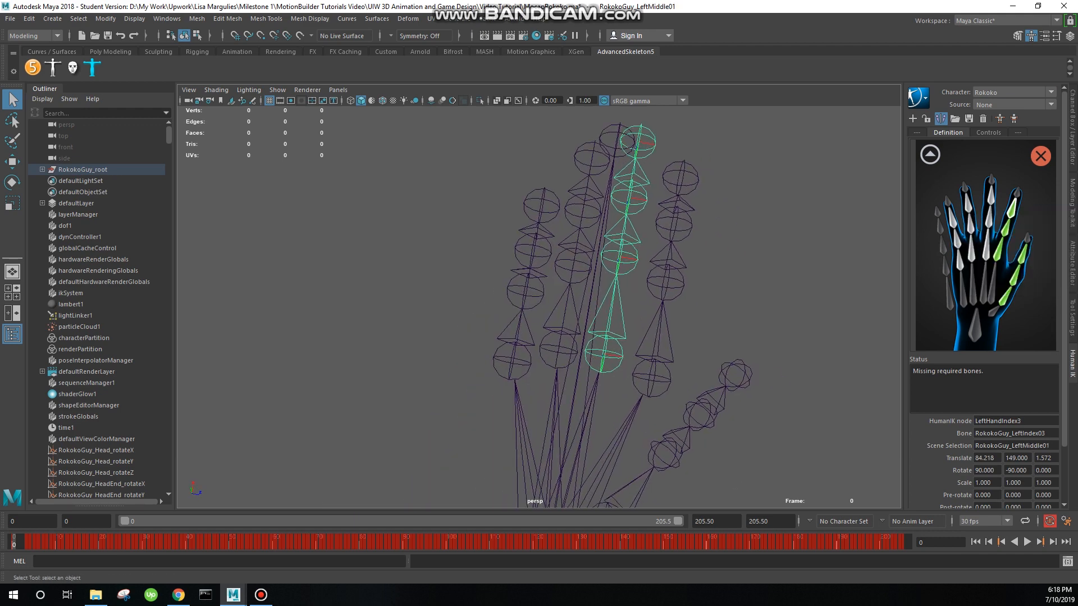
{"action": "right_click", "coordinate": [986, 246]}
{"action": "left_click", "coordinate": [993, 253]}
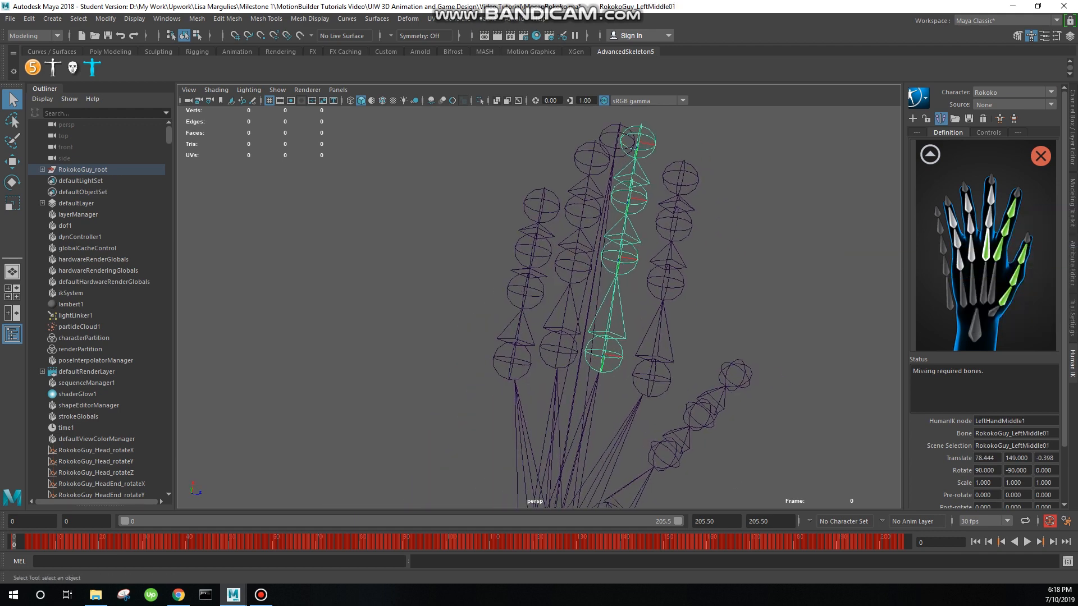
{"action": "key", "text": "Down"}
{"action": "right_click", "coordinate": [988, 222]}
{"action": "left_click", "coordinate": [995, 229]}
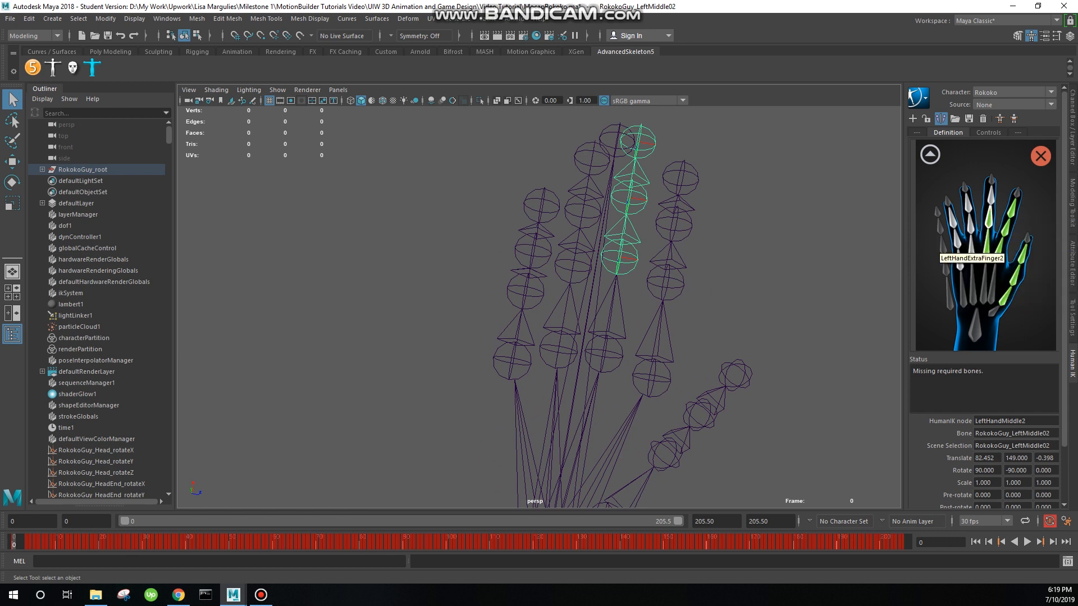
{"action": "key", "text": "Down"}
{"action": "right_click", "coordinate": [990, 200]}
{"action": "left_click", "coordinate": [997, 208]}
Step: Assign RokokoGuy_LeftRing01, RokokoGuy_LeftRing02 and RokokoGuy_LeftRing03 to the LeftHandRing1, LeftHandRing2 and LeftHandRing3 nodes respectively
{"action": "left_click", "coordinate": [786, 247]}
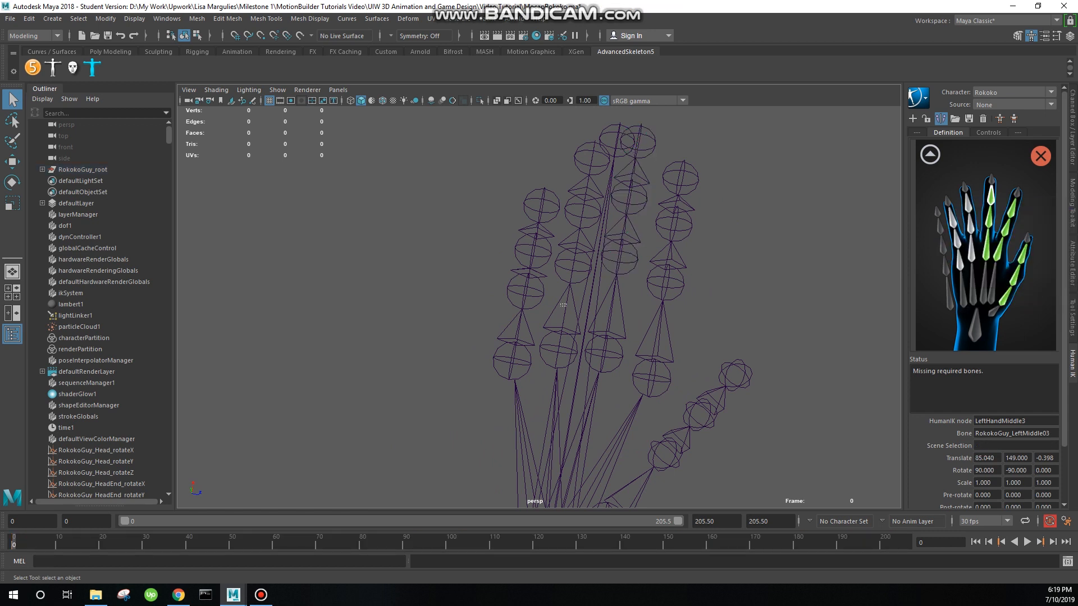
{"action": "left_click", "coordinate": [563, 305]}
{"action": "right_click", "coordinate": [963, 253]}
{"action": "left_click", "coordinate": [970, 262]}
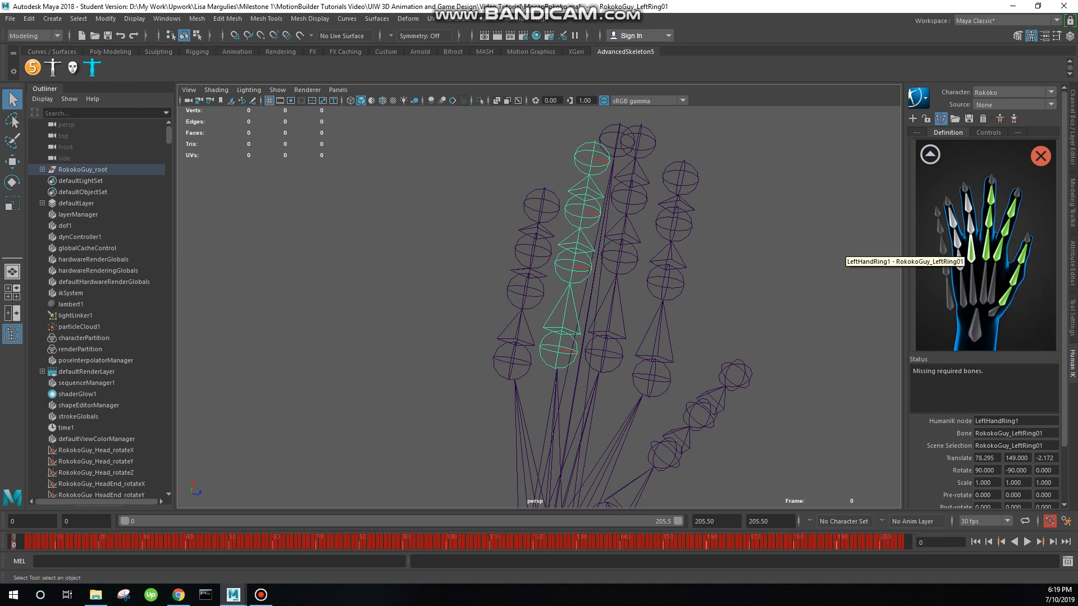
{"action": "key", "text": "Down"}
{"action": "right_click", "coordinate": [969, 223]}
{"action": "left_click", "coordinate": [977, 231]}
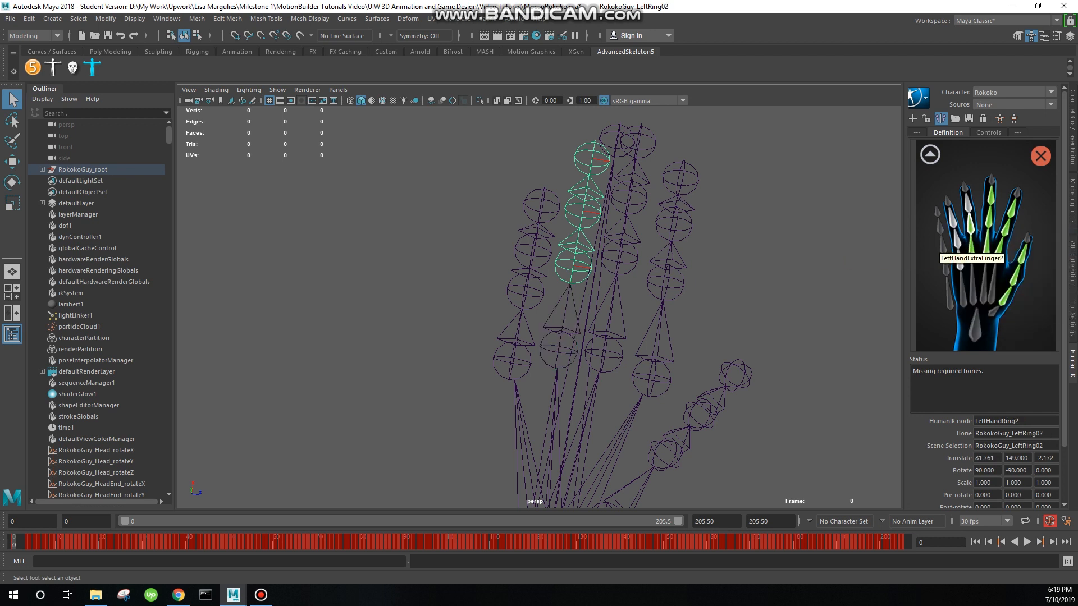
{"action": "key", "text": "Down"}
{"action": "right_click", "coordinate": [971, 207]}
{"action": "left_click", "coordinate": [981, 215]}
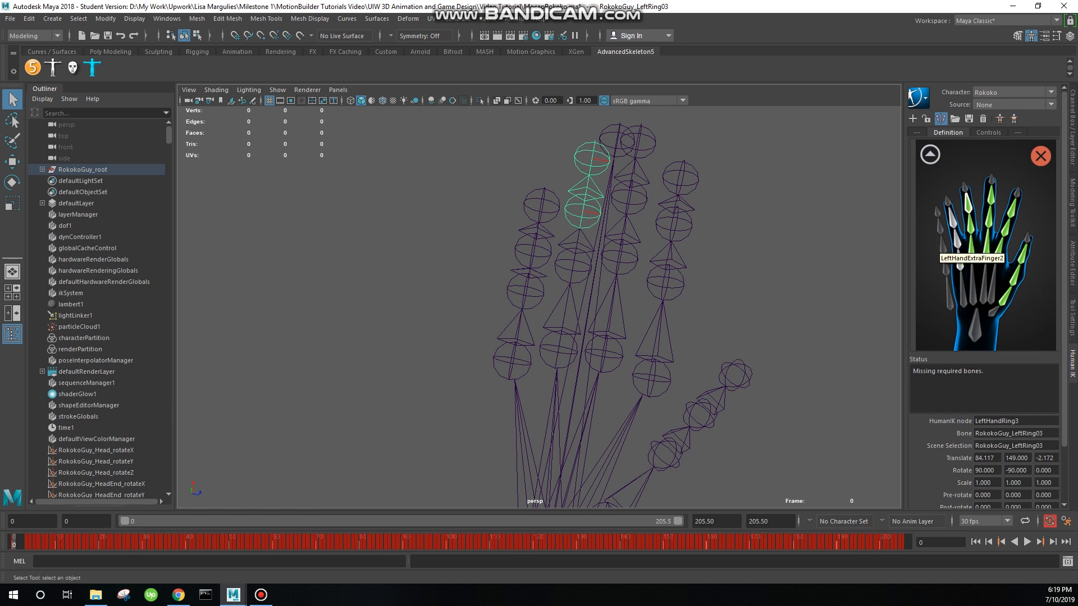
Step: Assign the first three left pinky joints, up to RokokoGuy_LeftPinky03, to the nodes LeftHandPinky1 through LeftHandPinky3 in order
{"action": "left_click", "coordinate": [519, 325]}
{"action": "right_click", "coordinate": [959, 262]}
{"action": "left_click", "coordinate": [967, 270]}
{"action": "key", "text": "Down"}
{"action": "right_click", "coordinate": [957, 240]}
{"action": "left_click", "coordinate": [966, 248]}
{"action": "key", "text": "Down"}
{"action": "right_click", "coordinate": [951, 218]}
{"action": "left_click", "coordinate": [959, 226]}
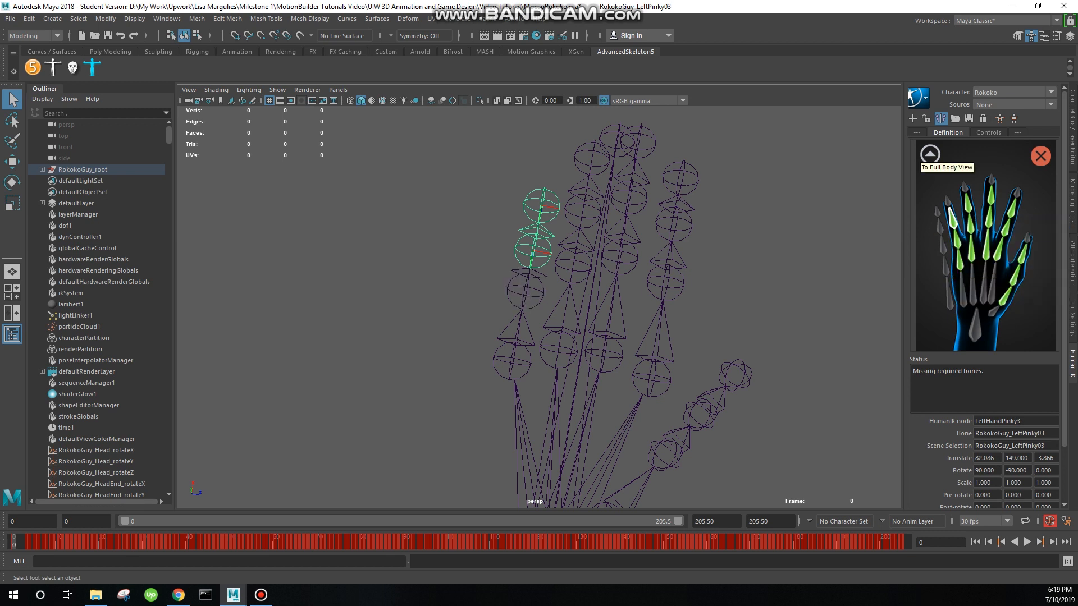
Step: In the detailed right hand view, assign the RokokoGuy_RightThumb004 joint to the RightHandThumb1 node
{"action": "left_click", "coordinate": [931, 154]}
{"action": "double_click", "coordinate": [950, 251]}
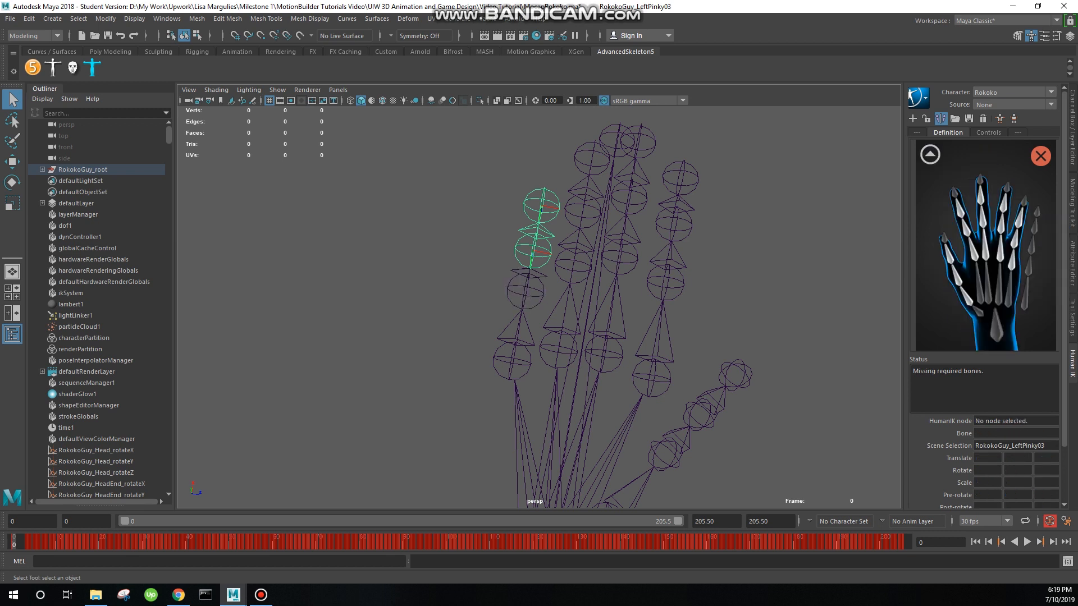
{"action": "scroll", "coordinate": [539, 308], "scroll_direction": "down", "scroll_amount": 10}
{"action": "left_click_drag", "start_coordinate": [617, 337], "coordinate": [427, 292], "text": "alt"}
{"action": "middle_click_drag", "start_coordinate": [427, 292], "coordinate": [438, 393], "text": "alt"}
{"action": "left_click_drag", "start_coordinate": [438, 393], "coordinate": [387, 404], "text": "alt"}
{"action": "middle_click_drag", "start_coordinate": [388, 404], "coordinate": [325, 455], "text": "alt"}
{"action": "scroll", "coordinate": [539, 307], "scroll_direction": "up", "scroll_amount": 5}
{"action": "left_click_drag", "start_coordinate": [539, 337], "coordinate": [595, 326], "text": "alt"}
{"action": "middle_click_drag", "start_coordinate": [595, 281], "coordinate": [579, 376], "text": "alt"}
{"action": "scroll", "coordinate": [578, 337], "scroll_direction": "up", "scroll_amount": 5}
{"action": "left_click_drag", "start_coordinate": [579, 337], "coordinate": [528, 320], "text": "alt"}
{"action": "middle_click_drag", "start_coordinate": [528, 320], "coordinate": [537, 393], "text": "alt"}
{"action": "left_click_drag", "start_coordinate": [536, 393], "coordinate": [544, 407], "text": "alt"}
{"action": "left_click", "coordinate": [552, 366]}
{"action": "right_click", "coordinate": [965, 299]}
{"action": "left_click", "coordinate": [991, 307]}
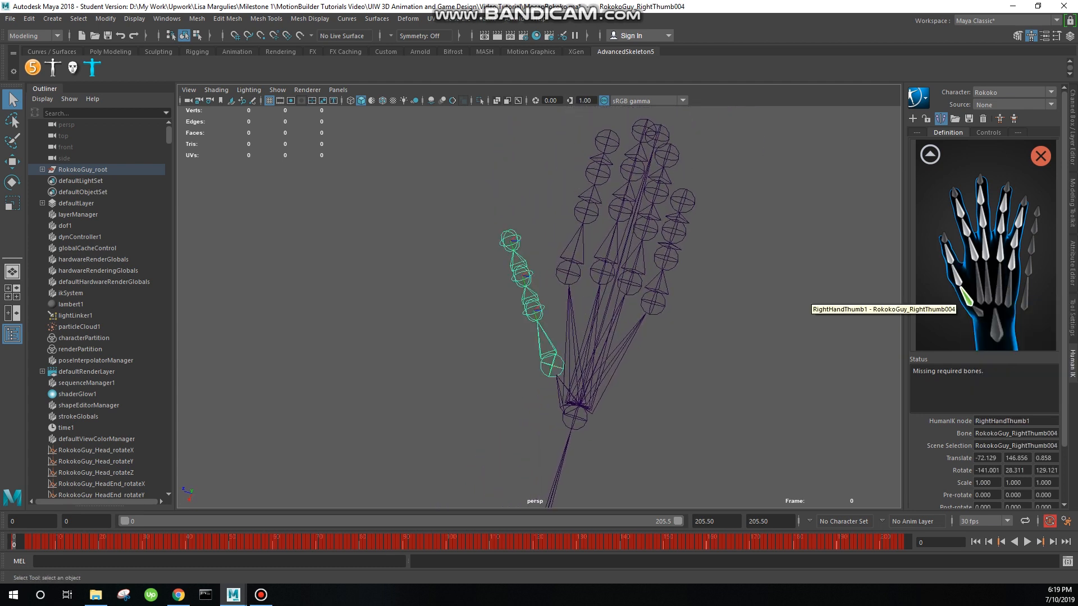
Step: Assign RokokoGuy_RightThumb005 to the RightHandThumb2 node and RokokoGuy_RightThumb006 to the RightHandThumb3 node
{"action": "right_click", "coordinate": [958, 278]}
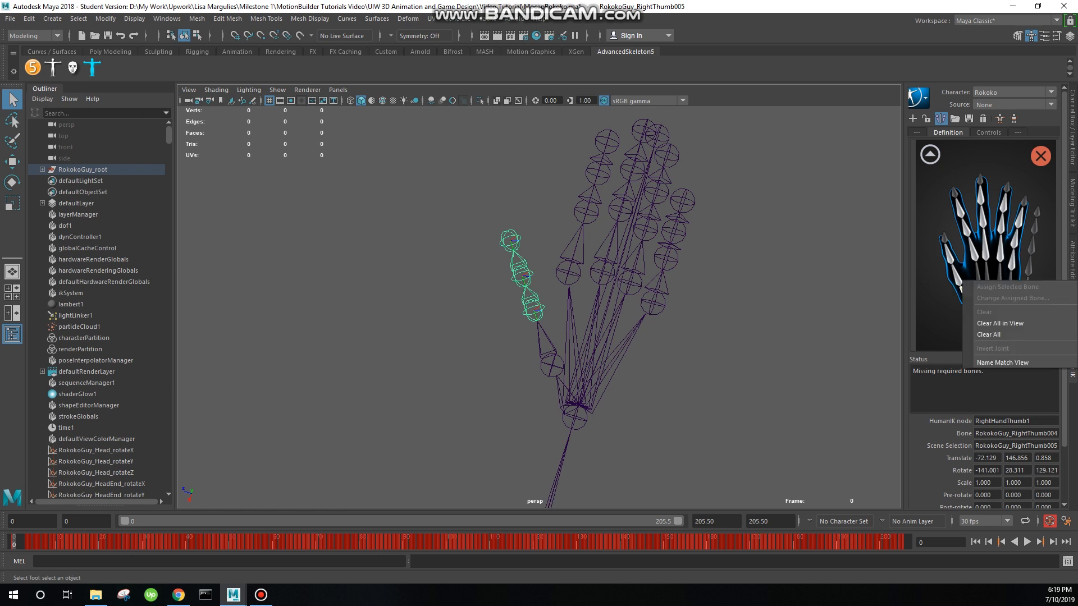
{"action": "left_click", "coordinate": [988, 286]}
{"action": "key", "text": "Down"}
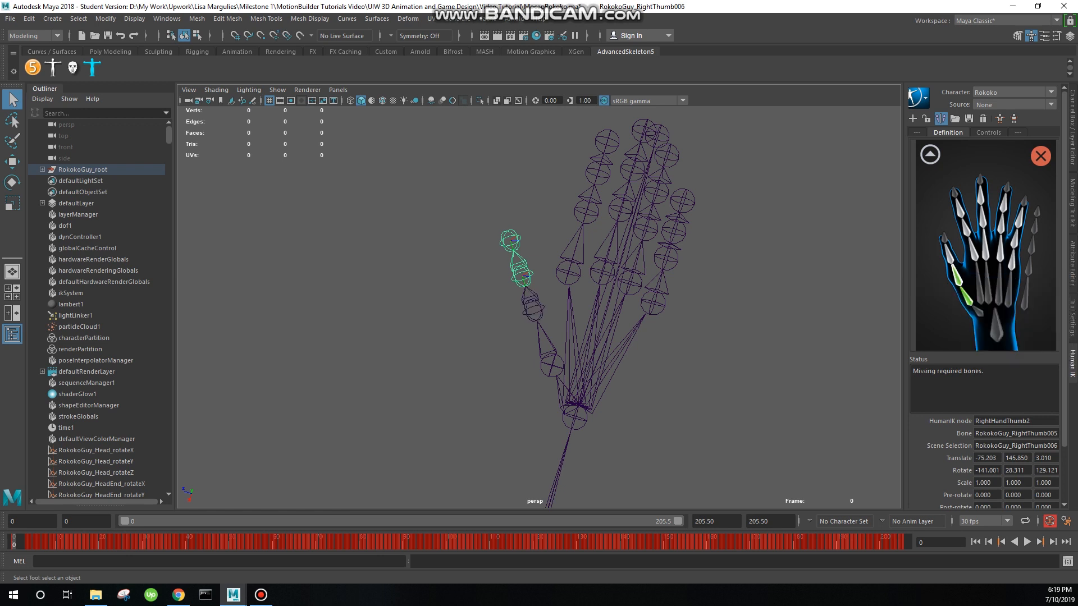
{"action": "right_click", "coordinate": [948, 256]}
{"action": "left_click", "coordinate": [979, 264]}
Step: Assign RokokoGuy_RightIndex005, RokokoGuy_RightIndex006 and RokokoGuy_RightIndex007 to the RightHandIndex1, RightHandIndex2 and RightHandIndex3 nodes respectively
{"action": "left_click", "coordinate": [553, 292]}
{"action": "right_click", "coordinate": [962, 255]}
{"action": "left_click", "coordinate": [991, 263]}
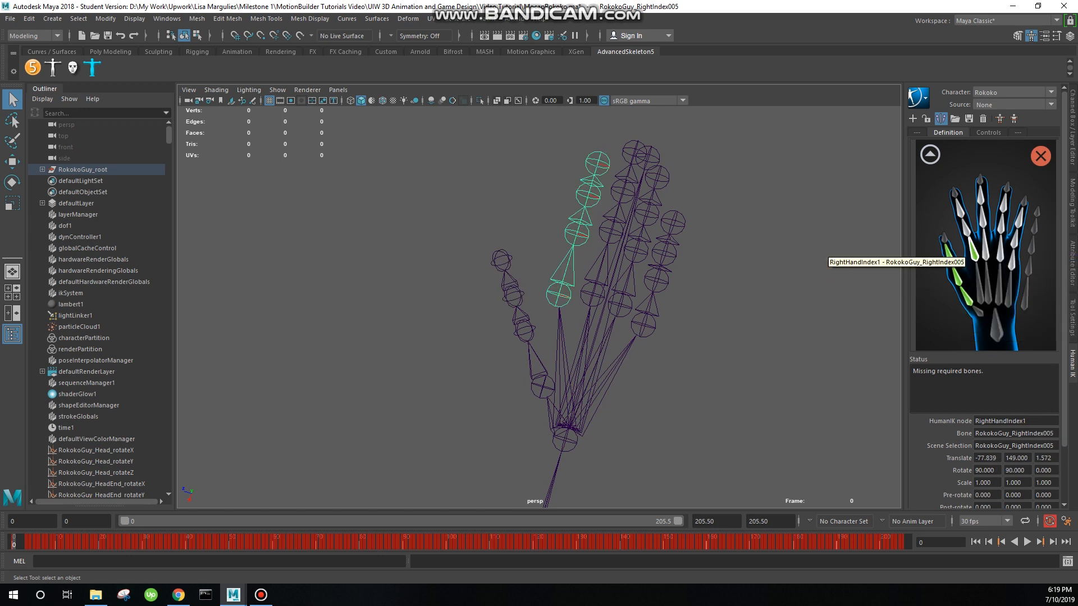
{"action": "key", "text": "Down"}
{"action": "right_click", "coordinate": [966, 227]}
{"action": "left_click", "coordinate": [994, 231]}
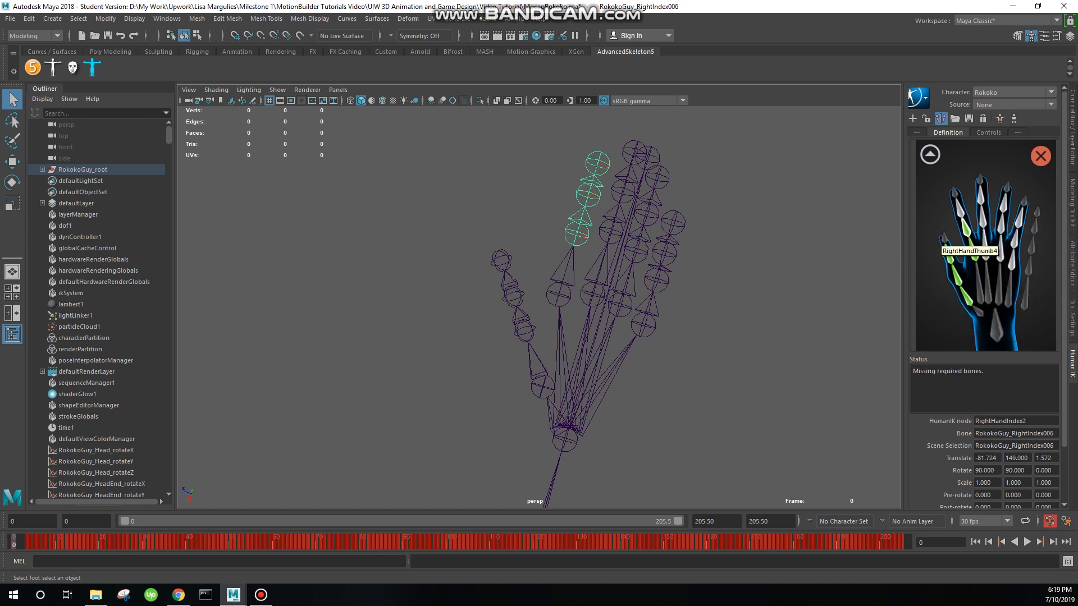
{"action": "right_click", "coordinate": [960, 211]}
{"action": "left_click", "coordinate": [990, 217]}
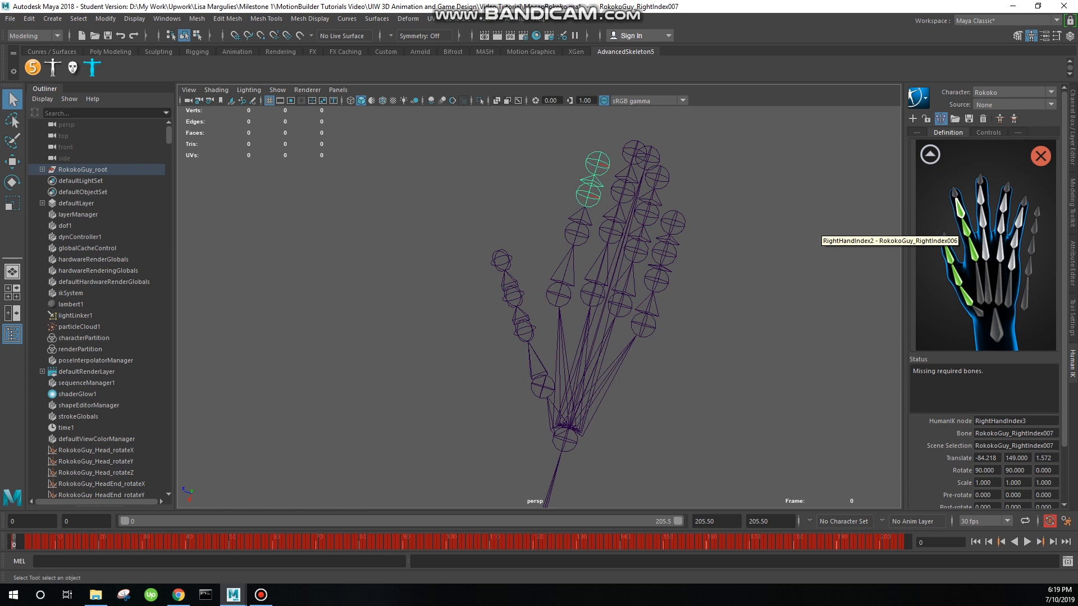
Step: Assign the right middle finger's base joint, RokokoGuy_RightMiddle005 and RokokoGuy_RightMiddle006 to RightHandMiddle1, RightHandMiddle2 and RightHandMiddle3 respectively
{"action": "left_click", "coordinate": [590, 293]}
{"action": "right_click", "coordinate": [985, 247]}
{"action": "left_click", "coordinate": [1011, 258]}
{"action": "key", "text": "Down"}
{"action": "right_click", "coordinate": [982, 217]}
{"action": "left_click", "coordinate": [1010, 227]}
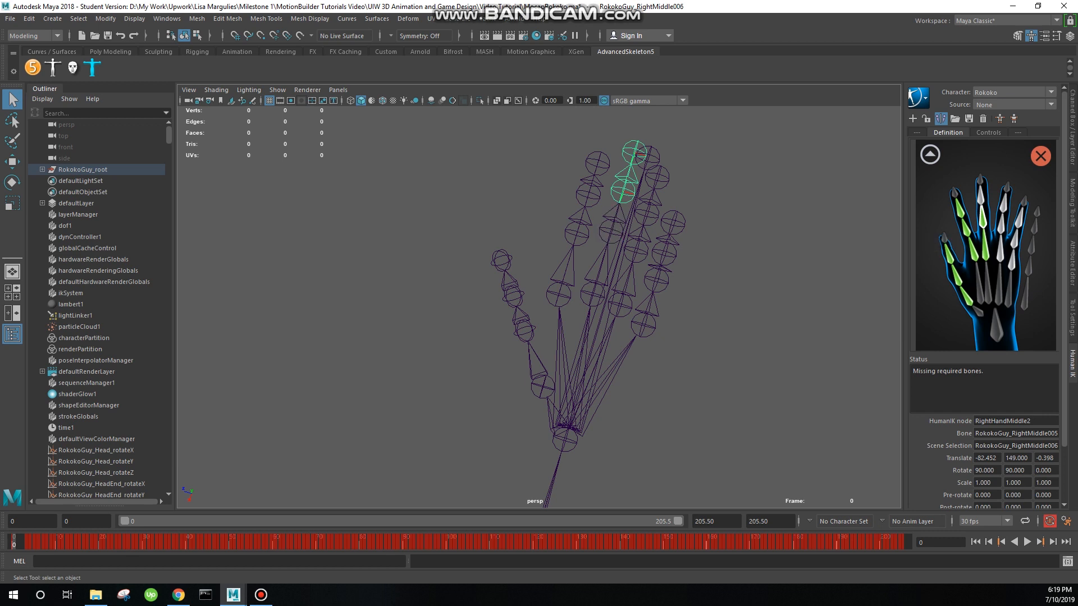
{"action": "right_click", "coordinate": [981, 197]}
{"action": "left_click", "coordinate": [1008, 207]}
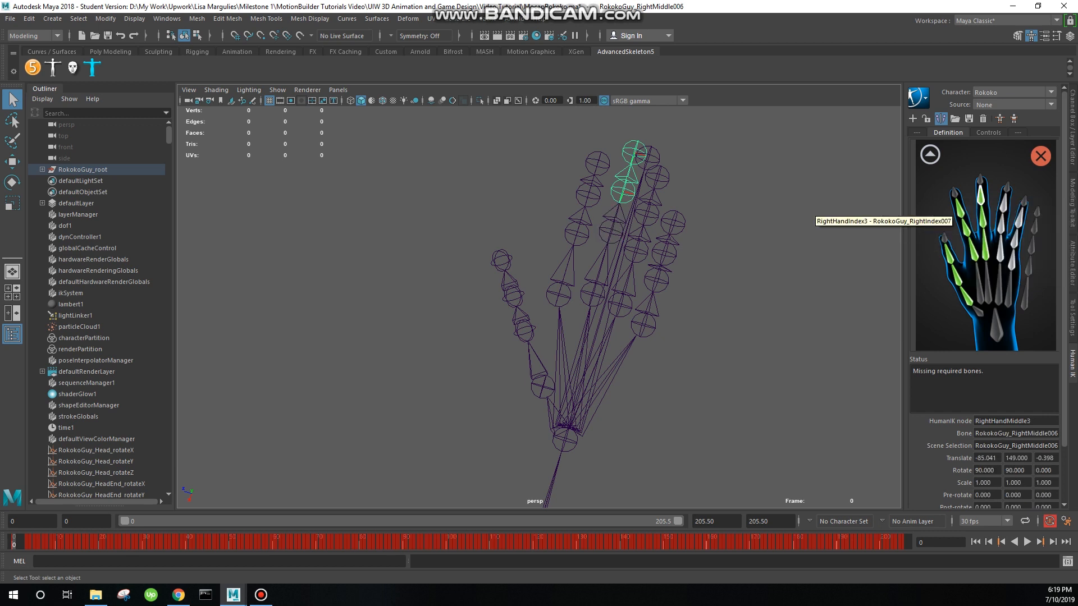
Step: Assign RokokoGuy_RightRing004, RokokoGuy_RightRing005 and RokokoGuy_RightRing006 to the RightHandRing1, RightHandRing2 and RightHandRing3 nodes respectively
{"action": "left_click", "coordinate": [620, 305]}
{"action": "right_click", "coordinate": [999, 250]}
{"action": "left_click", "coordinate": [1003, 260]}
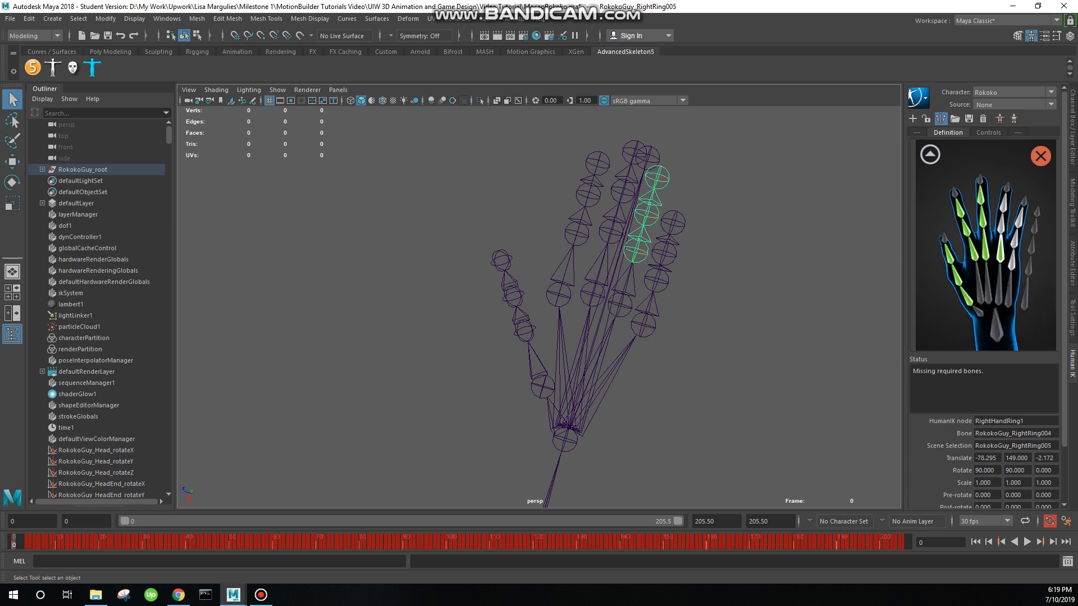
{"action": "right_click", "coordinate": [1002, 225]}
{"action": "left_click", "coordinate": [1006, 235]}
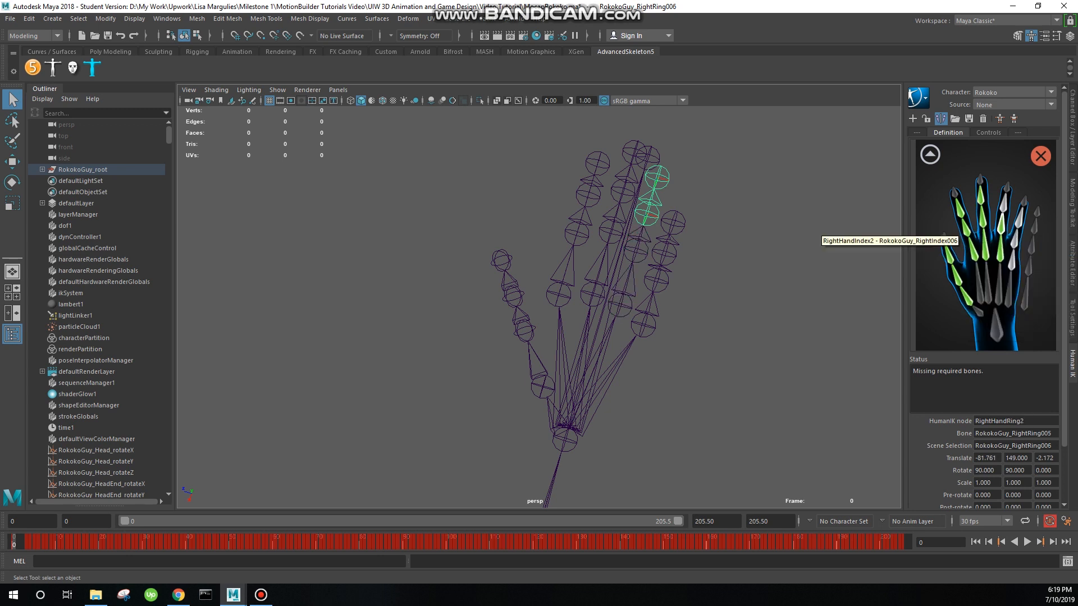
{"action": "right_click", "coordinate": [1003, 209]}
{"action": "left_click", "coordinate": [1007, 219]}
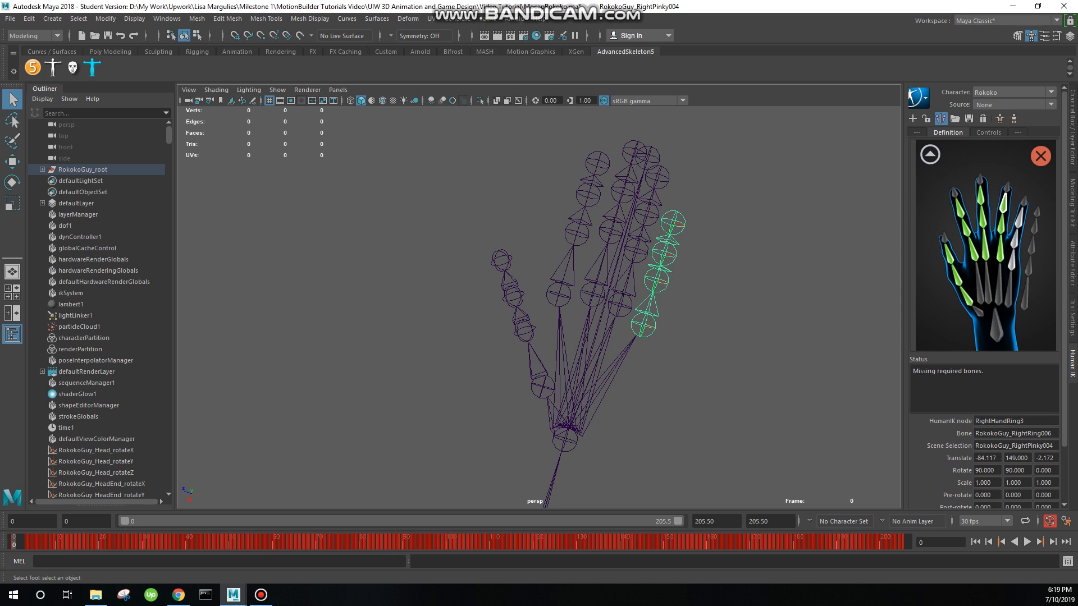
Step: Assign RokokoGuy_RightPinky004, RokokoGuy_RightPinky005 and RokokoGuy_RightPinky006 to the RightHandPinky1, RightHandPinky2 and RightHandPinky3 nodes respectively
{"action": "right_click", "coordinate": [1010, 262]}
{"action": "left_click", "coordinate": [1015, 272]}
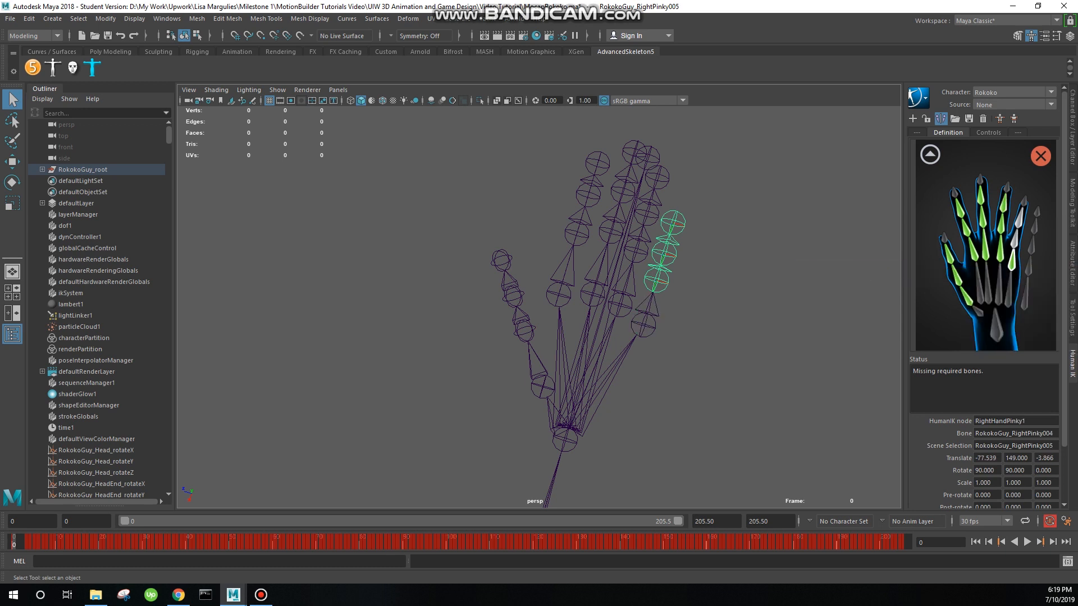
{"action": "right_click", "coordinate": [1012, 241]}
{"action": "left_click", "coordinate": [1008, 247]}
{"action": "right_click", "coordinate": [1018, 219]}
{"action": "left_click", "coordinate": [1005, 226]}
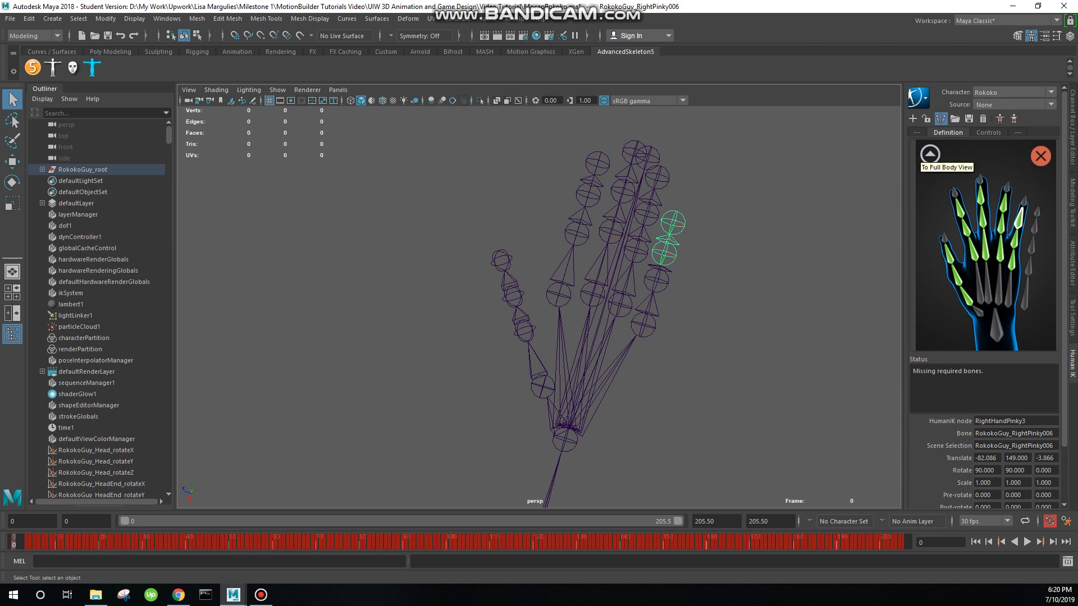
Step: Return to the full-body HumanIK view and assign RokokoGuy_Hips to the Hips node
{"action": "left_click", "coordinate": [930, 154]}
{"action": "scroll", "coordinate": [618, 314], "scroll_direction": "down", "scroll_amount": 12}
{"action": "left_click_drag", "start_coordinate": [562, 337], "coordinate": [702, 269], "text": "alt"}
{"action": "middle_click_drag", "start_coordinate": [696, 359], "coordinate": [562, 295], "text": "alt"}
{"action": "scroll", "coordinate": [562, 296], "scroll_direction": "up", "scroll_amount": 8}
{"action": "middle_click_drag", "start_coordinate": [663, 359], "coordinate": [510, 241], "text": "alt"}
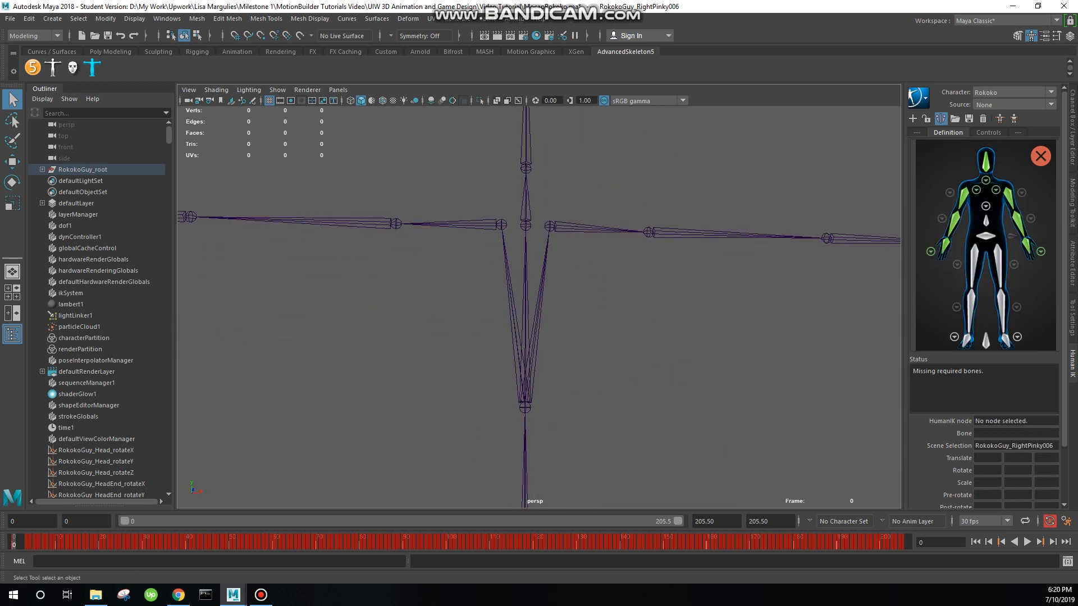
{"action": "left_click_drag", "start_coordinate": [520, 295], "coordinate": [573, 299]}
{"action": "scroll", "coordinate": [573, 298], "scroll_direction": "down", "scroll_amount": 5}
{"action": "middle_click_drag", "start_coordinate": [573, 298], "coordinate": [580, 170], "text": "alt"}
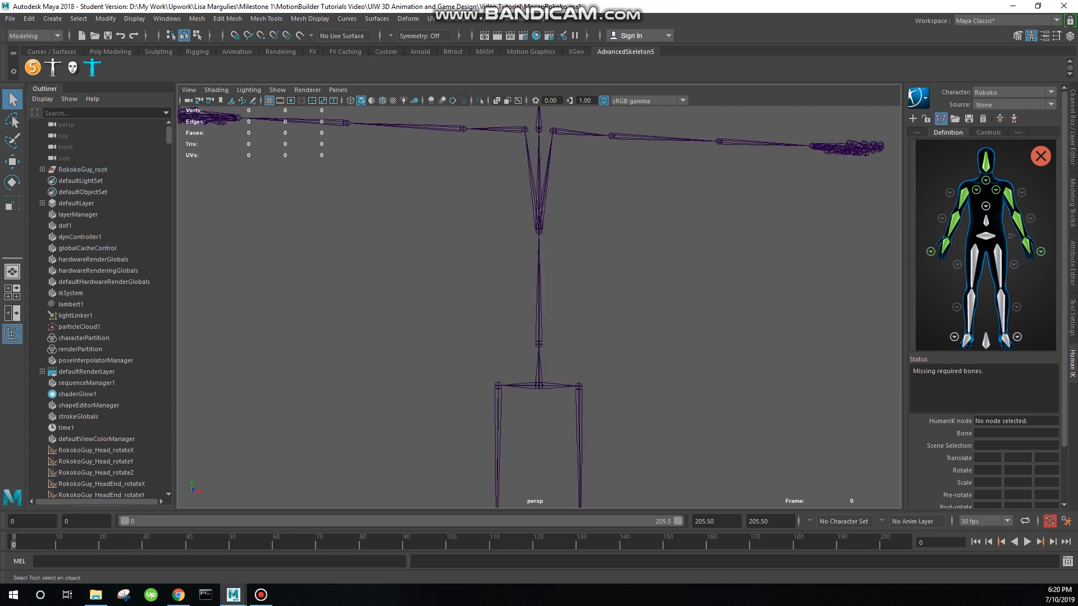
{"action": "left_click", "coordinate": [539, 386]}
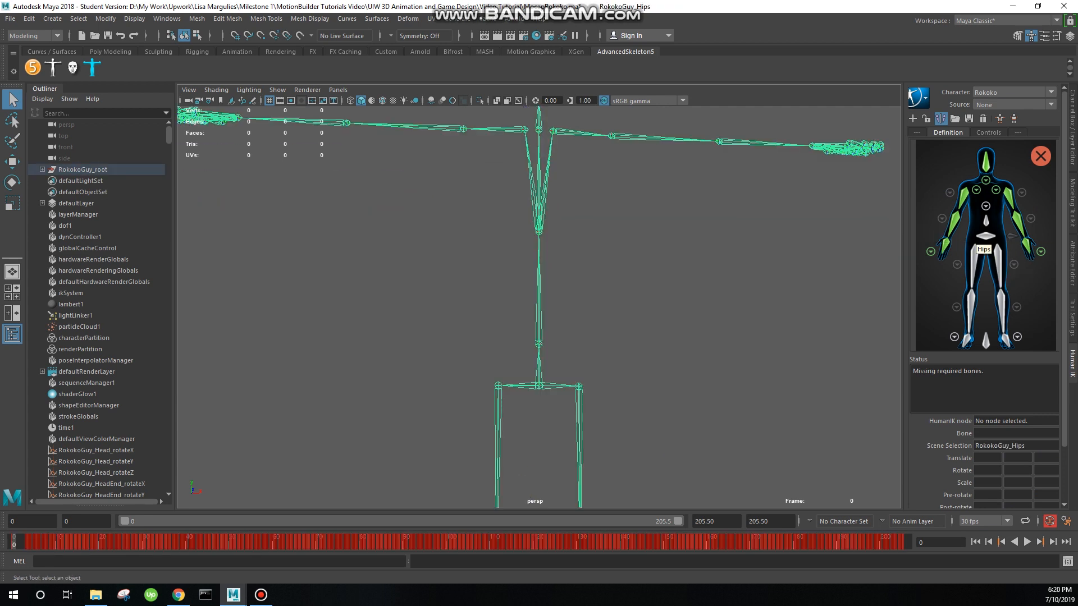
{"action": "right_click", "coordinate": [975, 236]}
{"action": "left_click", "coordinate": [1005, 242]}
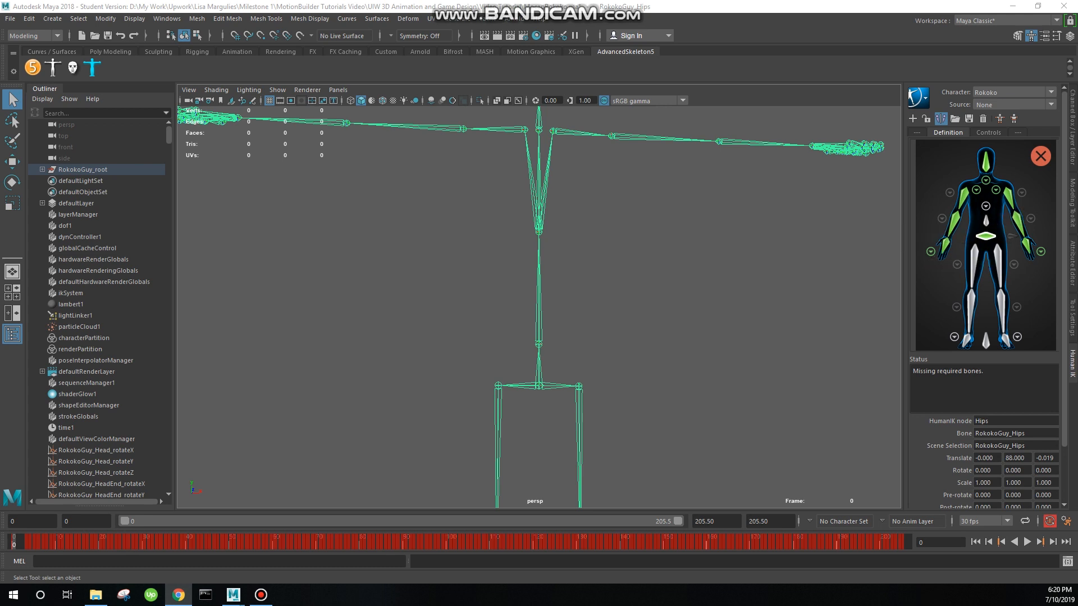
Step: Assign RokokoGuy_Spine to the Spine node and RokokoGuy_Spine2 to Spine1, finishing back in the full-body view
{"action": "left_click", "coordinate": [986, 206]}
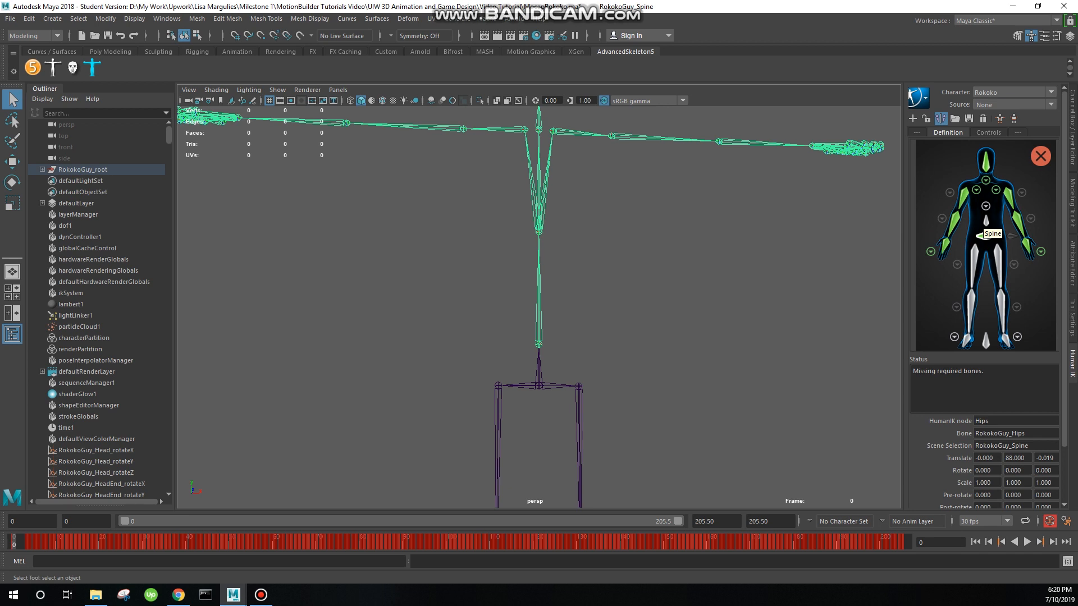
{"action": "right_click", "coordinate": [975, 225]}
{"action": "left_click", "coordinate": [988, 229]}
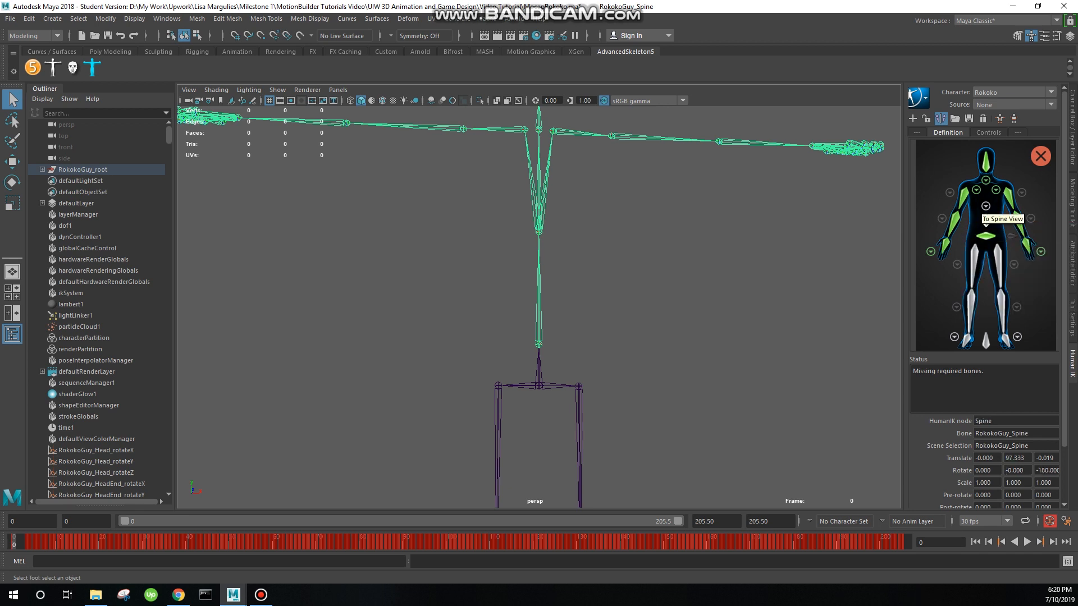
{"action": "left_click", "coordinate": [986, 207]}
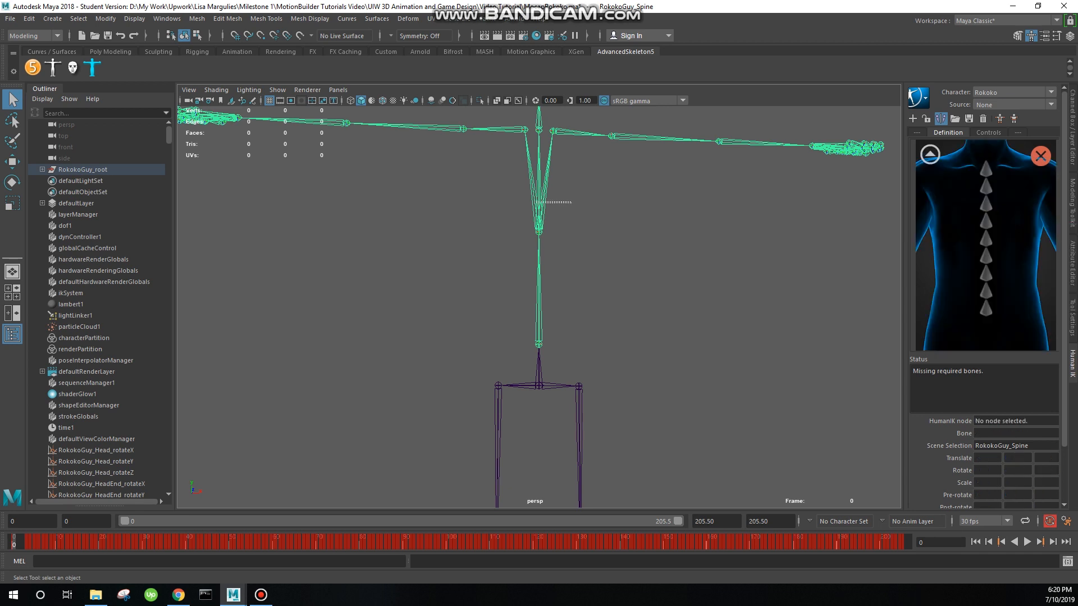
{"action": "right_click", "coordinate": [986, 307]}
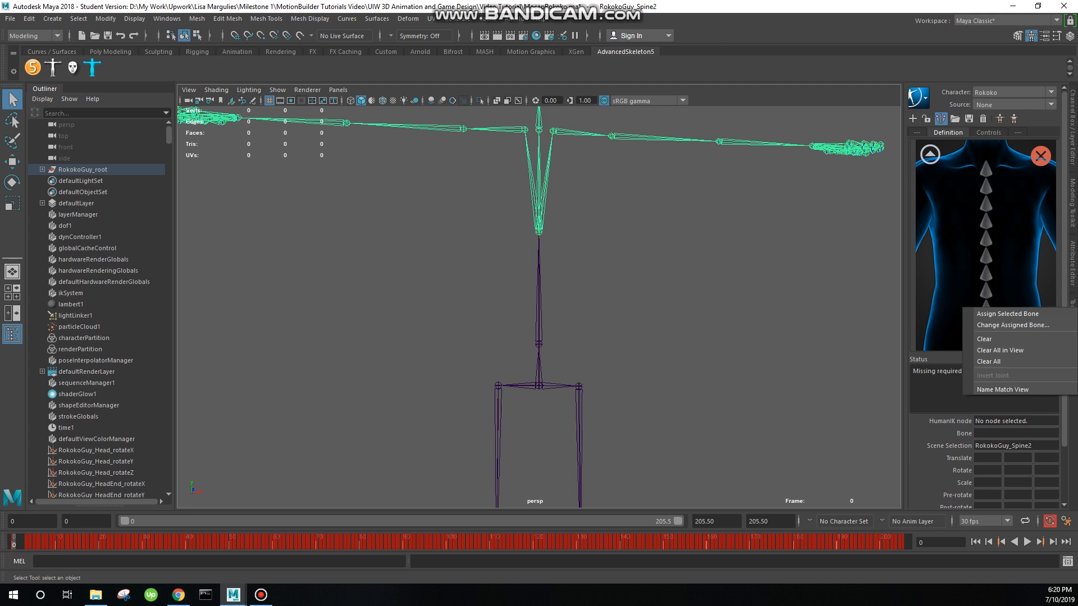
{"action": "left_click", "coordinate": [989, 314]}
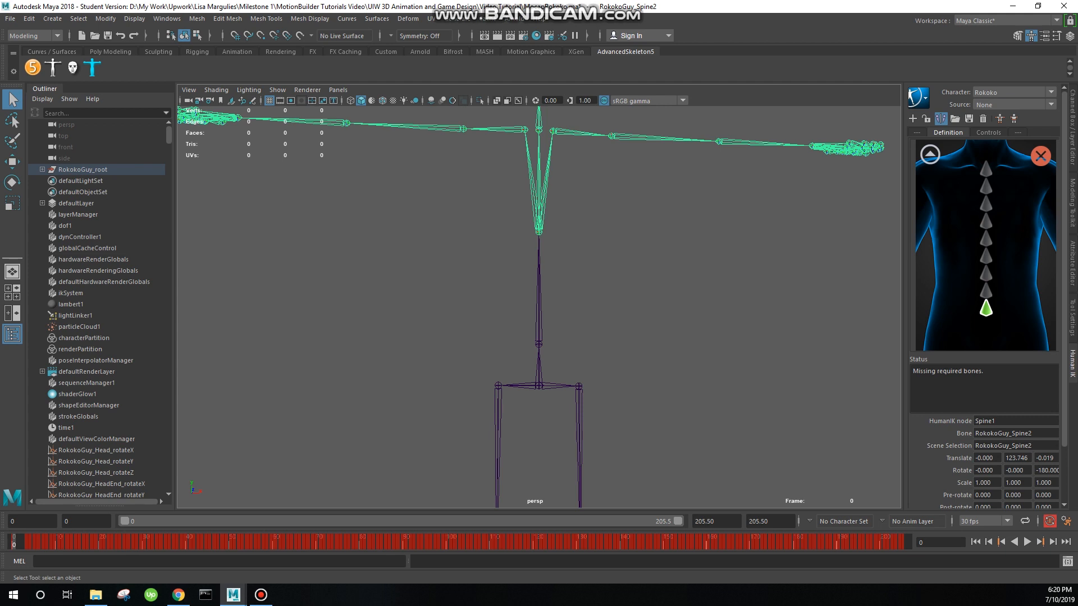
{"action": "scroll", "coordinate": [539, 307], "scroll_direction": "down", "scroll_amount": 2}
{"action": "left_click", "coordinate": [930, 154]}
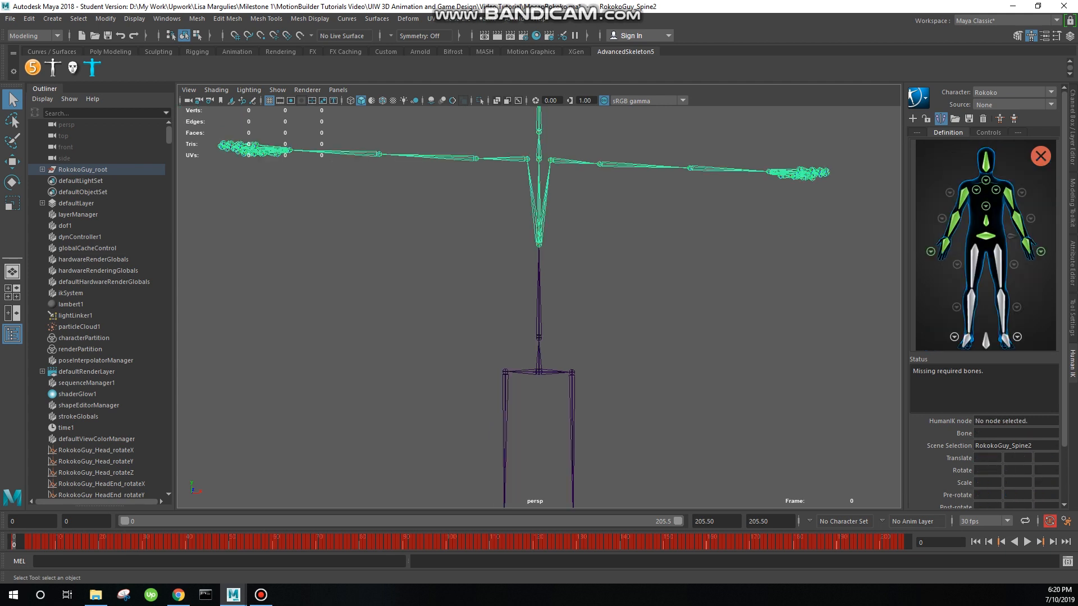
Step: Assign the left thigh joint, RokokoGuy_LeftUpLeg, to the LeftUpLeg node
{"action": "left_click", "coordinate": [679, 269]}
{"action": "scroll", "coordinate": [539, 297], "scroll_direction": "up", "scroll_amount": 2}
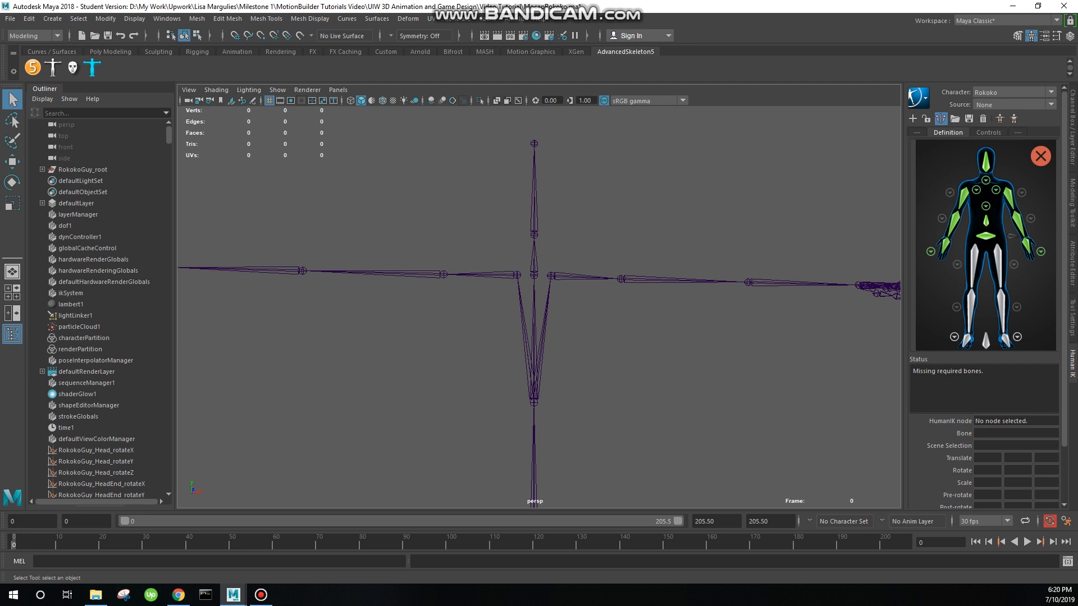
{"action": "scroll", "coordinate": [539, 297], "scroll_direction": "down", "scroll_amount": 3}
{"action": "middle_click_drag", "start_coordinate": [538, 443], "coordinate": [539, 253], "text": "alt"}
{"action": "left_click_drag", "start_coordinate": [603, 323], "coordinate": [553, 327]}
{"action": "right_click", "coordinate": [995, 262]}
{"action": "left_click", "coordinate": [1010, 269]}
Step: Assign the left knee joint, RokokoGuy_LeftLeg, to the LeftLeg node
{"action": "left_click_drag", "start_coordinate": [579, 413], "coordinate": [555, 417]}
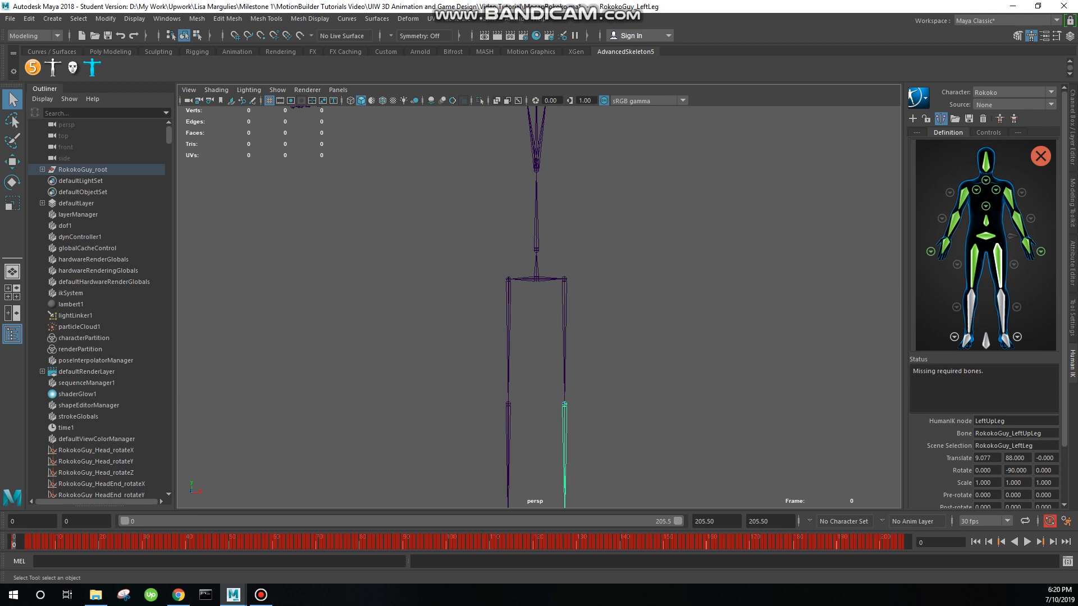
{"action": "right_click", "coordinate": [1001, 303]}
{"action": "left_click", "coordinate": [1013, 309]}
Step: Assign the left ankle joint, RokokoGuy_LeftFoot, to the left foot node of the character definition
{"action": "middle_click_drag", "start_coordinate": [584, 393], "coordinate": [580, 233], "text": "alt"}
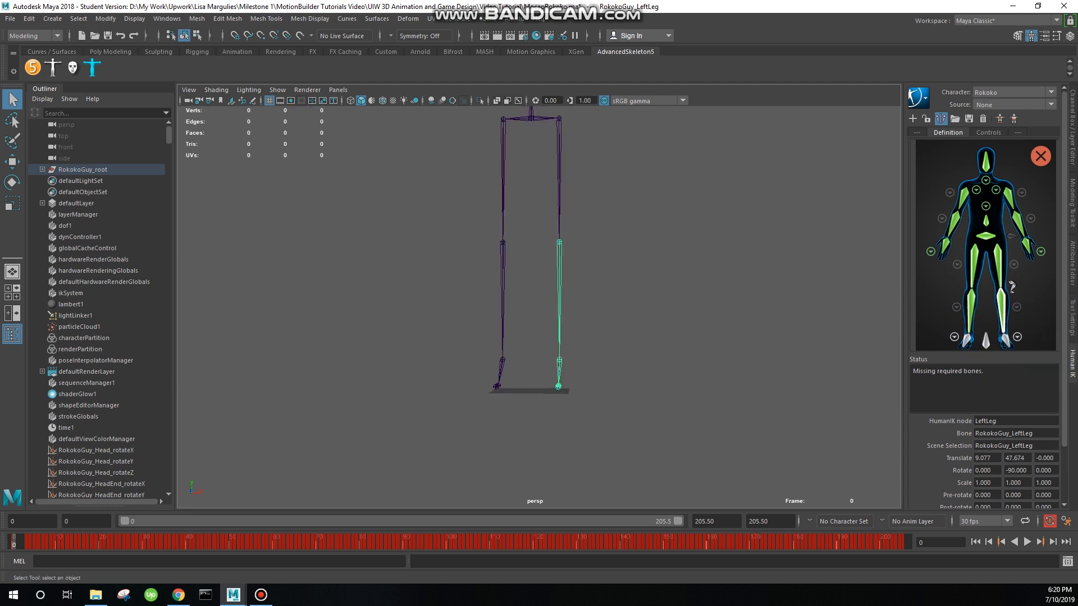
{"action": "left_click_drag", "start_coordinate": [580, 233], "coordinate": [590, 272], "text": "alt"}
{"action": "left_click_drag", "start_coordinate": [582, 388], "coordinate": [555, 391]}
{"action": "scroll", "coordinate": [555, 390], "scroll_direction": "up", "scroll_amount": 3}
{"action": "right_click", "coordinate": [1004, 339]}
{"action": "left_click", "coordinate": [1008, 346]}
Step: Assign RokokoGuy_LeftToe to the left big toe's base node, check the mirrored right foot, and return to the full-body view
{"action": "left_click", "coordinate": [1017, 337]}
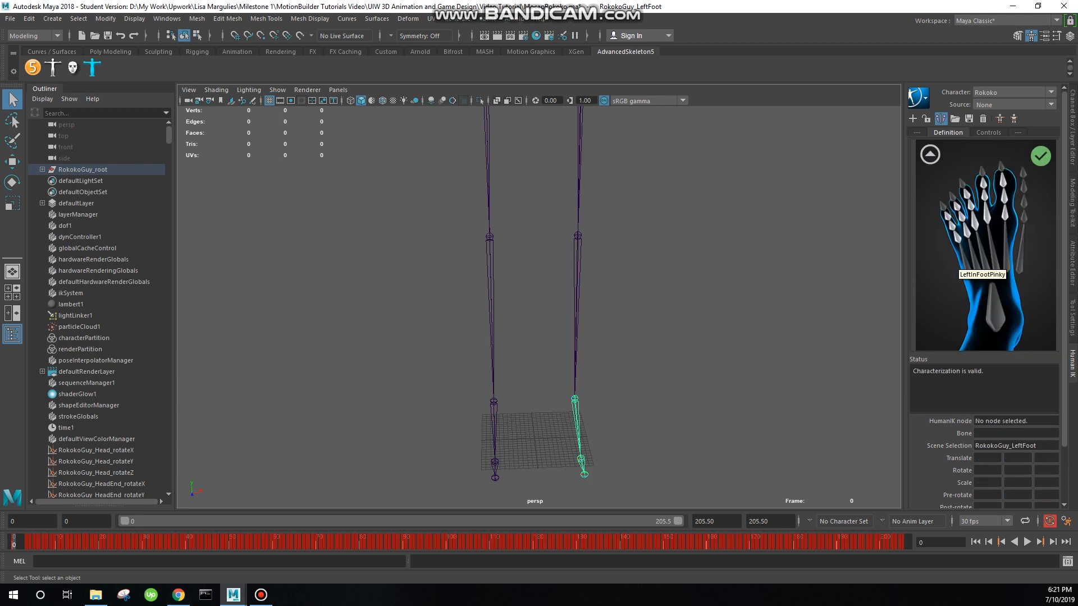
{"action": "middle_click_drag", "start_coordinate": [584, 415], "coordinate": [568, 313], "text": "alt"}
{"action": "left_click_drag", "start_coordinate": [568, 313], "coordinate": [579, 370], "text": "alt"}
{"action": "left_click", "coordinate": [564, 384]}
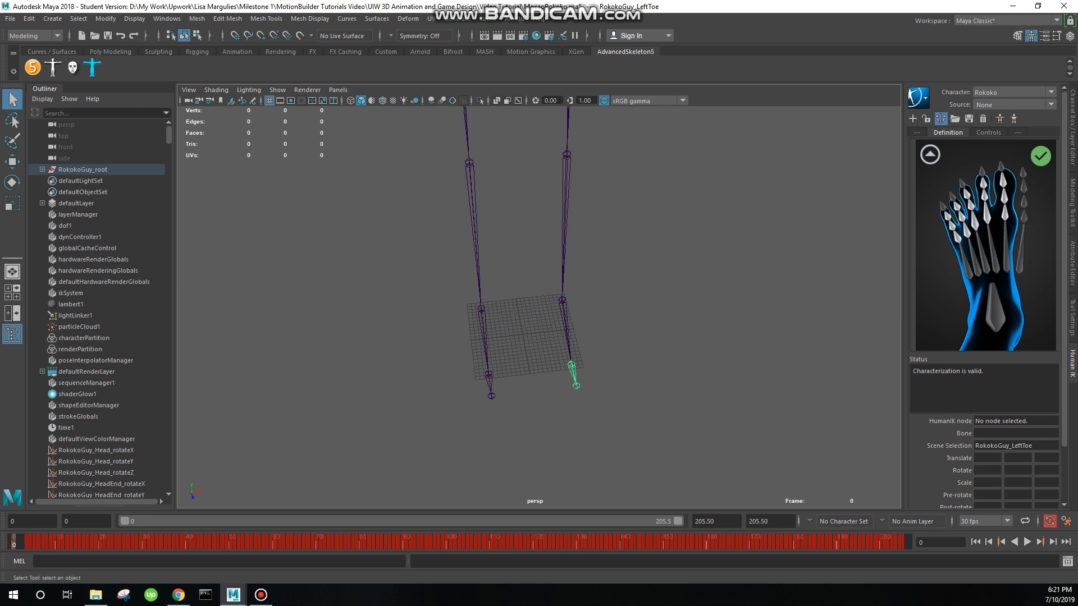
{"action": "right_click", "coordinate": [1004, 215]}
{"action": "left_click", "coordinate": [1008, 222]}
{"action": "left_click", "coordinate": [931, 155]}
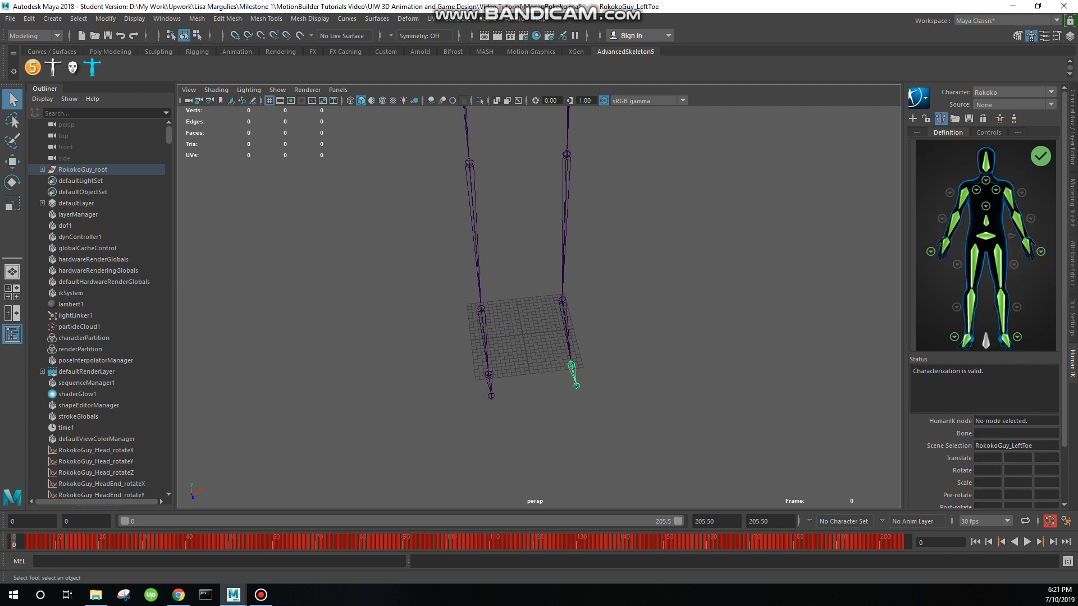
{"action": "left_click", "coordinate": [954, 337]}
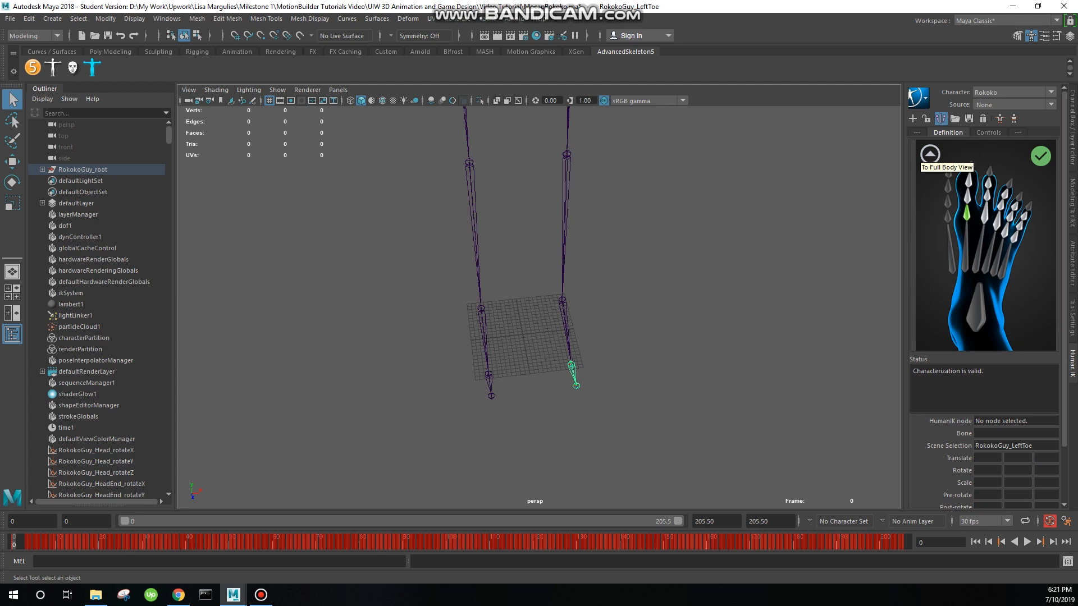
{"action": "left_click", "coordinate": [930, 155]}
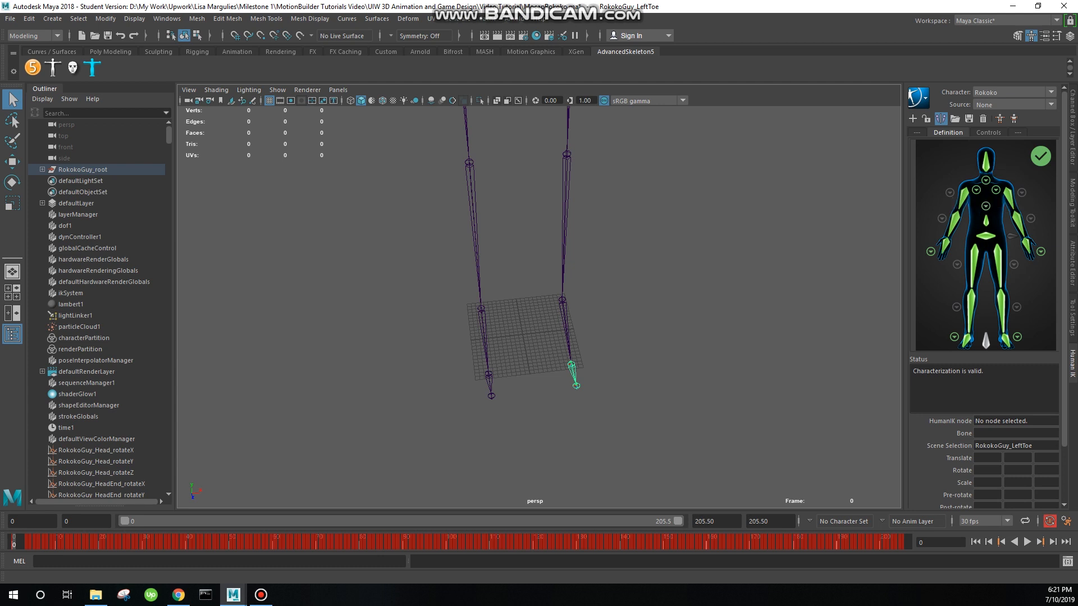
Step: Save the skeleton definition as a template named Rokoko_Template, keeping the RokokoGuy_ prefix and the default template path
{"action": "key", "text": "alt+Tab"}
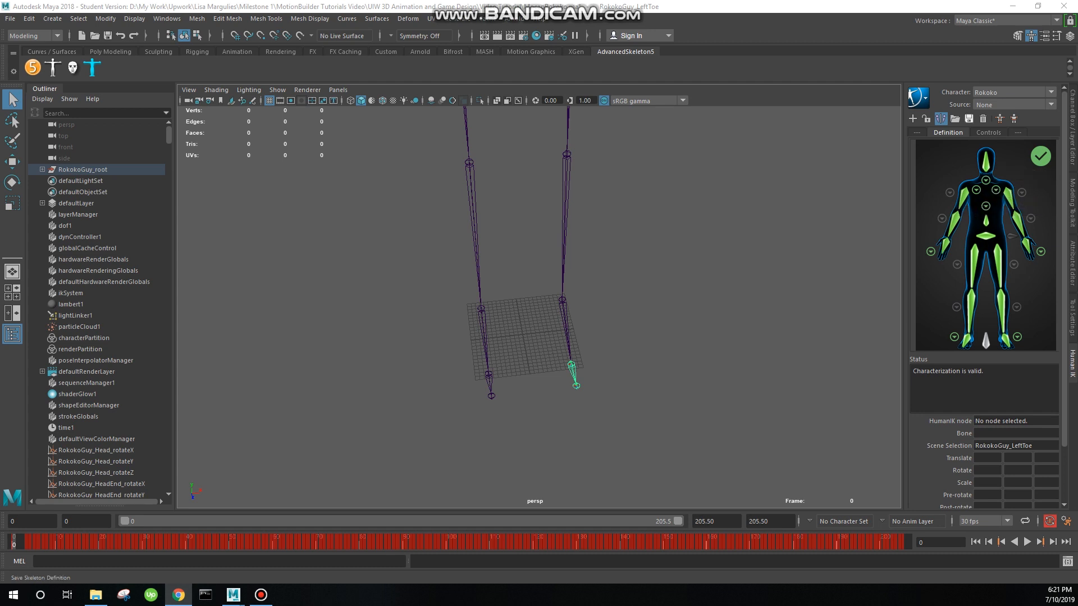
{"action": "left_click", "coordinate": [969, 119]}
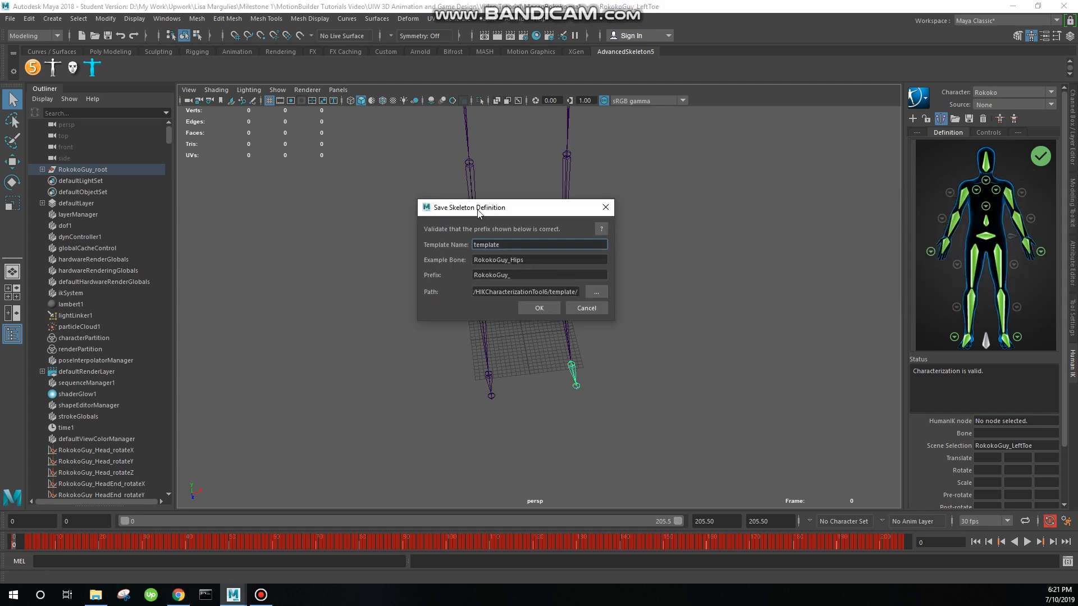
{"action": "type", "text": "Rokoko"}
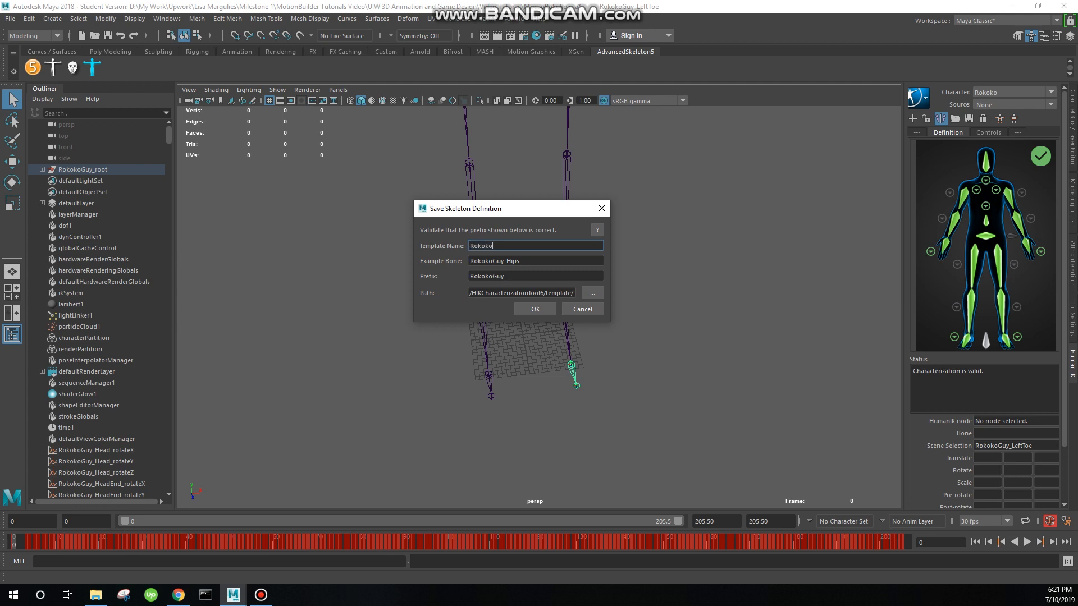
{"action": "type", "text": "_Template"}
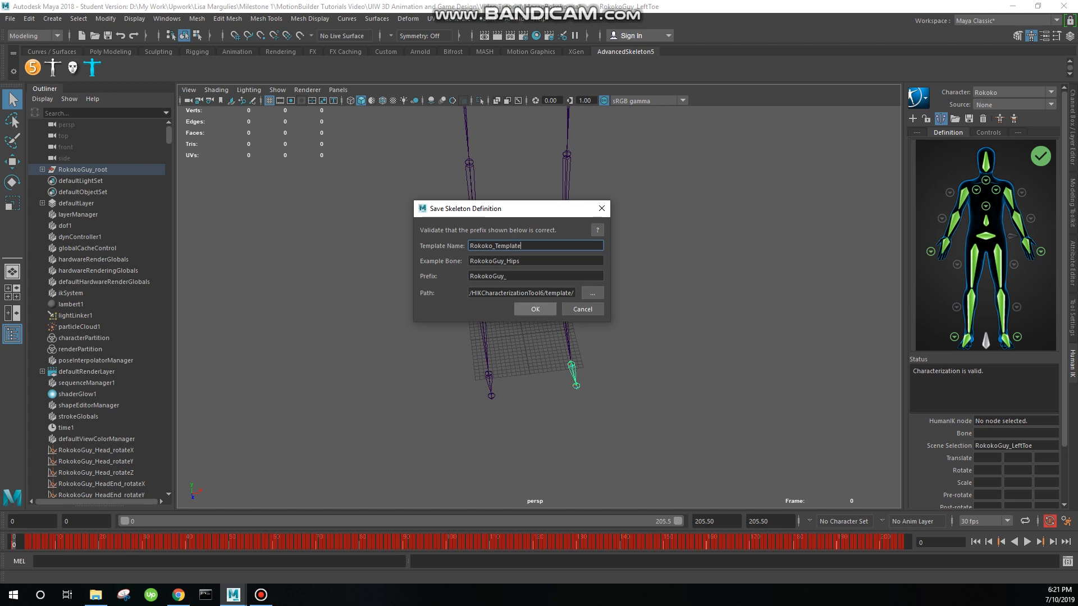
{"action": "left_click_drag", "start_coordinate": [544, 293], "coordinate": [576, 293]}
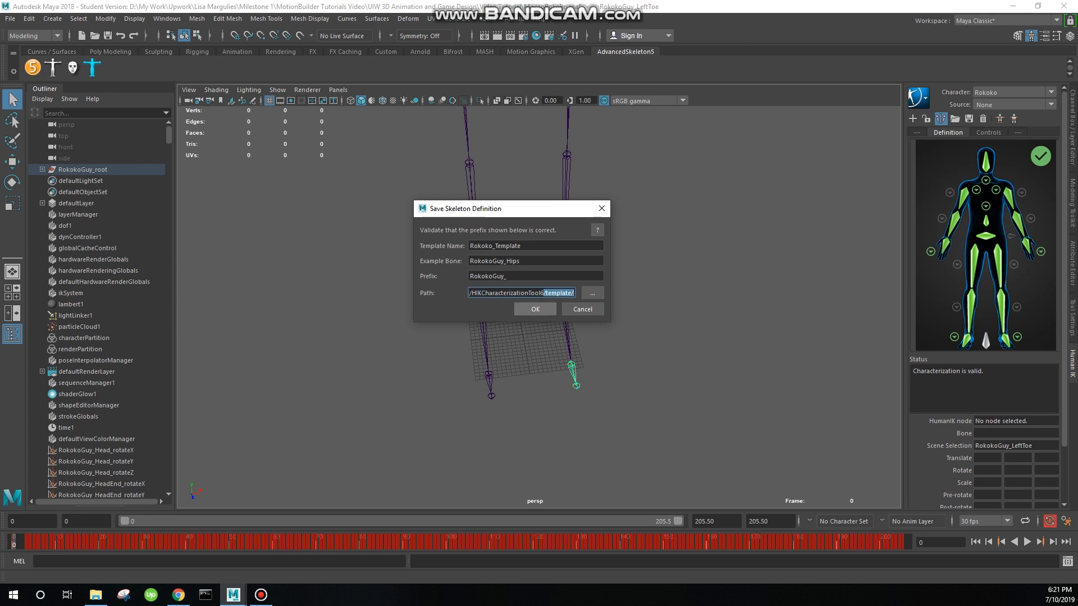
{"action": "left_click", "coordinate": [535, 310]}
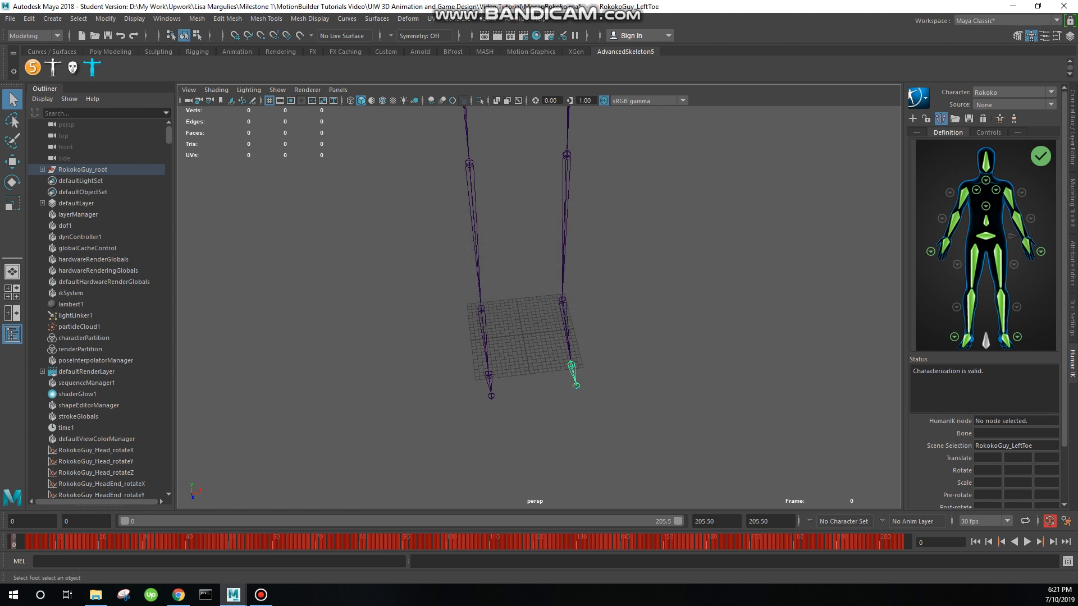
Step: Examine the whole mapped skeleton from the front, from head to feet
{"action": "key", "text": "alt+Tab"}
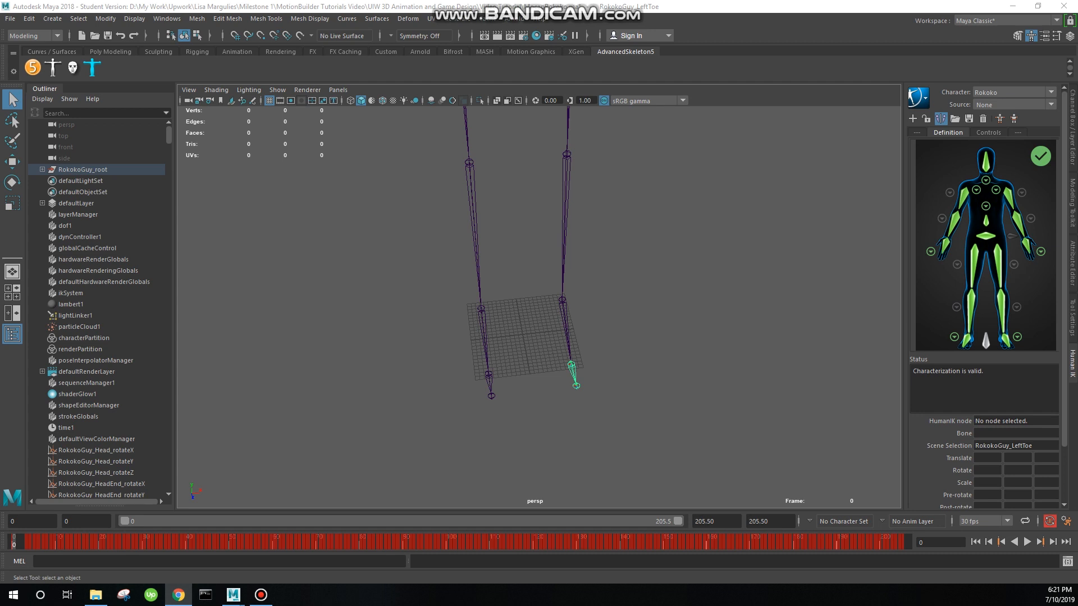
{"action": "scroll", "coordinate": [539, 307], "scroll_direction": "down", "scroll_amount": 5}
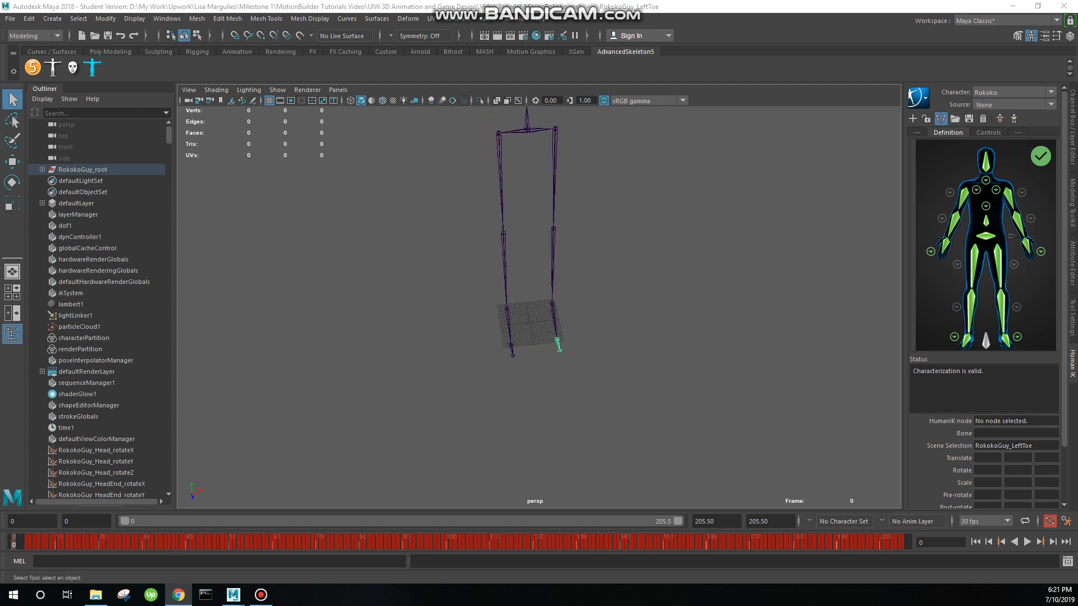
{"action": "middle_click_drag", "start_coordinate": [539, 185], "coordinate": [505, 438], "text": "alt"}
{"action": "left_click_drag", "start_coordinate": [505, 360], "coordinate": [504, 292], "text": "alt"}
{"action": "scroll", "coordinate": [522, 337], "scroll_direction": "down", "scroll_amount": 3}
{"action": "middle_click_drag", "start_coordinate": [504, 292], "coordinate": [505, 267], "text": "alt"}
{"action": "scroll", "coordinate": [495, 273], "scroll_direction": "down", "scroll_amount": 4}
{"action": "scroll", "coordinate": [504, 282], "scroll_direction": "up", "scroll_amount": 2}
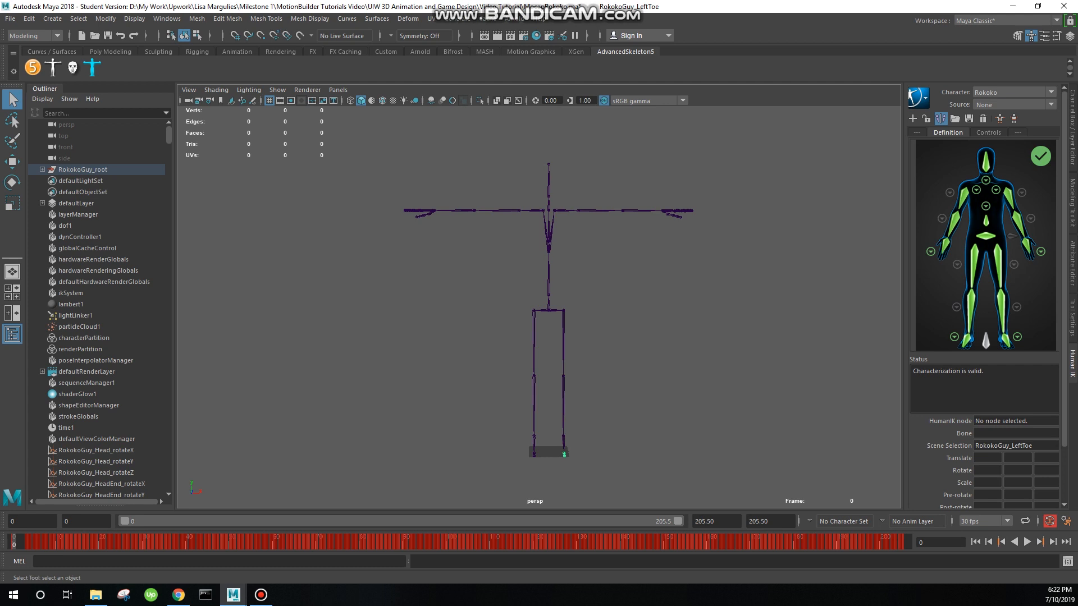
Step: Save the Rokoko mocap scene, continuing past the student version notice
{"action": "key", "text": "alt+Tab"}
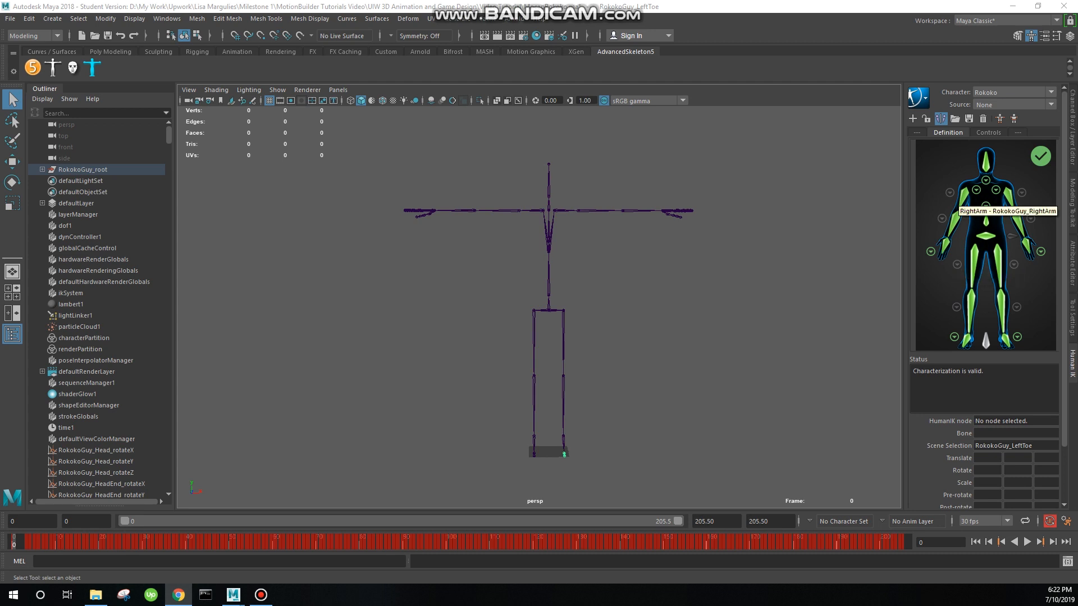
{"action": "key", "text": "alt+Tab"}
{"action": "key", "text": "ctrl+s"}
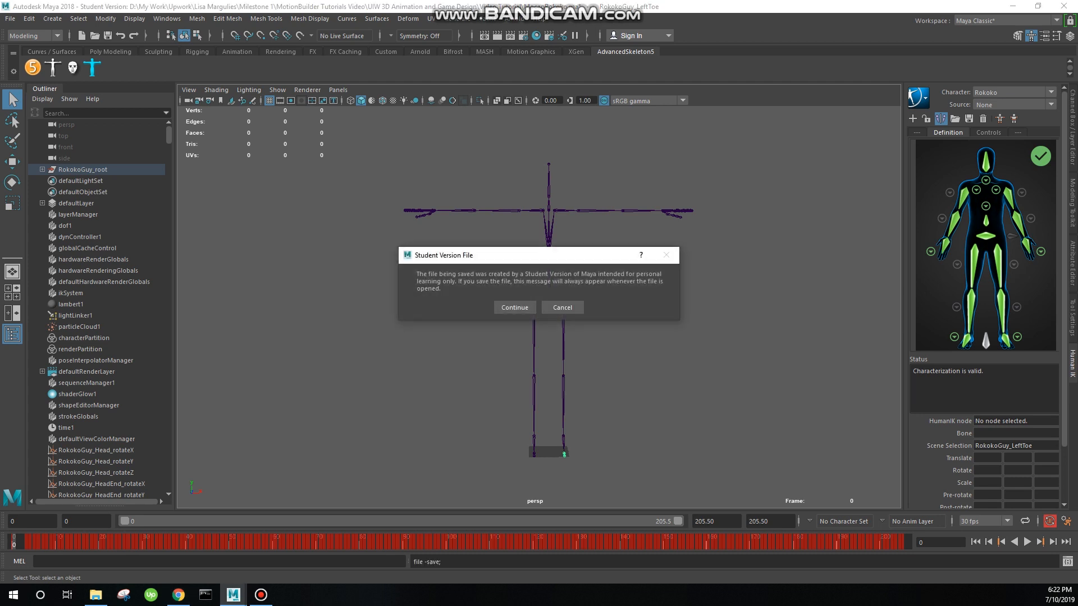
{"action": "left_click", "coordinate": [515, 308]}
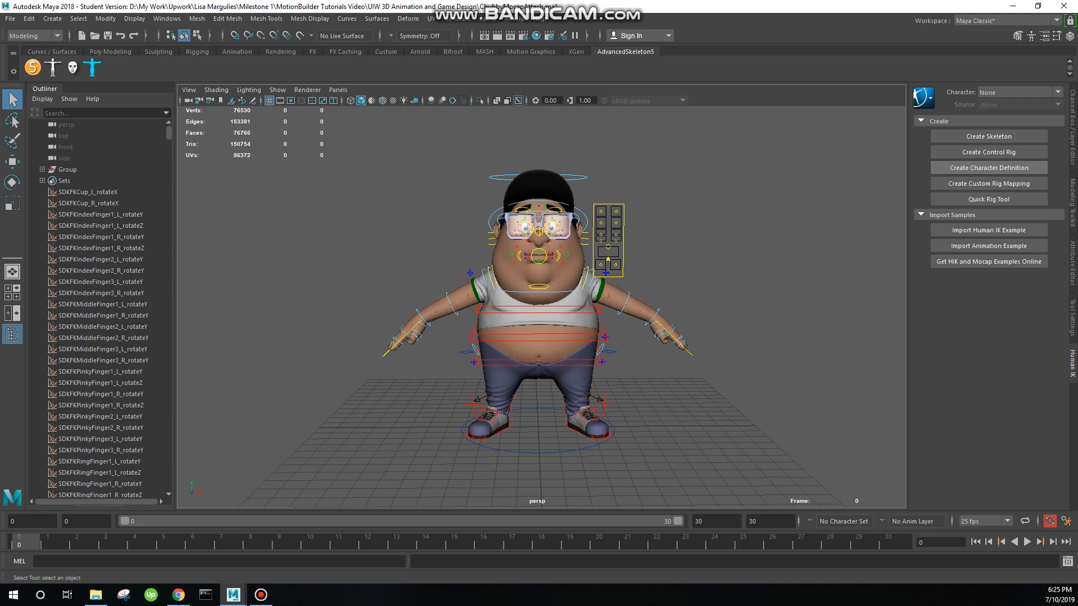
Step: Create a new HumanIK character definition in the scene with the rigged cartoon character
{"action": "left_click", "coordinate": [989, 167]}
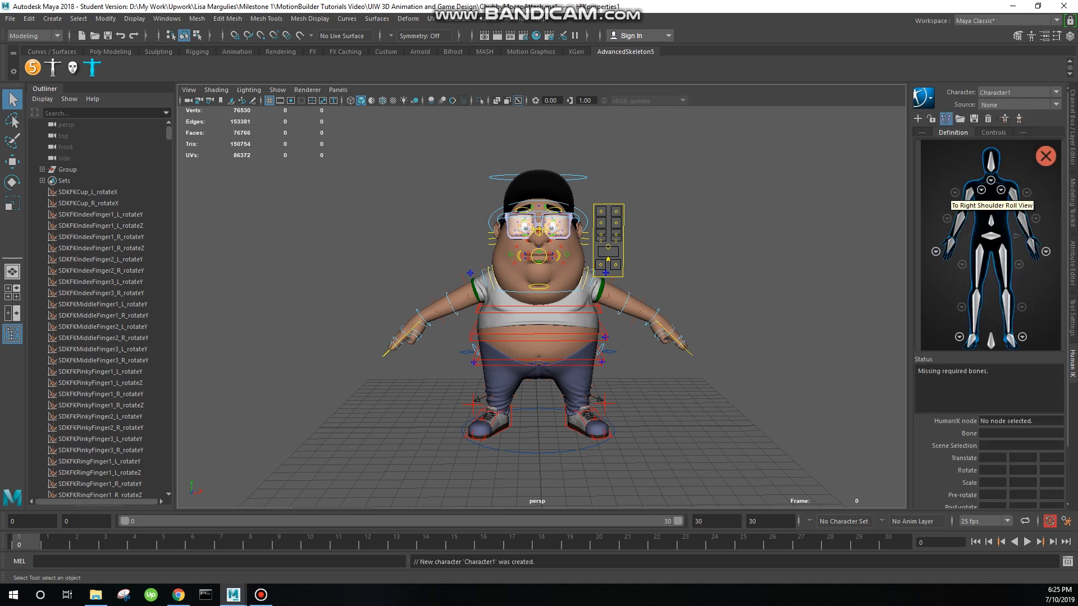
{"action": "scroll", "coordinate": [542, 307], "scroll_direction": "up", "scroll_amount": 4}
{"action": "mouse_move", "coordinate": [541, 307]}
{"action": "middle_mouse_down", "text": "alt"}
{"action": "mouse_move", "coordinate": [557, 336]}
{"action": "mouse_move", "coordinate": [560, 316]}
{"action": "middle_mouse_up", "text": "alt"}
{"action": "scroll", "coordinate": [557, 336], "scroll_direction": "down", "scroll_amount": 3}
Step: Expand Group, Main and DeformationSystem in the Outliner, and unfold the entire joint hierarchy beneath Root_M
{"action": "left_click", "coordinate": [249, 90]}
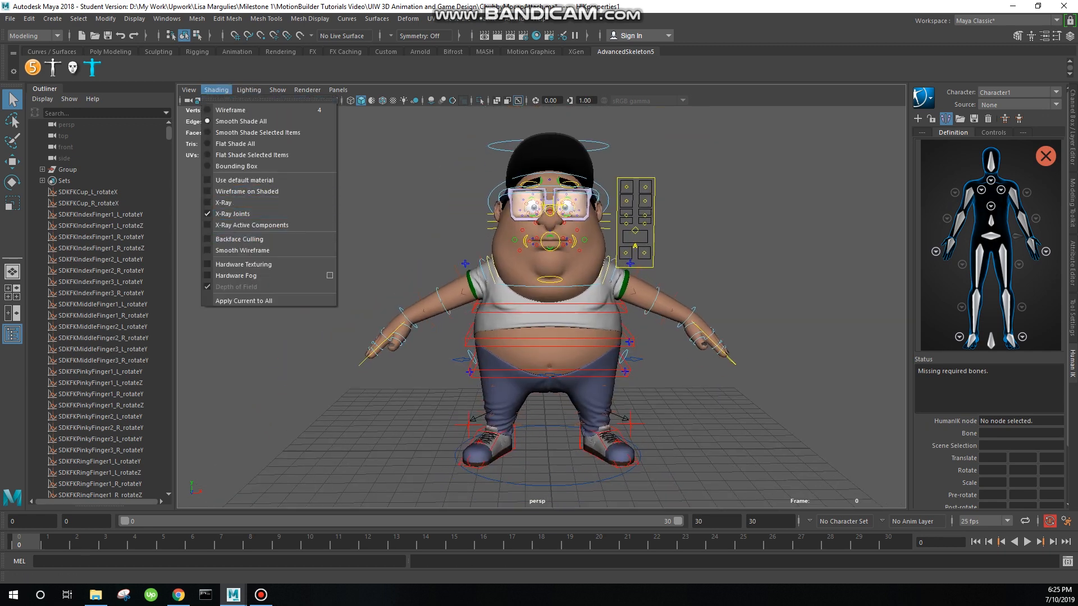
{"action": "left_click", "coordinate": [101, 192]}
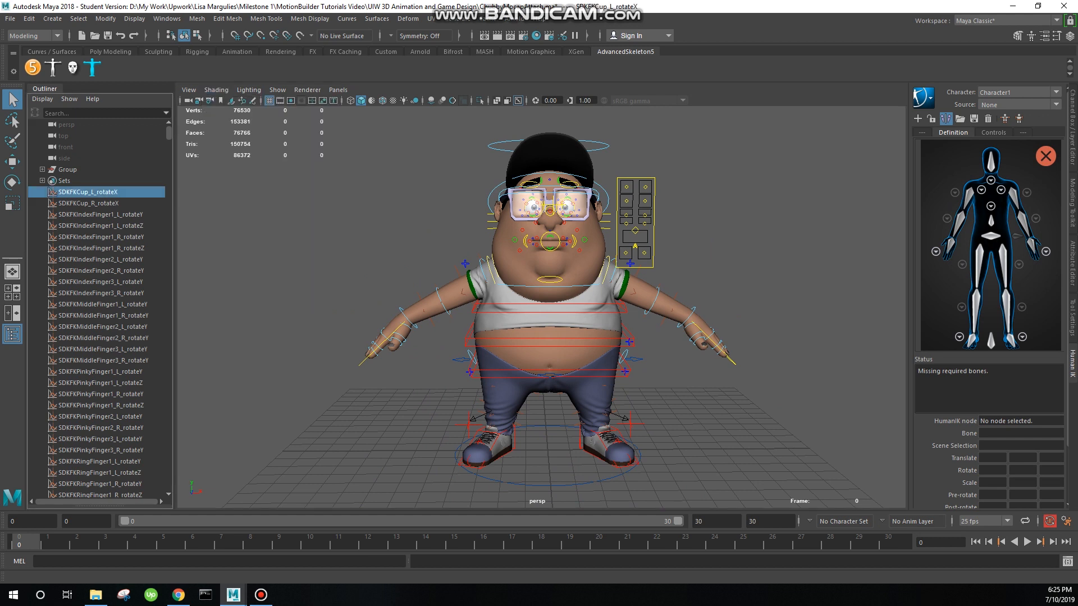
{"action": "left_click", "coordinate": [42, 170]}
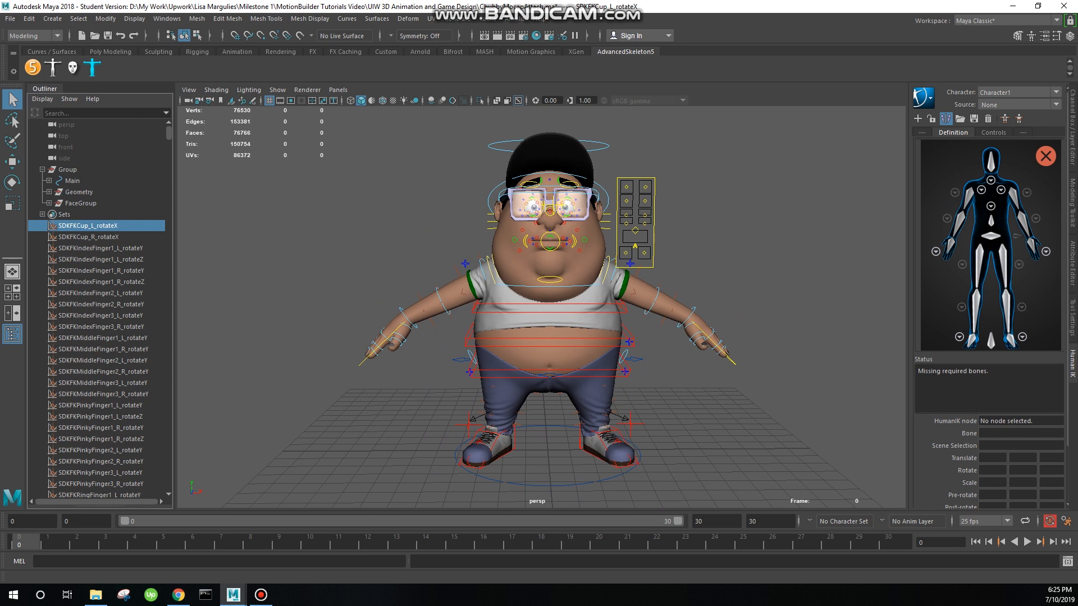
{"action": "left_click", "coordinate": [49, 181]}
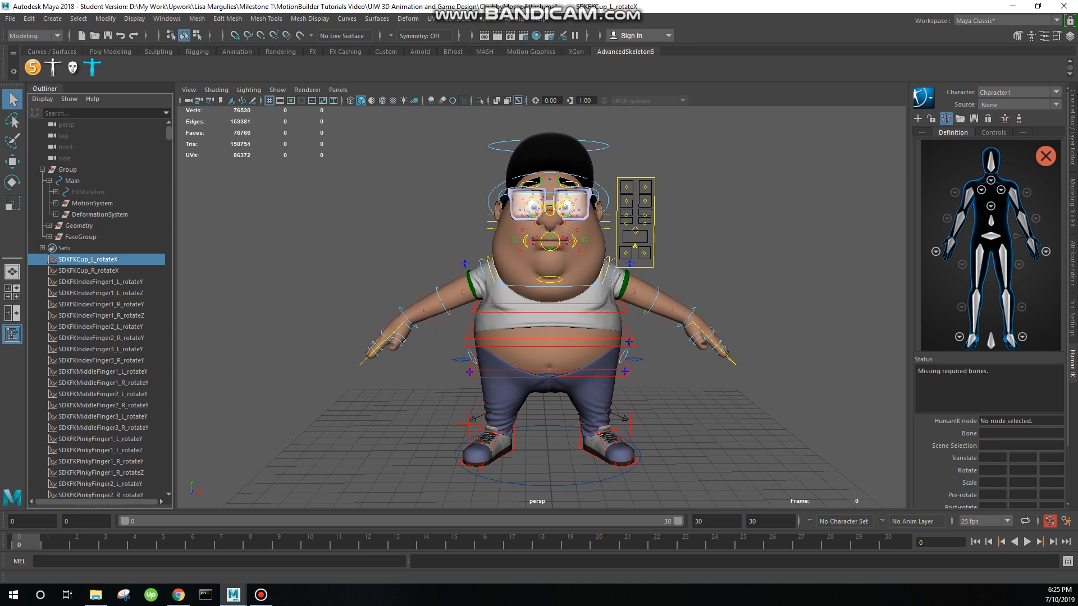
{"action": "left_click", "coordinate": [56, 215]}
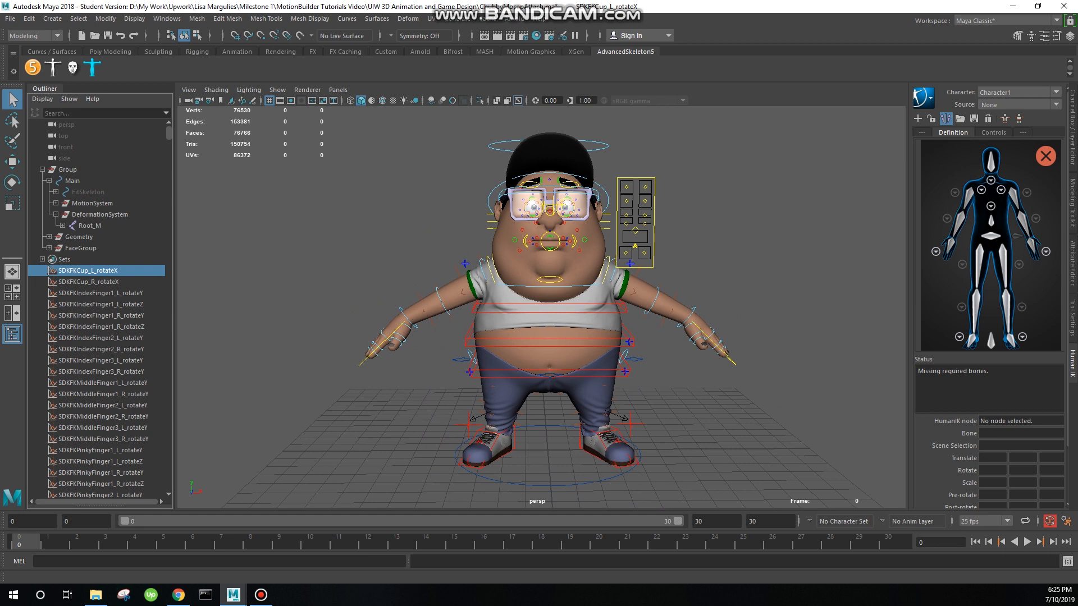
{"action": "left_click", "coordinate": [62, 225]}
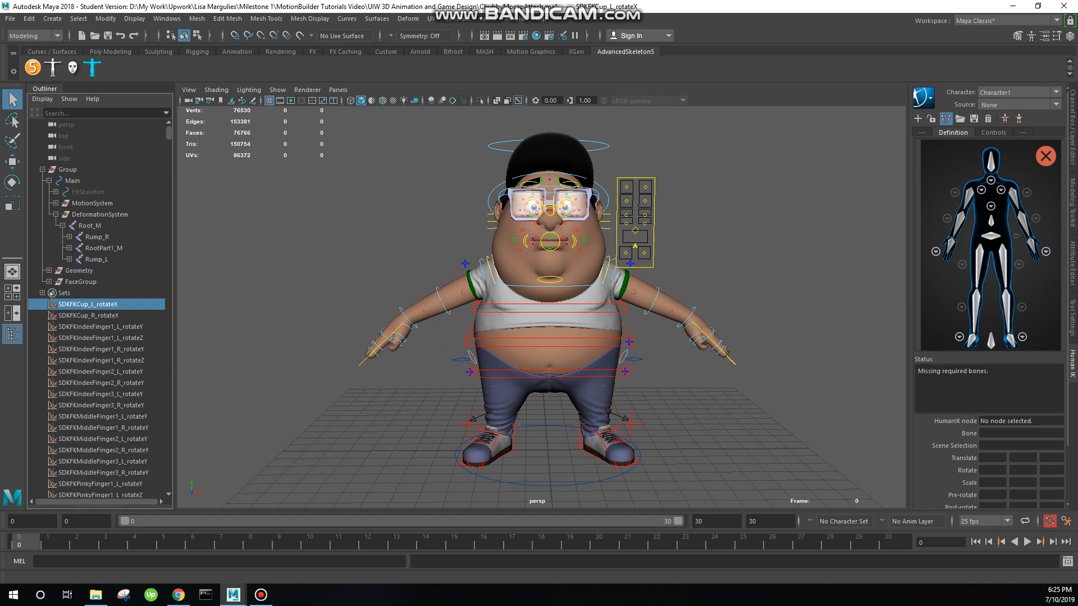
{"action": "left_click", "coordinate": [62, 226]}
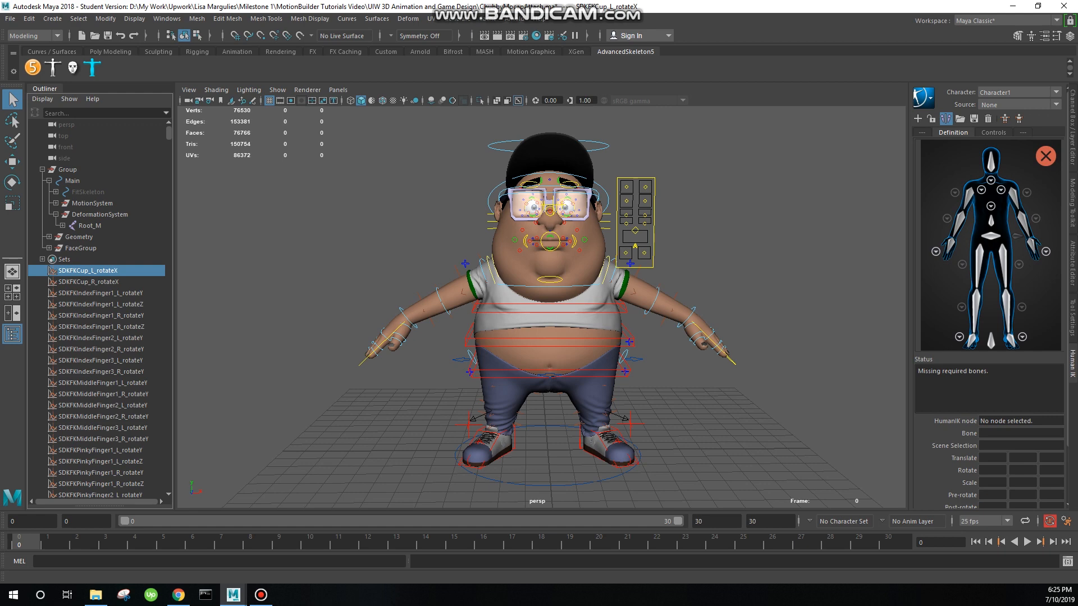
{"action": "left_click", "coordinate": [62, 225], "text": "shift"}
Step: Widen the Outliner enough to read the deeply nested joint names, and frame the full character in the perspective view
{"action": "left_click_drag", "start_coordinate": [176, 298], "coordinate": [334, 298]}
{"action": "scroll", "coordinate": [241, 304], "scroll_direction": "down", "scroll_amount": 11}
{"action": "scroll", "coordinate": [177, 304], "scroll_direction": "down", "scroll_amount": 20}
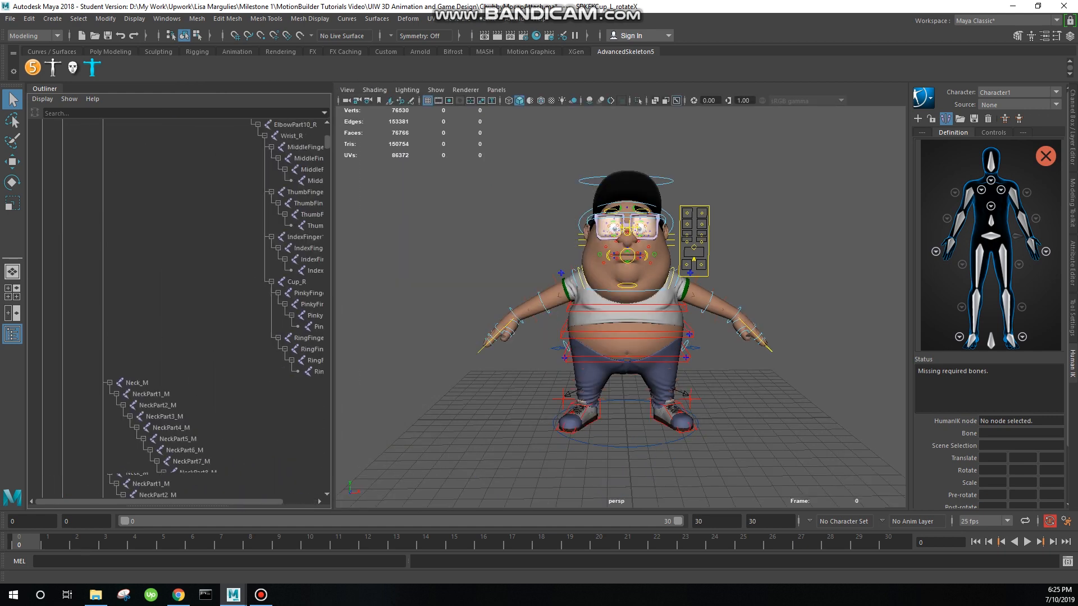
{"action": "scroll", "coordinate": [177, 304], "scroll_direction": "up", "scroll_amount": 20}
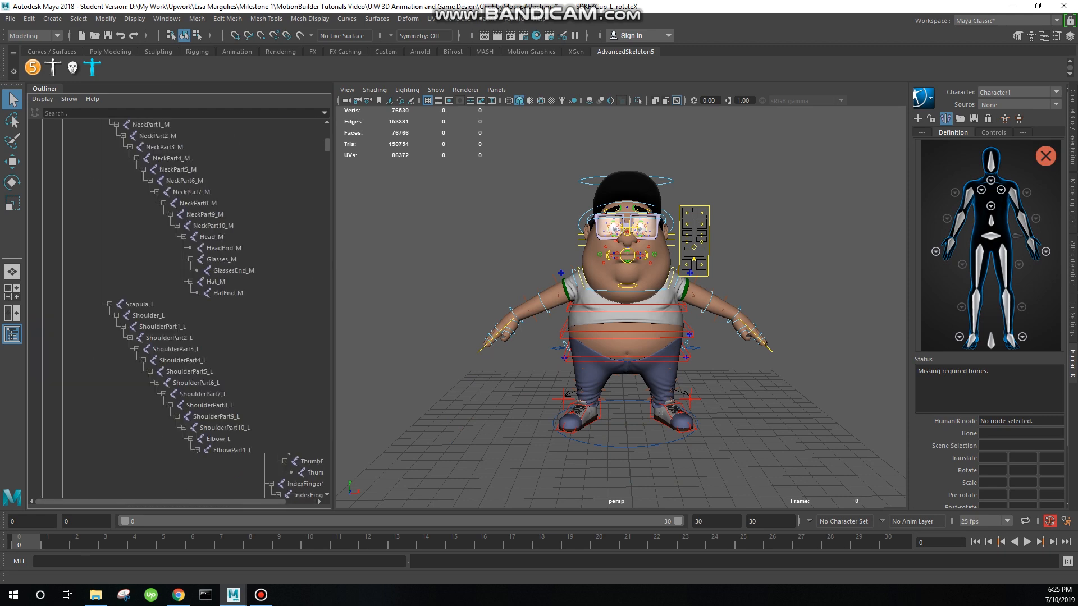
{"action": "left_click_drag", "start_coordinate": [334, 495], "coordinate": [398, 494]}
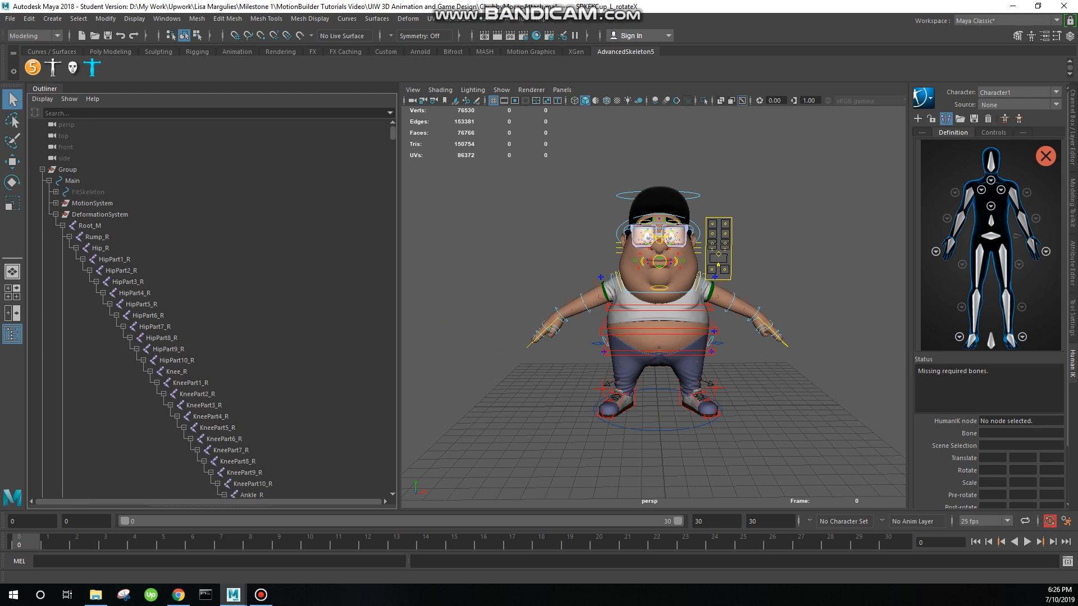
{"action": "scroll", "coordinate": [654, 303], "scroll_direction": "up", "scroll_amount": 3}
{"action": "middle_click_drag", "start_coordinate": [654, 303], "coordinate": [663, 325], "text": "alt"}
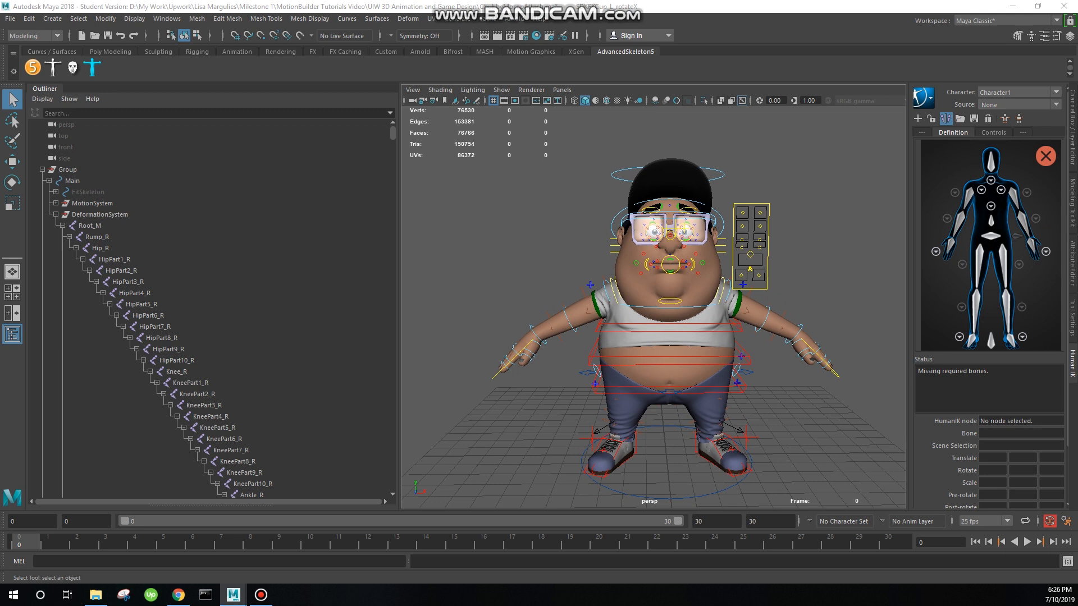
Step: Assign the Head_M joint to the Head node of the character definition
{"action": "scroll", "coordinate": [382, 498], "scroll_direction": "down", "scroll_amount": 8}
{"action": "scroll", "coordinate": [383, 497], "scroll_direction": "down", "scroll_amount": 15}
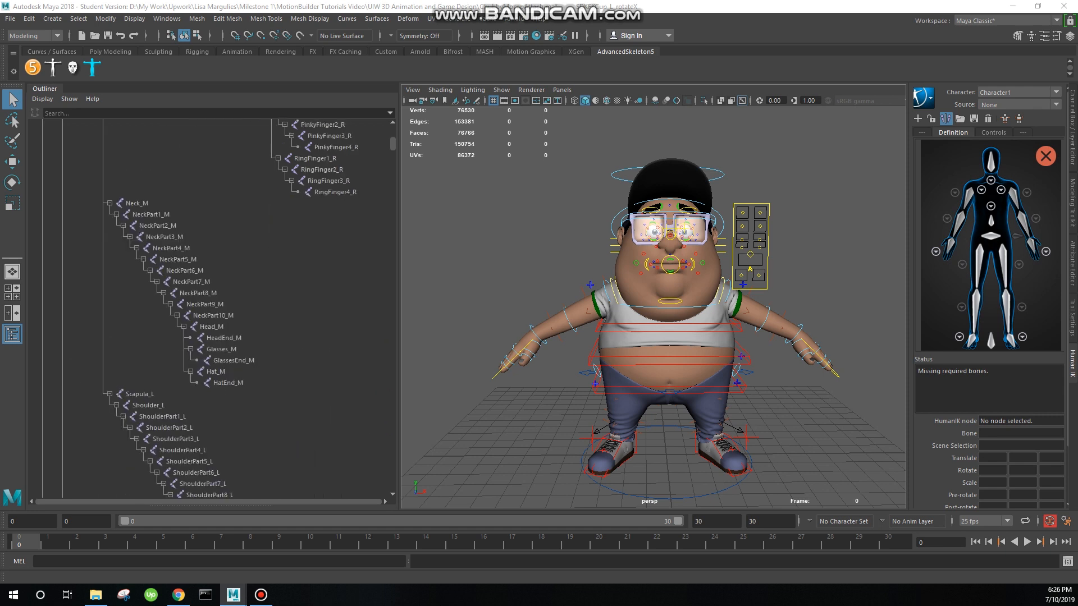
{"action": "left_click", "coordinate": [212, 327]}
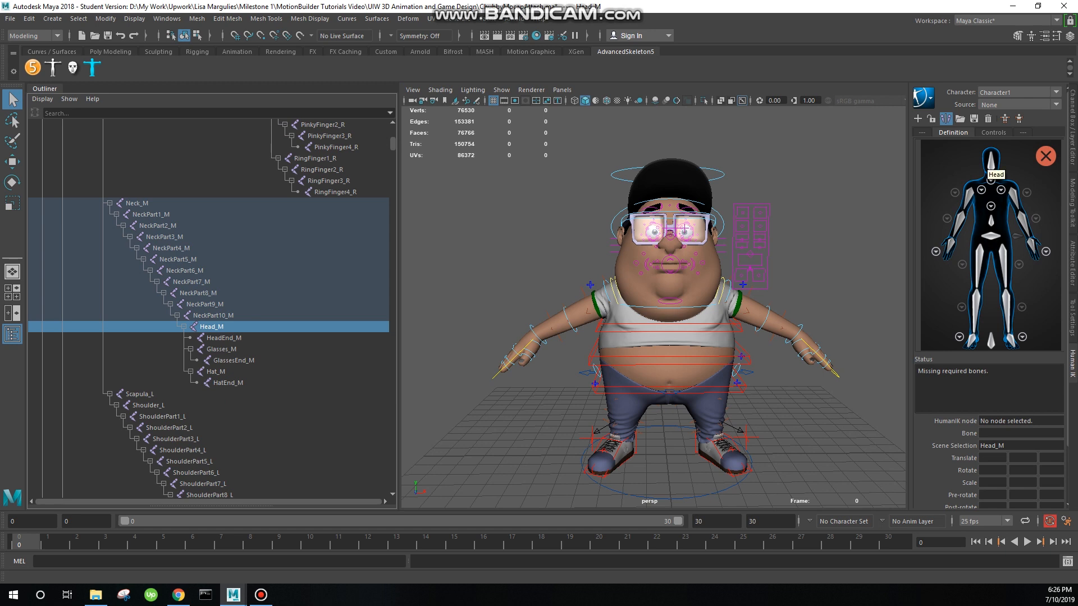
{"action": "right_click", "coordinate": [991, 163]}
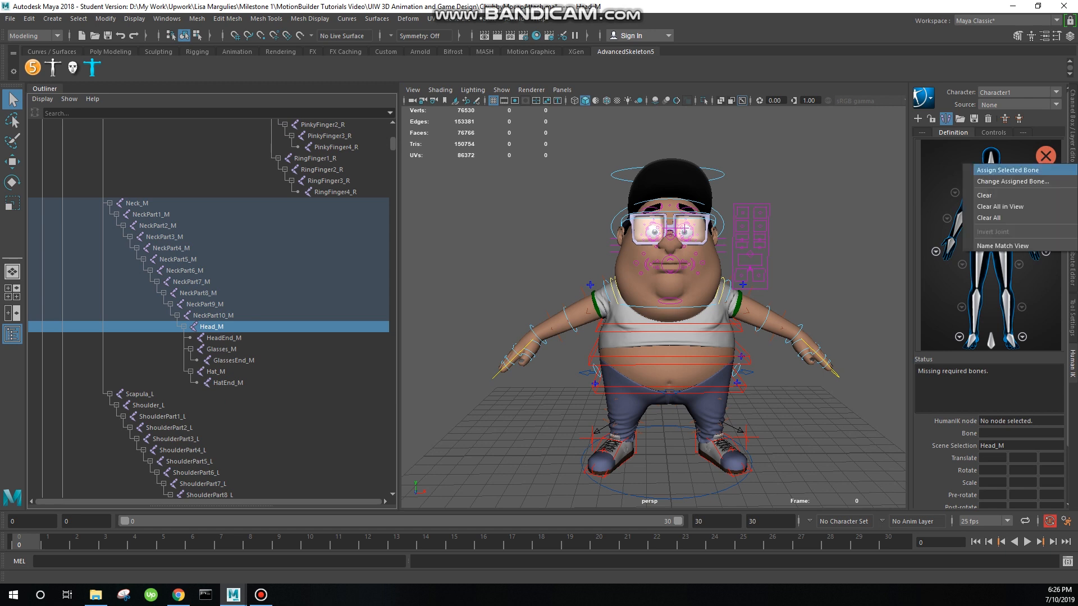
{"action": "left_click", "coordinate": [1008, 170]}
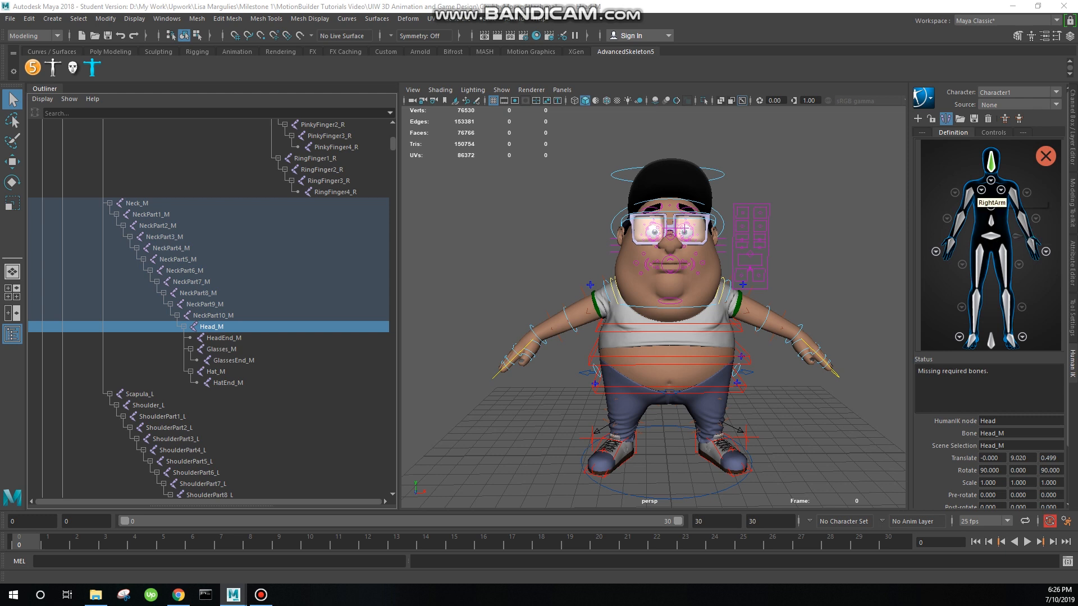
Step: In the definition's neck view, assign Neck_M to the Neck node and NeckPart1_M to Neck1
{"action": "left_click", "coordinate": [991, 206]}
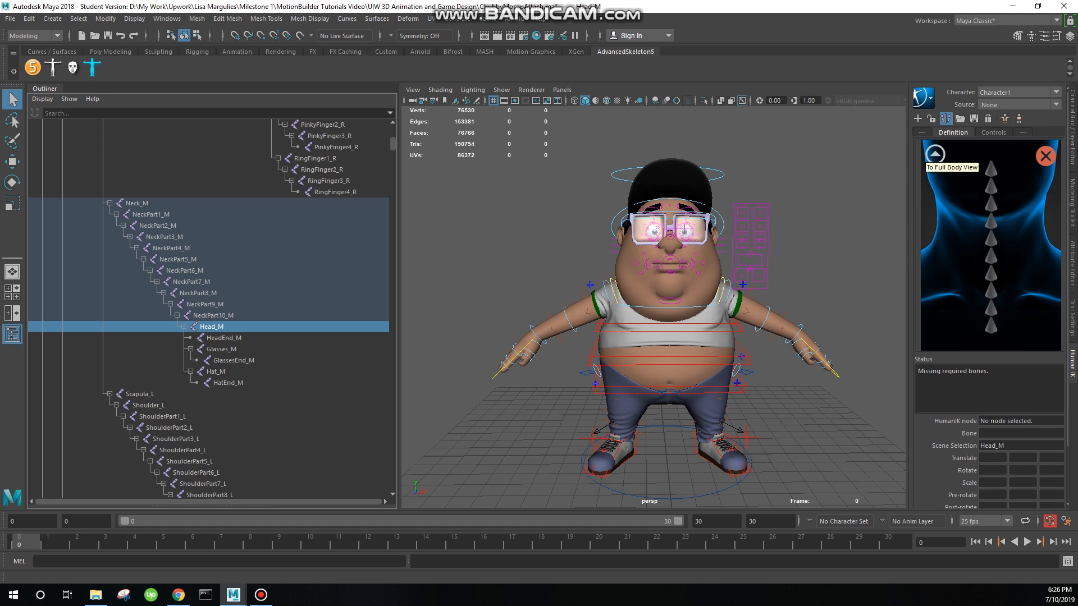
{"action": "left_click", "coordinate": [935, 155]}
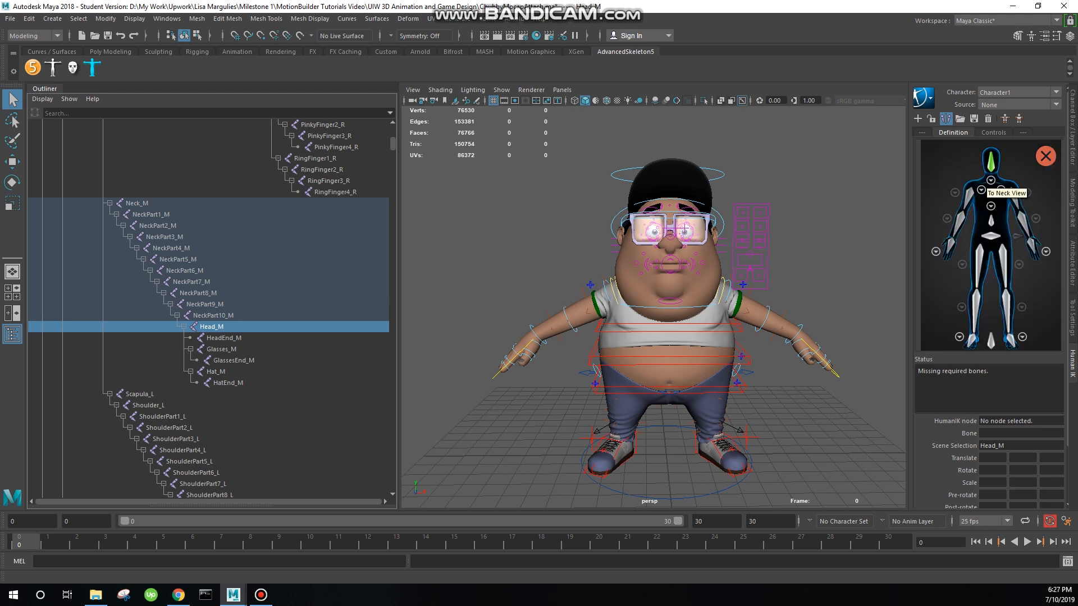
{"action": "left_click", "coordinate": [982, 190]}
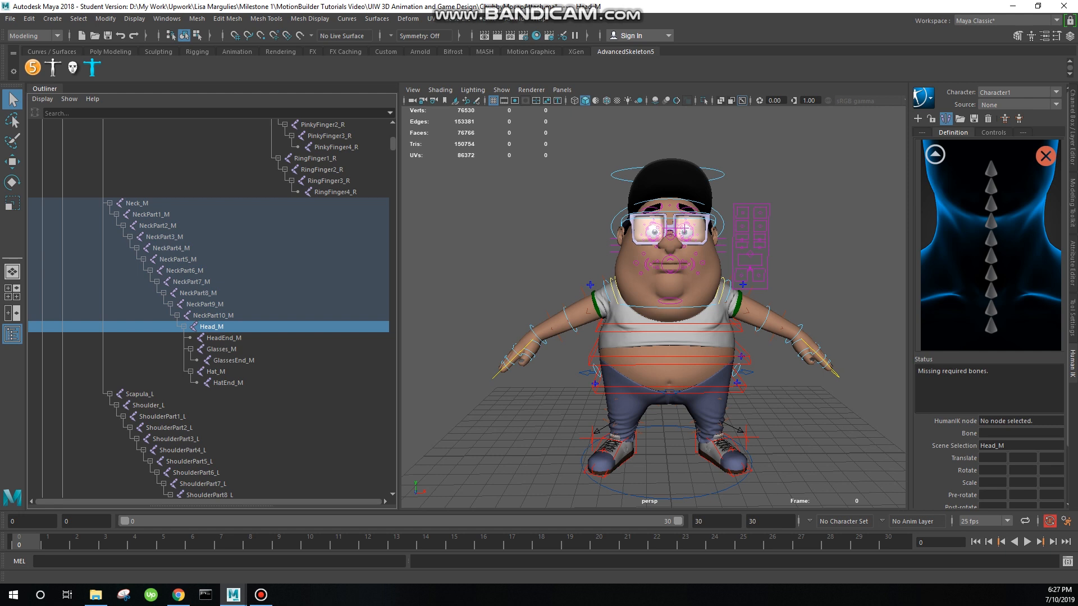
{"action": "left_click", "coordinate": [137, 203]}
{"action": "right_click", "coordinate": [991, 328]}
{"action": "left_click", "coordinate": [1008, 335]}
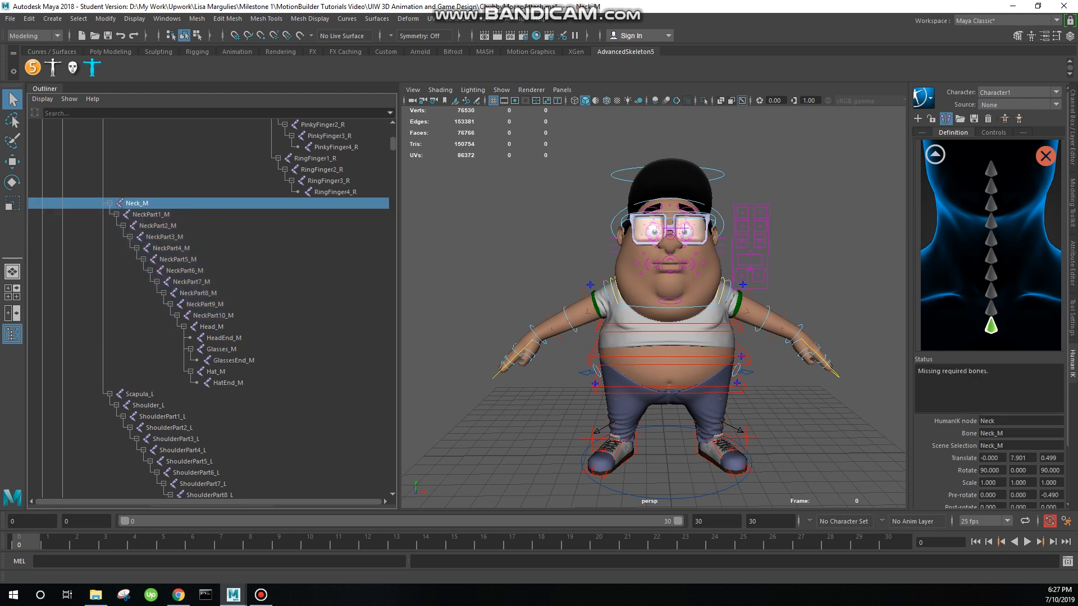
{"action": "left_click", "coordinate": [151, 214]}
{"action": "right_click", "coordinate": [991, 309]}
{"action": "left_click", "coordinate": [1007, 316]}
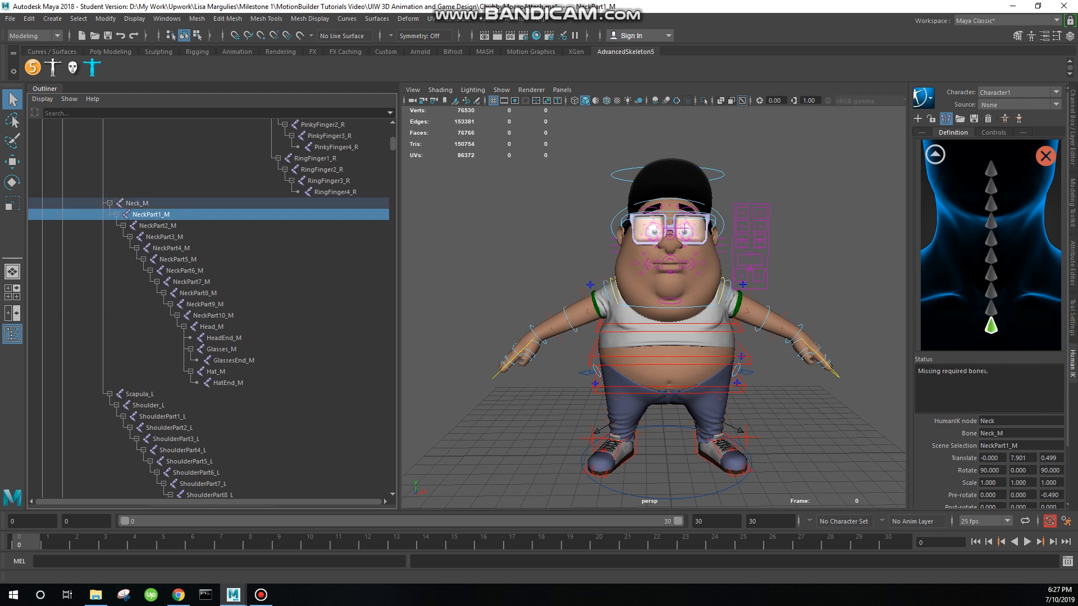
Step: Assign NeckPart2_M, NeckPart3_M and NeckPart4_M to the Neck2, Neck3 and Neck4 nodes
{"action": "left_click", "coordinate": [158, 225]}
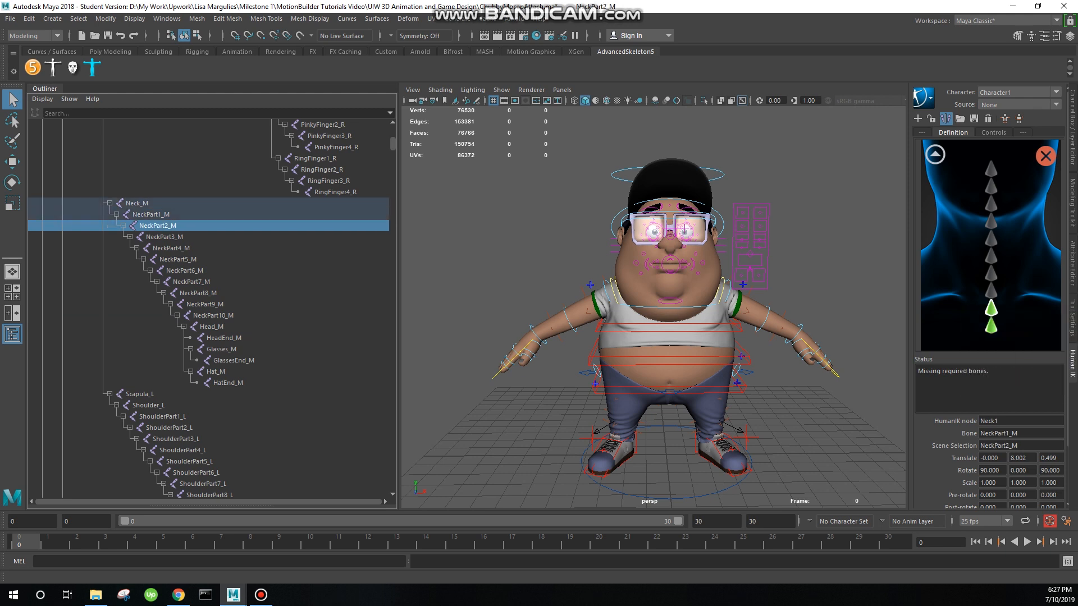
{"action": "right_click", "coordinate": [991, 291]}
{"action": "left_click", "coordinate": [1008, 297]}
{"action": "left_click", "coordinate": [164, 237]}
{"action": "right_click", "coordinate": [991, 274]}
{"action": "left_click", "coordinate": [1007, 281]}
{"action": "left_click", "coordinate": [172, 248]}
{"action": "right_click", "coordinate": [991, 257]}
{"action": "left_click", "coordinate": [1008, 263]}
Step: Assign NeckPart5_M, NeckPart6_M and NeckPart7_M to the Neck5, Neck6 and Neck7 nodes
{"action": "left_click", "coordinate": [178, 260]}
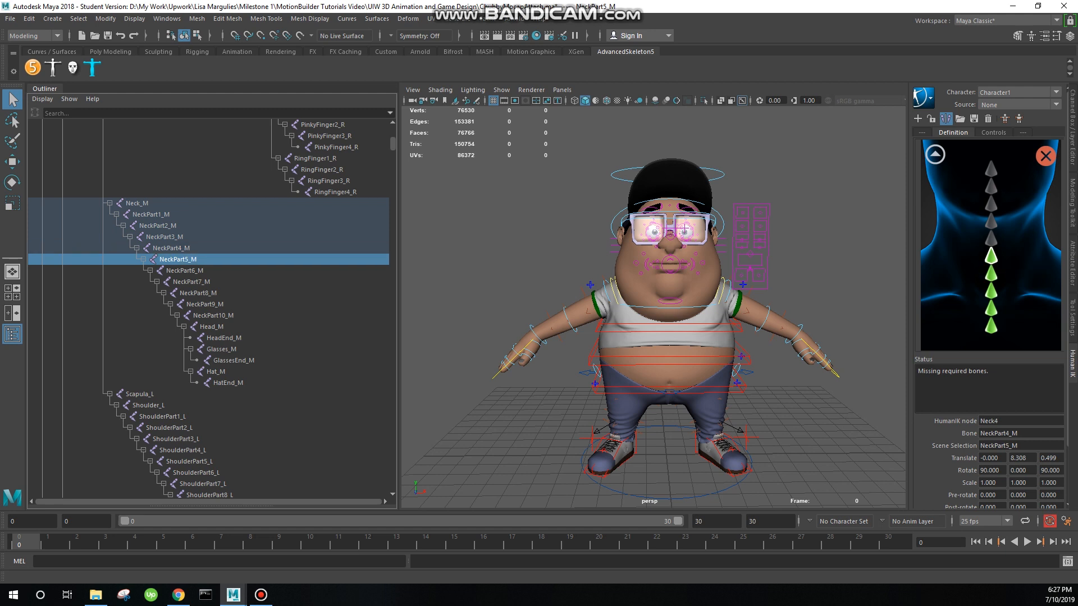
{"action": "right_click", "coordinate": [991, 239]}
{"action": "left_click", "coordinate": [1007, 245]}
{"action": "left_click", "coordinate": [185, 271]}
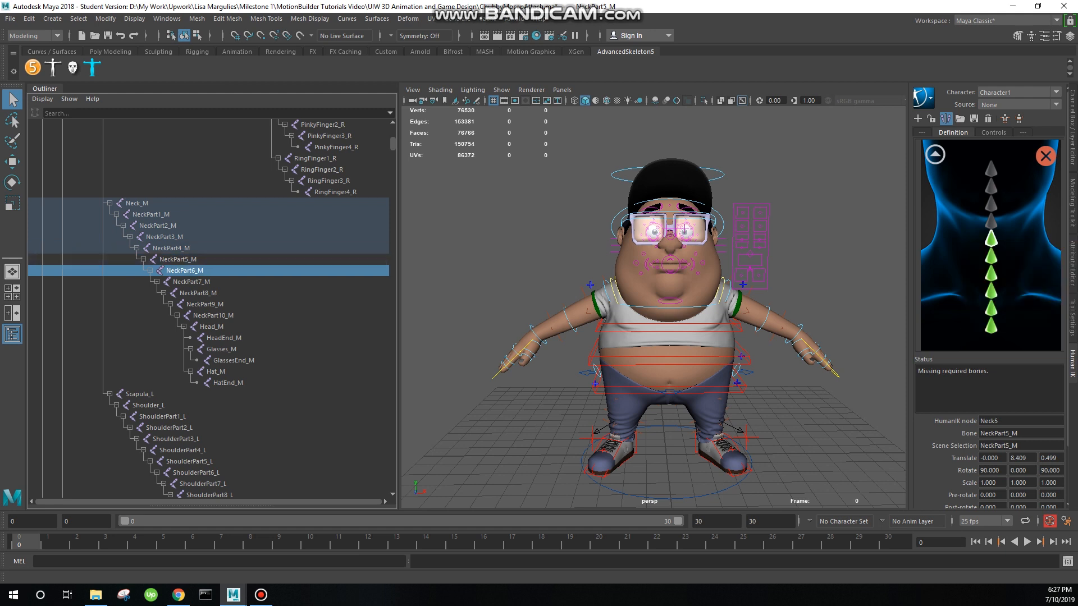
{"action": "right_click", "coordinate": [991, 221]}
{"action": "left_click", "coordinate": [1007, 228]}
{"action": "left_click", "coordinate": [192, 282]}
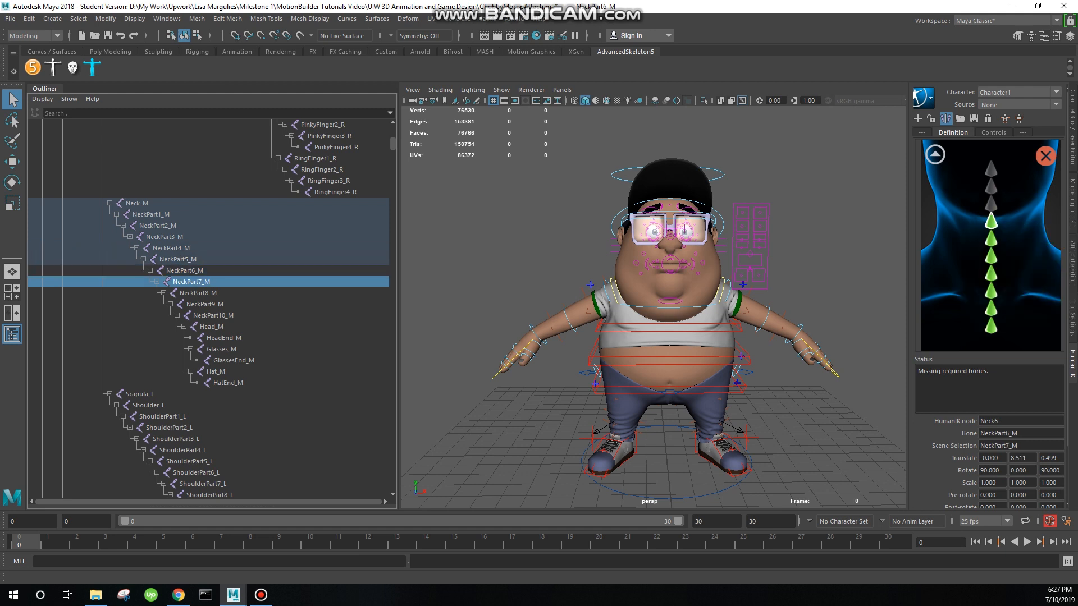
{"action": "right_click", "coordinate": [991, 204]}
{"action": "left_click", "coordinate": [1007, 211]}
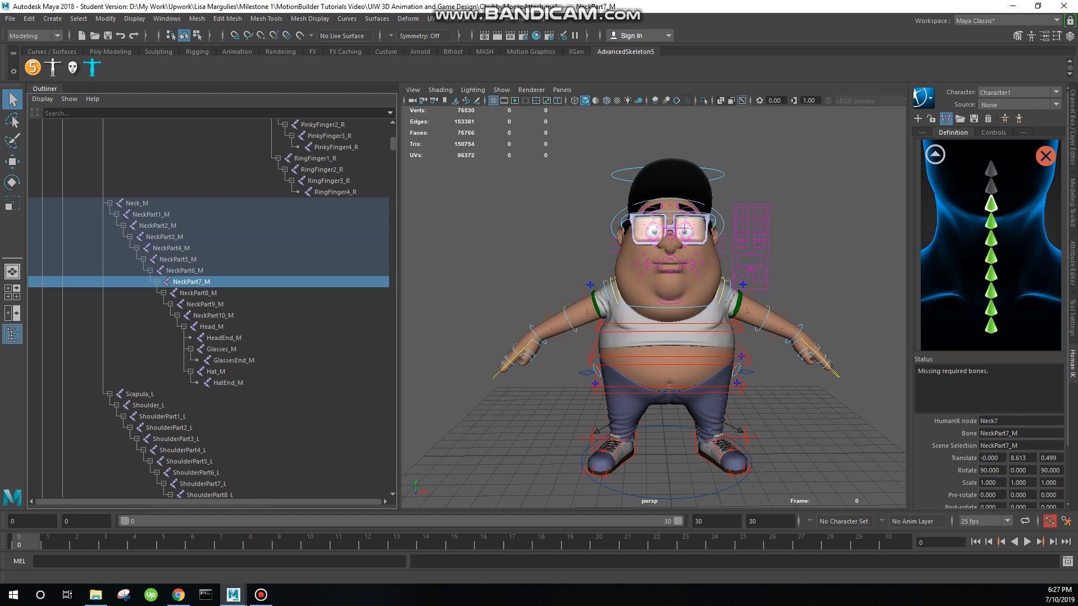
Step: Assign NeckPart8_M to Neck8 and NeckPart9_M to Neck9, and return to the full body view
{"action": "left_click", "coordinate": [199, 293]}
{"action": "right_click", "coordinate": [991, 187]}
{"action": "left_click", "coordinate": [1007, 193]}
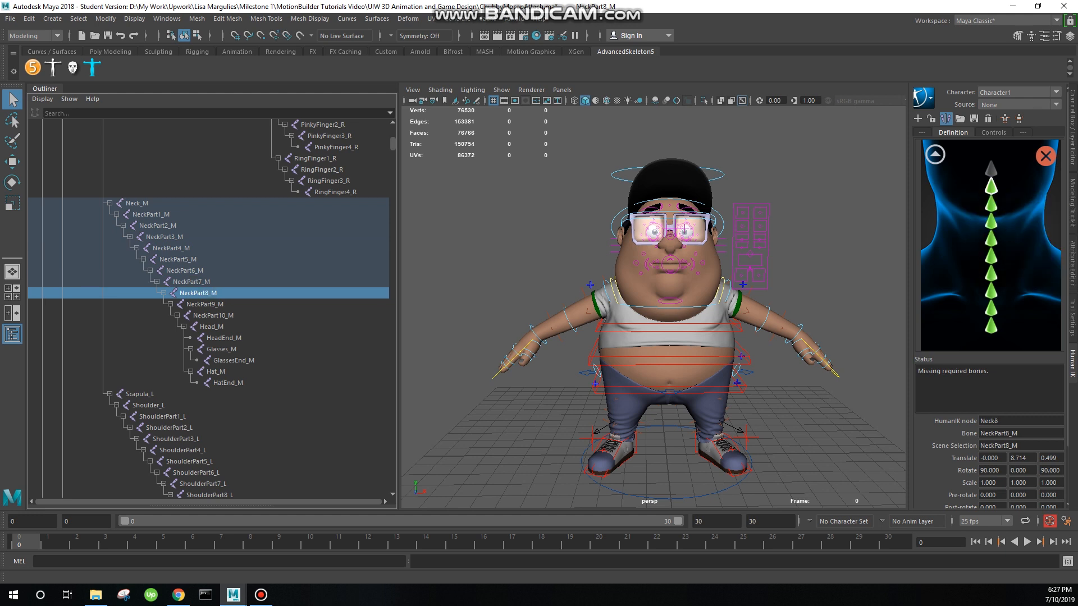
{"action": "left_click", "coordinate": [205, 304]}
{"action": "right_click", "coordinate": [991, 170]}
{"action": "left_click", "coordinate": [1007, 176]}
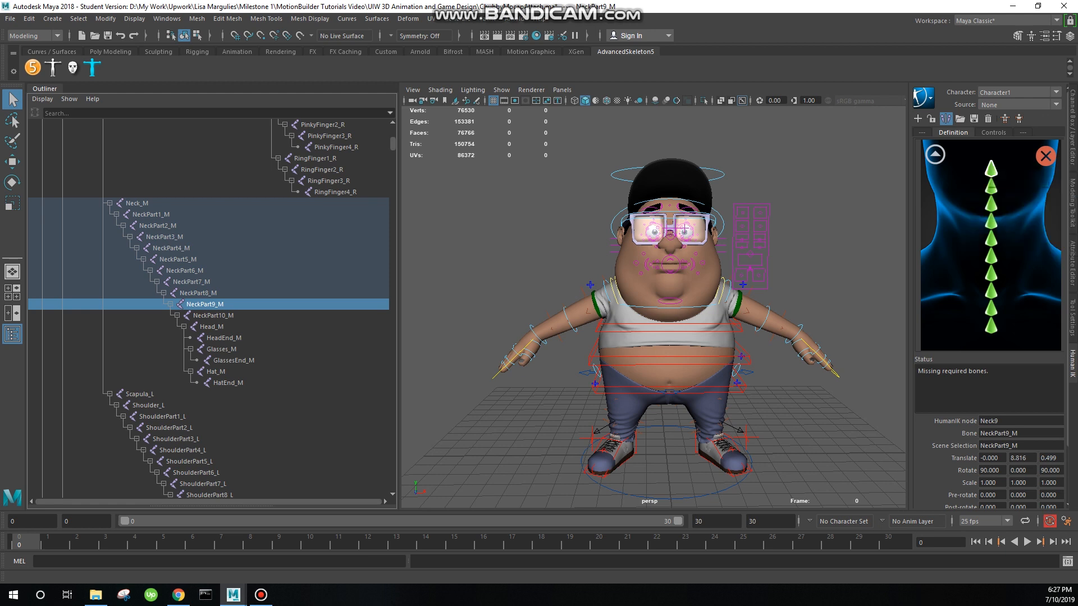
{"action": "left_click", "coordinate": [935, 154]}
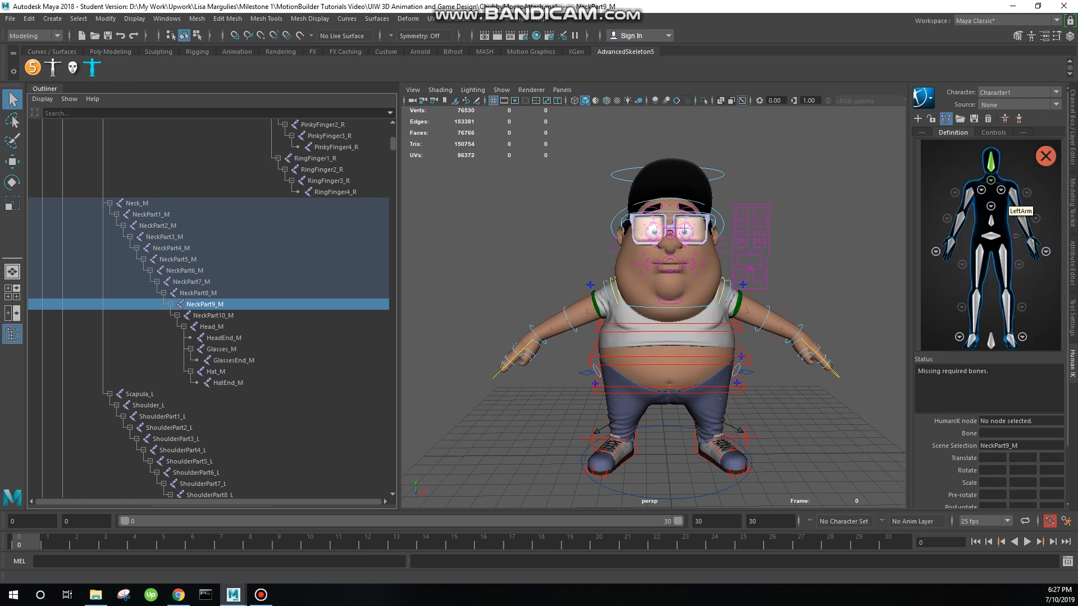
Step: Assign Scapula_L to the LeftShoulder node in the left shoulder view, and check the mapping in the right shoulder view
{"action": "left_click", "coordinate": [1002, 190]}
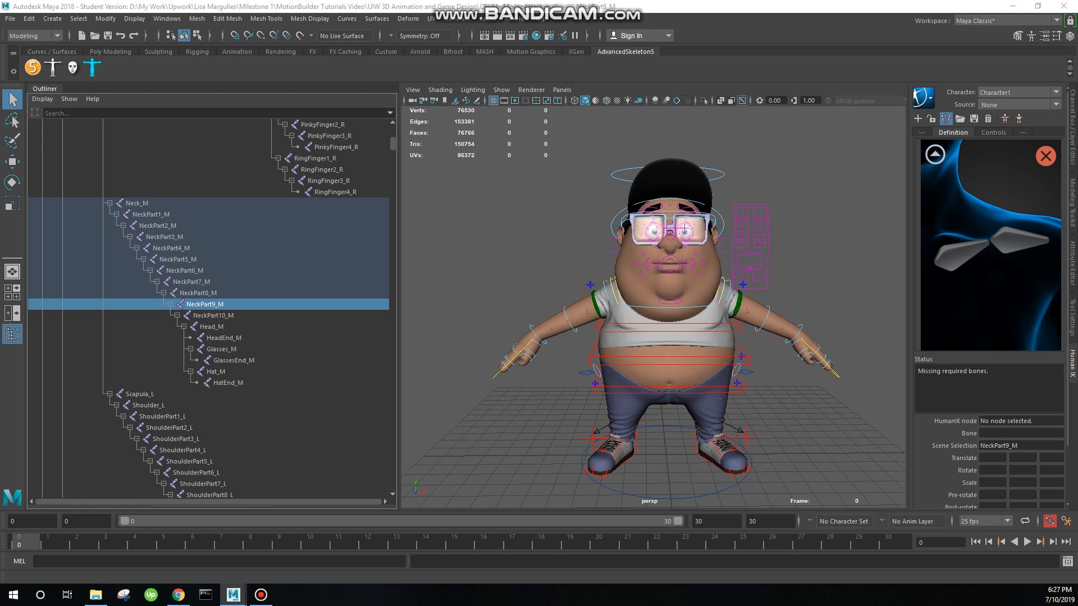
{"action": "left_click", "coordinate": [140, 394]}
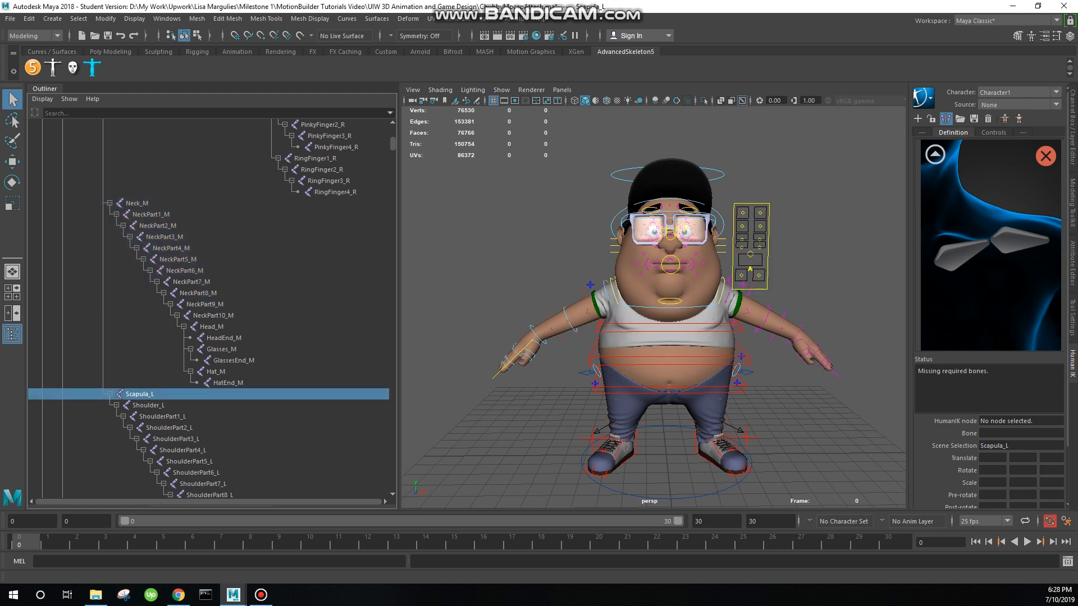
{"action": "right_click", "coordinate": [959, 247]}
{"action": "left_click", "coordinate": [989, 251]}
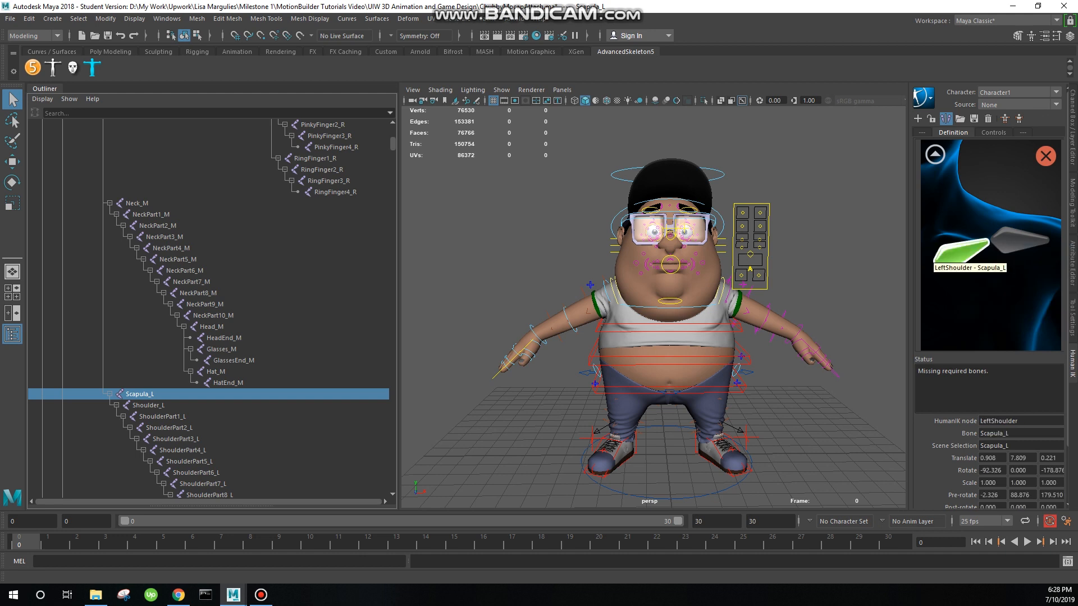
{"action": "left_click", "coordinate": [935, 154]}
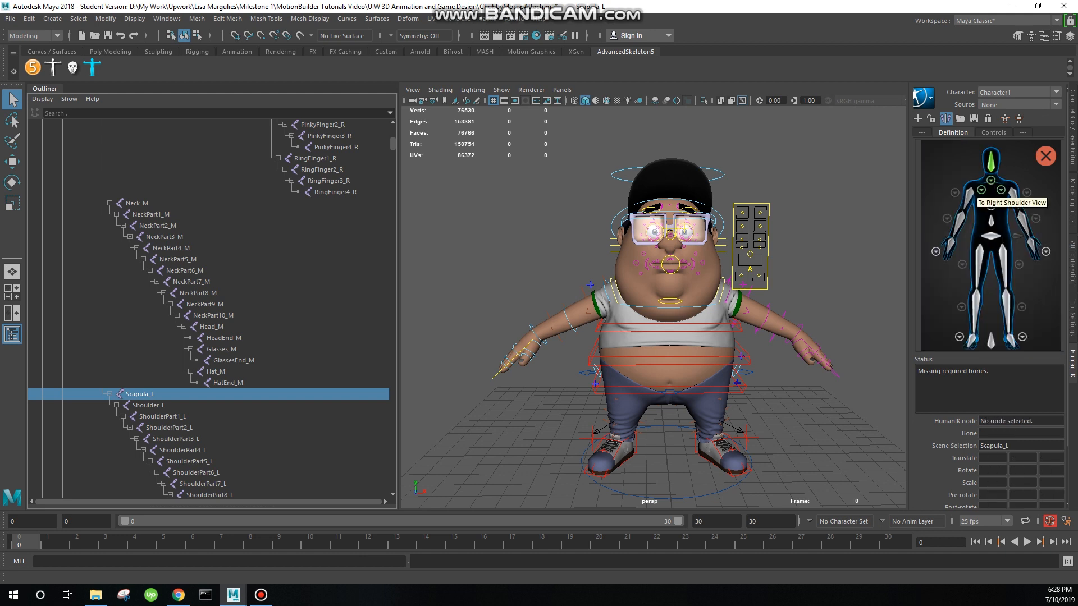
{"action": "left_click", "coordinate": [982, 190]}
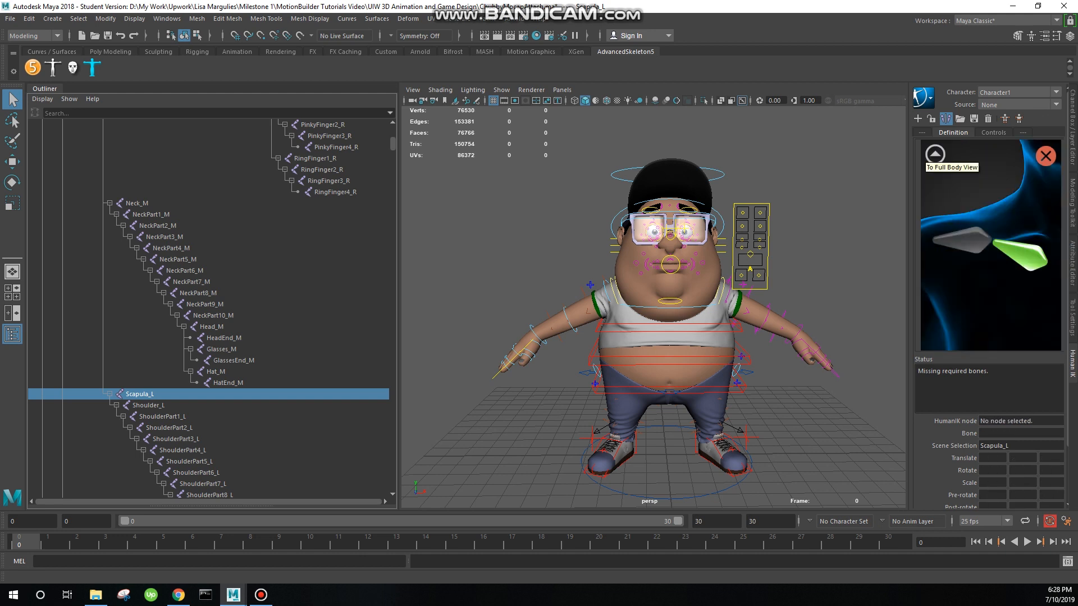
{"action": "left_click", "coordinate": [935, 154]}
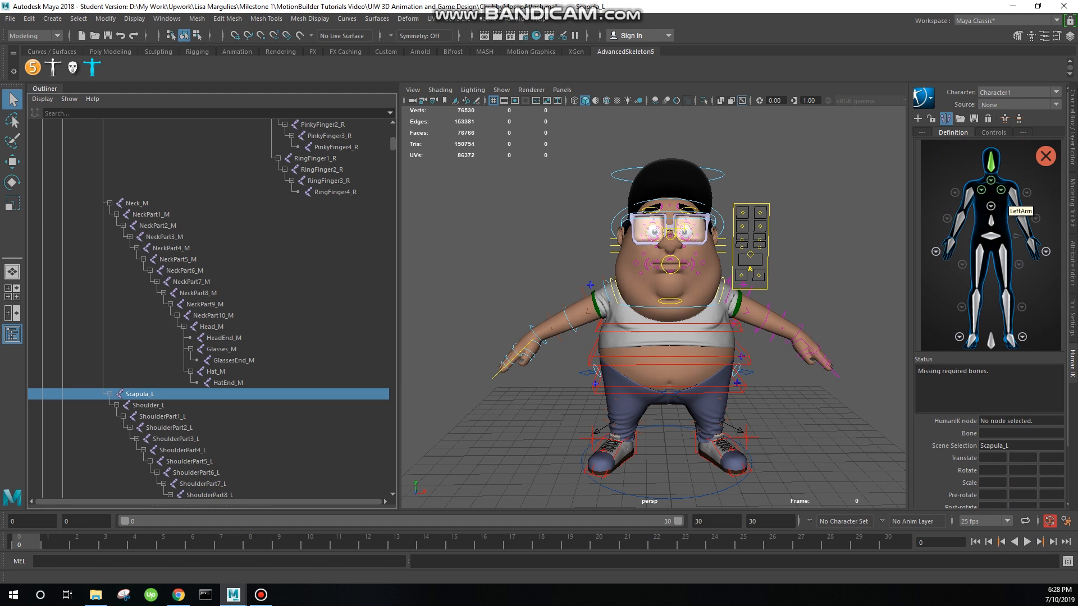
Step: Assign the Shoulder_L joint to the LeftArm node in the full body view
{"action": "left_click", "coordinate": [1011, 204]}
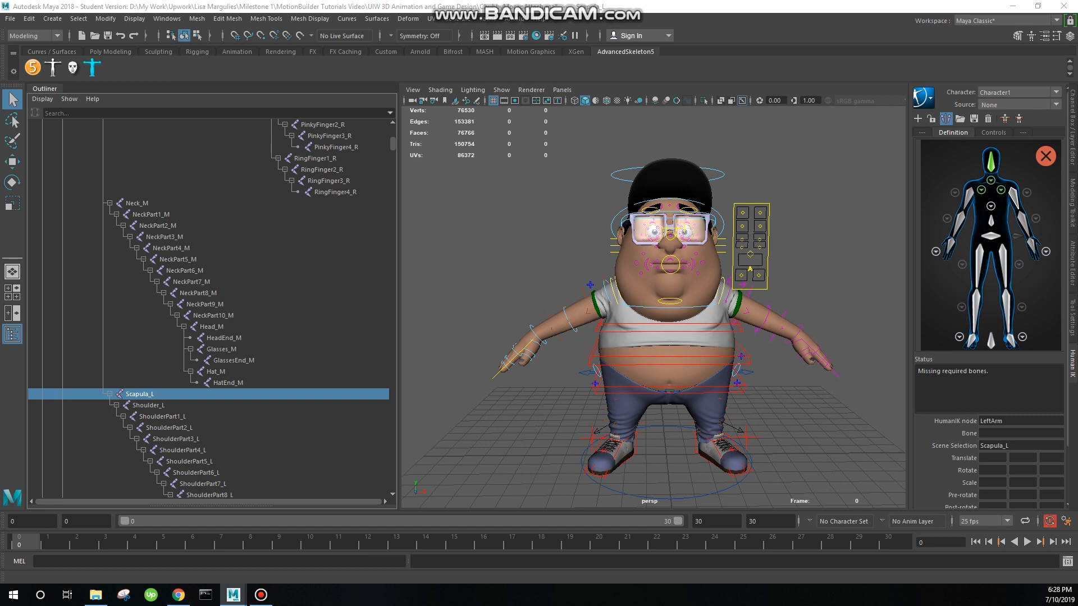
{"action": "left_click", "coordinate": [149, 406]}
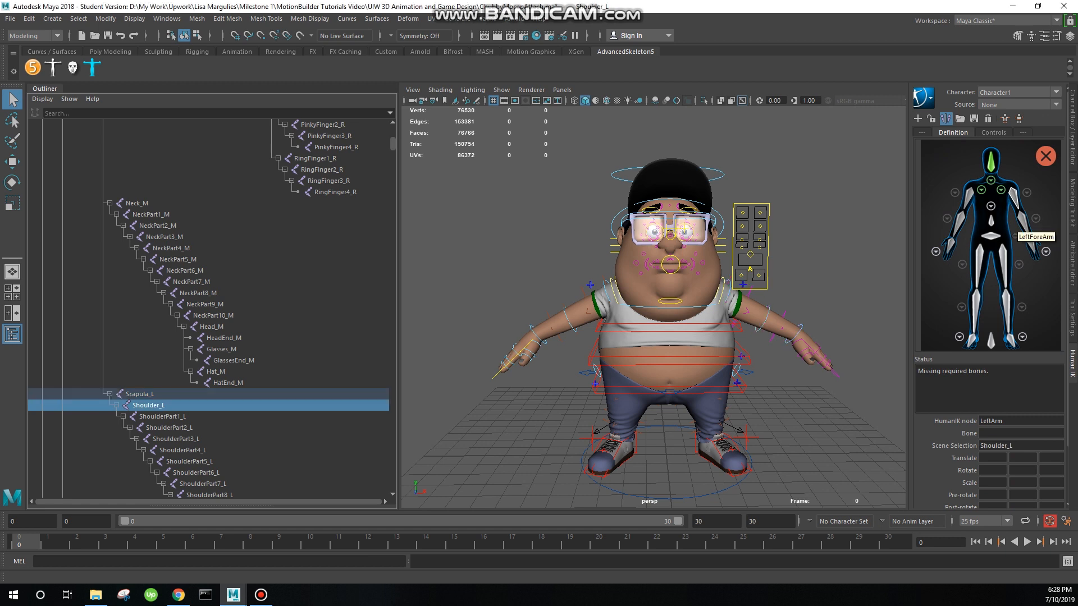
{"action": "right_click", "coordinate": [1011, 195]}
{"action": "left_click", "coordinate": [1011, 200]}
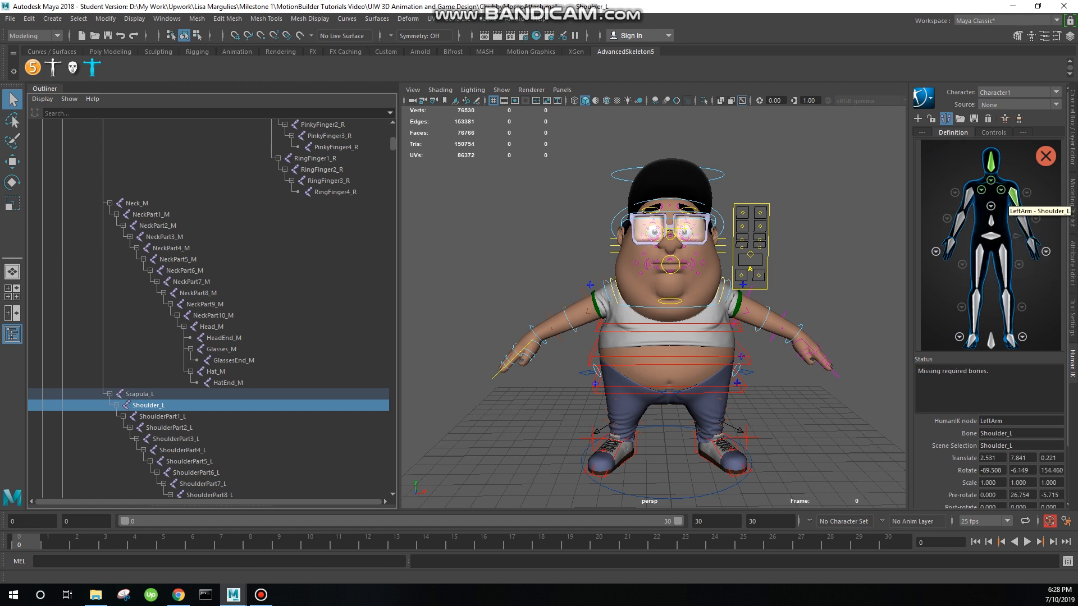
Step: Check the left arm roll and left shoulder views, and clear the bone assigned to the LeftArm node
{"action": "left_click", "coordinate": [1002, 190]}
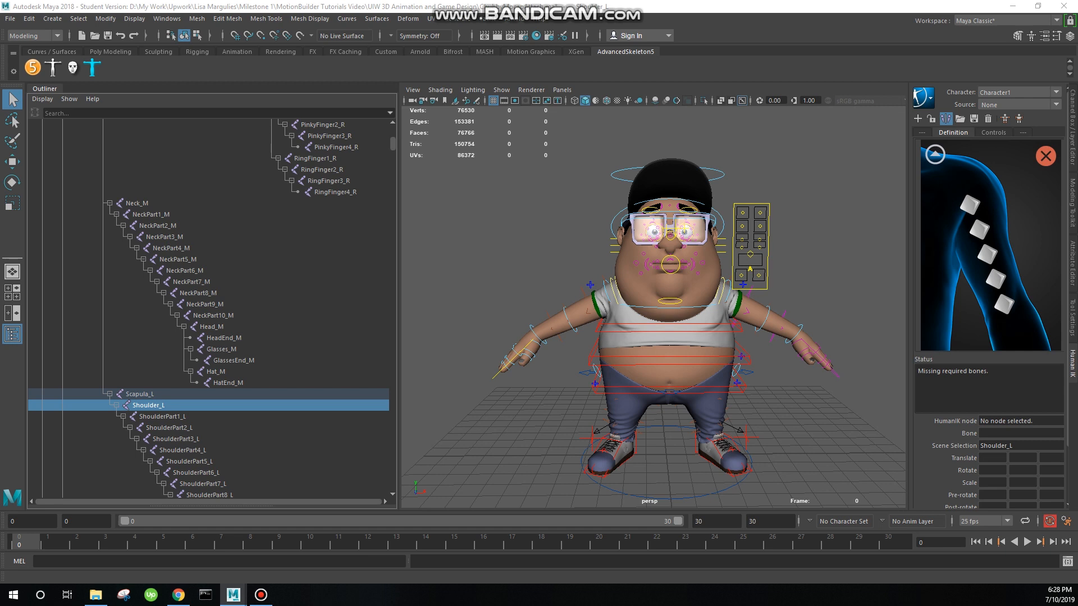
{"action": "left_click", "coordinate": [935, 155]}
{"action": "left_click", "coordinate": [1000, 190]}
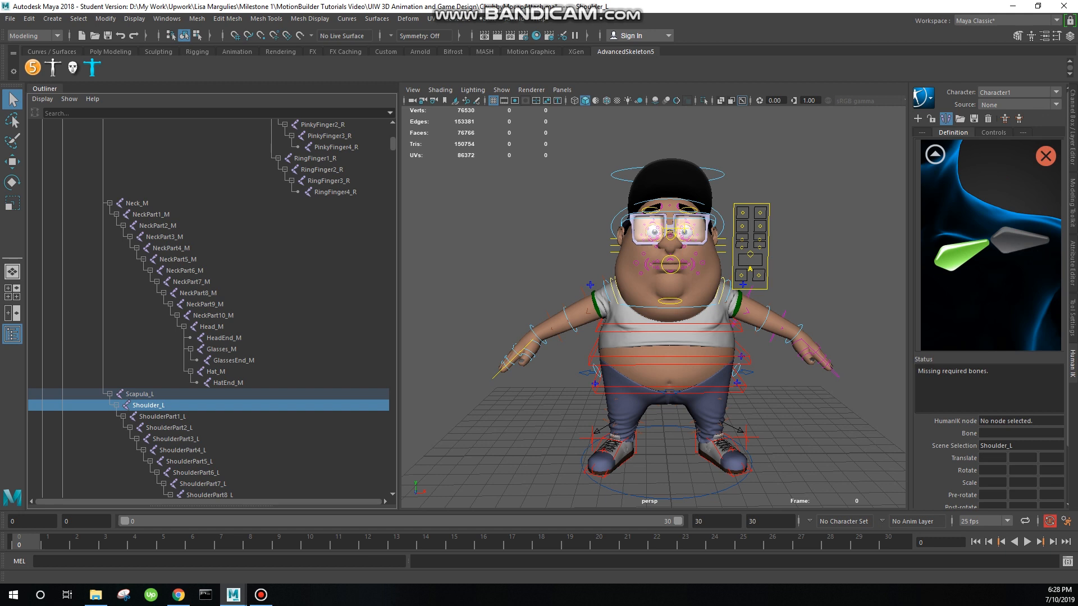
{"action": "left_click", "coordinate": [935, 154]}
{"action": "right_click", "coordinate": [975, 199]}
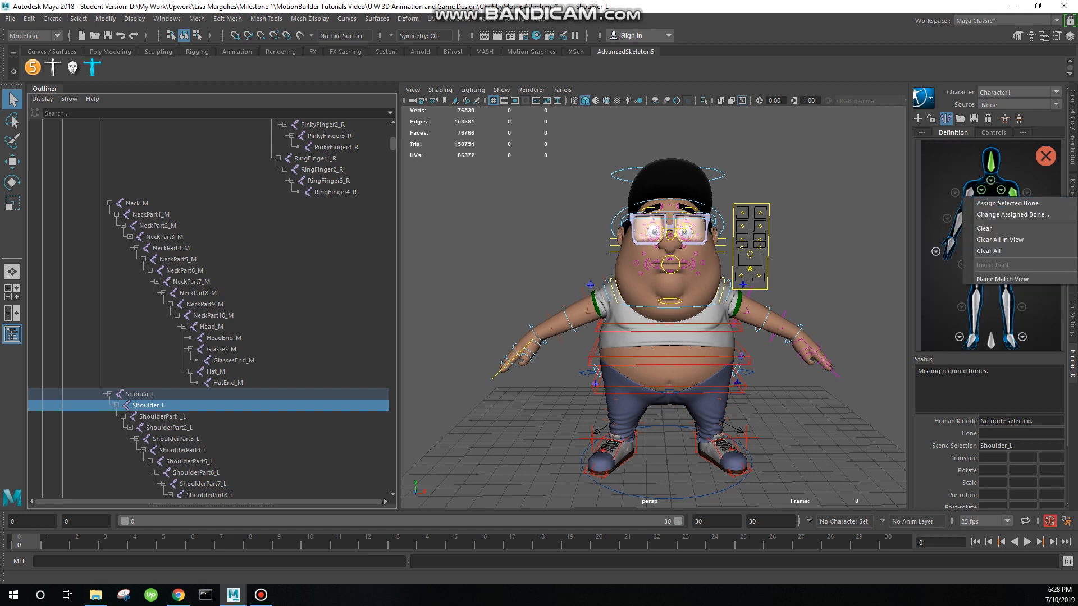
{"action": "left_click", "coordinate": [1006, 229]}
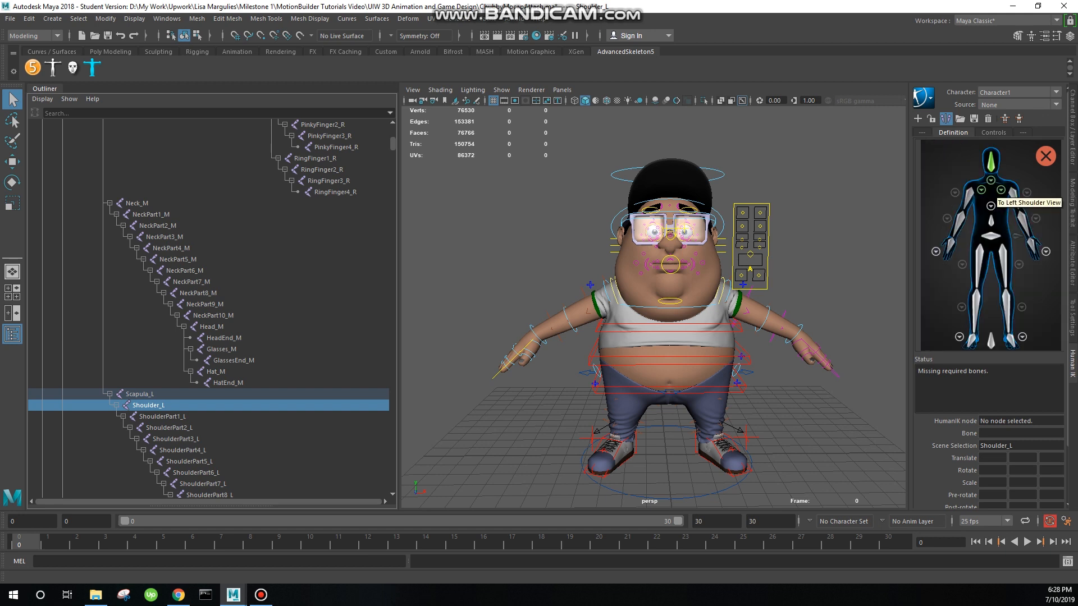
Step: Clear the LeftShoulder node and assign ShoulderPart1_L to it, accepting the mirrored change of RightShoulder to ShoulderPart1_R
{"action": "left_click", "coordinate": [991, 206]}
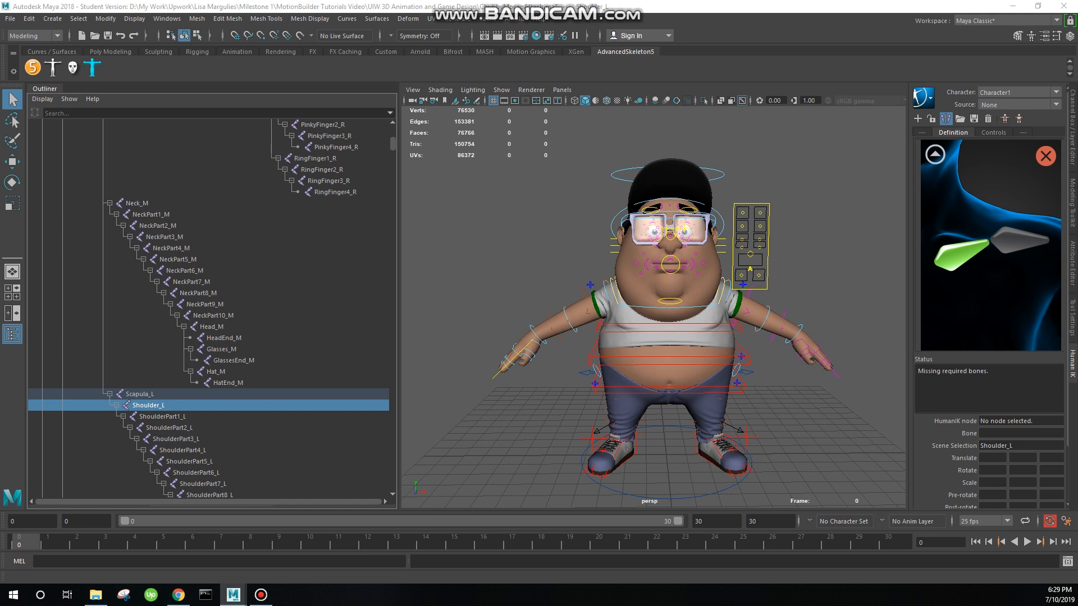
{"action": "right_click", "coordinate": [961, 258]}
{"action": "left_click", "coordinate": [1010, 287]}
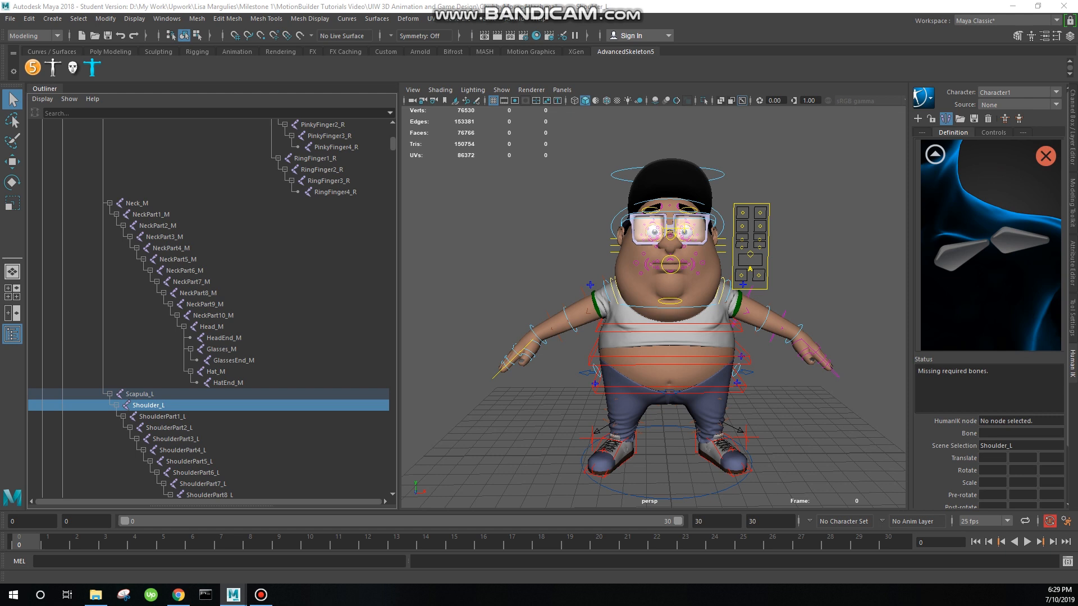
{"action": "left_click", "coordinate": [163, 416]}
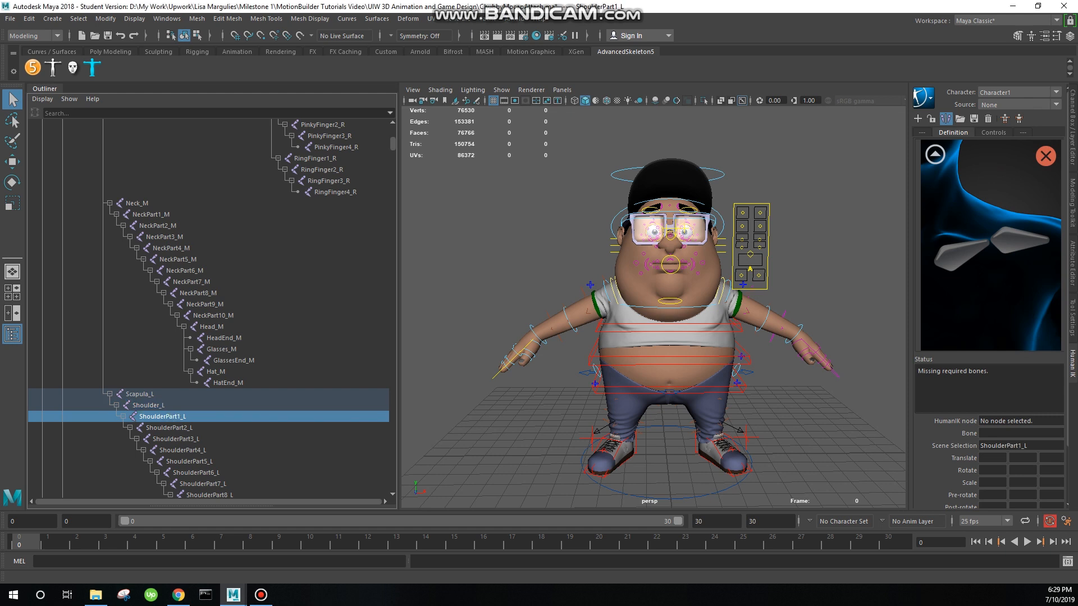
{"action": "right_click", "coordinate": [959, 260]}
{"action": "left_click", "coordinate": [982, 268]}
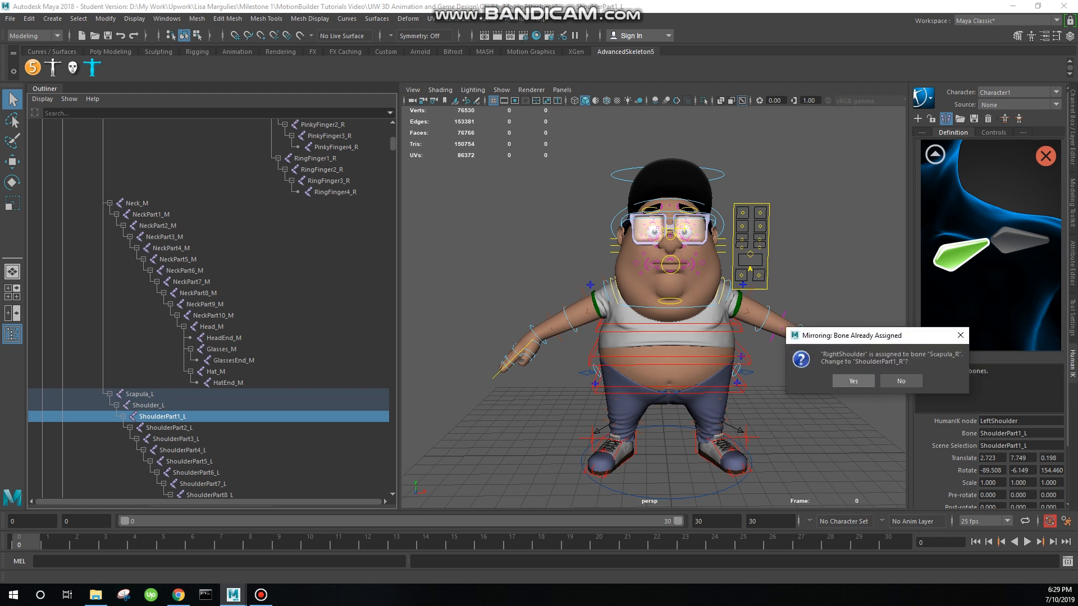
{"action": "left_click", "coordinate": [853, 382]}
Step: Assign ShoulderPart2_L to the LeftShoulderExtra node, and check the mirrored mapping in the right shoulder view
{"action": "left_click", "coordinate": [169, 428]}
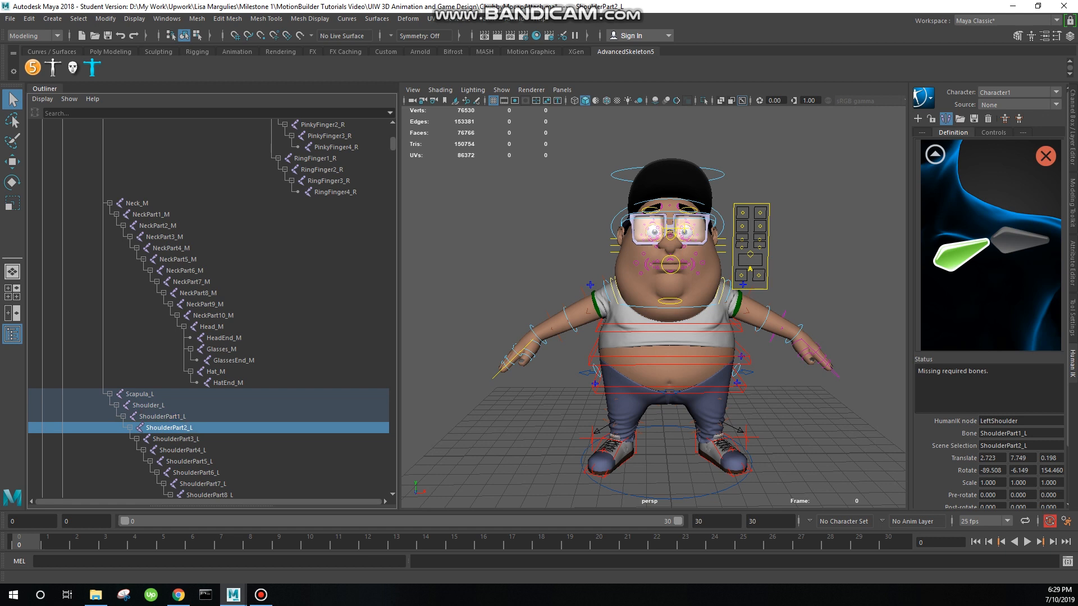
{"action": "right_click", "coordinate": [962, 244]}
{"action": "left_click", "coordinate": [1005, 250]}
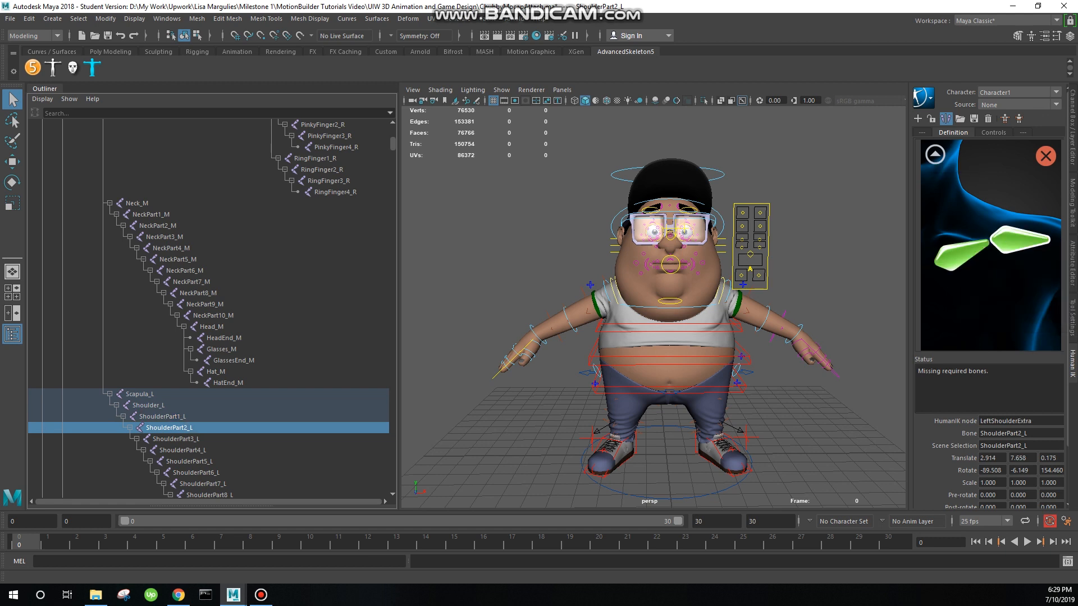
{"action": "left_click", "coordinate": [935, 154]}
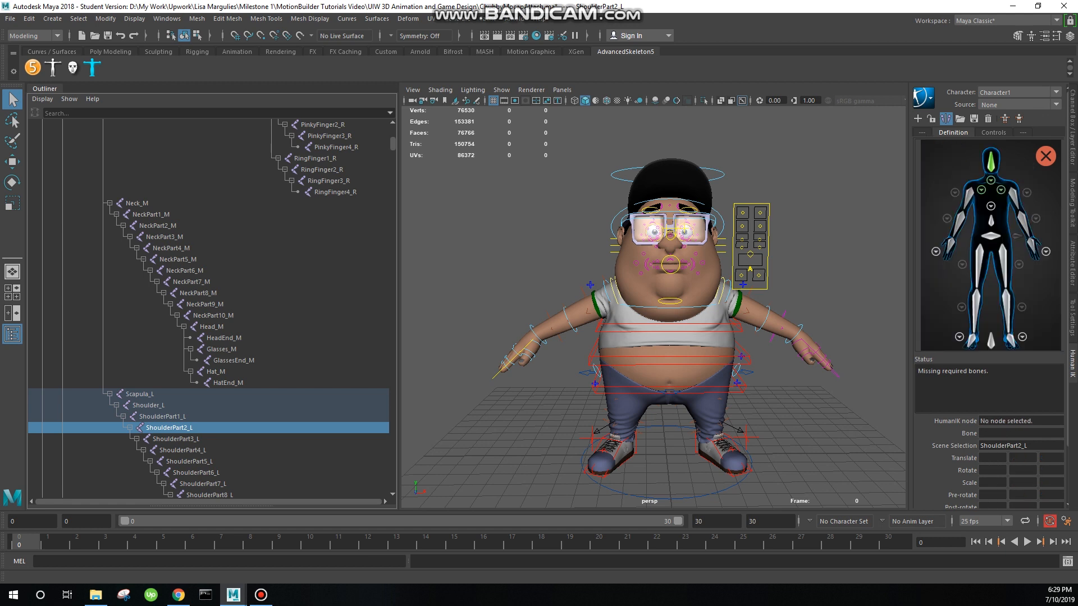
{"action": "left_click", "coordinate": [991, 206]}
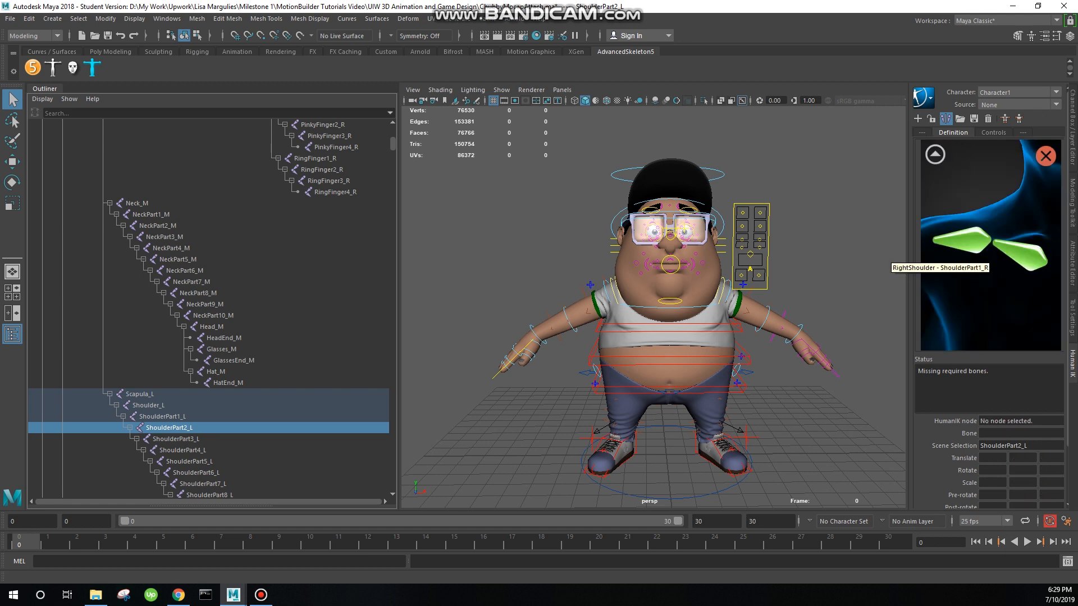
{"action": "left_click", "coordinate": [934, 154]}
Step: Assign Shoulder_L to the cleared LeftArm node in the full body view
{"action": "left_click", "coordinate": [1011, 201]}
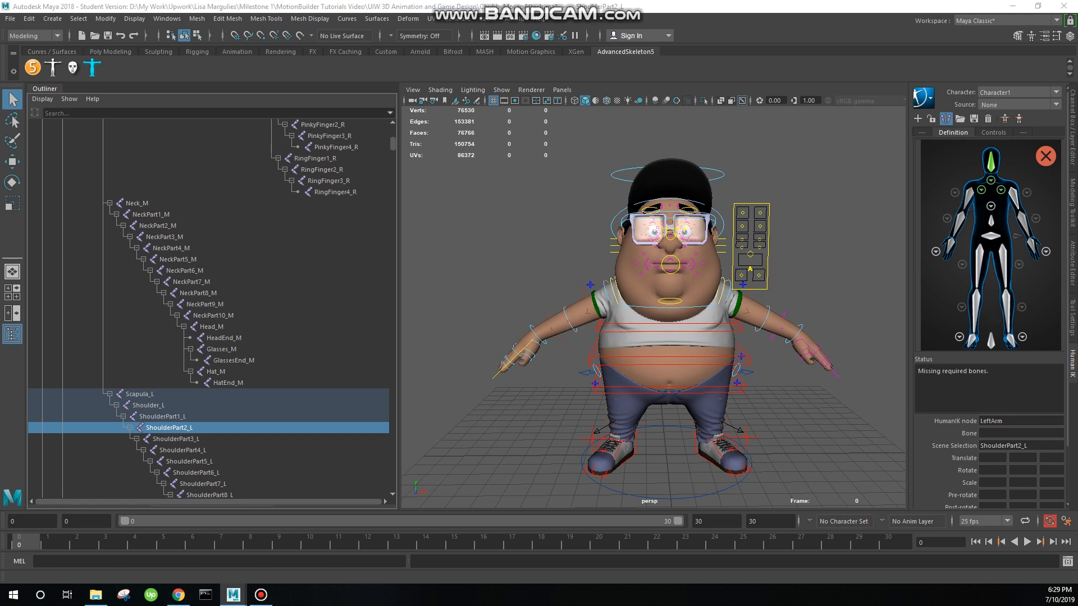
{"action": "left_click", "coordinate": [149, 405]}
{"action": "right_click", "coordinate": [1012, 197]}
{"action": "left_click", "coordinate": [1014, 202]}
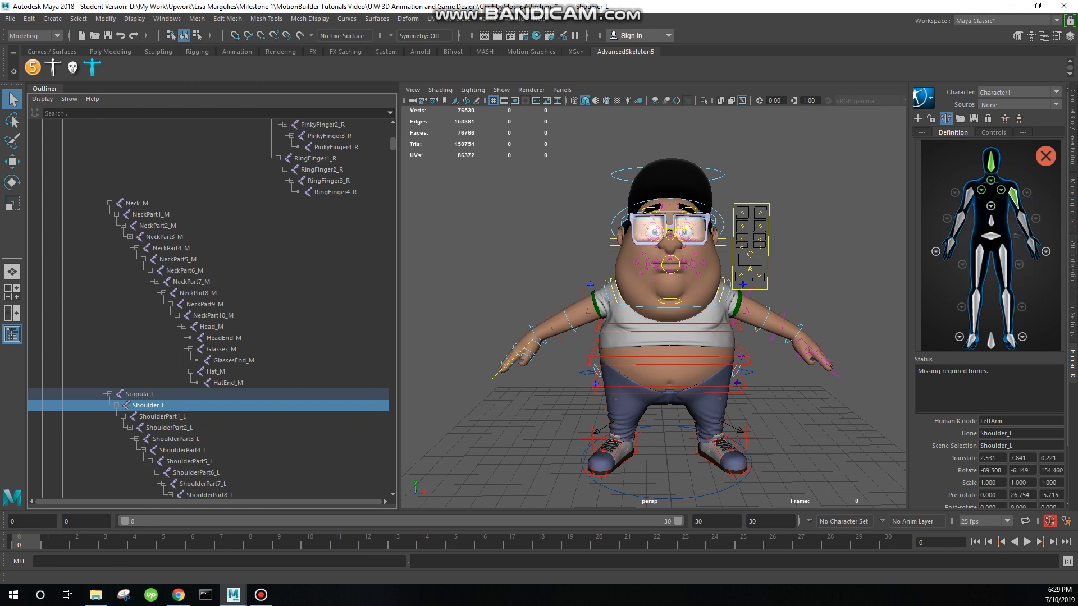
Step: Assign ShoulderPart3_L, ShoulderPart4_L and ShoulderPart5_L to the first three left arm roll nodes
{"action": "left_click", "coordinate": [1027, 192]}
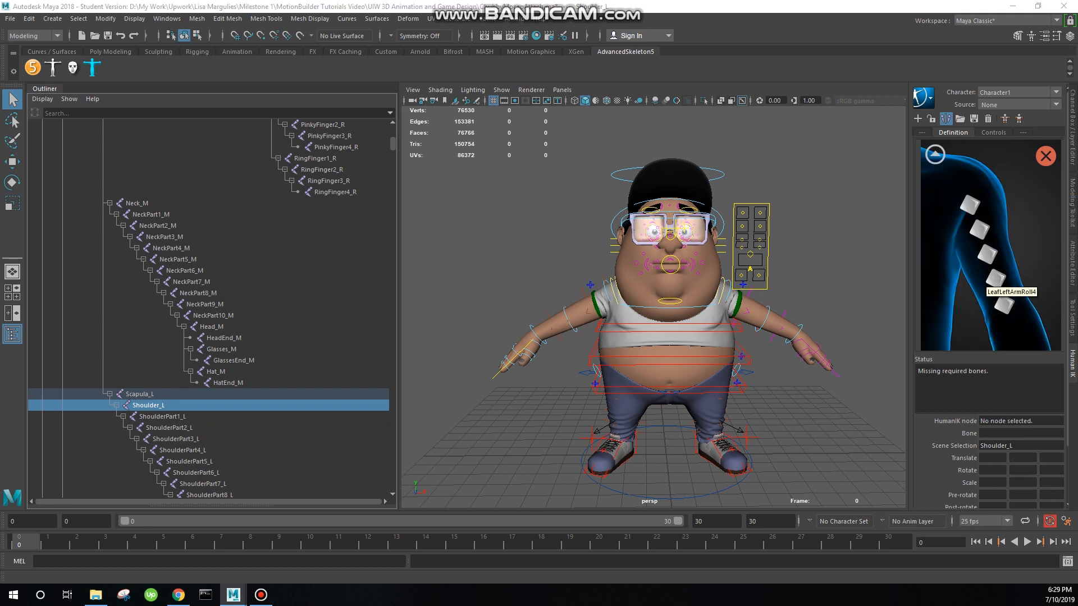
{"action": "left_click", "coordinate": [176, 439]}
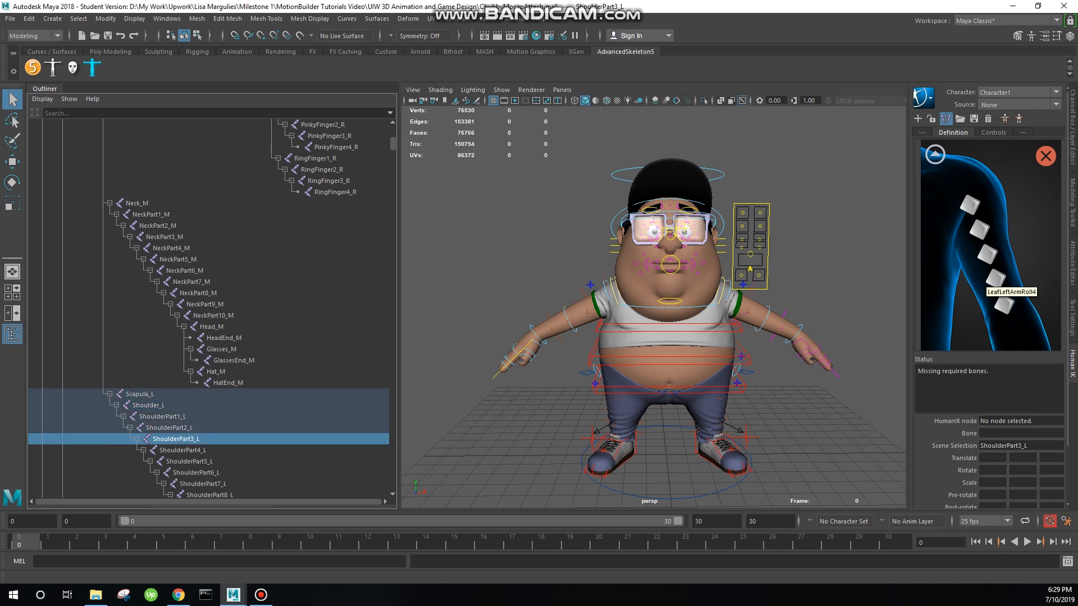
{"action": "right_click", "coordinate": [973, 205]}
{"action": "left_click", "coordinate": [989, 210]}
{"action": "left_click", "coordinate": [182, 450]}
{"action": "right_click", "coordinate": [980, 231]}
{"action": "left_click", "coordinate": [988, 236]}
{"action": "left_click", "coordinate": [189, 462]}
{"action": "right_click", "coordinate": [987, 255]}
{"action": "left_click", "coordinate": [995, 260]}
Step: Assign ShoulderPart6_L and ShoulderPart7_L to the fourth and fifth left arm roll nodes, and check the mirrored right arm roll mapping
{"action": "left_click", "coordinate": [196, 473]}
{"action": "right_click", "coordinate": [995, 279]}
{"action": "left_click", "coordinate": [1003, 285]}
{"action": "left_click", "coordinate": [202, 484]}
{"action": "right_click", "coordinate": [1003, 304]}
{"action": "left_click", "coordinate": [1012, 310]}
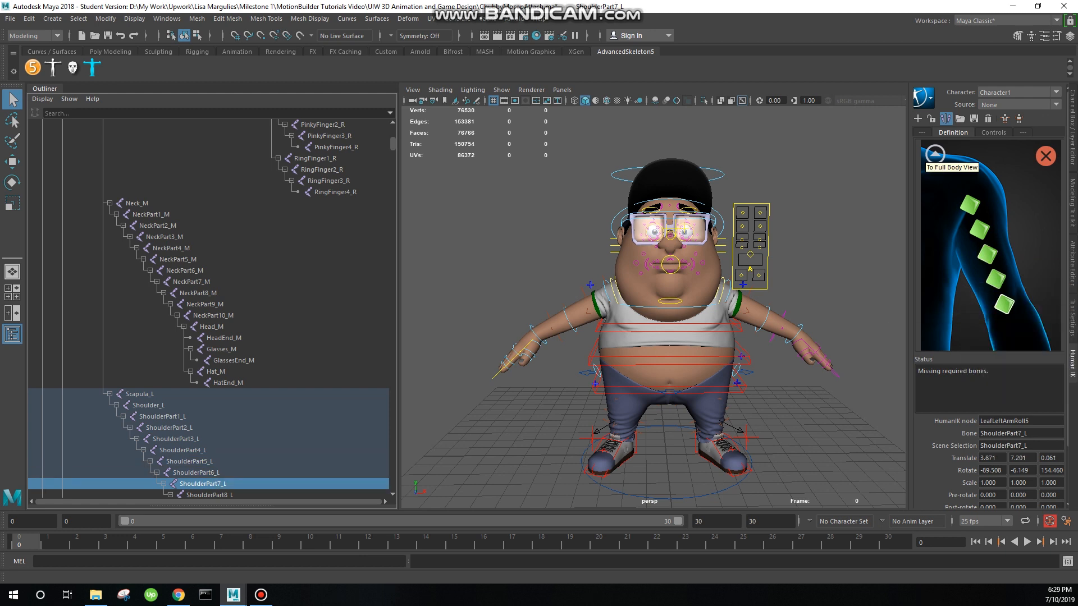
{"action": "left_click", "coordinate": [935, 154]}
{"action": "left_click", "coordinate": [959, 194]}
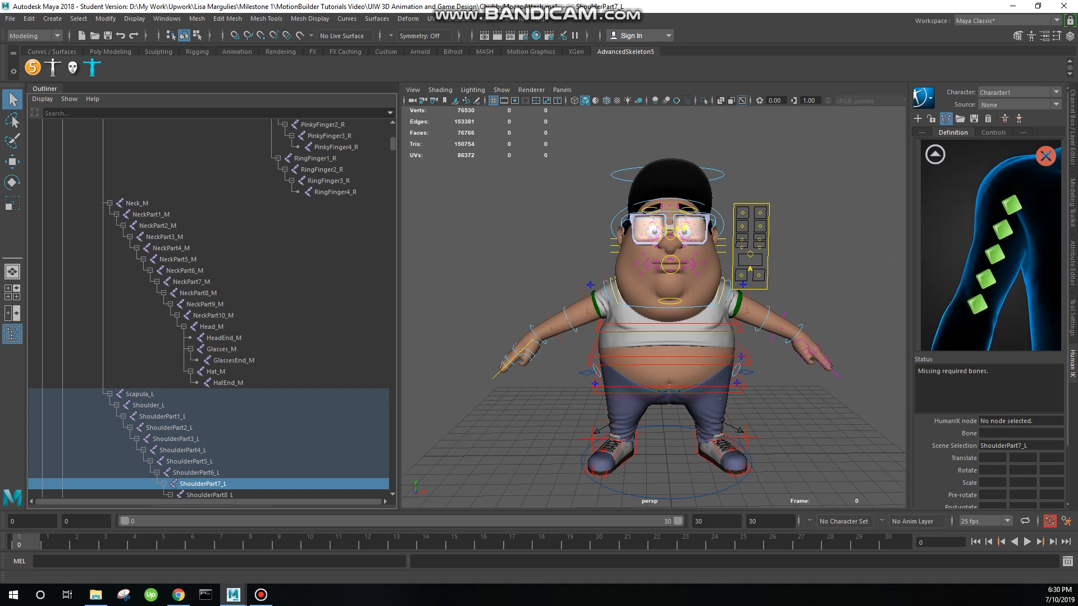
{"action": "left_click", "coordinate": [935, 154]}
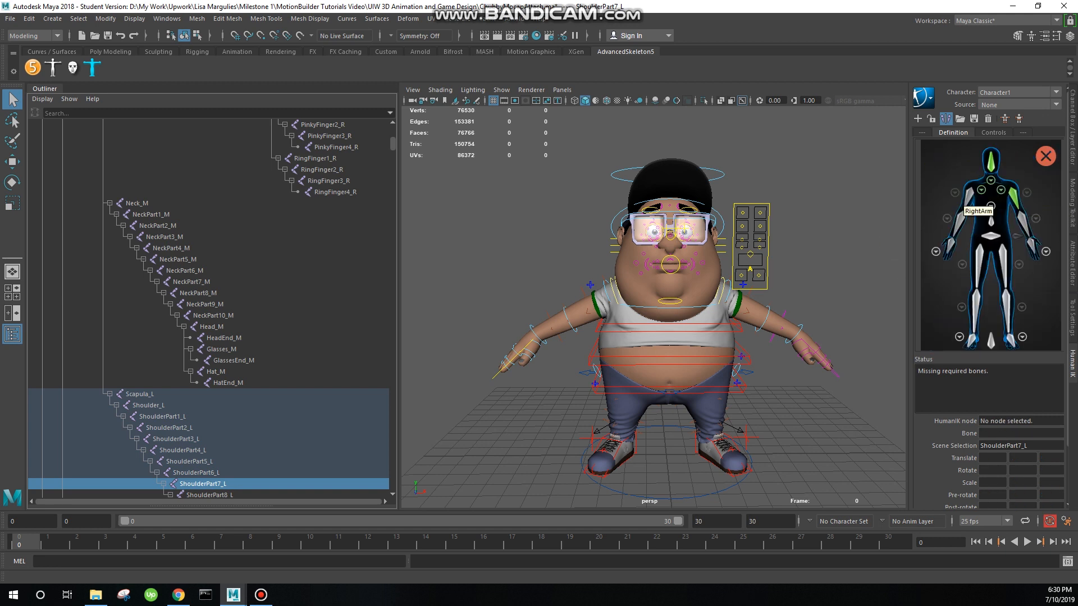
Step: Find the Shoulder_R joint in the hierarchy and assign it to the RightArm node
{"action": "left_click", "coordinate": [967, 197]}
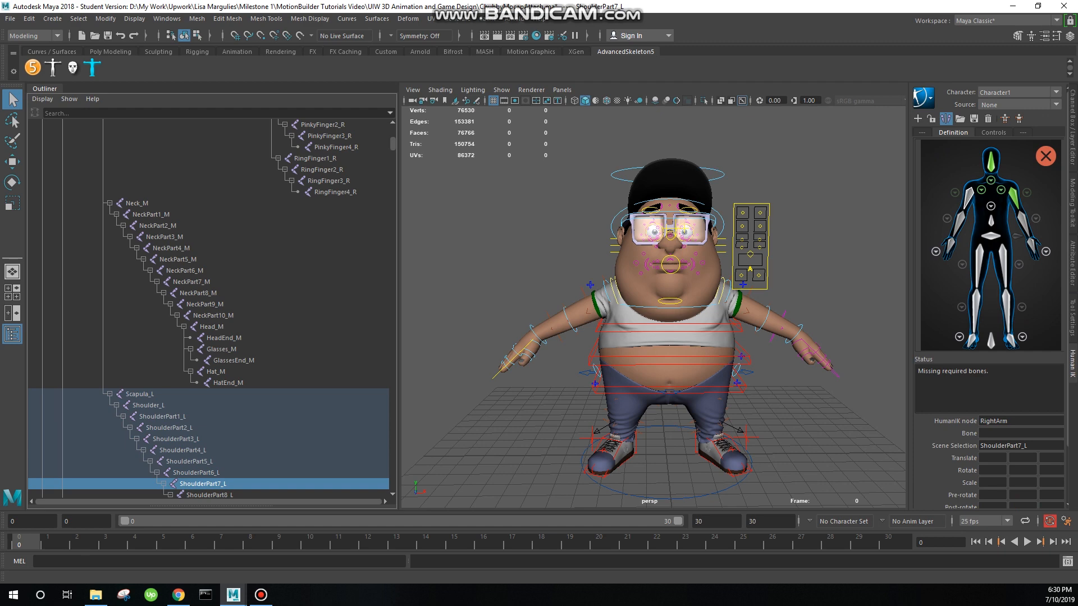
{"action": "scroll", "coordinate": [208, 309], "scroll_direction": "down", "scroll_amount": 15}
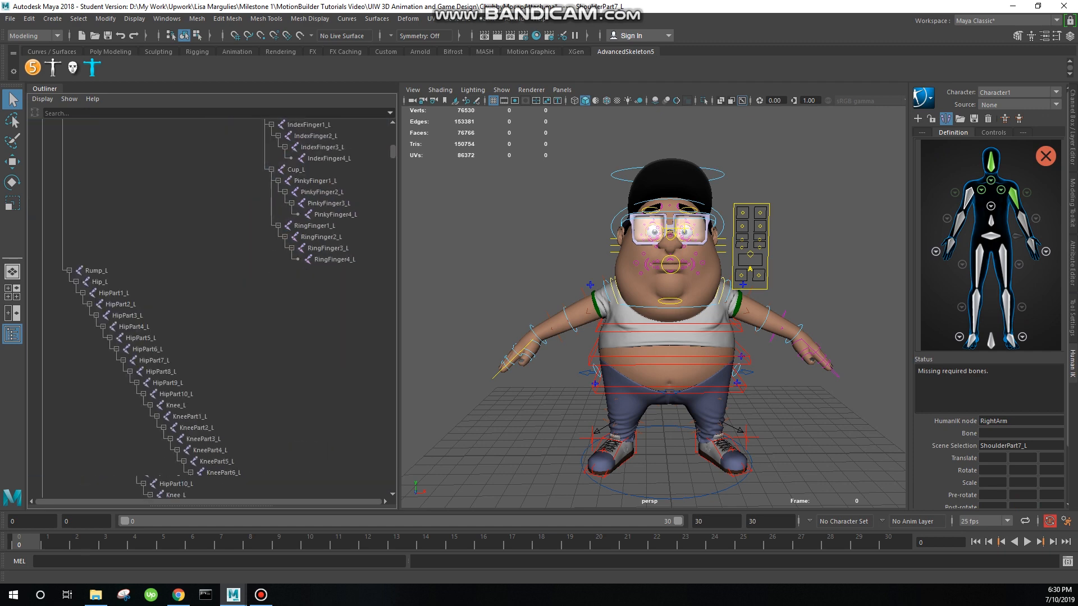
{"action": "scroll", "coordinate": [212, 309], "scroll_direction": "up", "scroll_amount": 10}
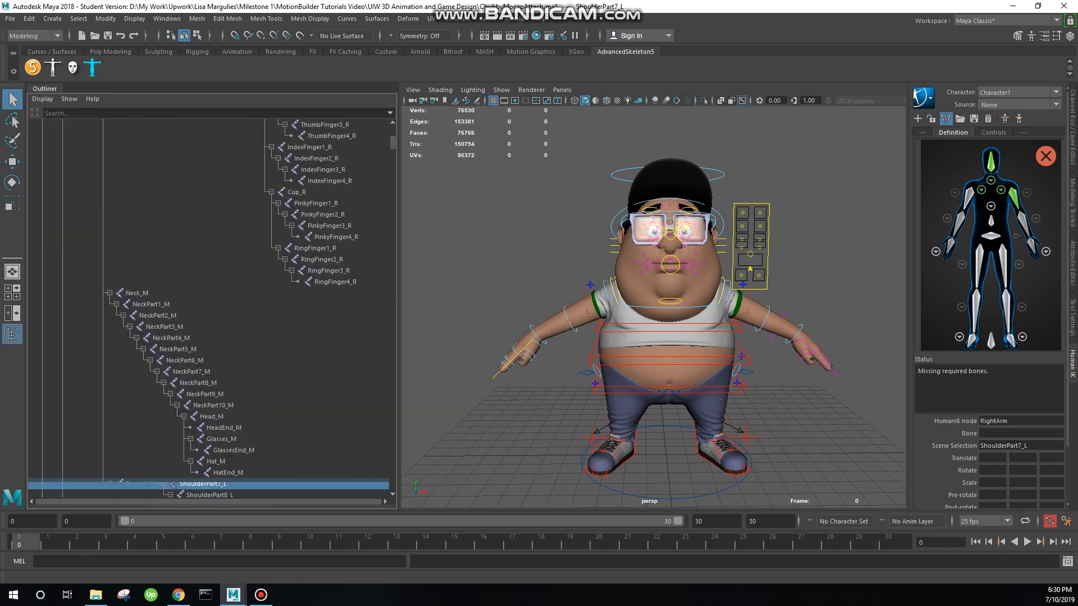
{"action": "scroll", "coordinate": [212, 308], "scroll_direction": "up", "scroll_amount": 8}
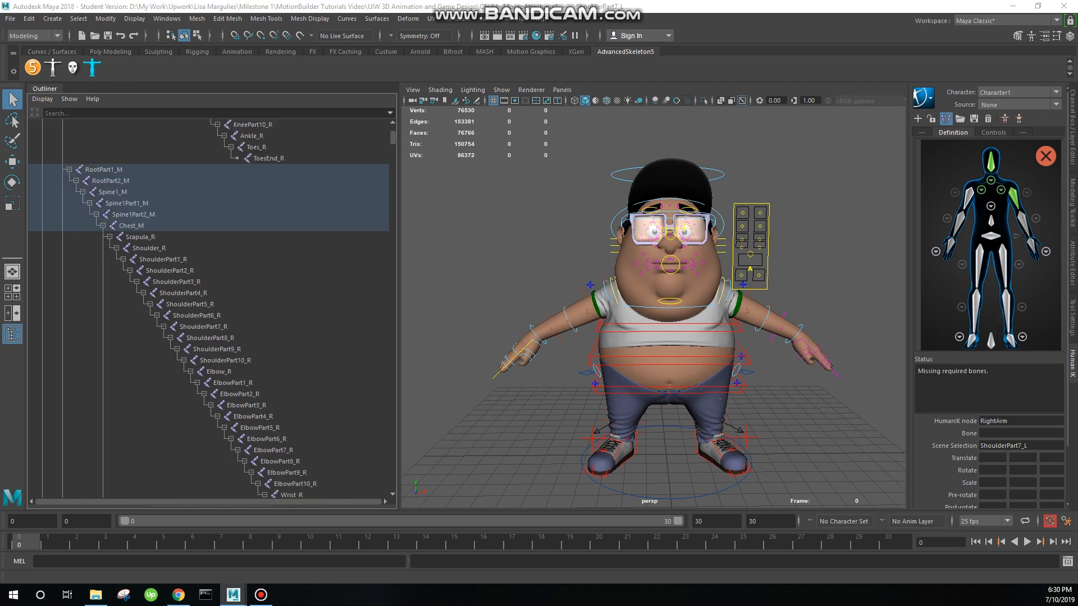
{"action": "left_click", "coordinate": [149, 248]}
{"action": "right_click", "coordinate": [161, 252]}
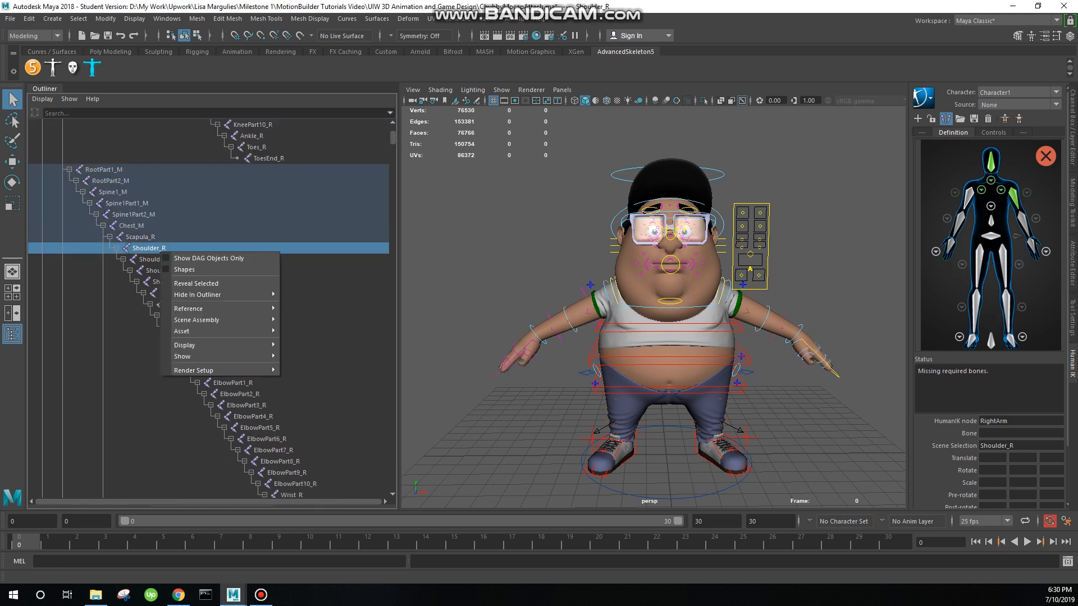
{"action": "left_click", "coordinate": [963, 197]}
{"action": "right_click", "coordinate": [963, 197]}
{"action": "left_click", "coordinate": [1008, 203]}
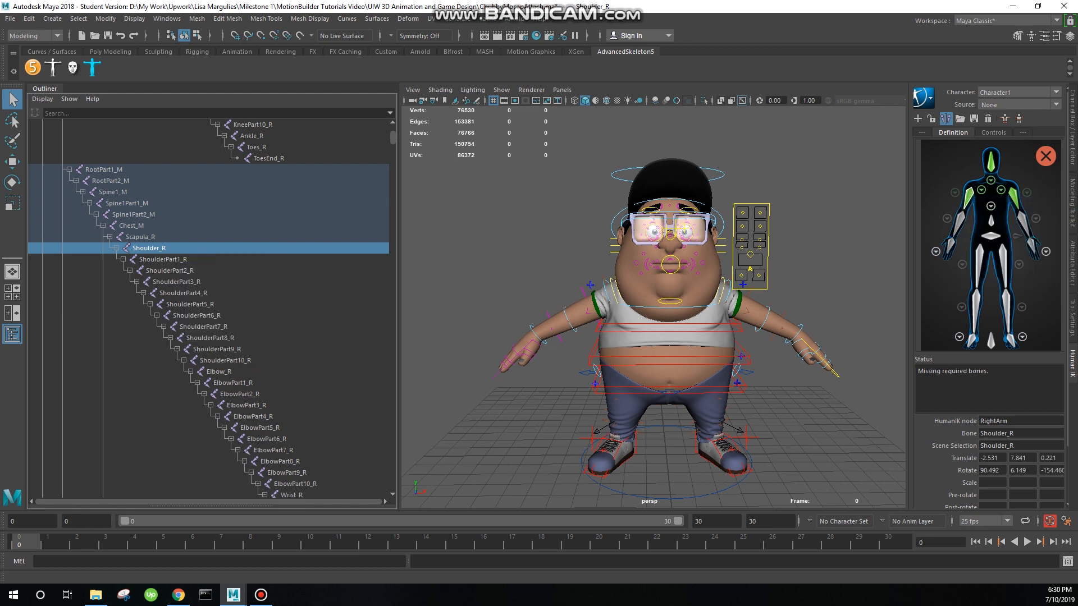
Step: Find the Elbow_L joint in the hierarchy and assign it to the LeftForeArm node
{"action": "left_click", "coordinate": [1029, 204]}
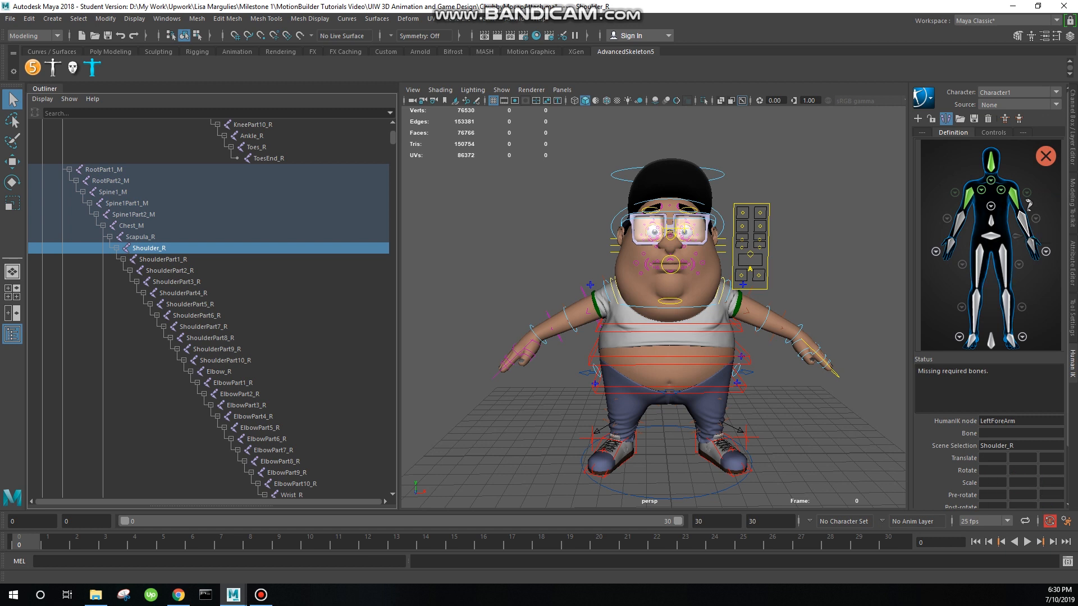
{"action": "scroll", "coordinate": [225, 309], "scroll_direction": "down", "scroll_amount": 8}
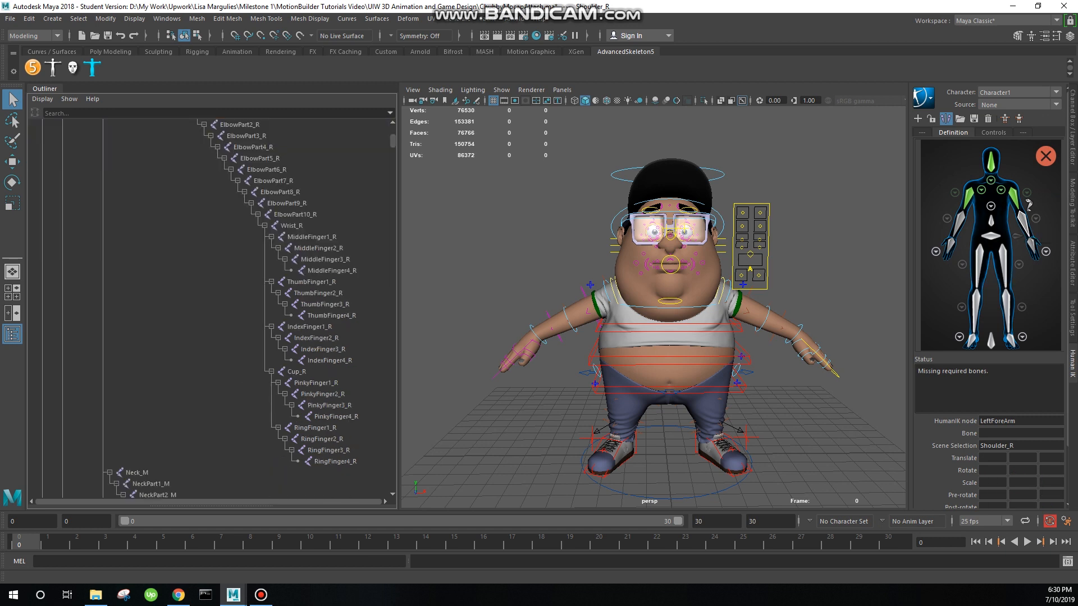
{"action": "scroll", "coordinate": [214, 308], "scroll_direction": "down", "scroll_amount": 13}
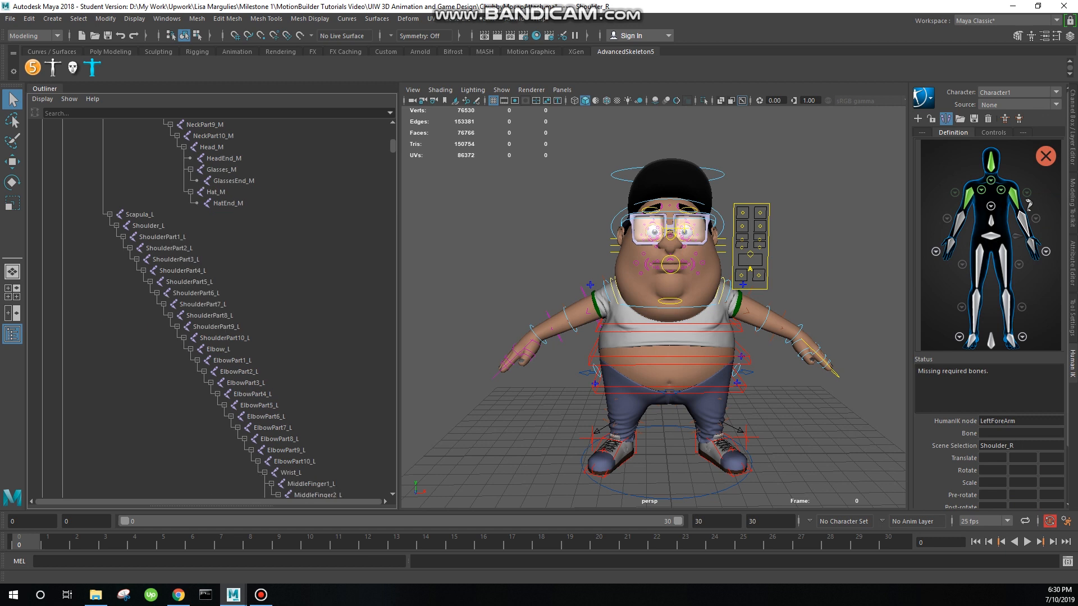
{"action": "left_click", "coordinate": [218, 349]}
{"action": "left_click", "coordinate": [231, 360]}
{"action": "left_click", "coordinate": [218, 350]}
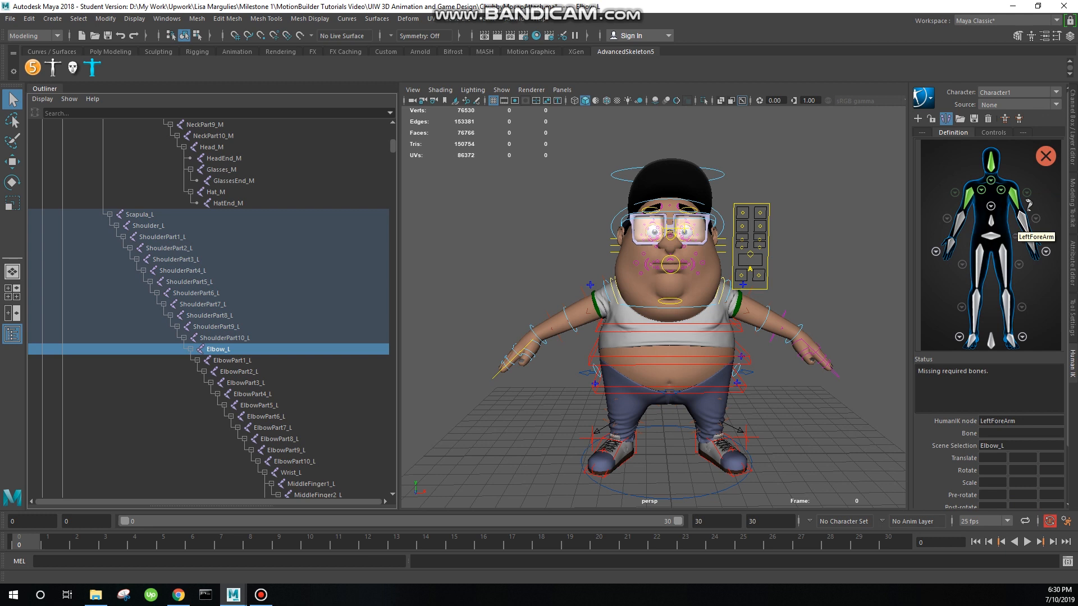
{"action": "right_click", "coordinate": [1030, 205]}
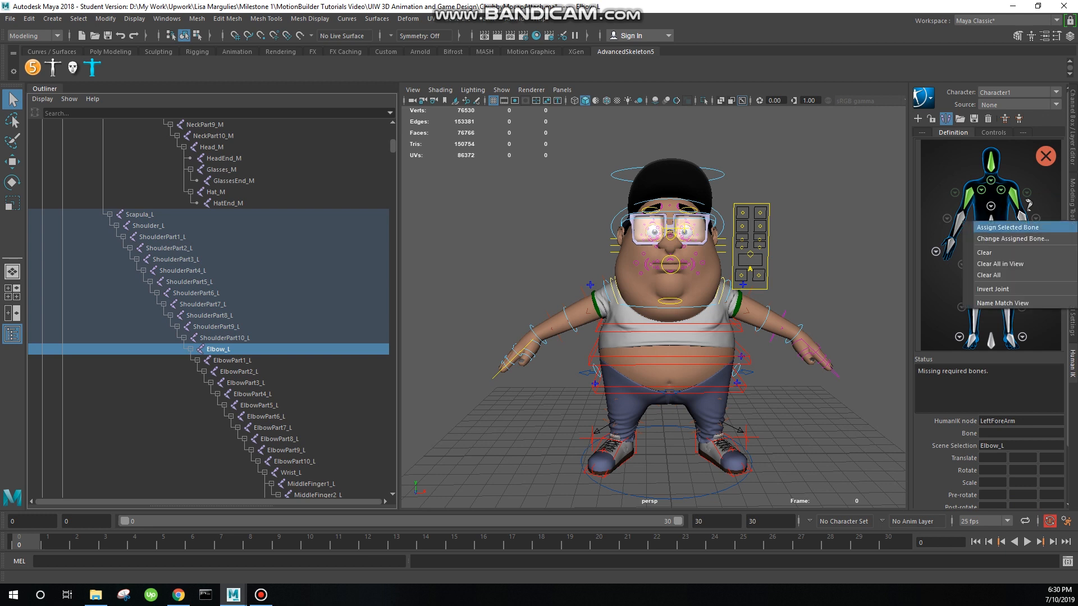
{"action": "left_click", "coordinate": [1010, 226]}
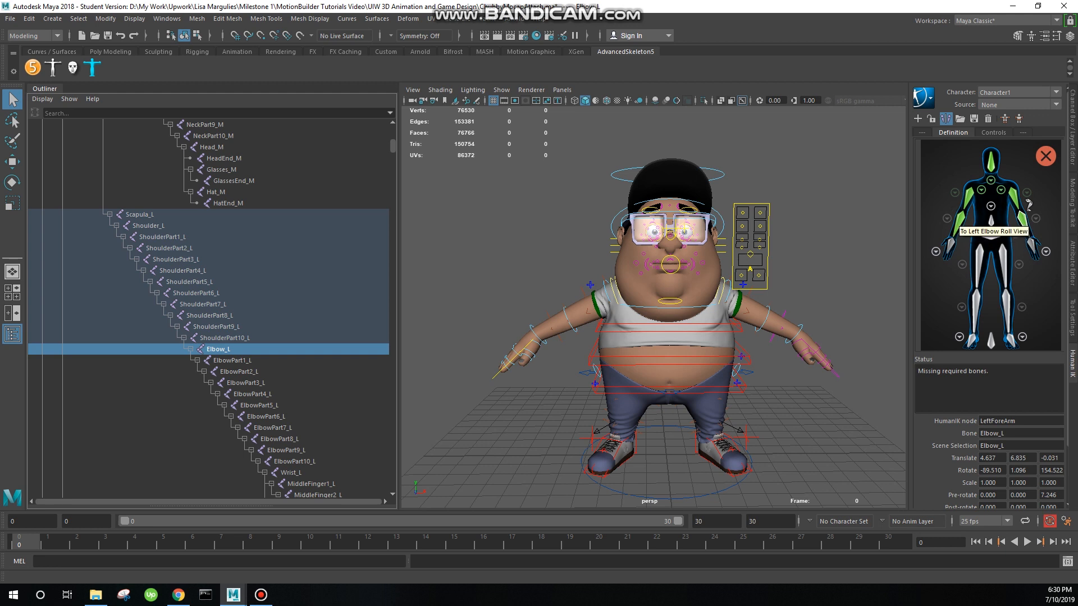
Step: Assign ElbowPart1_L, ElbowPart2_L and ElbowPart3_L to the first three left elbow roll nodes
{"action": "left_click", "coordinate": [1036, 219]}
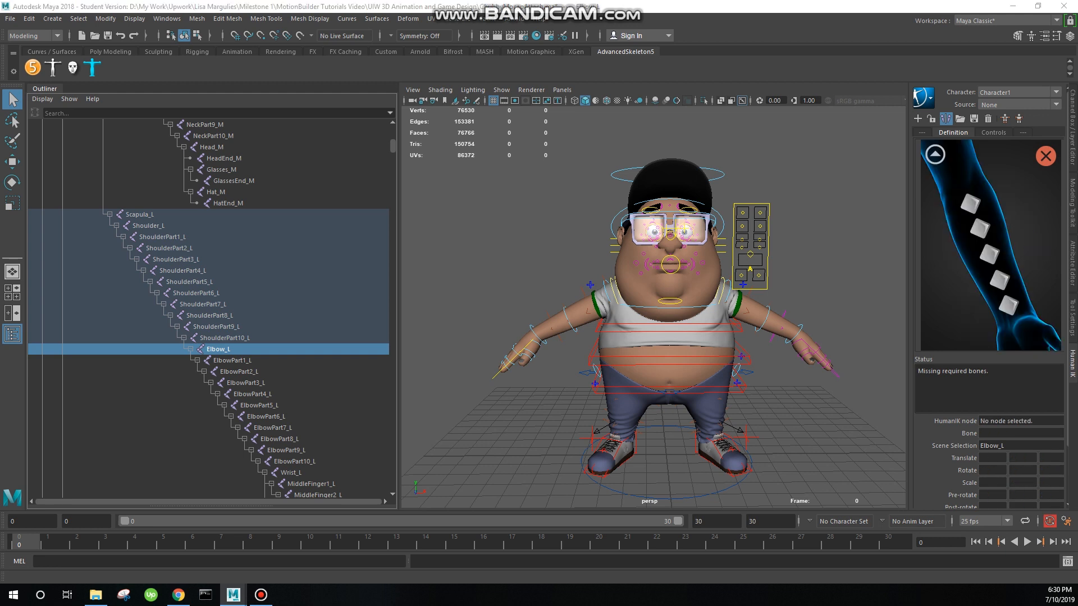
{"action": "left_click", "coordinate": [232, 360]}
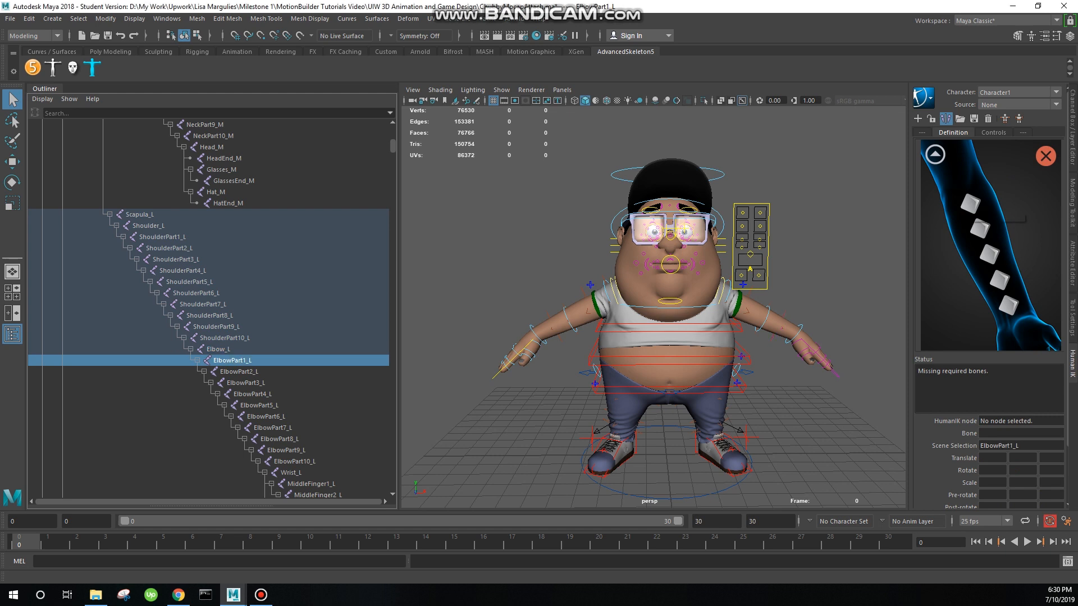
{"action": "right_click", "coordinate": [967, 202]}
{"action": "left_click", "coordinate": [1008, 205]}
{"action": "key", "text": "Down"}
{"action": "right_click", "coordinate": [980, 229]}
{"action": "left_click", "coordinate": [1017, 236]}
{"action": "key", "text": "Down"}
{"action": "right_click", "coordinate": [990, 254]}
{"action": "left_click", "coordinate": [1027, 262]}
Step: Assign ElbowPart4_L and ElbowPart5_L to the fourth and fifth left elbow roll nodes, and check the mirrored right elbow roll mapping
{"action": "key", "text": "Down"}
{"action": "right_click", "coordinate": [999, 279]}
{"action": "left_click", "coordinate": [1037, 287]}
{"action": "key", "text": "Down"}
{"action": "right_click", "coordinate": [1008, 304]}
{"action": "left_click", "coordinate": [1046, 312]}
{"action": "left_click", "coordinate": [935, 154]}
{"action": "left_click", "coordinate": [947, 218]}
{"action": "left_click", "coordinate": [935, 154]}
Step: Find the Wrist_L joint in the hierarchy and assign it to the LeftHand node
{"action": "left_click", "coordinate": [1033, 246]}
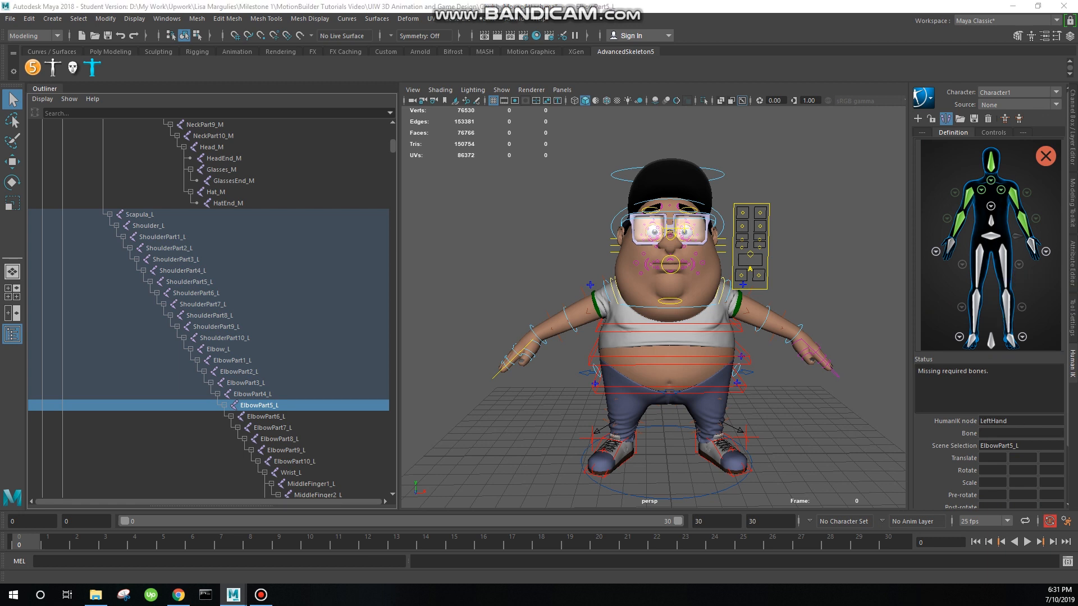
{"action": "left_click", "coordinate": [291, 472]}
{"action": "scroll", "coordinate": [253, 337], "scroll_direction": "down", "scroll_amount": 5}
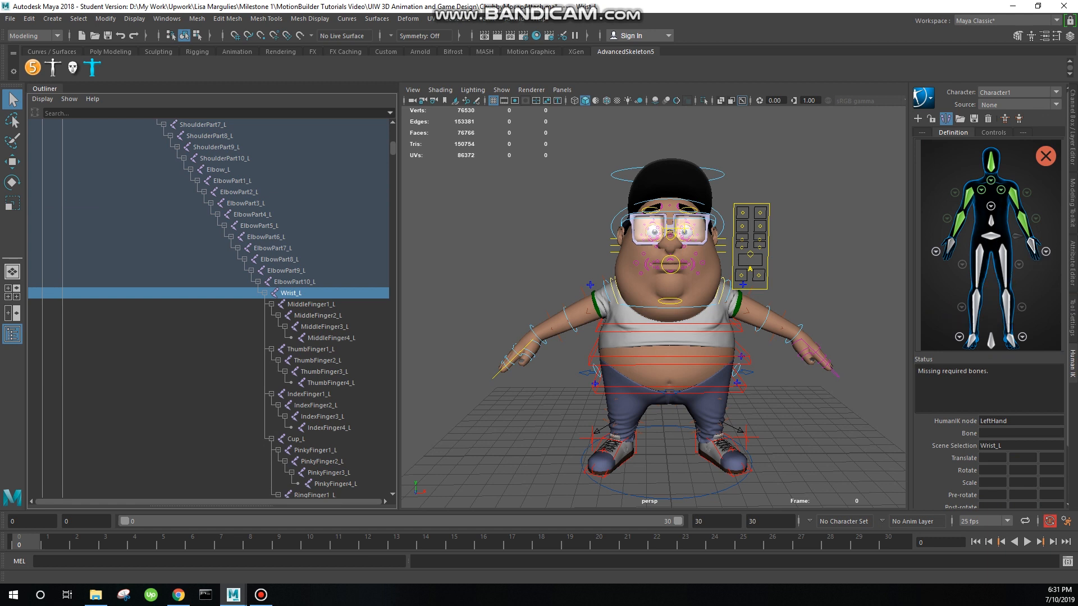
{"action": "right_click", "coordinate": [1032, 245]}
{"action": "left_click", "coordinate": [1005, 254]}
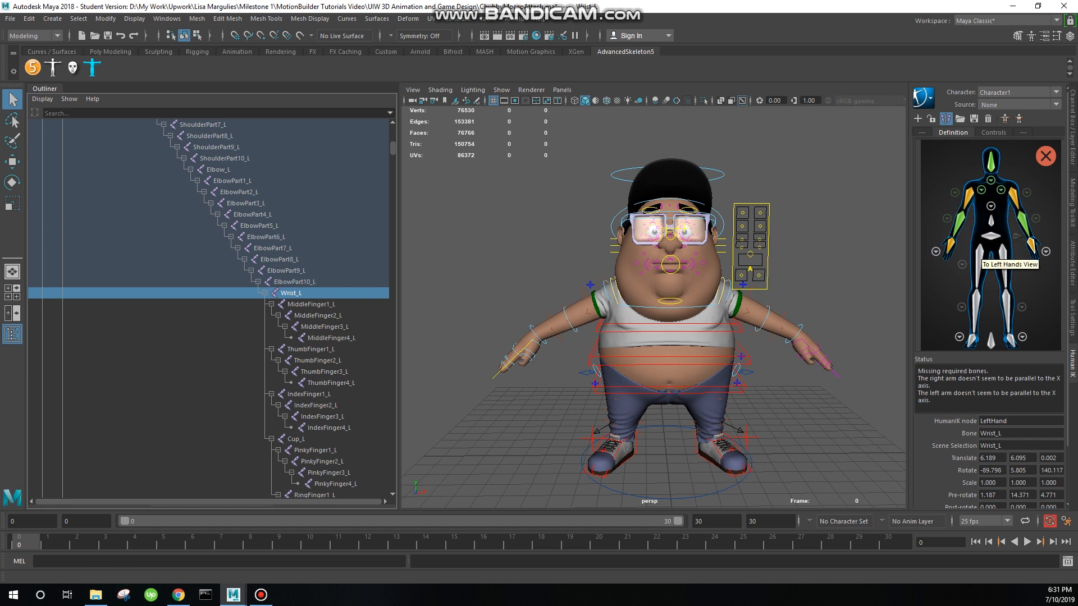
Step: In the left hand definition, assign ThumbFinger1_L, ThumbFinger2_L and ThumbFinger3_L to the LeftHandThumb1, LeftHandThumb2 and LeftHandThumb3 nodes
{"action": "left_click", "coordinate": [1046, 251]}
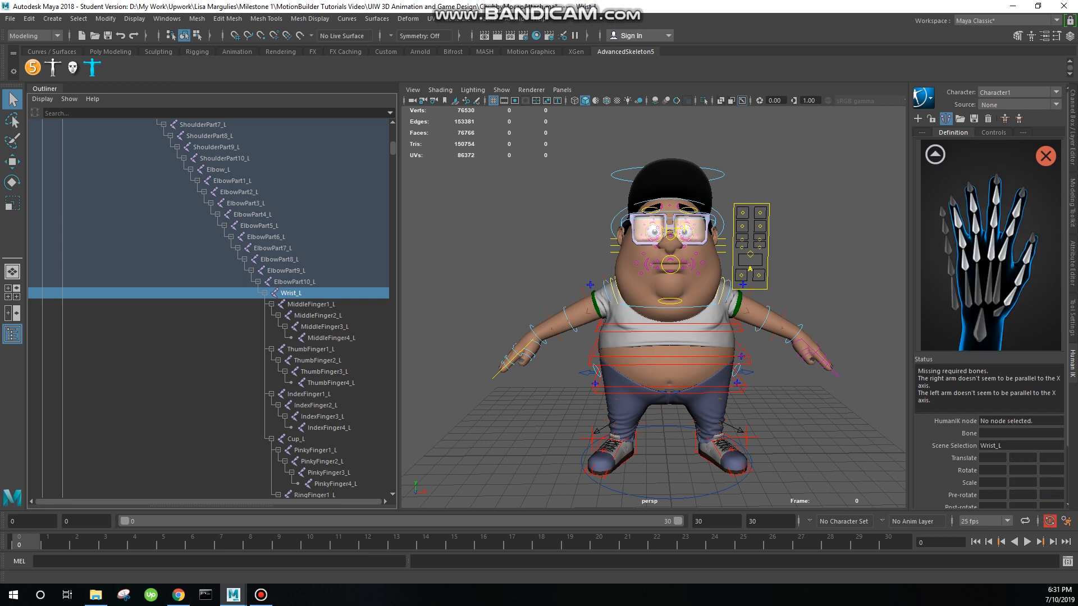
{"action": "left_click", "coordinate": [935, 154]}
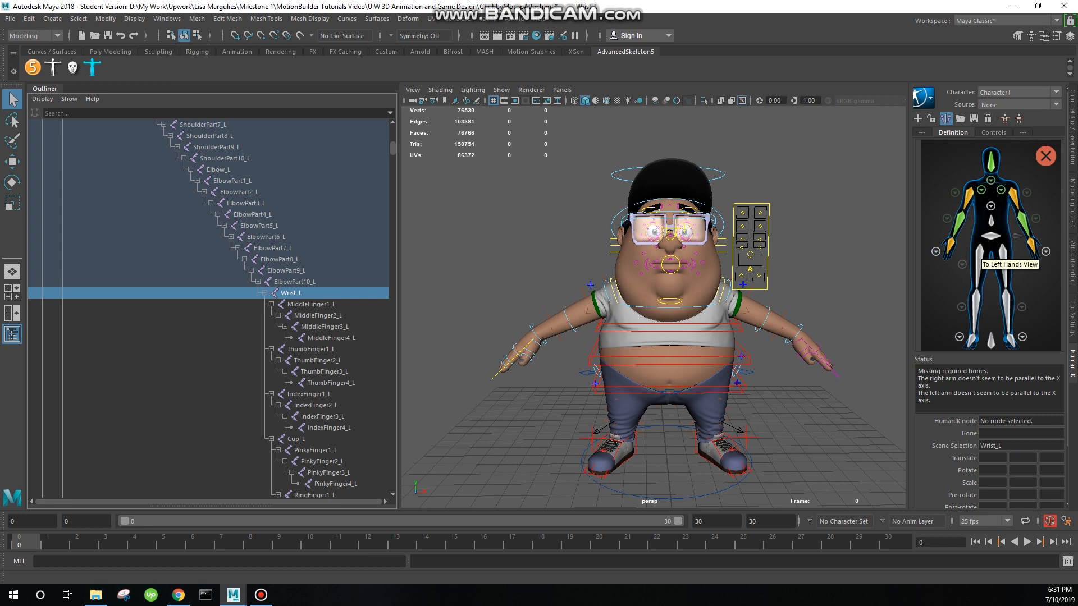
{"action": "left_click", "coordinate": [1047, 251]}
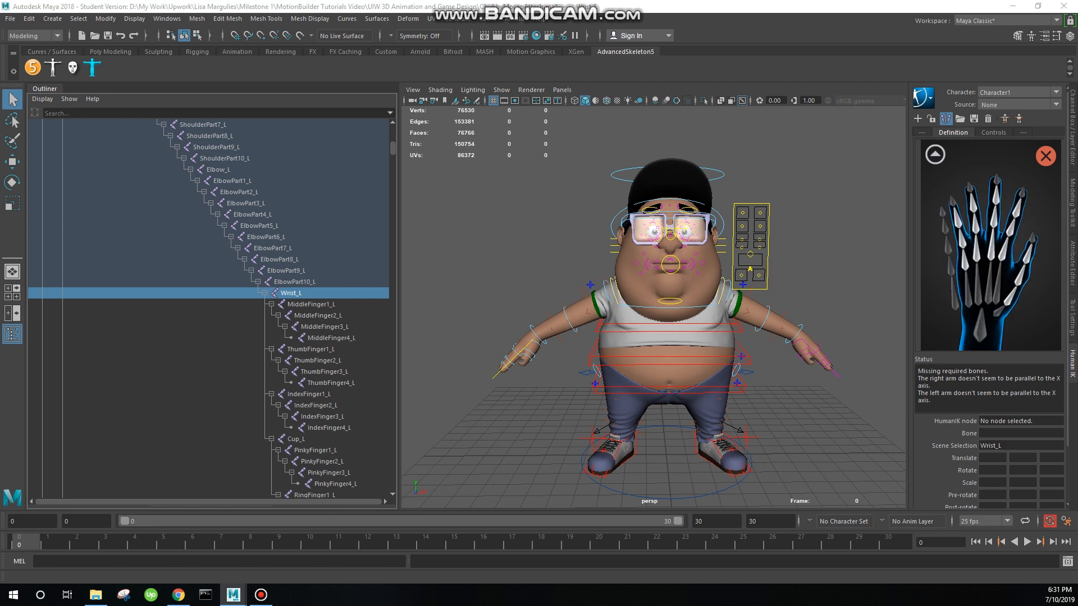
{"action": "scroll", "coordinate": [208, 303], "scroll_direction": "down", "scroll_amount": 3}
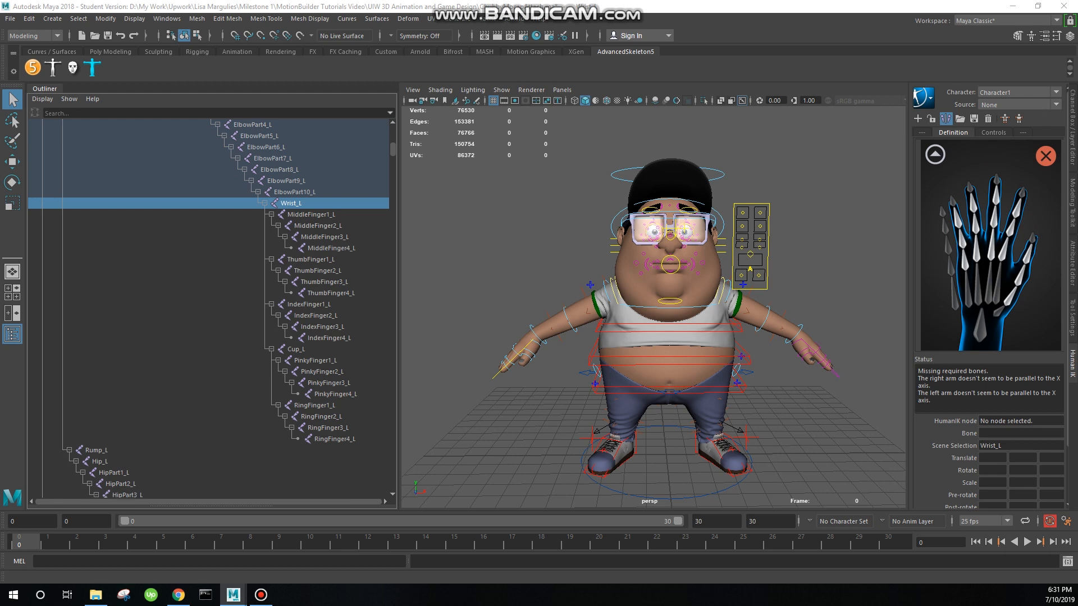
{"action": "left_click", "coordinate": [310, 259]}
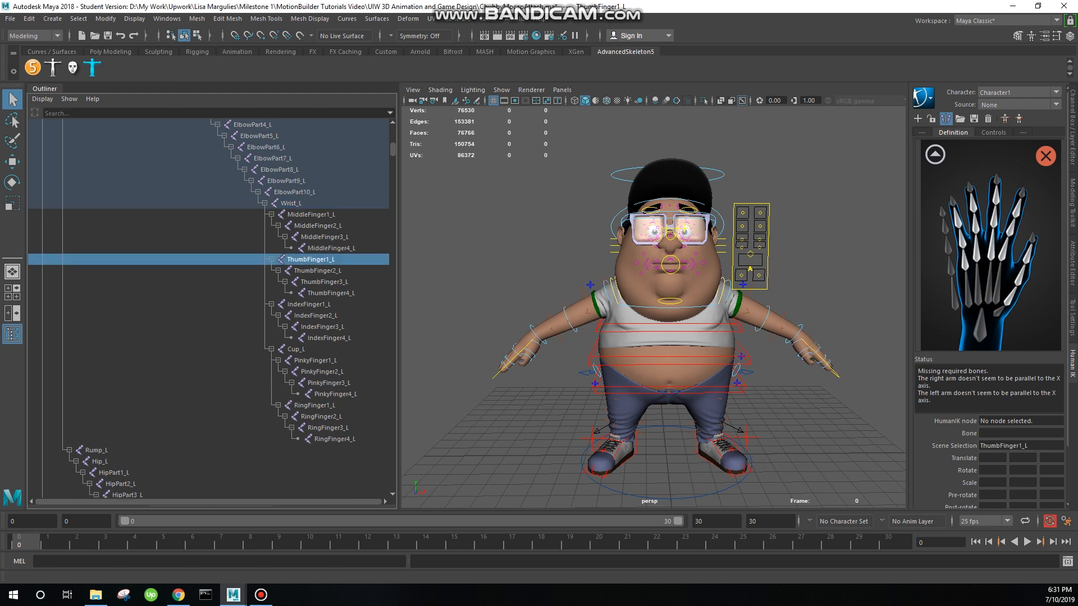
{"action": "right_click", "coordinate": [1009, 297]}
{"action": "left_click", "coordinate": [1008, 303]}
{"action": "key", "text": "Down"}
{"action": "right_click", "coordinate": [1009, 298]}
{"action": "left_click", "coordinate": [1007, 304]}
{"action": "key", "text": "Down"}
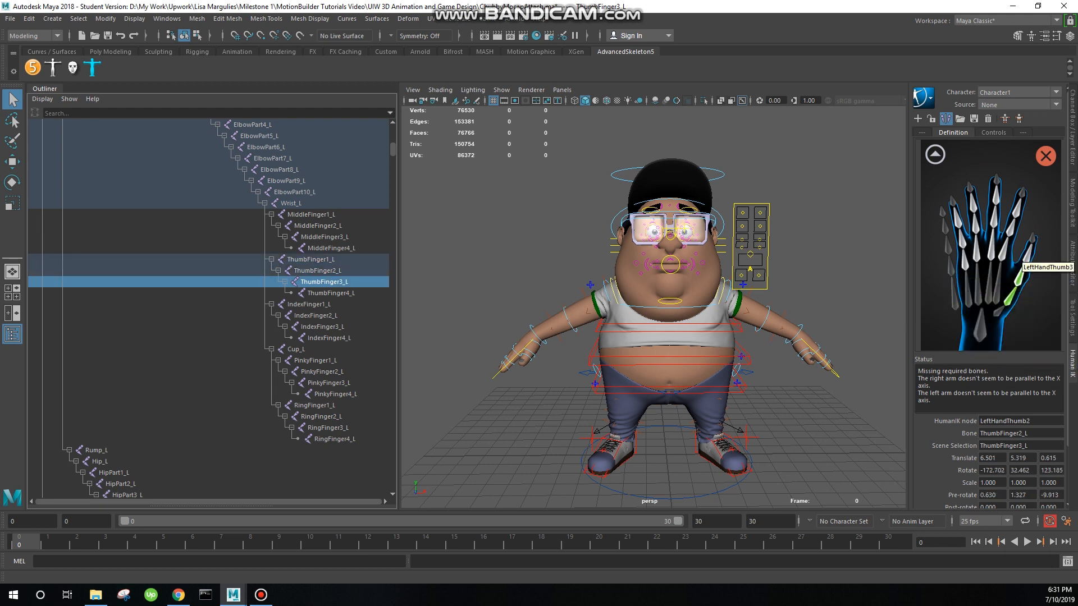
{"action": "right_click", "coordinate": [1027, 255]}
{"action": "left_click", "coordinate": [1026, 263]}
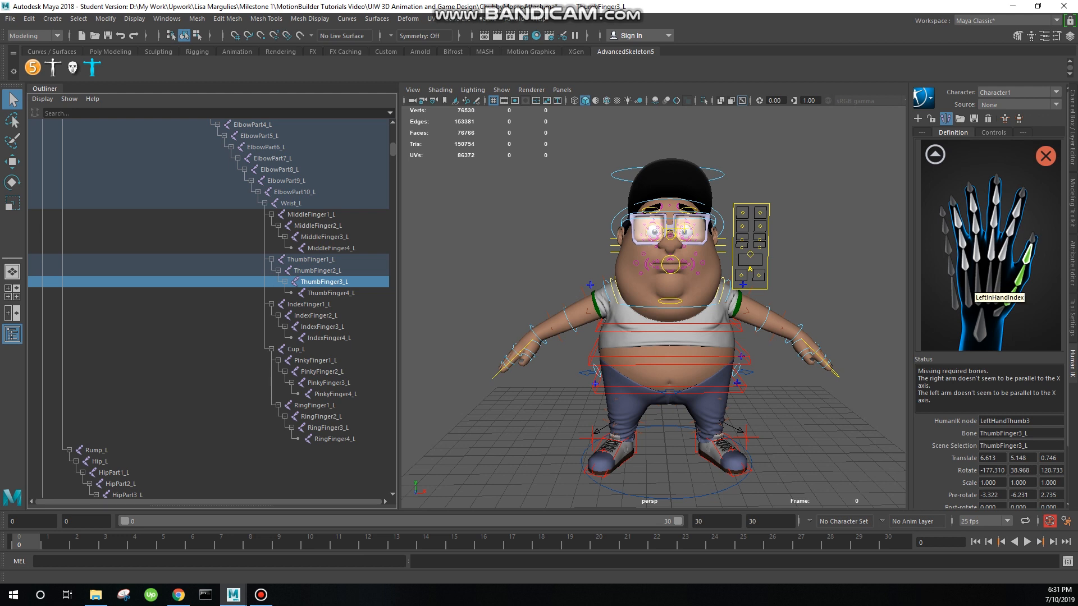
Step: Check the mirrored thumb mapping in the right hand definition
{"action": "left_click", "coordinate": [934, 155]}
{"action": "left_click", "coordinate": [935, 251]}
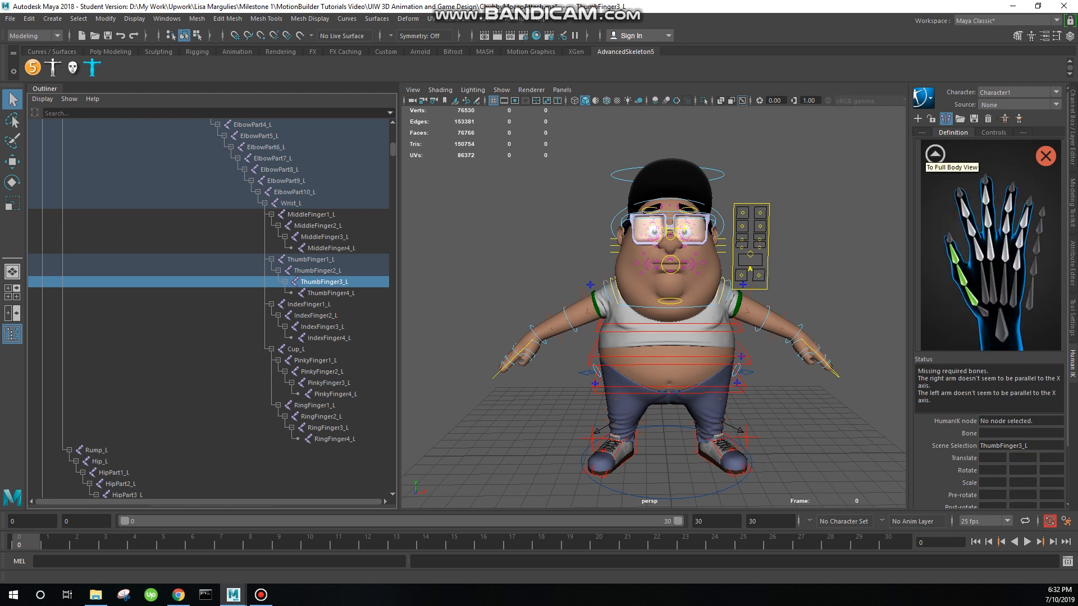
{"action": "left_click", "coordinate": [935, 154]}
Step: Assign IndexFinger1_L, IndexFinger2_L and IndexFinger3_L to the LeftHandIndex1, LeftHandIndex2 and LeftHandIndex3 nodes
{"action": "left_click", "coordinate": [1045, 251]}
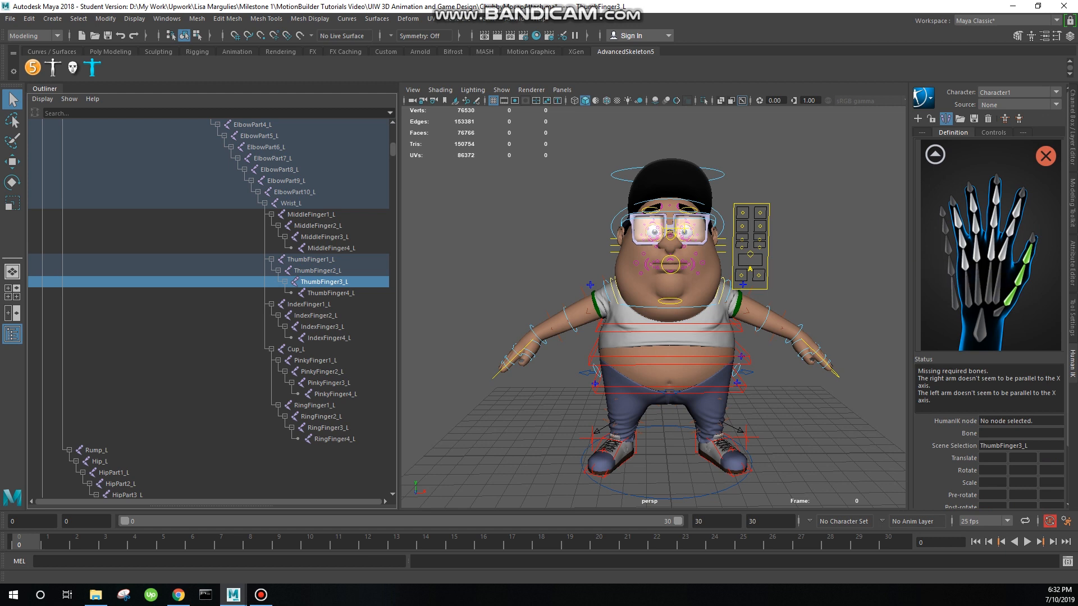
{"action": "left_click", "coordinate": [309, 304]}
{"action": "right_click", "coordinate": [1002, 250]}
{"action": "left_click", "coordinate": [1004, 254]}
{"action": "left_click", "coordinate": [316, 315]}
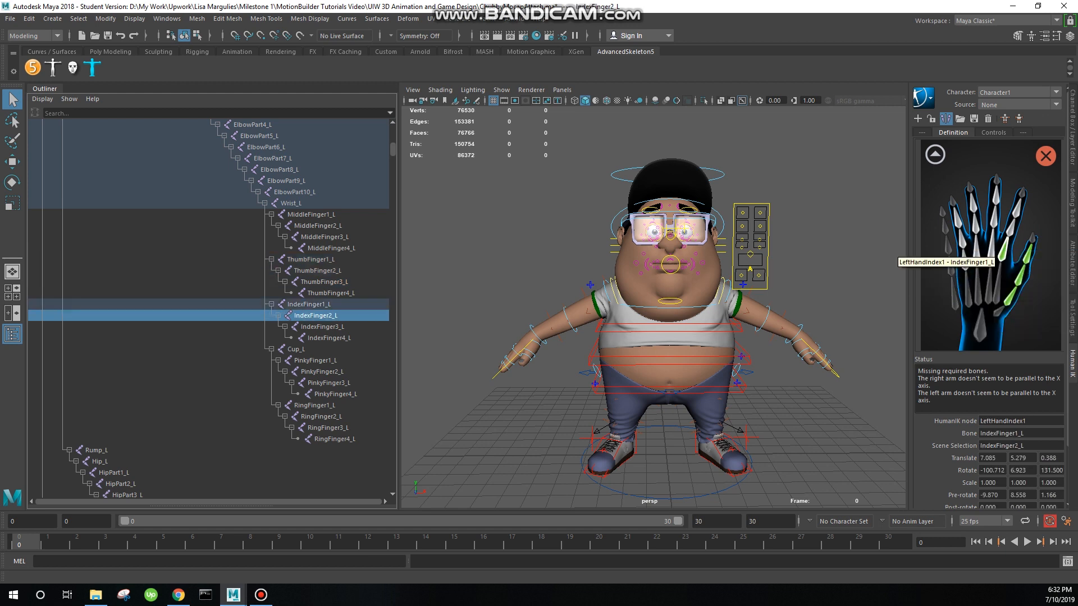
{"action": "right_click", "coordinate": [1009, 230]}
{"action": "left_click", "coordinate": [1007, 236]}
{"action": "left_click", "coordinate": [320, 326]}
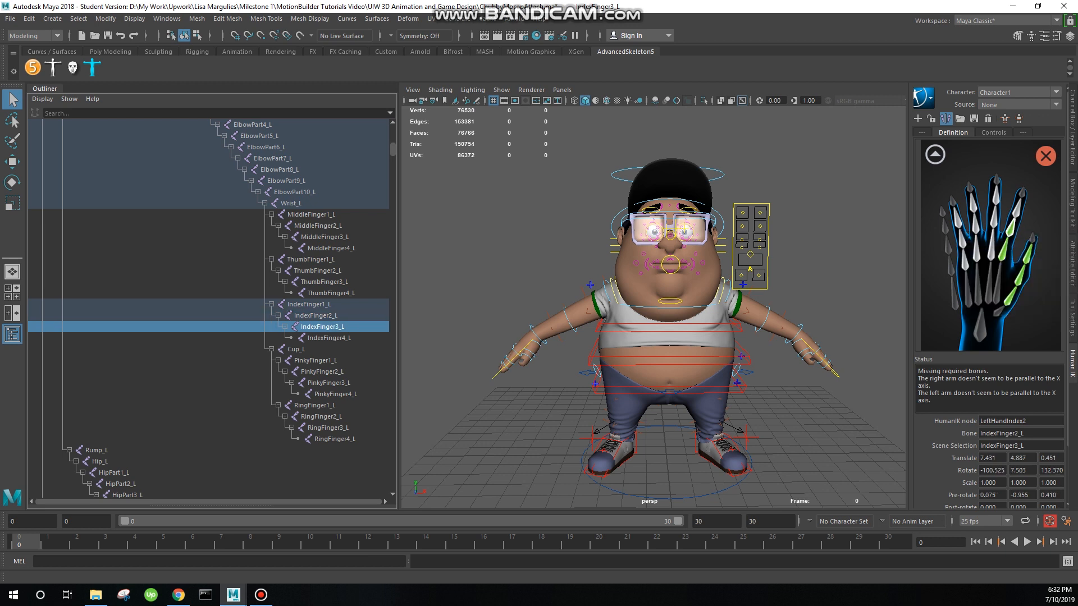
{"action": "right_click", "coordinate": [1011, 213]}
{"action": "left_click", "coordinate": [1008, 217]}
Step: Assign MiddleFinger1_L, MiddleFinger2_L and MiddleFinger3_L to the LeftHandMiddle1, LeftHandMiddle2 and LeftHandMiddle3 nodes
{"action": "left_click", "coordinate": [311, 215]}
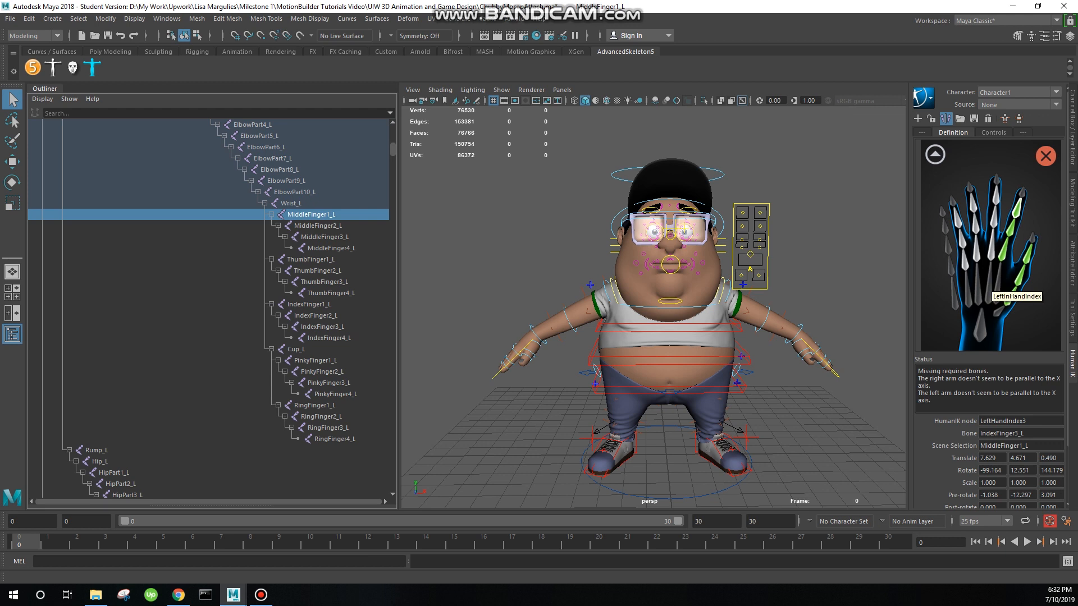
{"action": "right_click", "coordinate": [975, 253]}
{"action": "left_click", "coordinate": [1008, 258]}
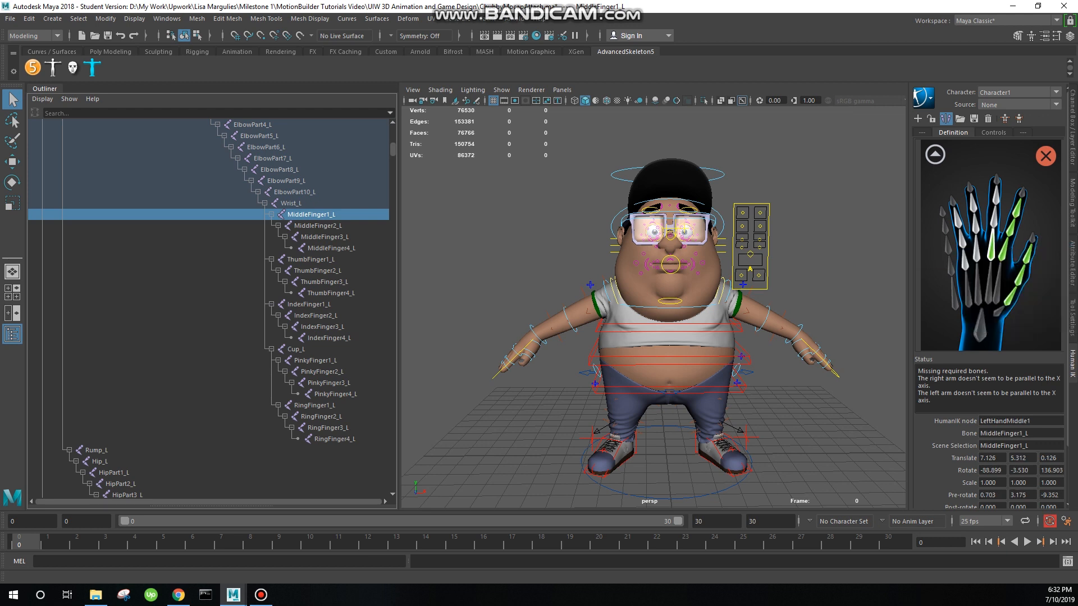
{"action": "key", "text": "Down"}
{"action": "right_click", "coordinate": [991, 220]}
{"action": "left_click", "coordinate": [1007, 224]}
{"action": "key", "text": "Down"}
{"action": "right_click", "coordinate": [995, 198]}
{"action": "left_click", "coordinate": [1011, 202]}
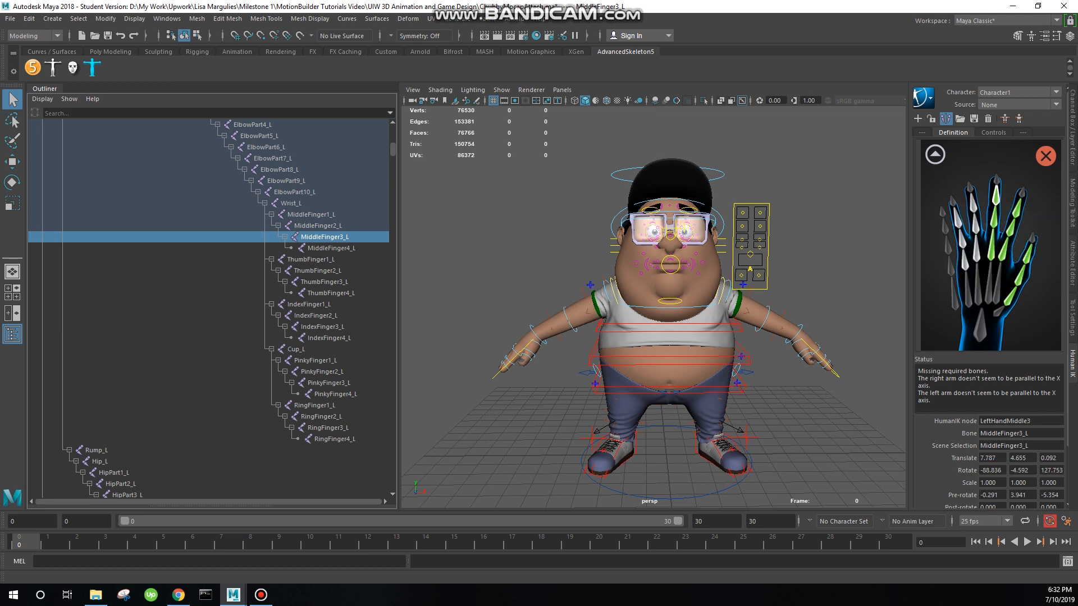
Step: Assign the fingertip joints ThumbFinger4_L, IndexFinger4_L and MiddleFinger4_L to the LeftHandThumb4, LeftHandIndex4 and LeftHandMiddle4 nodes
{"action": "left_click", "coordinate": [331, 293]}
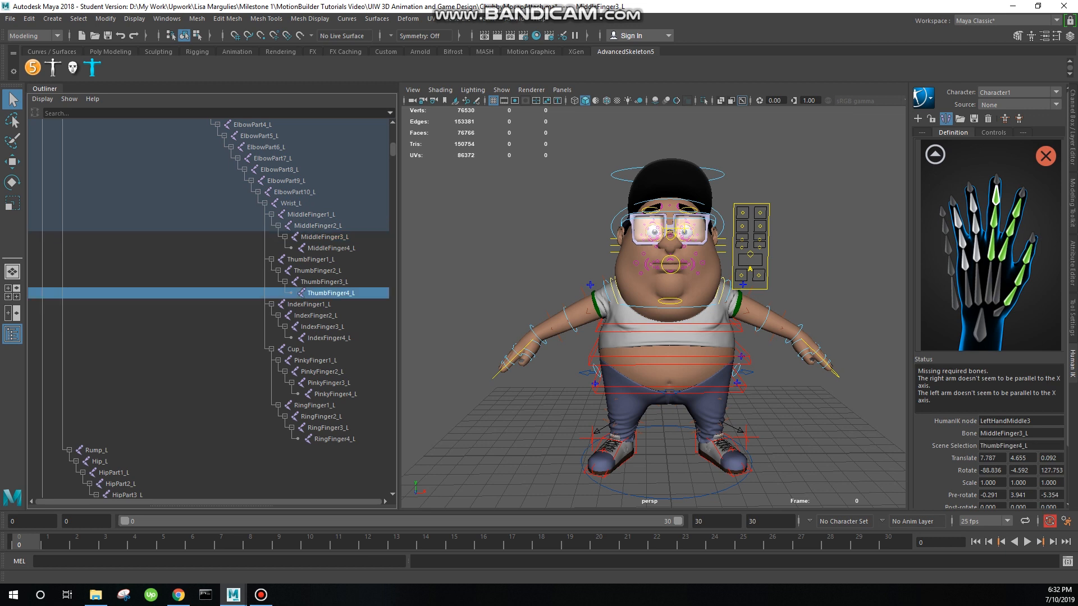
{"action": "right_click", "coordinate": [974, 240]}
{"action": "left_click", "coordinate": [1005, 245]}
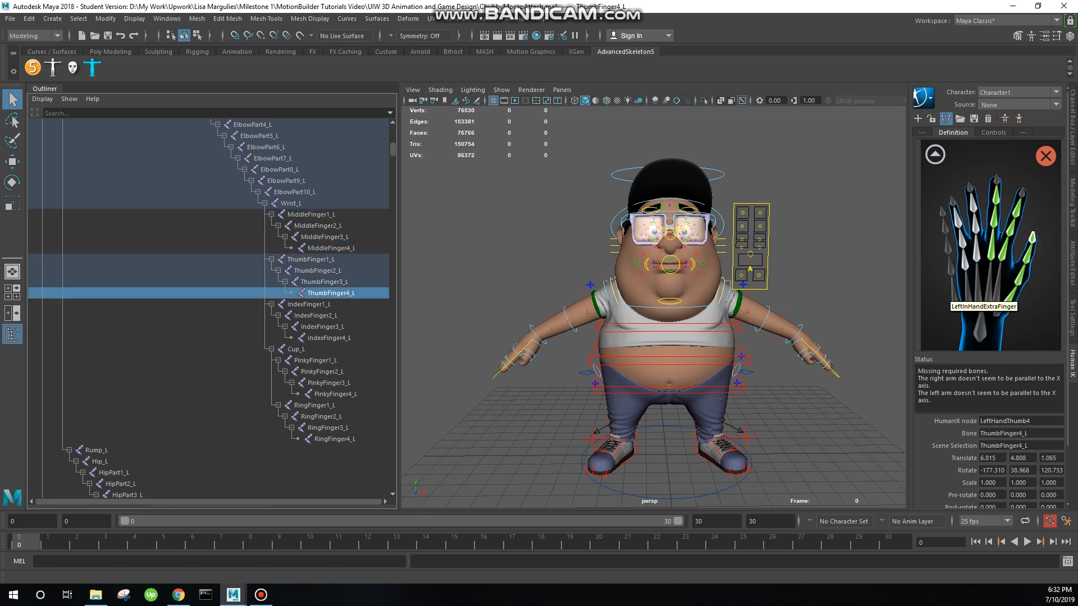
{"action": "left_click", "coordinate": [328, 339]}
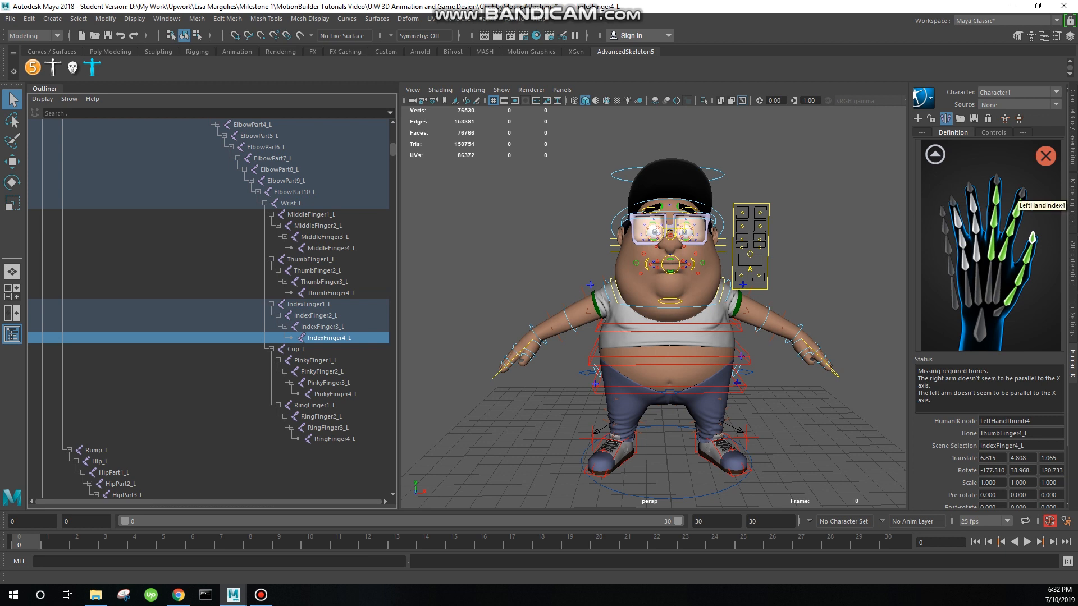
{"action": "right_click", "coordinate": [1023, 192]}
{"action": "left_click", "coordinate": [1008, 198]}
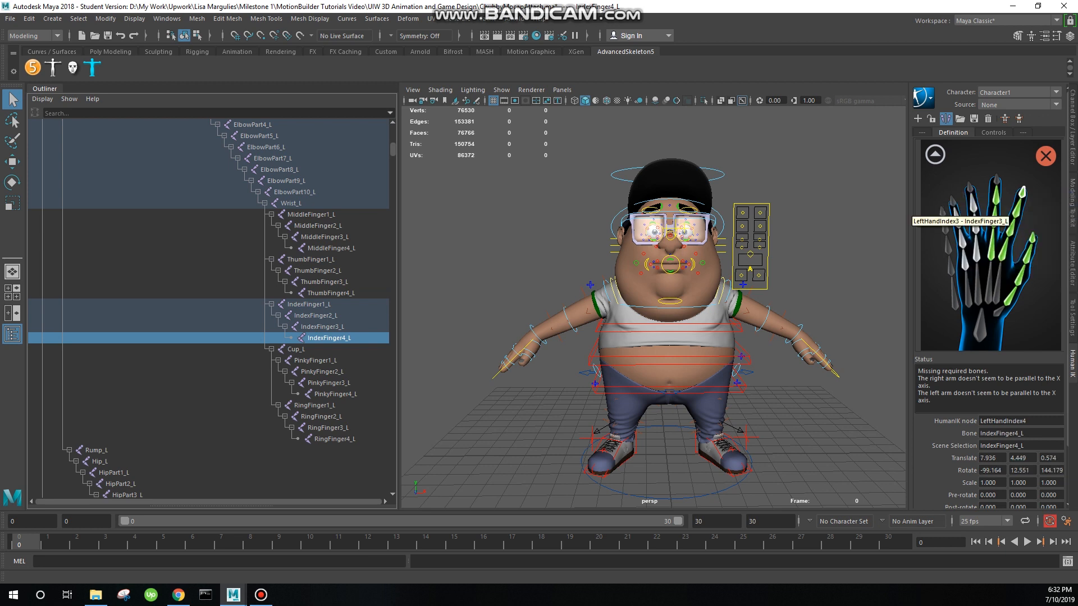
{"action": "left_click", "coordinate": [332, 248]}
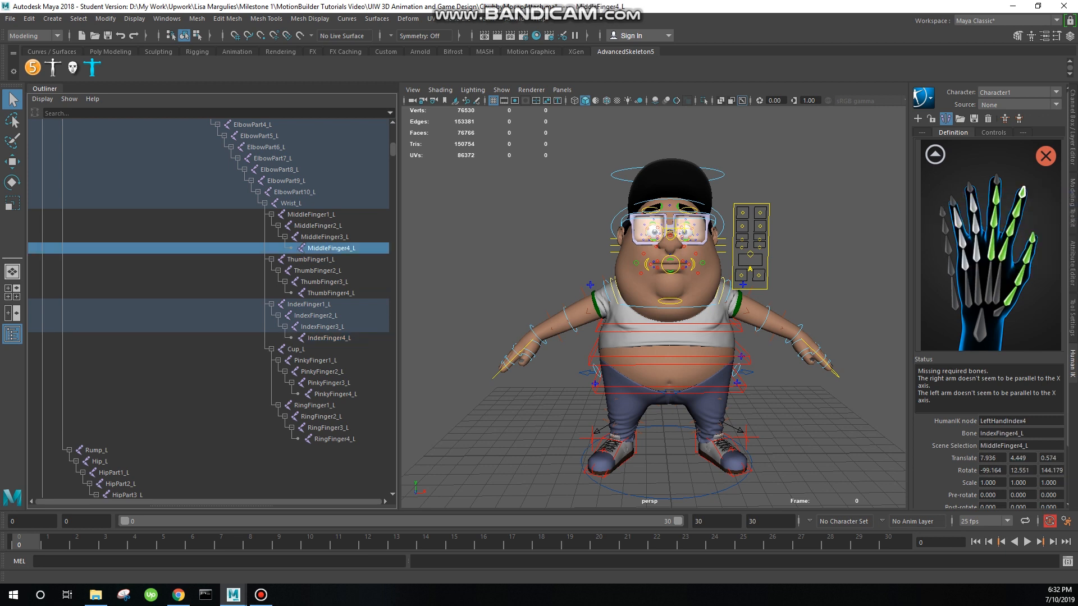
{"action": "right_click", "coordinate": [997, 181]}
{"action": "left_click", "coordinate": [1002, 189]}
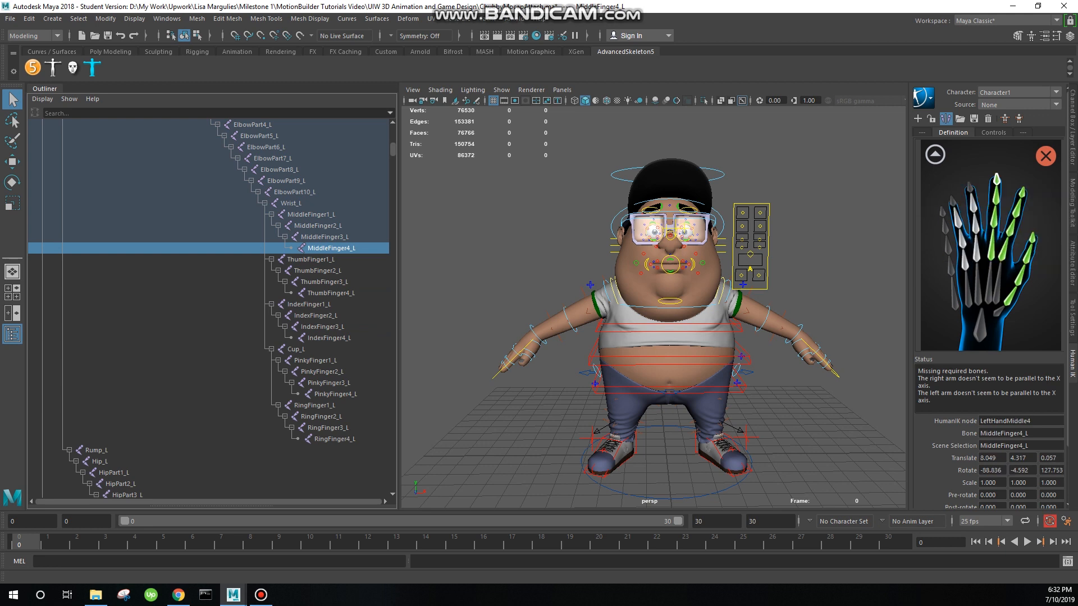
Step: Assign RingFinger1_L and RingFinger2_L to the LeftHandRing1 and LeftHandRing2 nodes
{"action": "left_click", "coordinate": [973, 294]}
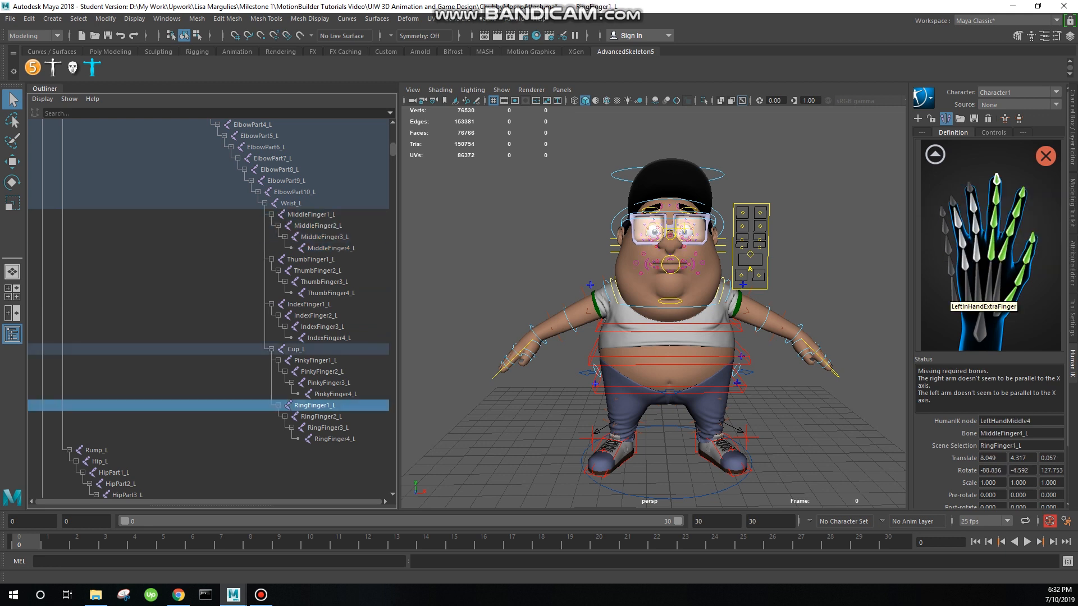
{"action": "left_click", "coordinate": [975, 224]}
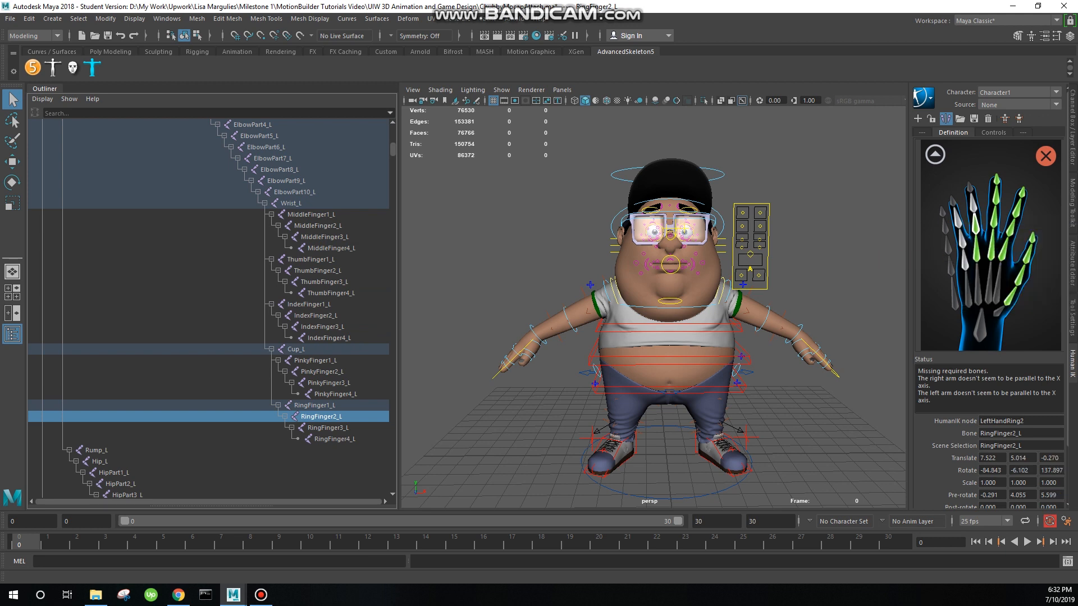
Step: Assign the RingFinger3_L and RingFinger4_L joints to the LeftHandRing3 and LeftHandRing4 nodes of the HumanIK character
{"action": "key", "text": "Down"}
{"action": "right_click", "coordinate": [975, 206]}
{"action": "left_click", "coordinate": [1005, 209]}
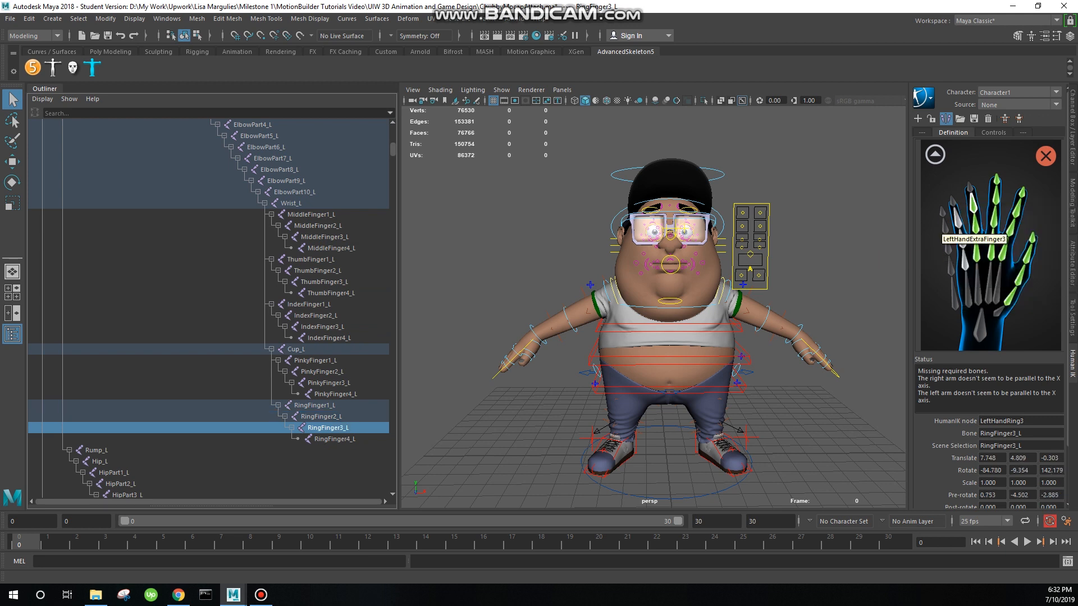
{"action": "key", "text": "Down"}
{"action": "right_click", "coordinate": [971, 193]}
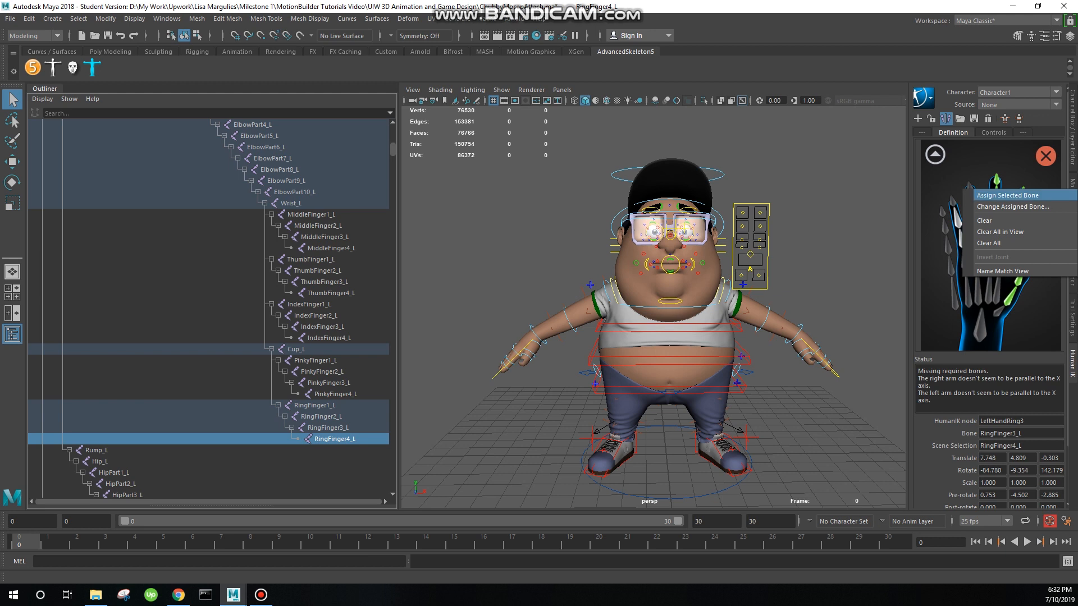
{"action": "left_click", "coordinate": [1001, 197]}
Step: Assign the PinkyFinger1_L and PinkyFinger2_L joints to the LeftHandPinky1 and LeftHandPinky2 nodes
{"action": "left_click", "coordinate": [316, 360]}
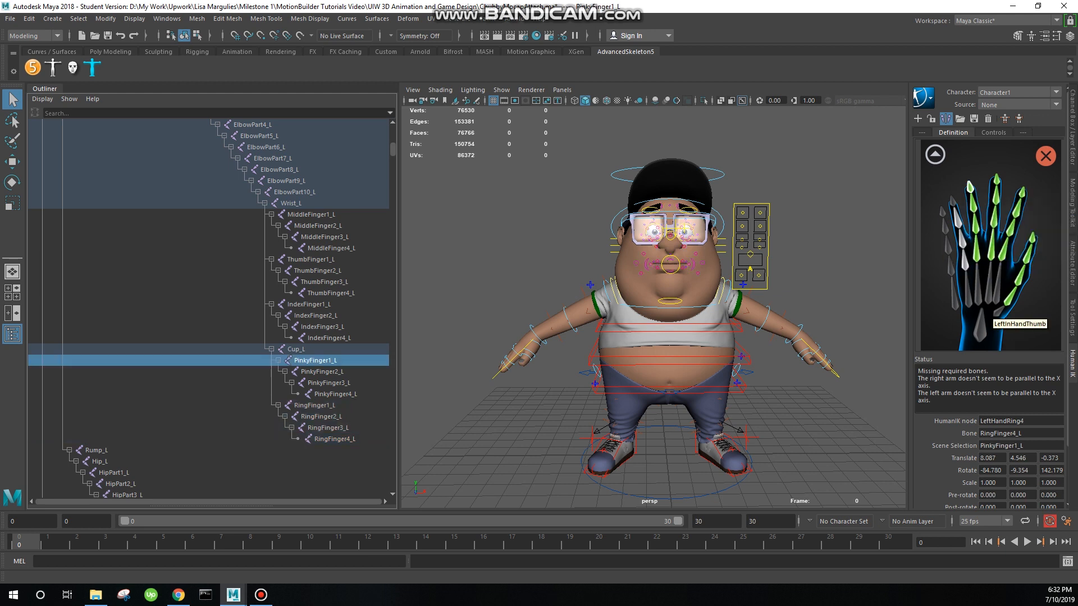
{"action": "right_click", "coordinate": [965, 261]}
{"action": "left_click", "coordinate": [995, 268]}
{"action": "key", "text": "Down"}
{"action": "right_click", "coordinate": [969, 240]}
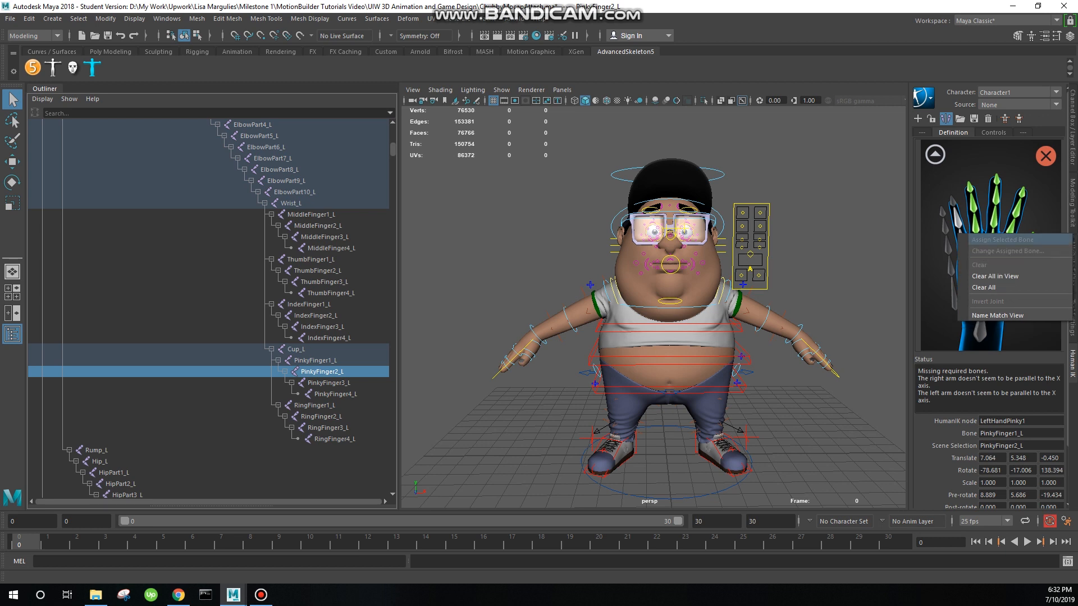
{"action": "left_click", "coordinate": [963, 236]}
{"action": "right_click", "coordinate": [974, 244]}
{"action": "left_click", "coordinate": [989, 248]}
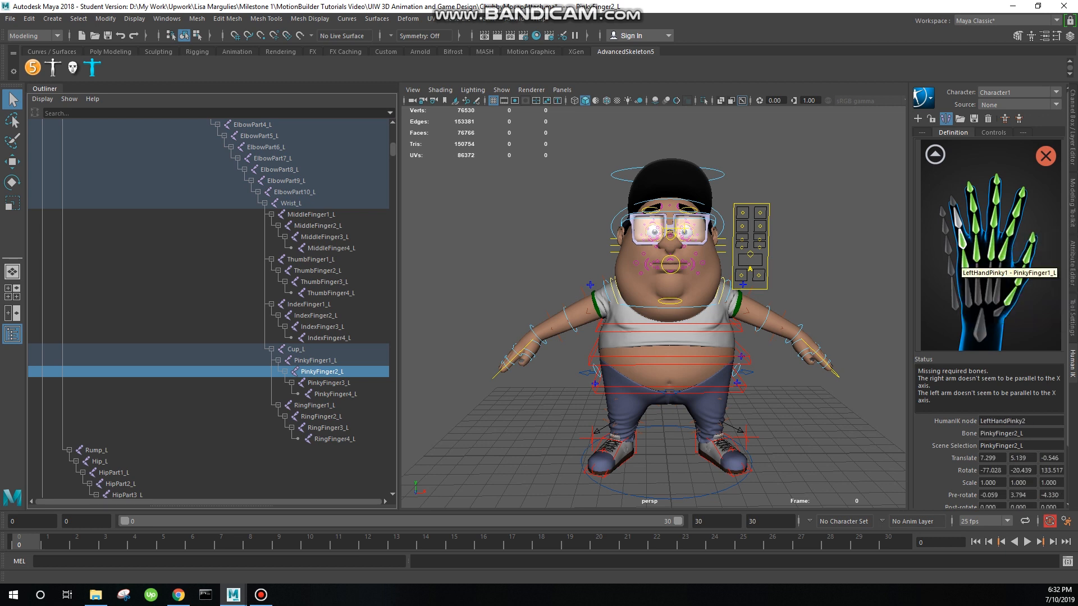
Step: Assign PinkyFinger3_L and PinkyFinger4_L to the last two left pinky nodes and return to the full-body definition view
{"action": "key", "text": "Down"}
{"action": "right_click", "coordinate": [954, 225]}
{"action": "left_click", "coordinate": [970, 230]}
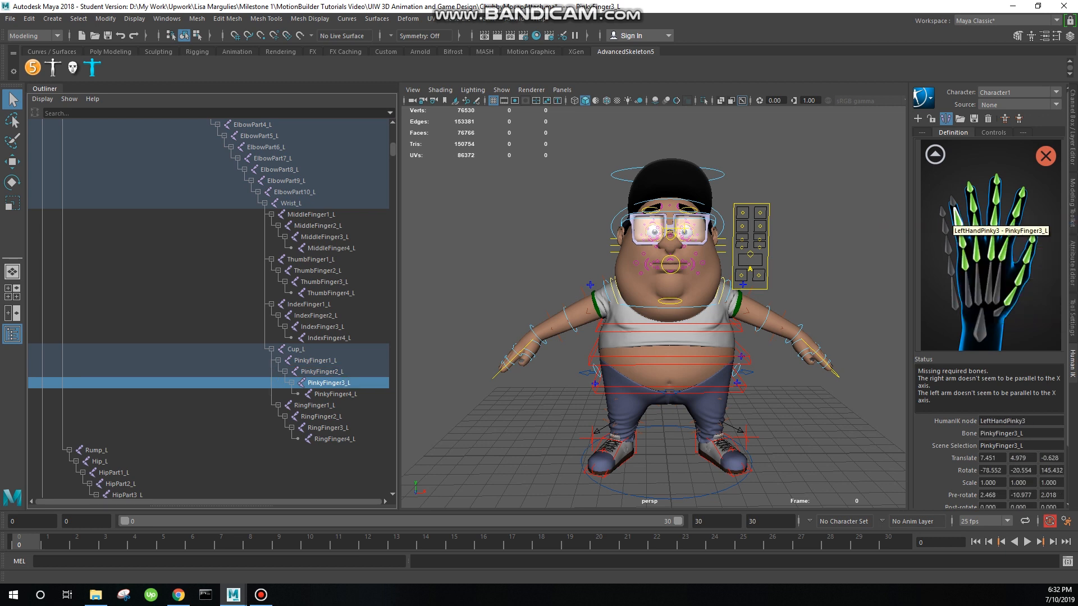
{"action": "key", "text": "Down"}
{"action": "right_click", "coordinate": [953, 201]}
{"action": "left_click", "coordinate": [971, 206]}
{"action": "left_click", "coordinate": [935, 155]}
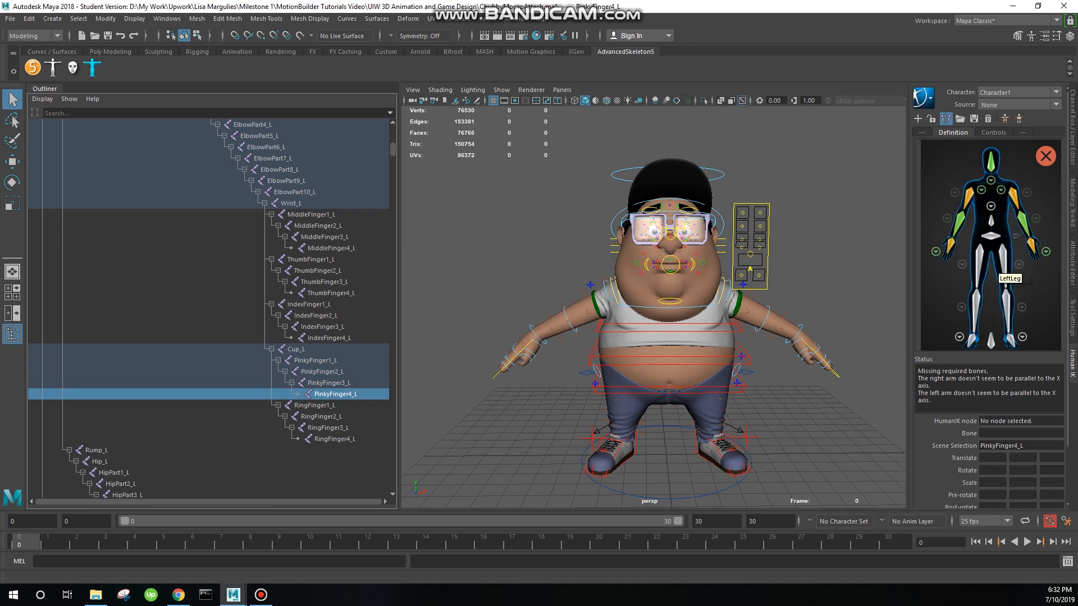
Step: Assign the Spine1_M joint to the HumanIK Spine node
{"action": "left_click", "coordinate": [991, 206]}
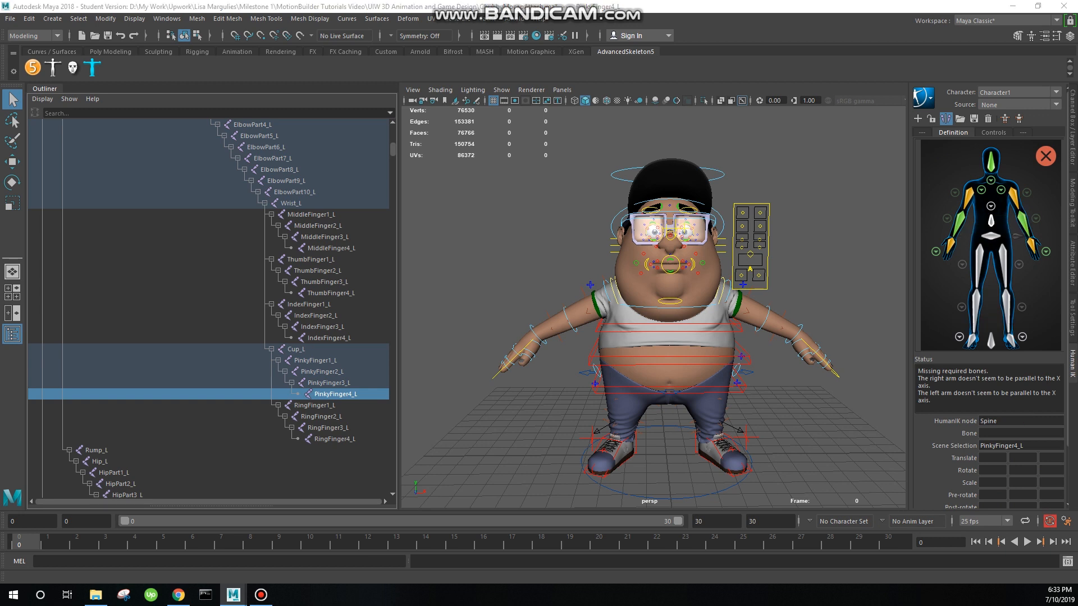
{"action": "scroll", "coordinate": [209, 309], "scroll_direction": "up", "scroll_amount": 5}
{"action": "scroll", "coordinate": [209, 309], "scroll_direction": "down", "scroll_amount": 13}
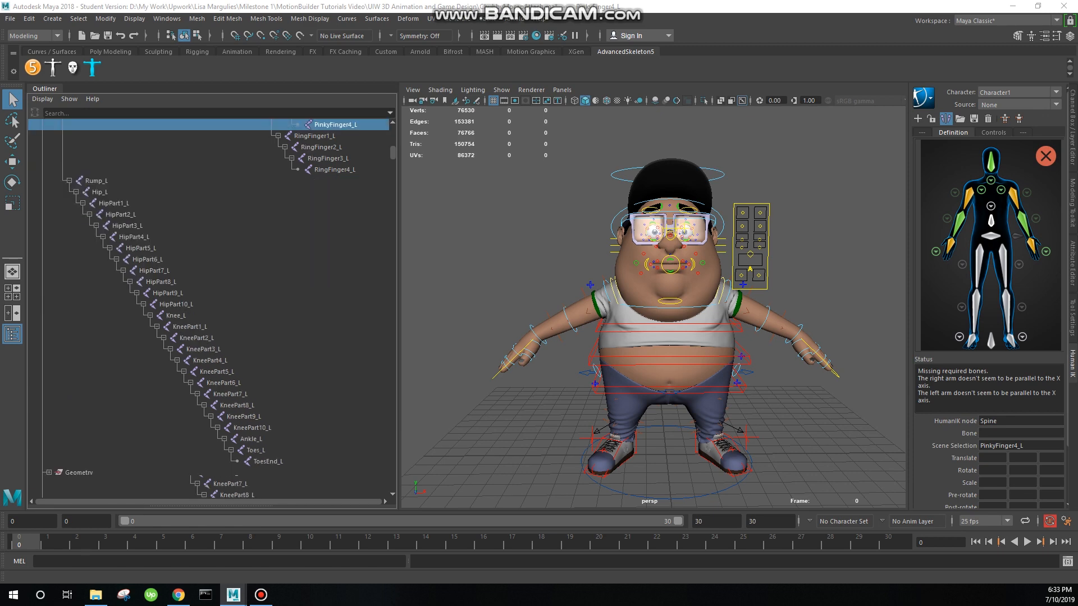
{"action": "scroll", "coordinate": [209, 309], "scroll_direction": "up", "scroll_amount": 20}
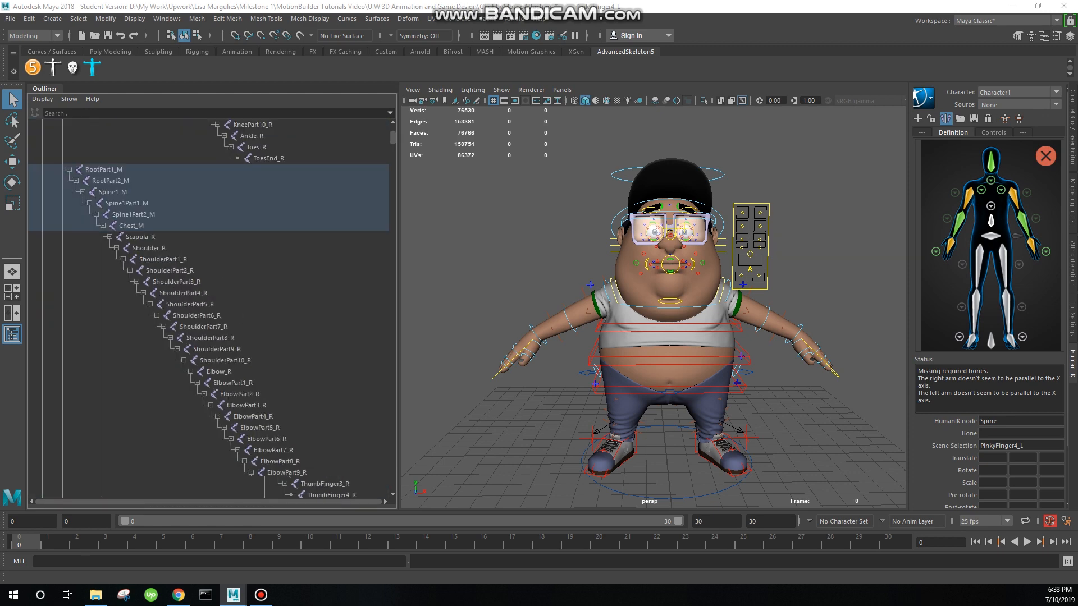
{"action": "left_click", "coordinate": [112, 192]}
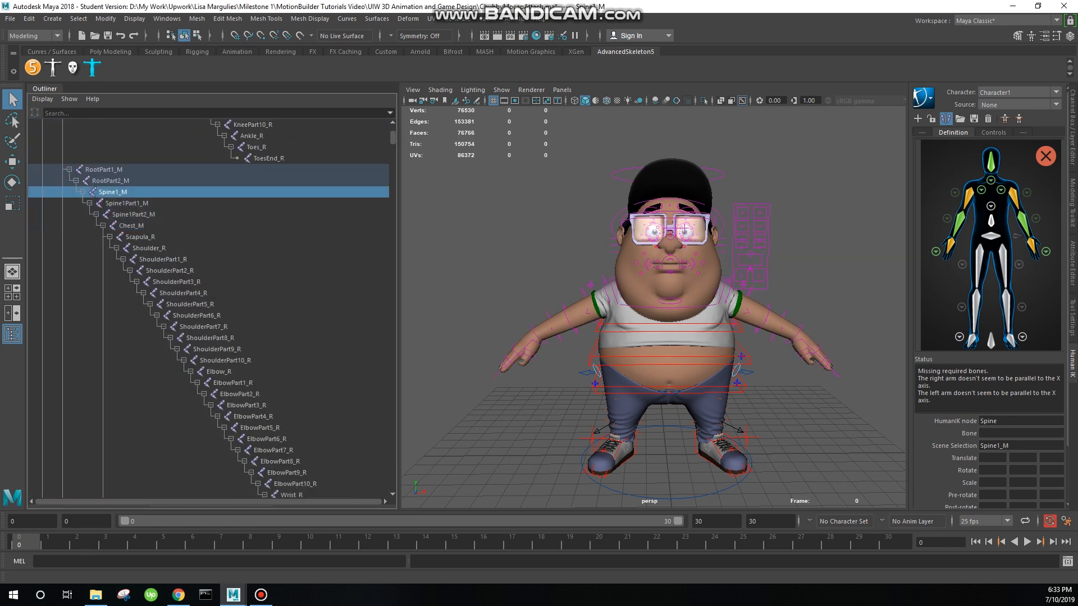
{"action": "right_click", "coordinate": [962, 220]}
{"action": "left_click", "coordinate": [988, 228]}
Step: In the detailed spine view, assign Spine1Part1_M and Spine1Part2_M to the Spine1 and Spine2 nodes
{"action": "left_click", "coordinate": [991, 206]}
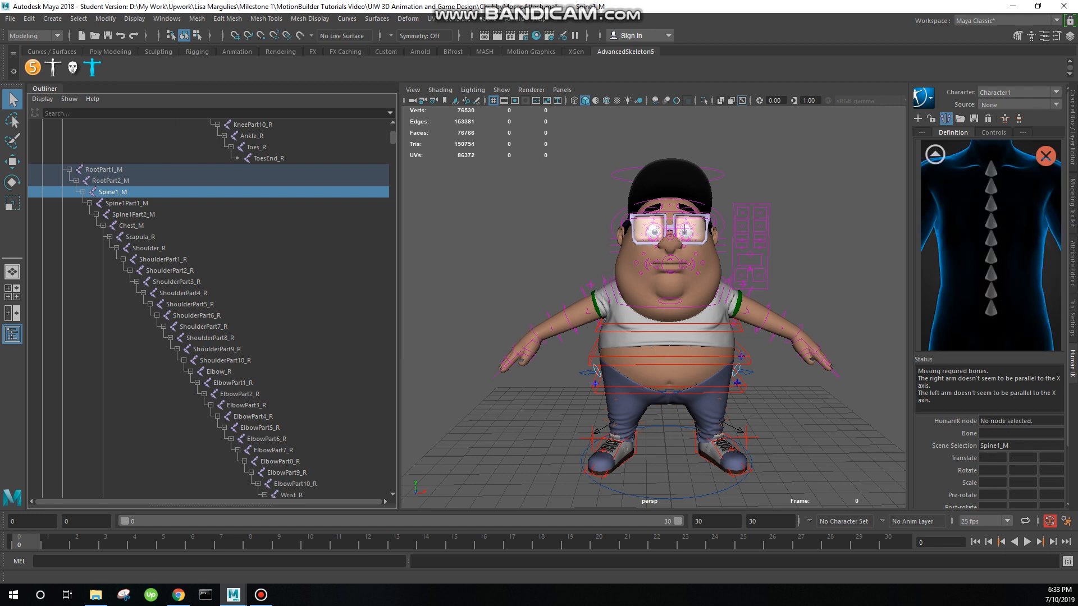
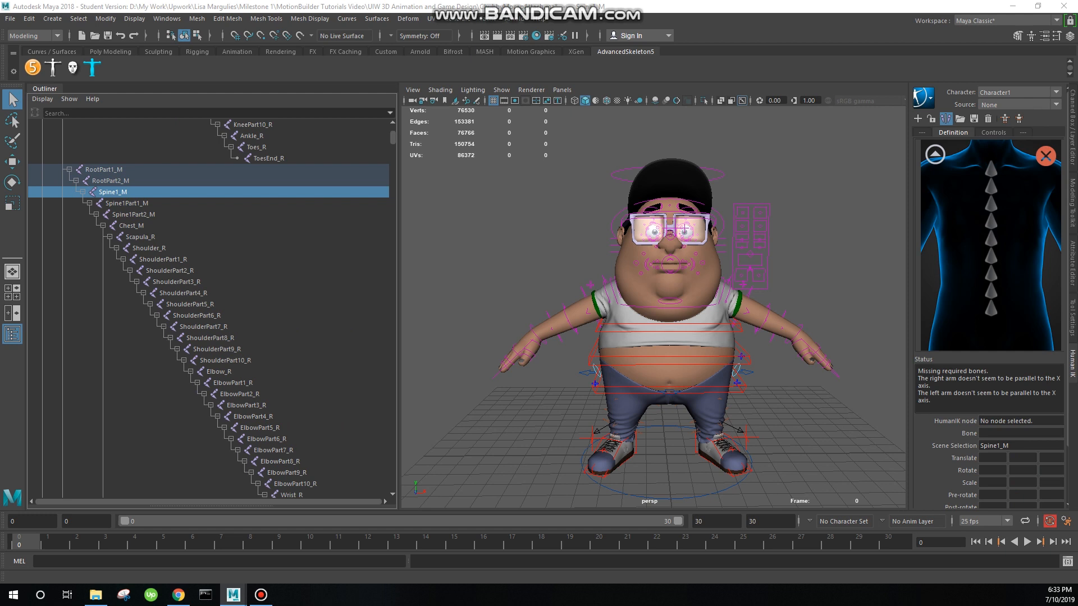
{"action": "key", "text": "Down"}
{"action": "right_click", "coordinate": [991, 309]}
{"action": "left_click", "coordinate": [1003, 318]}
{"action": "key", "text": "Down"}
{"action": "right_click", "coordinate": [991, 291]}
{"action": "left_click", "coordinate": [1002, 300]}
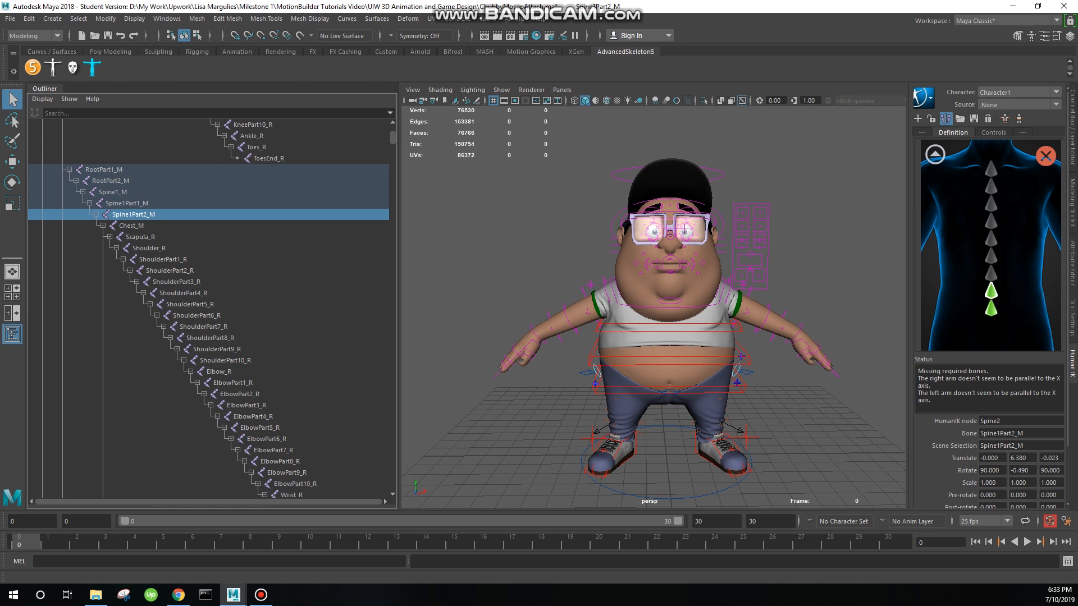
Step: Assign the Chest_M joint to the Spine3 node and return to the full-body definition view
{"action": "key", "text": "Down"}
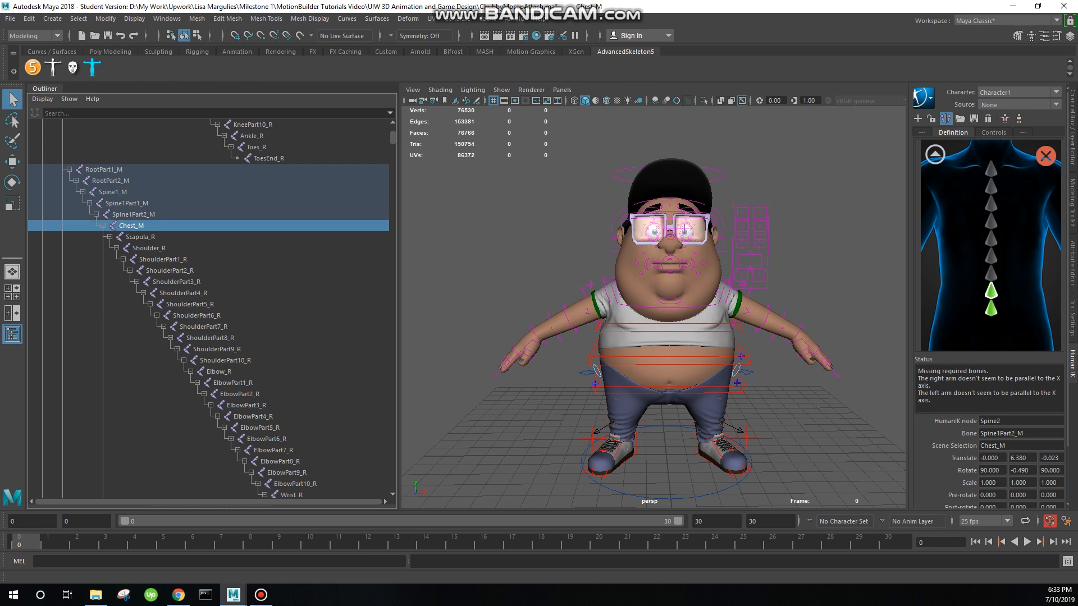
{"action": "right_click", "coordinate": [991, 275]}
{"action": "left_click", "coordinate": [1002, 284]}
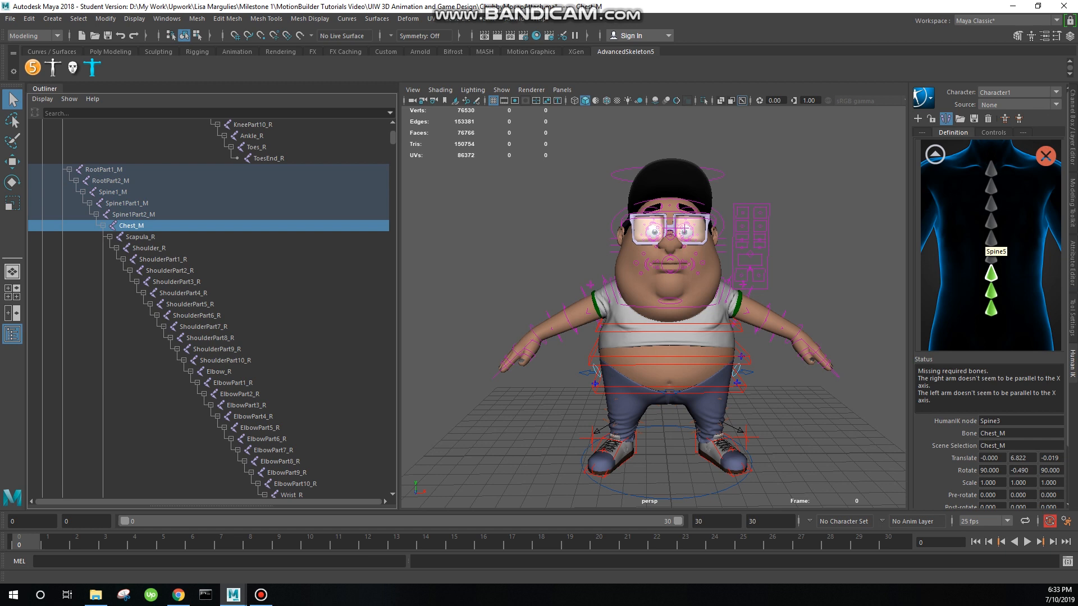
{"action": "left_click", "coordinate": [935, 154]}
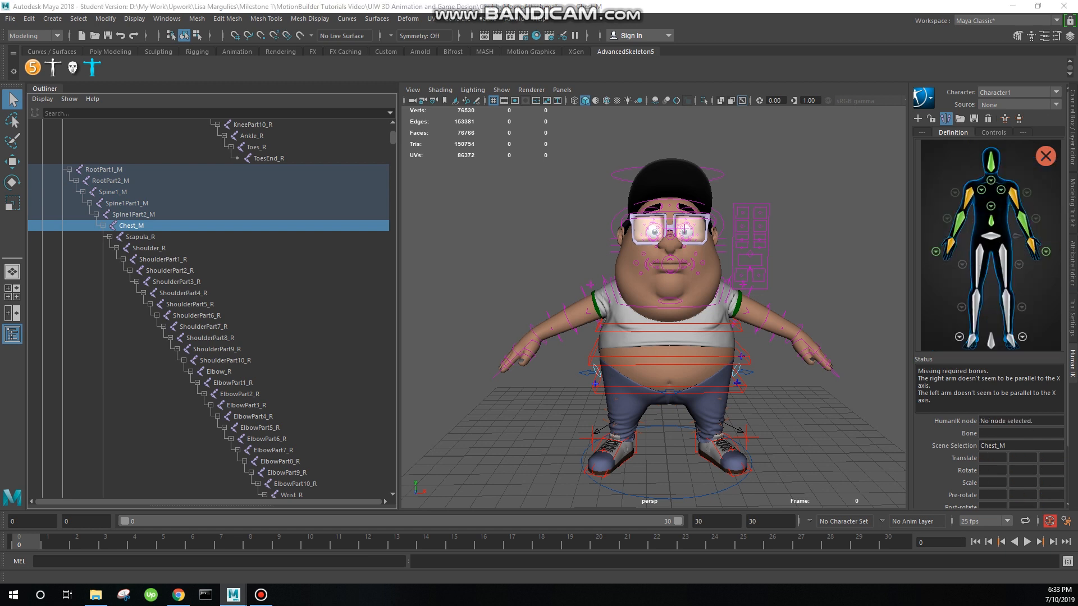
Step: Assign the Root_M joint to the HumanIK Hips node
{"action": "scroll", "coordinate": [383, 498], "scroll_direction": "up", "scroll_amount": 10}
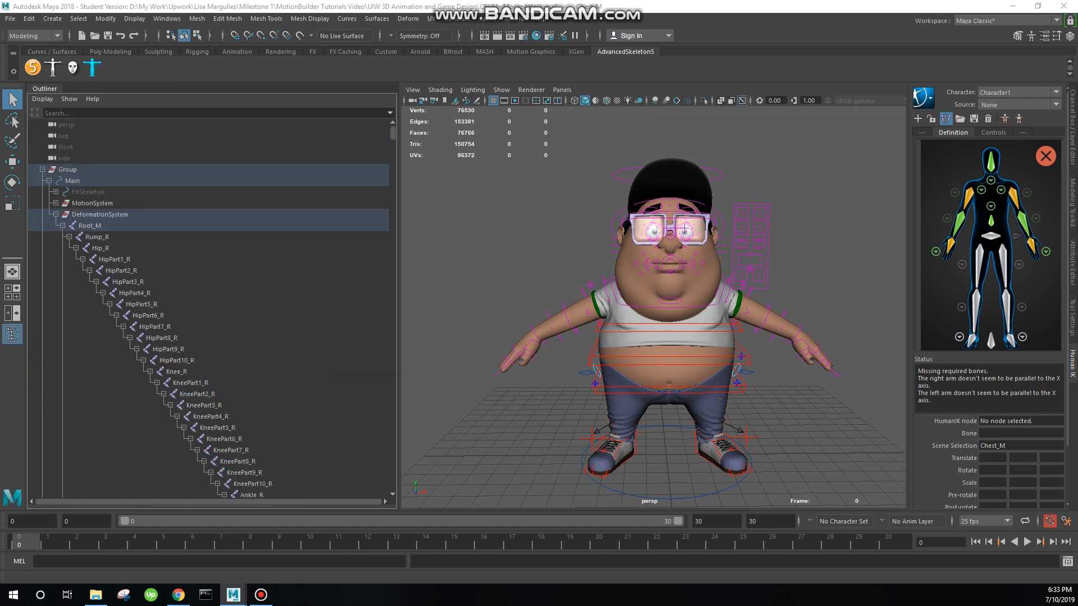
{"action": "left_click", "coordinate": [89, 226]}
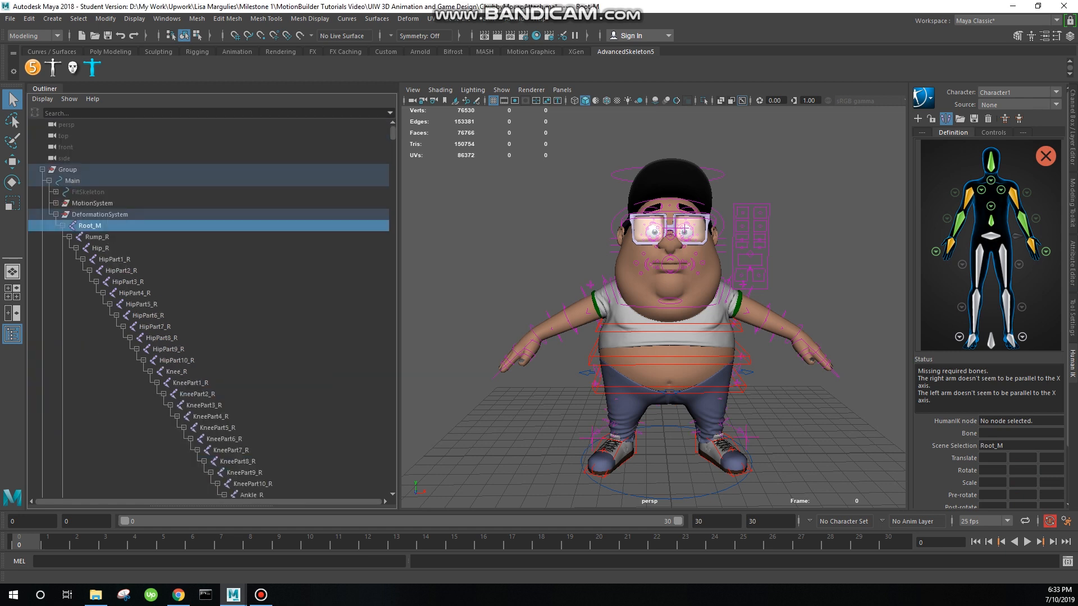
{"action": "right_click", "coordinate": [991, 237]}
{"action": "left_click", "coordinate": [985, 245]}
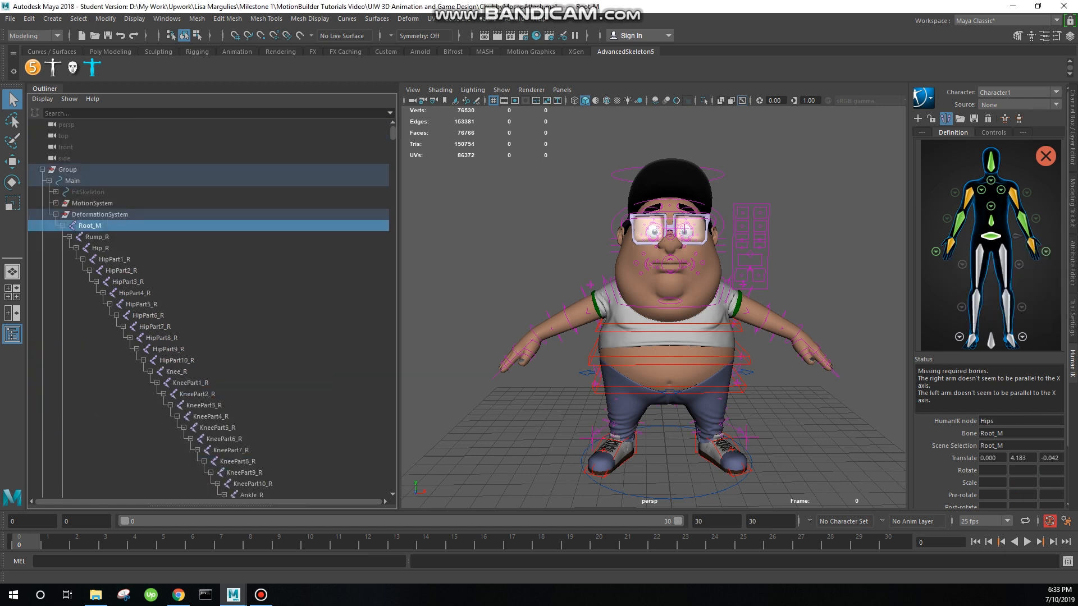
Step: Check where the Hip_L joint sits on the character and assign it to the LeftUpLeg node
{"action": "left_click", "coordinate": [1003, 259]}
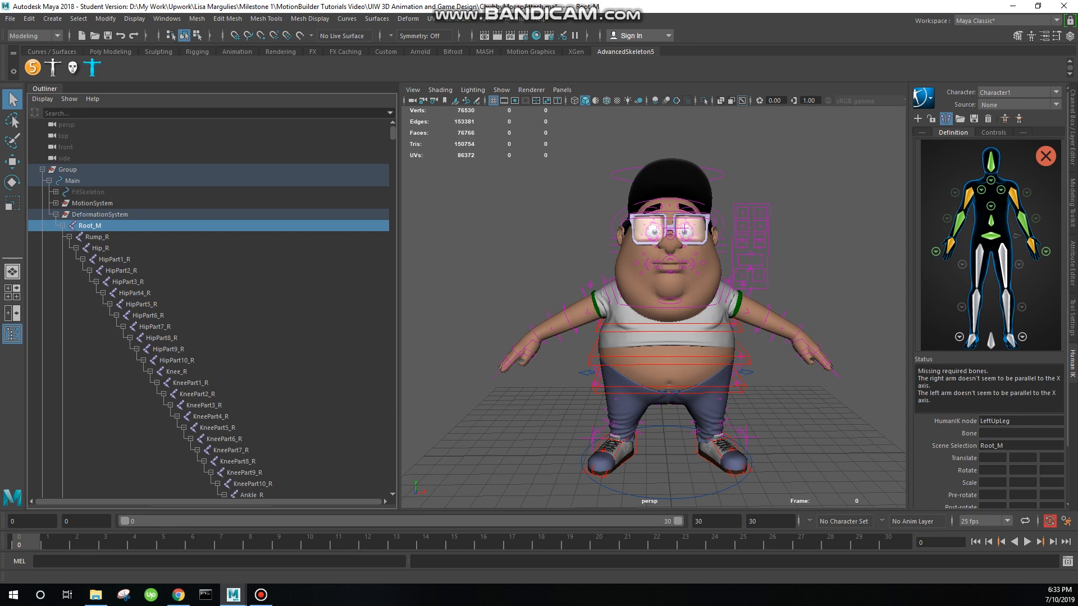
{"action": "scroll", "coordinate": [207, 304], "scroll_direction": "down", "scroll_amount": 10}
{"action": "scroll", "coordinate": [383, 497], "scroll_direction": "up", "scroll_amount": 5}
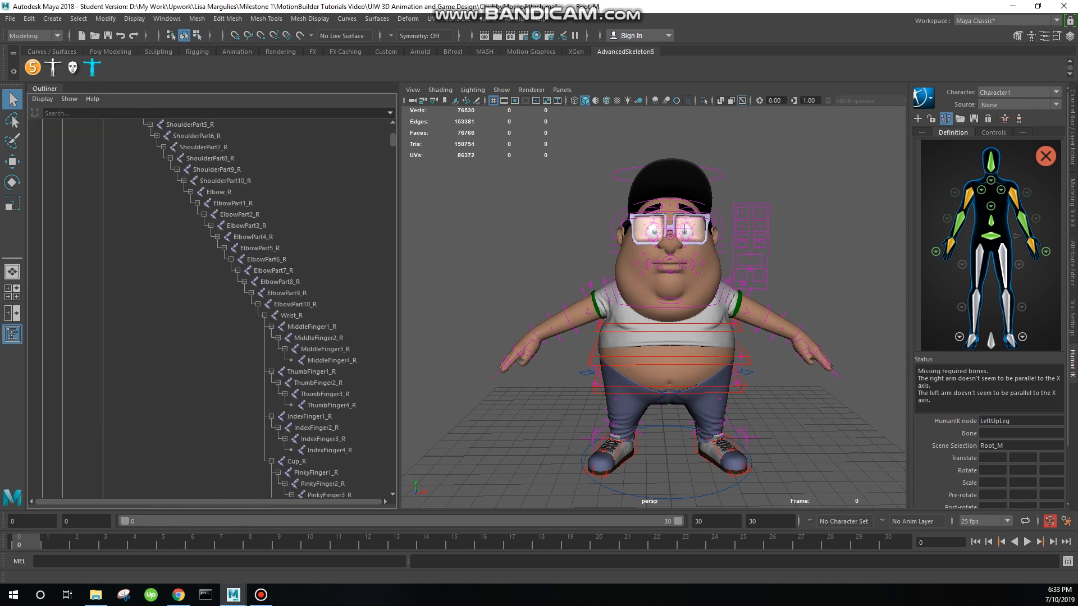
{"action": "scroll", "coordinate": [383, 498], "scroll_direction": "up", "scroll_amount": 10}
{"action": "scroll", "coordinate": [383, 497], "scroll_direction": "down", "scroll_amount": 15}
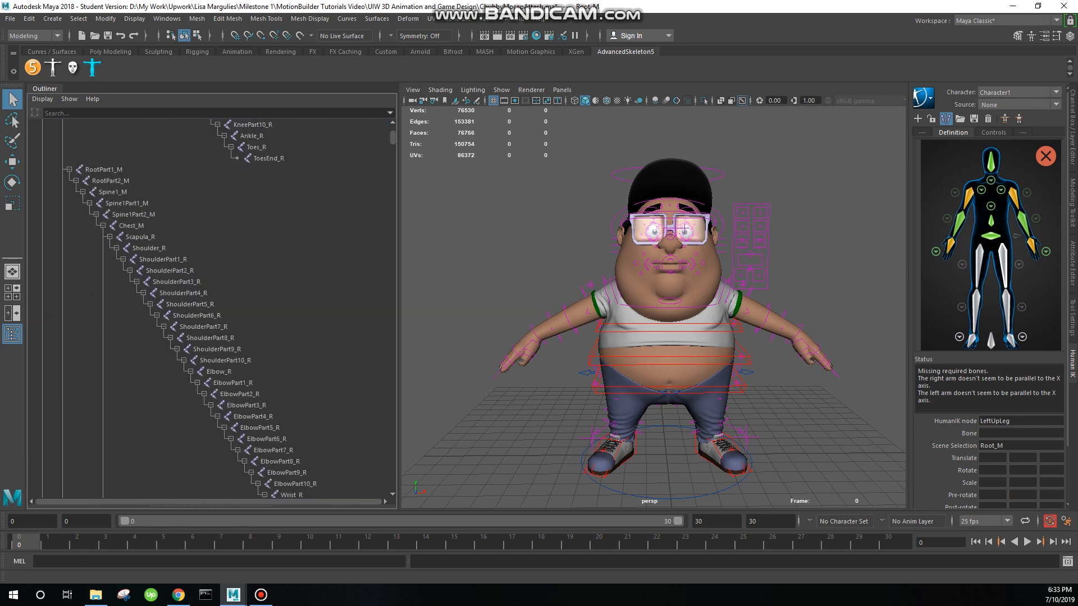
{"action": "scroll", "coordinate": [383, 497], "scroll_direction": "down", "scroll_amount": 20}
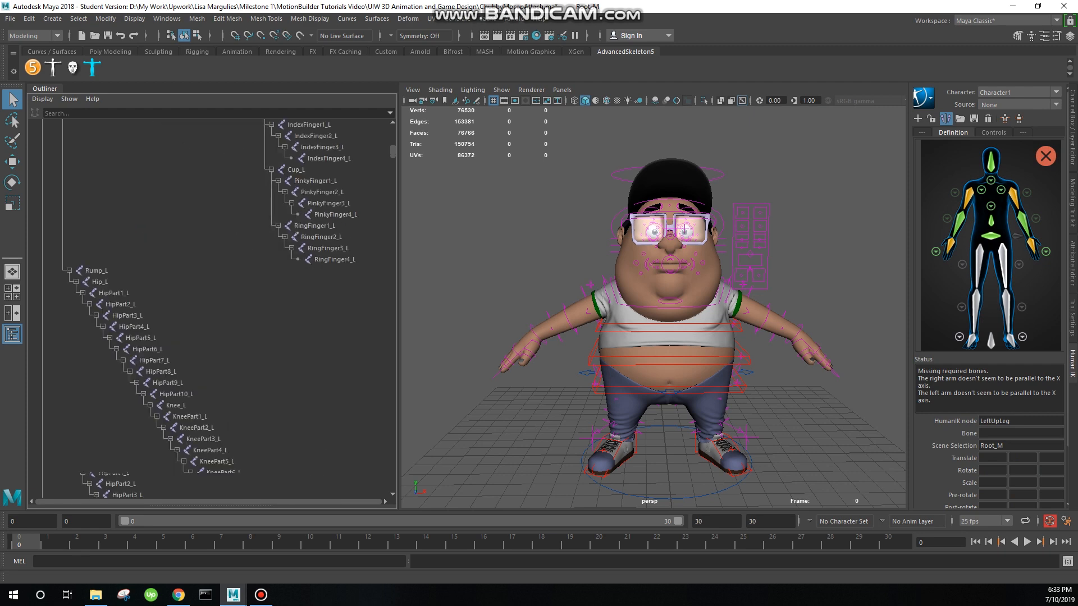
{"action": "left_click", "coordinate": [100, 192]}
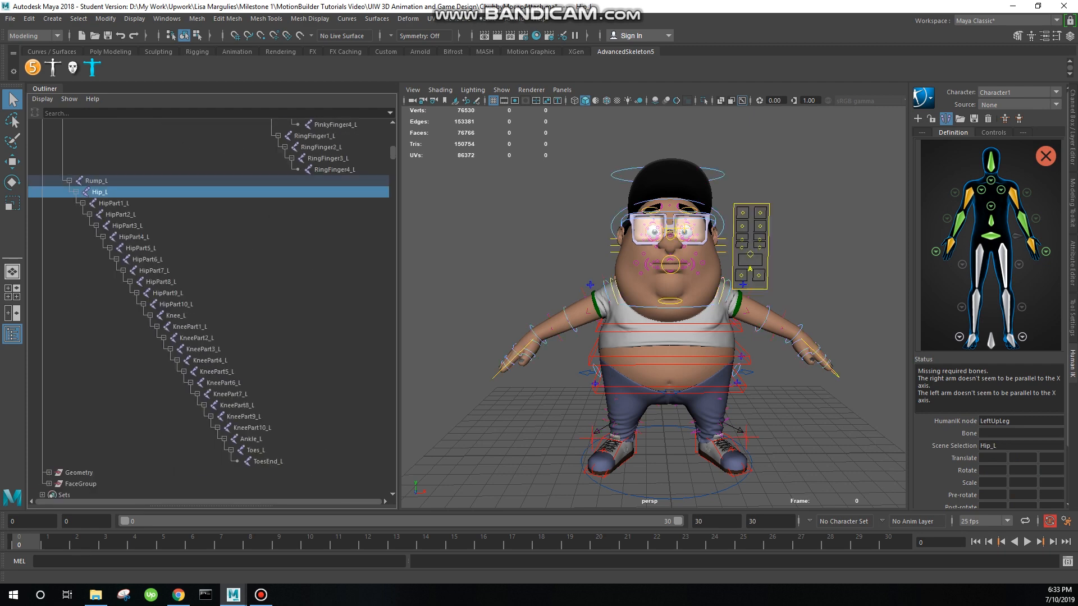
{"action": "key", "text": "w"}
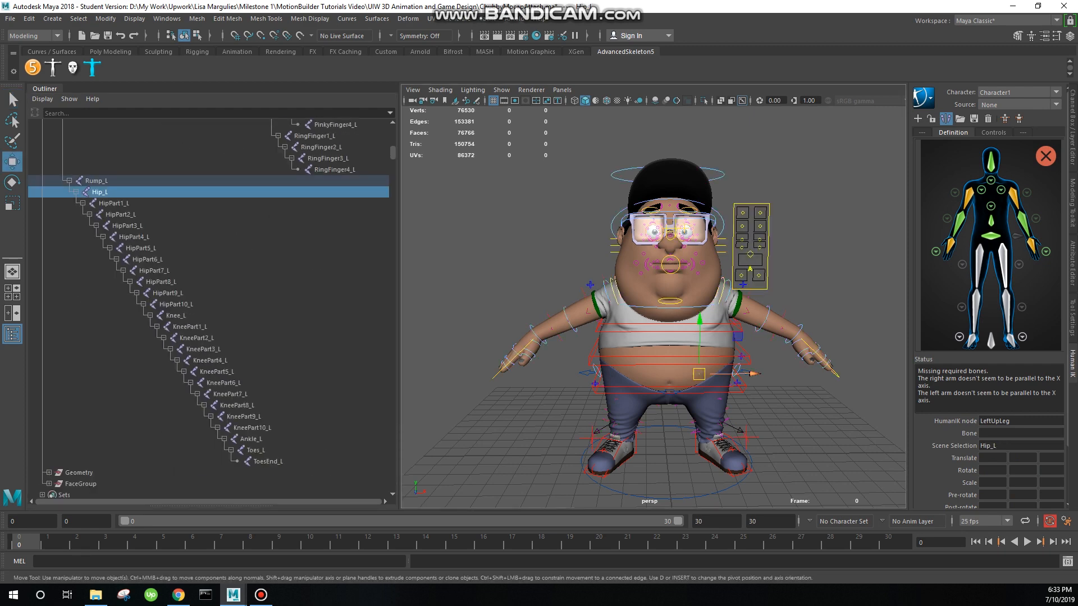
{"action": "left_click_drag", "start_coordinate": [651, 315], "coordinate": [651, 292], "text": "alt"}
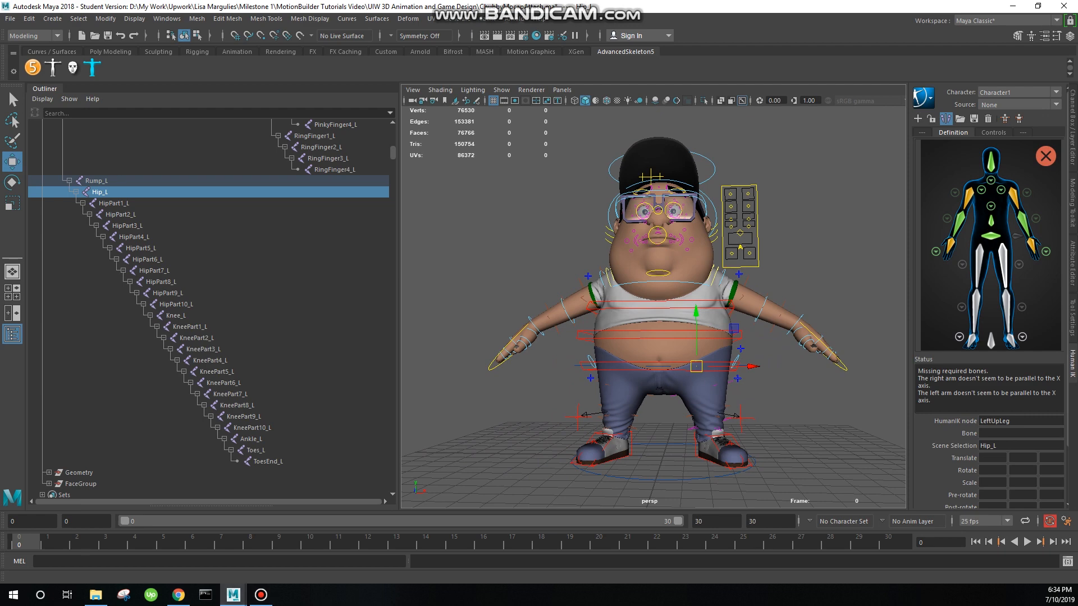
{"action": "left_click_drag", "start_coordinate": [730, 314], "coordinate": [747, 329], "text": "alt"}
{"action": "middle_click_drag", "start_coordinate": [748, 329], "coordinate": [706, 326], "text": "alt"}
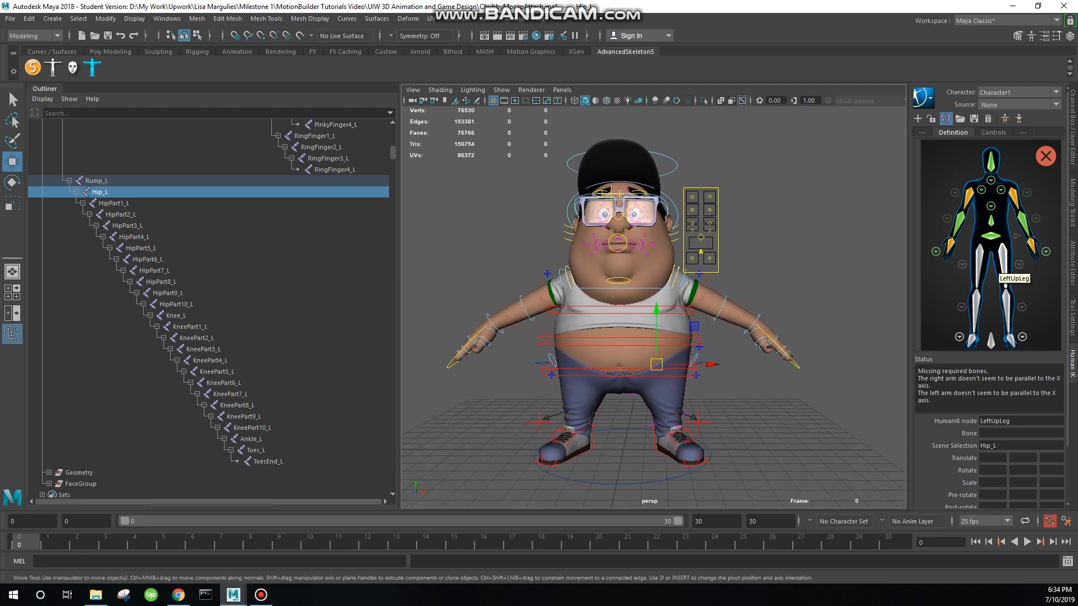
{"action": "right_click", "coordinate": [1003, 252]}
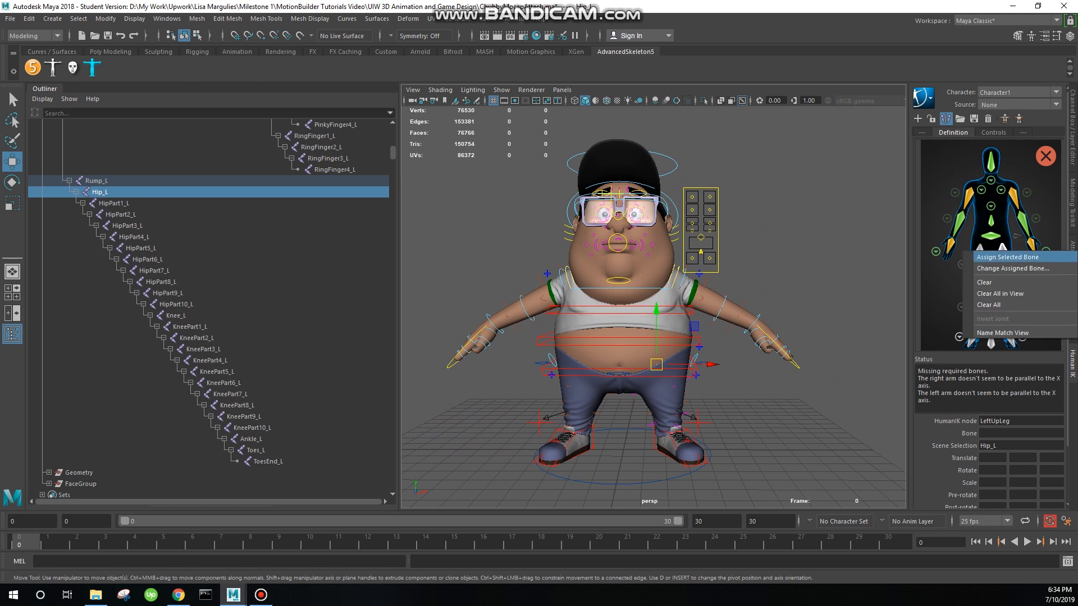
{"action": "left_click", "coordinate": [1006, 257]}
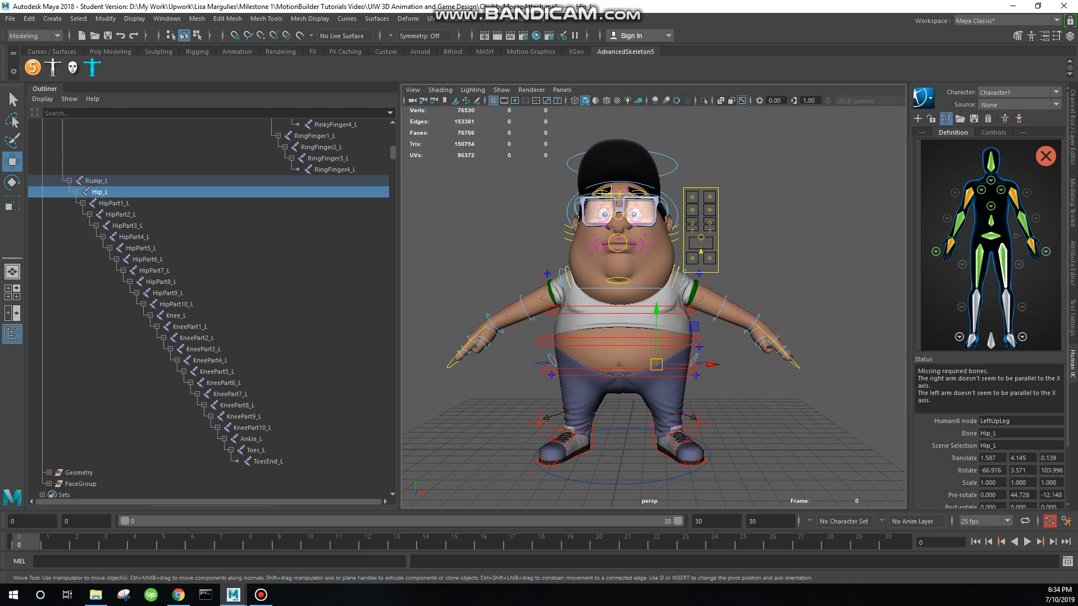
Step: In the left upper leg's roll view, assign HipPart1_L, HipPart2_L and HipPart3_L to LeafLeftUpLegRoll1, LeafLeftUpLegRoll2 and LeafLeftUpLegRoll3
{"action": "left_click", "coordinate": [1018, 264]}
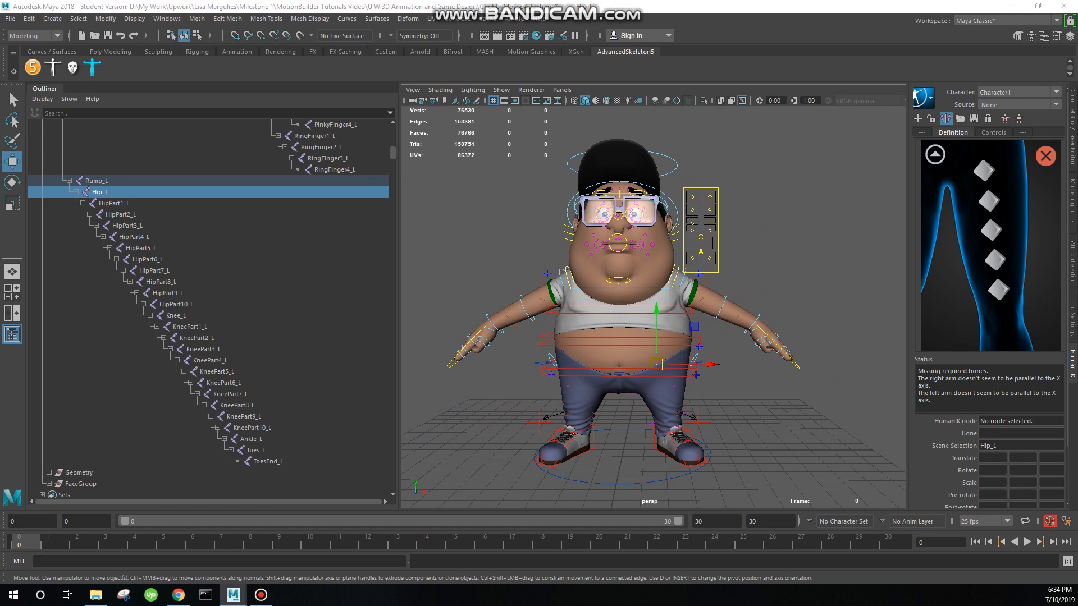
{"action": "key", "text": "Down"}
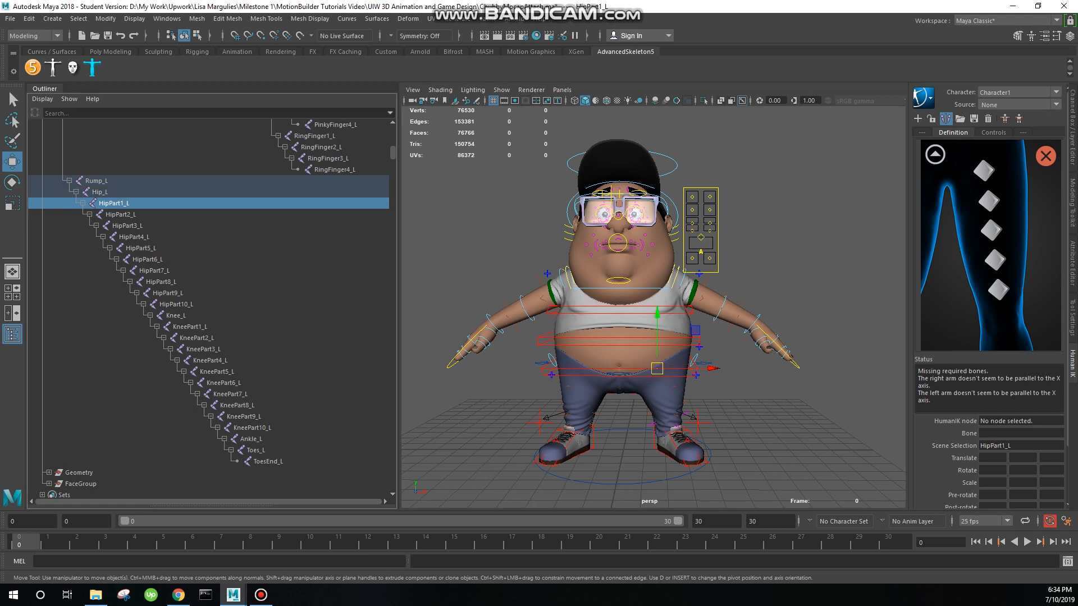
{"action": "right_click", "coordinate": [984, 171]}
{"action": "left_click", "coordinate": [1005, 177]}
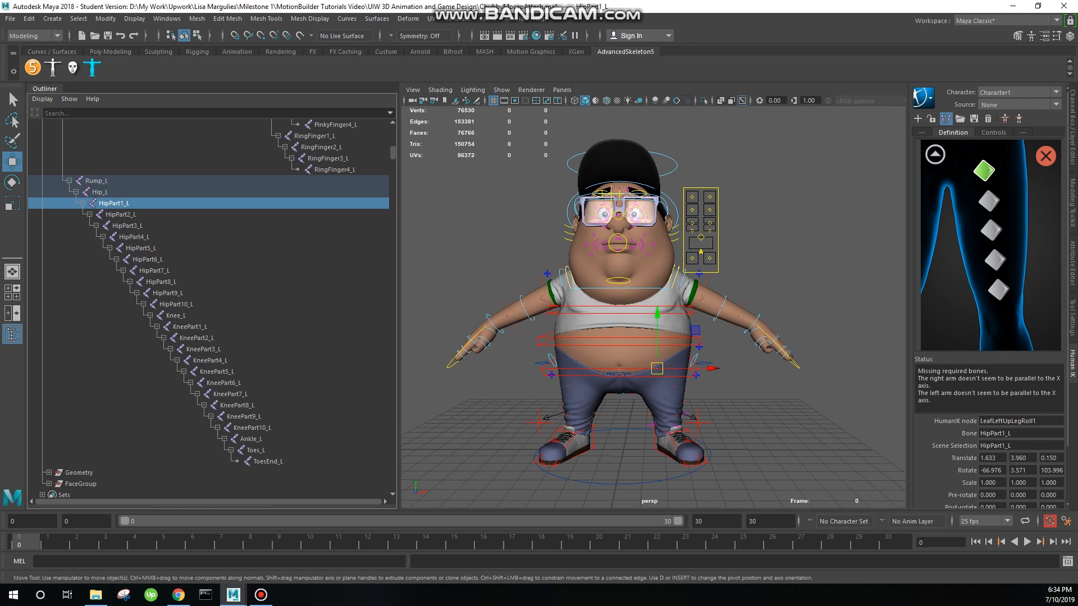
{"action": "key", "text": "Down"}
{"action": "right_click", "coordinate": [989, 200]}
{"action": "left_click", "coordinate": [1010, 207]}
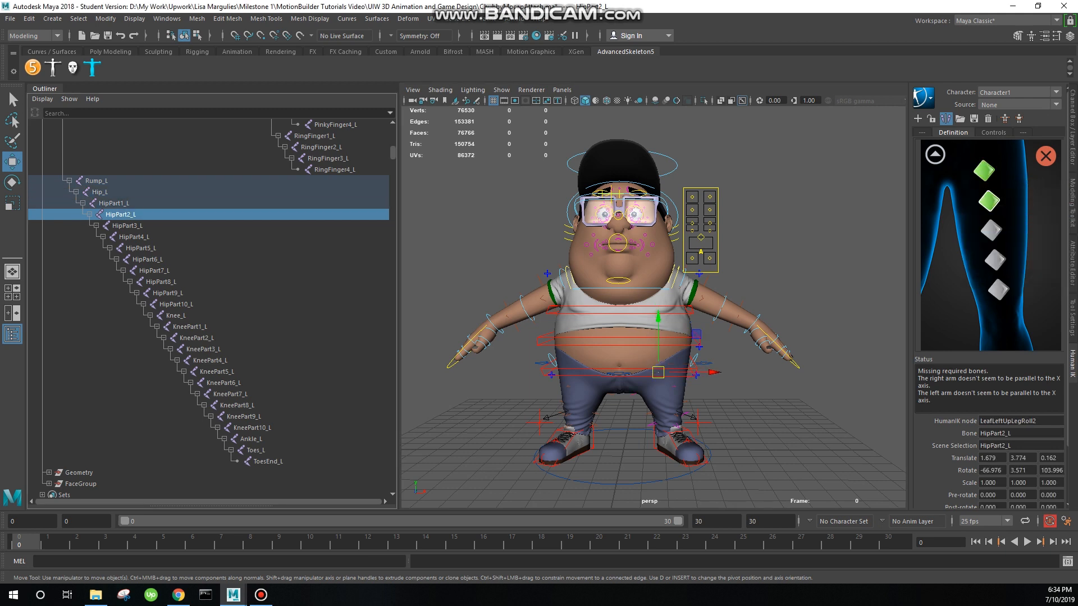
{"action": "key", "text": "Down"}
{"action": "right_click", "coordinate": [991, 230]}
{"action": "left_click", "coordinate": [1012, 236]}
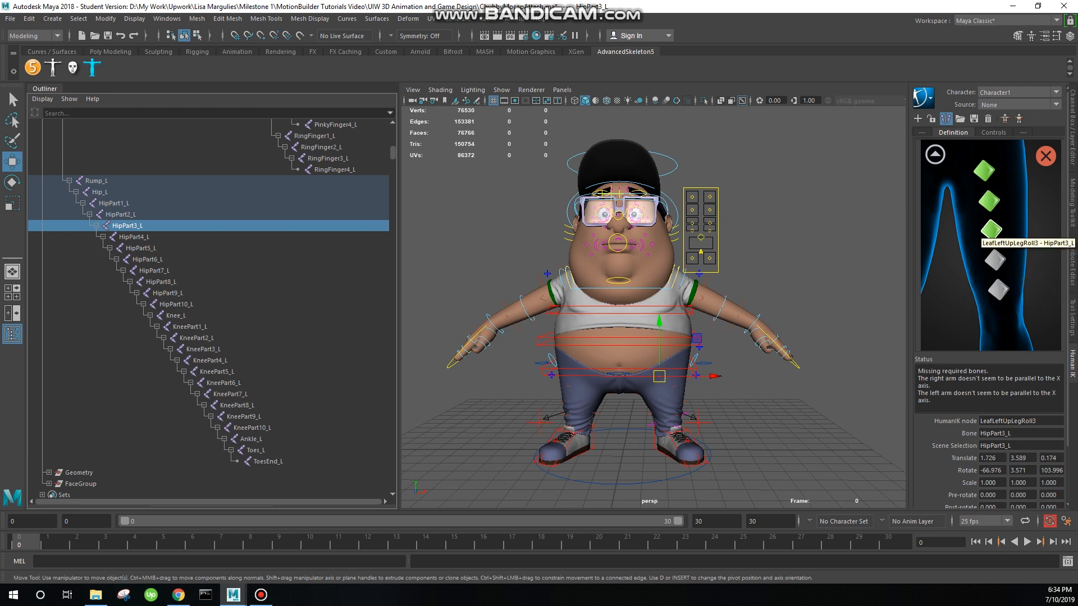
Step: Assign HipPart4_L and HipPart5_L to the LeafLeftUpLegRoll4 and LeafLeftUpLegRoll5 nodes
{"action": "key", "text": "Down"}
{"action": "right_click", "coordinate": [995, 260]}
{"action": "left_click", "coordinate": [1016, 266]}
{"action": "key", "text": "Down"}
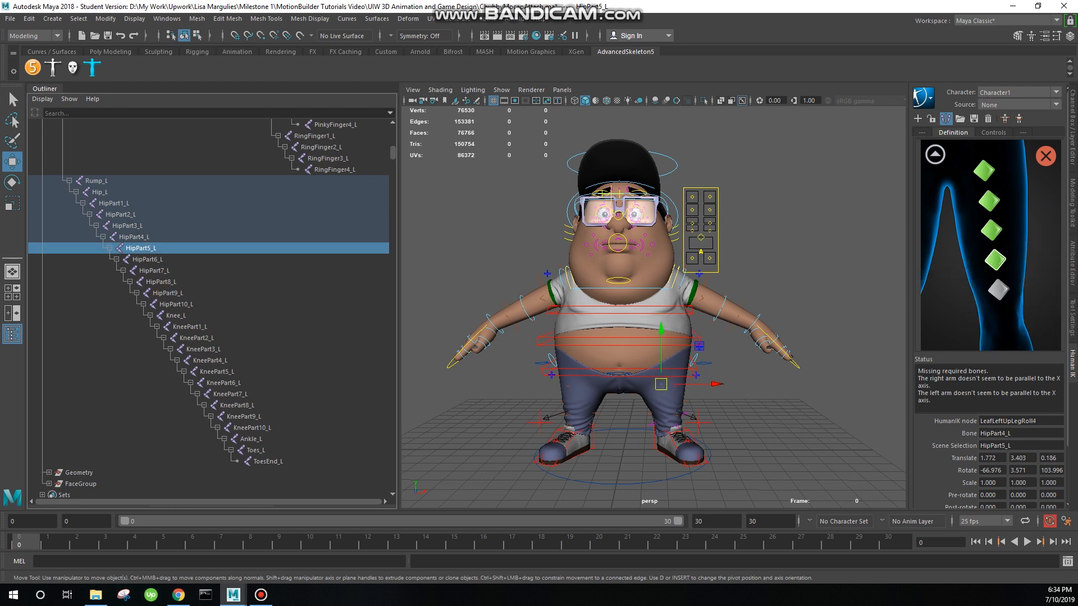
{"action": "right_click", "coordinate": [998, 290]}
{"action": "left_click", "coordinate": [1020, 296]}
Step: Review the HipPart1_L to HipPart5_L joints one by one, look at the right hip roll view, and return to the full-body view
{"action": "left_click", "coordinate": [114, 204]}
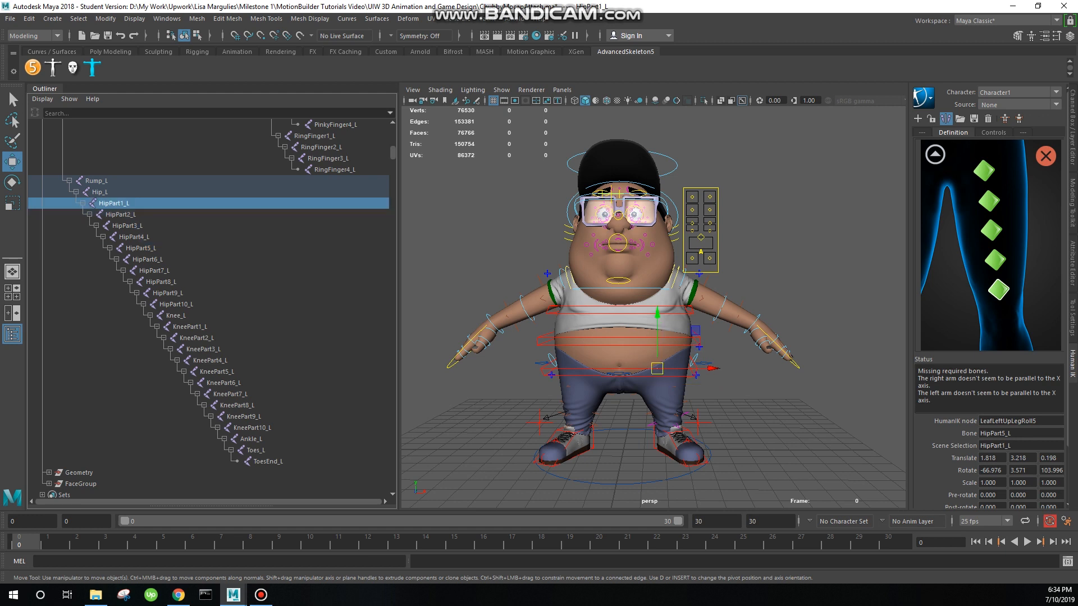
{"action": "left_click", "coordinate": [121, 215]}
{"action": "left_click", "coordinate": [127, 226]}
{"action": "left_click", "coordinate": [134, 237]}
{"action": "left_click", "coordinate": [141, 248]}
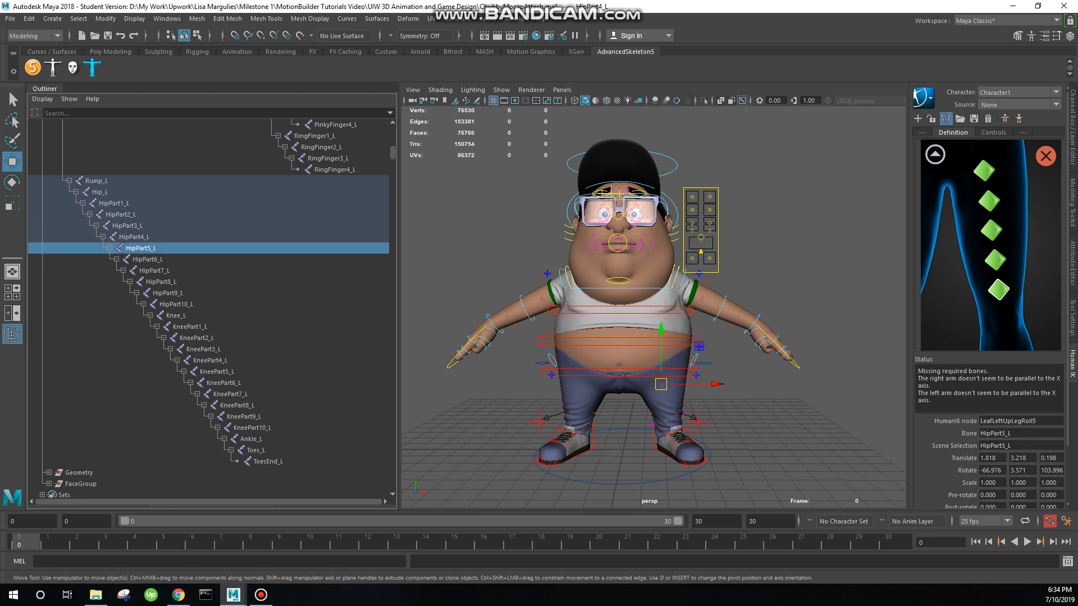
{"action": "left_click", "coordinate": [935, 154]}
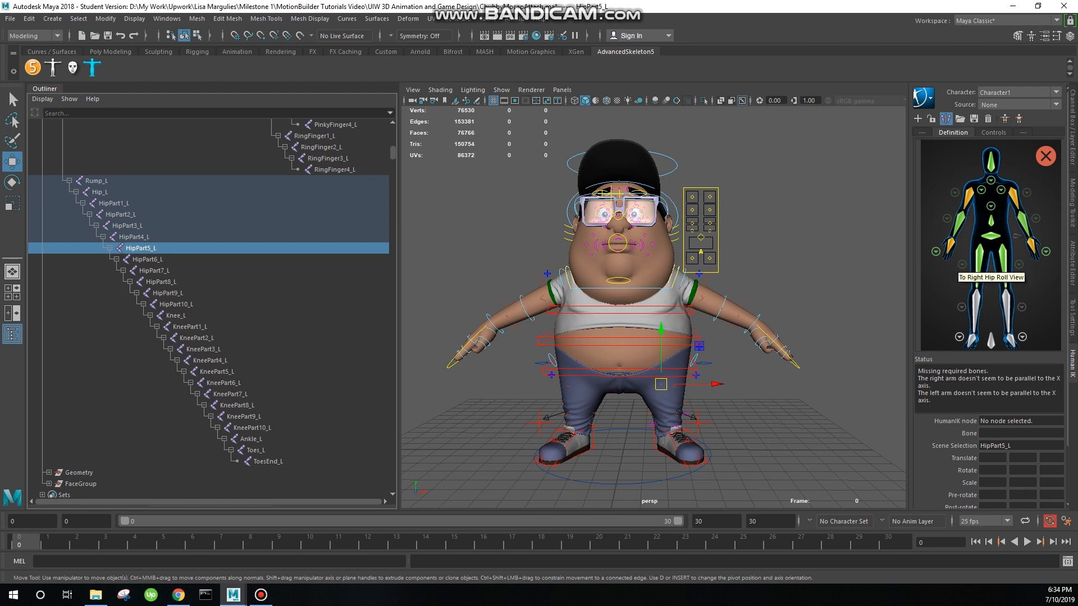
{"action": "left_click", "coordinate": [960, 264]}
{"action": "left_click", "coordinate": [935, 155]}
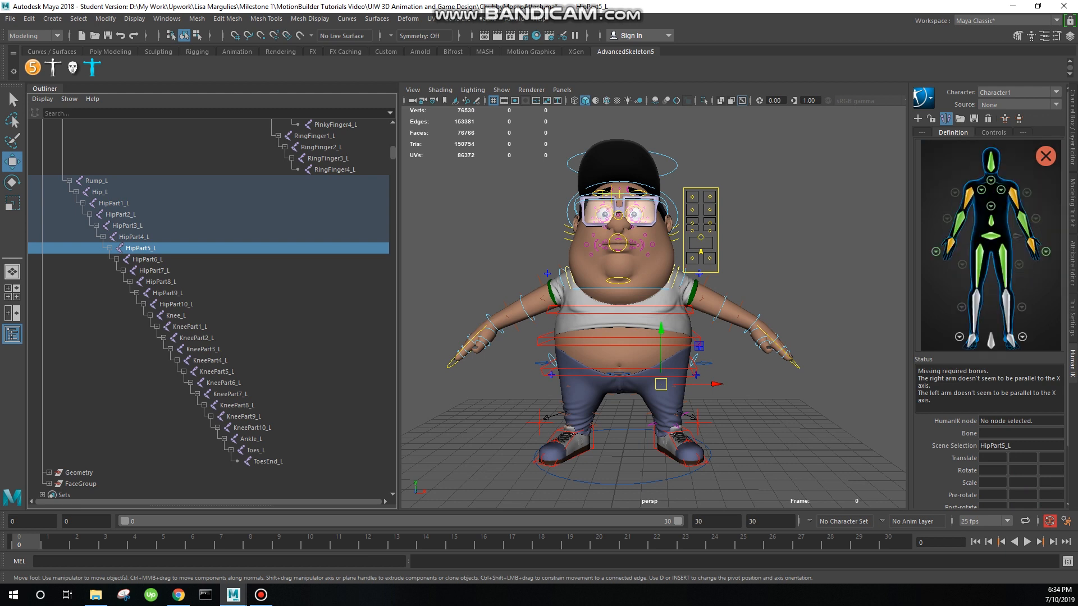
Step: Assign the Knee_L joint to the LeftLeg node
{"action": "left_click", "coordinate": [1016, 286]}
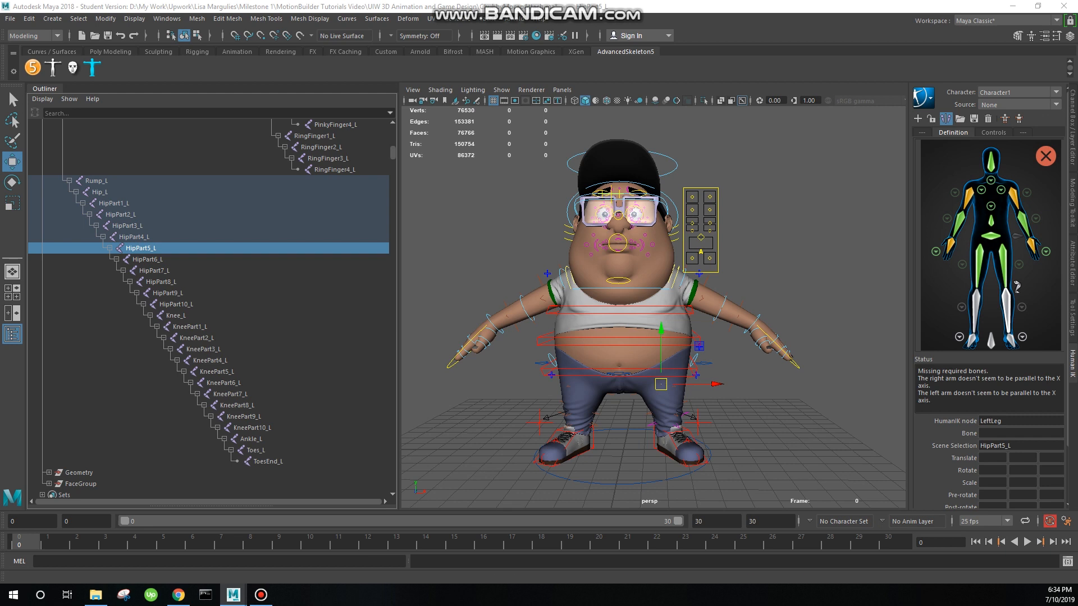
{"action": "left_click", "coordinate": [176, 316]}
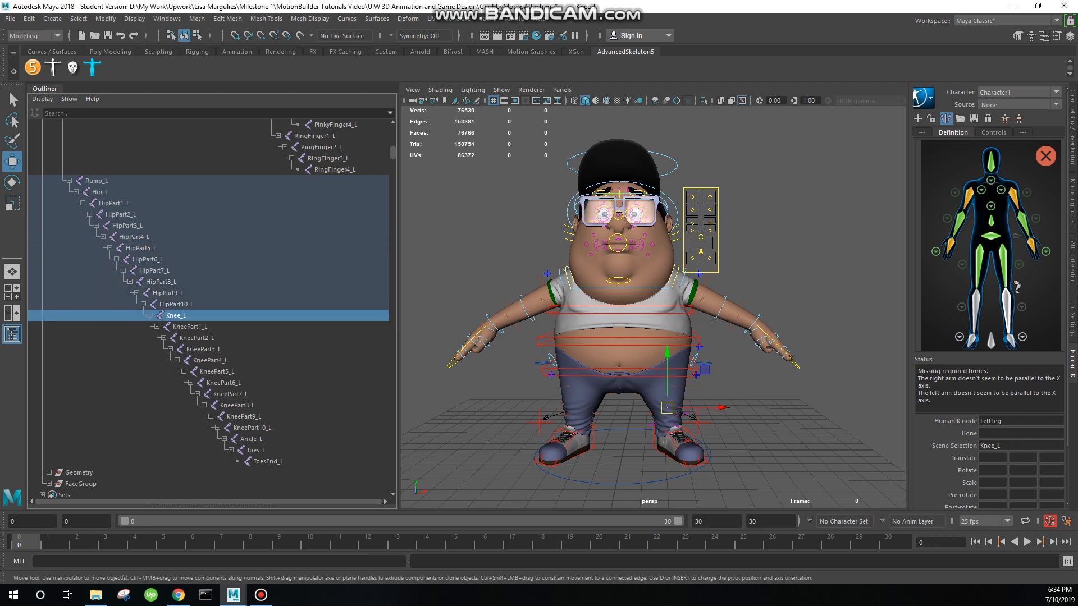
{"action": "right_click", "coordinate": [1007, 307]}
{"action": "left_click", "coordinate": [1008, 314]}
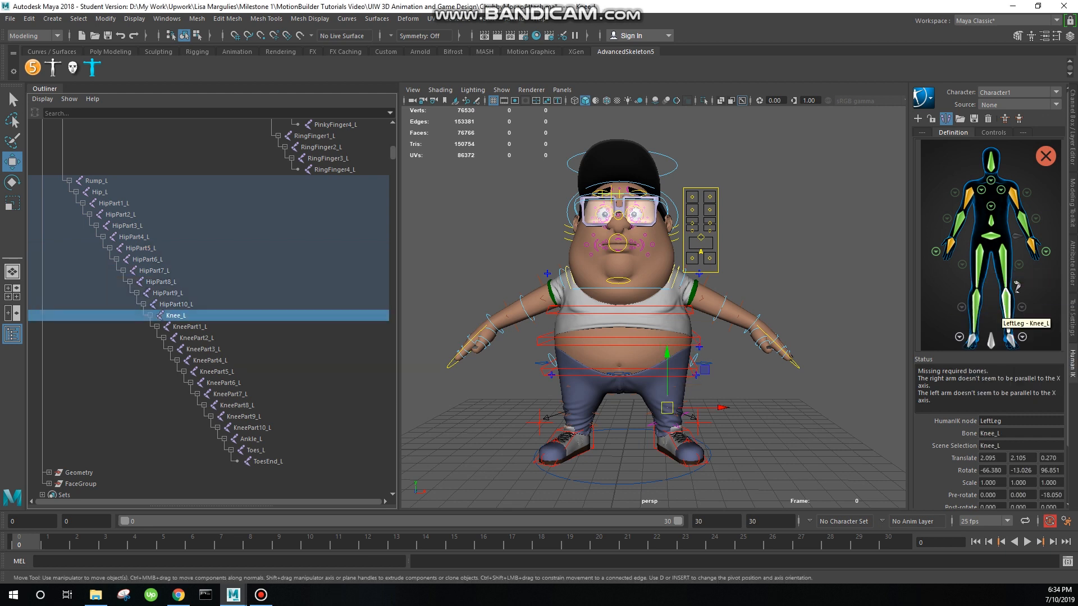
Step: In the left knee roll view, assign KneePart1_L and KneePart2_L to LeafLeftLegRoll1 and LeafLeftLegRoll2
{"action": "left_click", "coordinate": [1019, 306]}
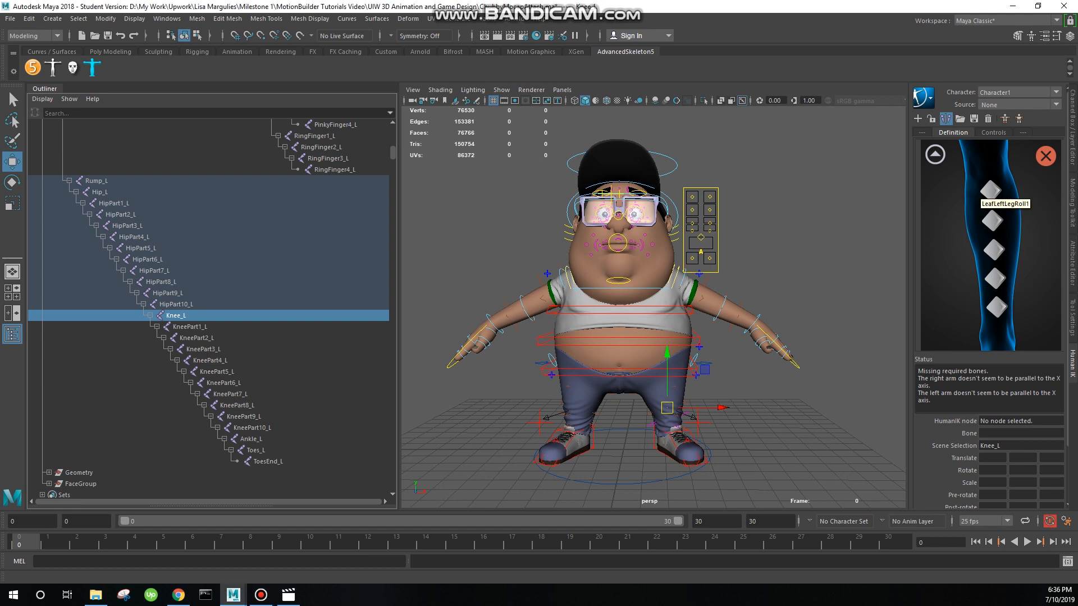
{"action": "left_click", "coordinate": [934, 155]}
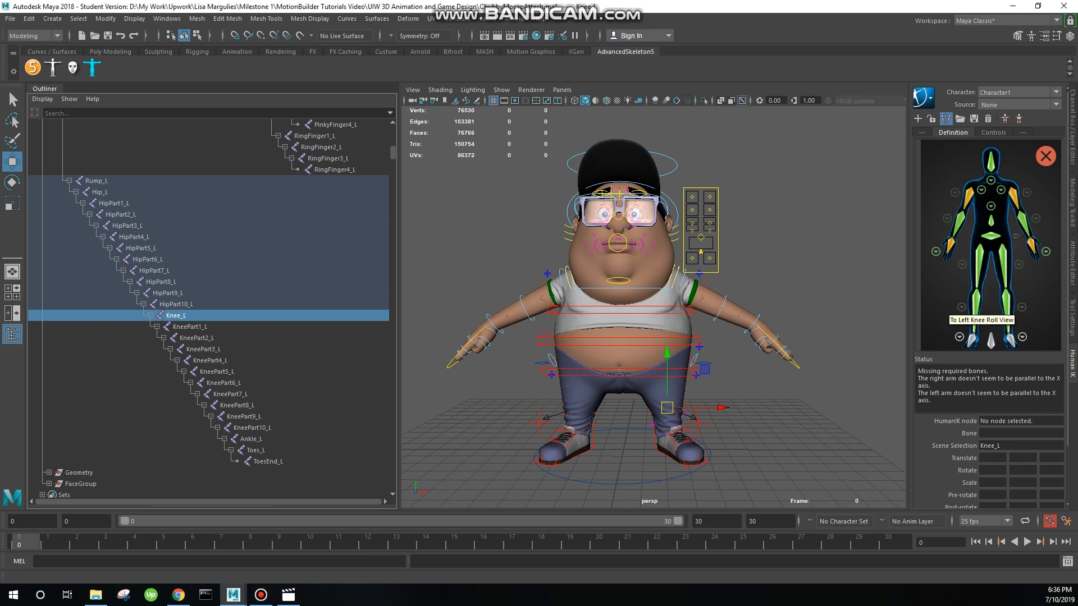
{"action": "left_click", "coordinate": [962, 307]}
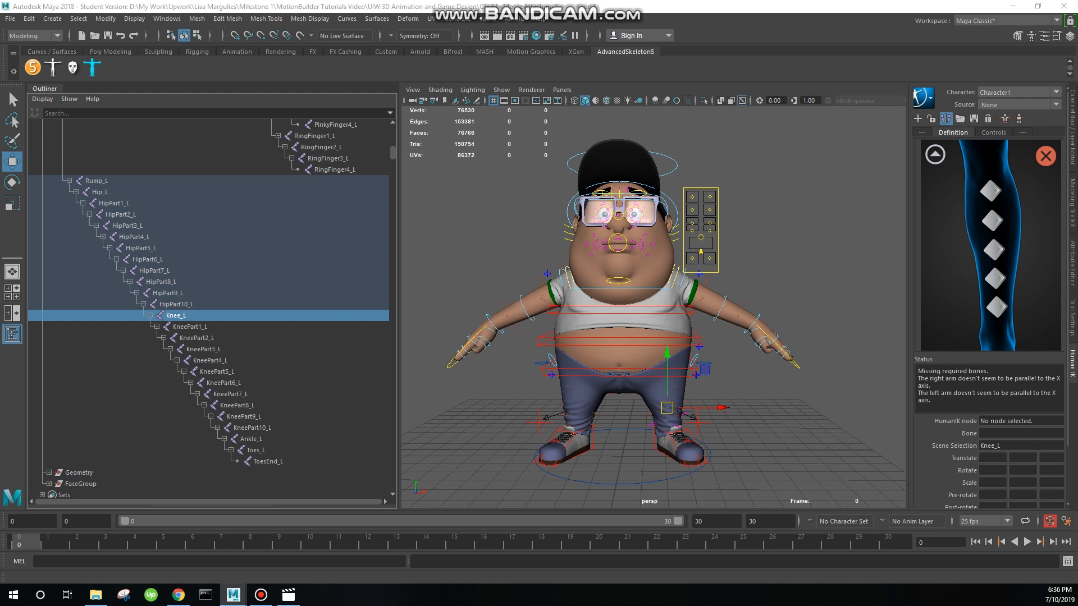
{"action": "left_click", "coordinate": [190, 326]}
{"action": "right_click", "coordinate": [991, 195]}
{"action": "left_click", "coordinate": [1005, 201]}
{"action": "left_click", "coordinate": [193, 338]}
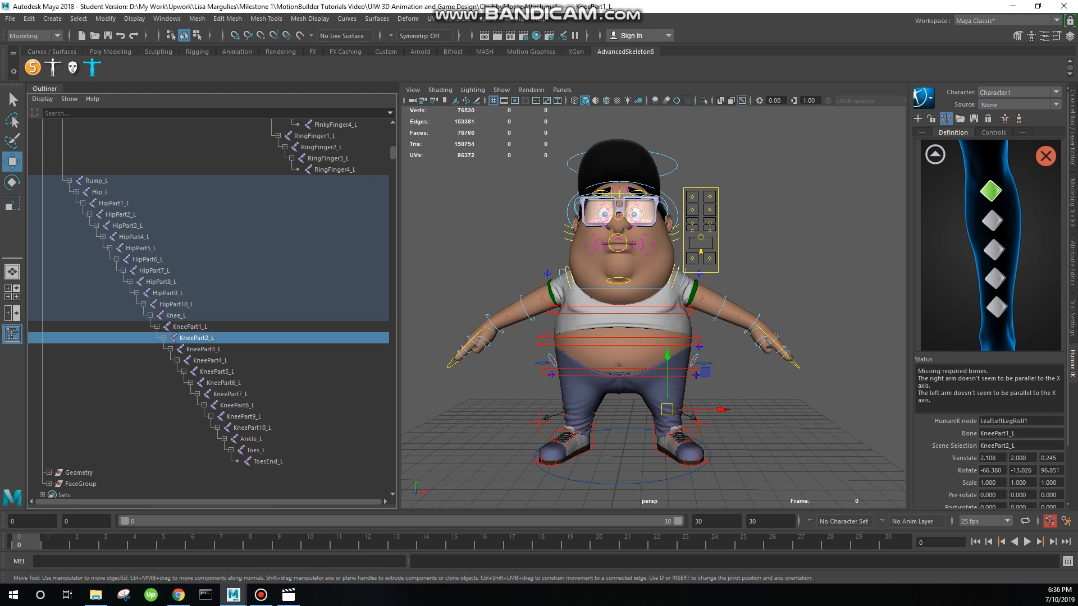
{"action": "right_click", "coordinate": [992, 217]}
{"action": "left_click", "coordinate": [1010, 235]}
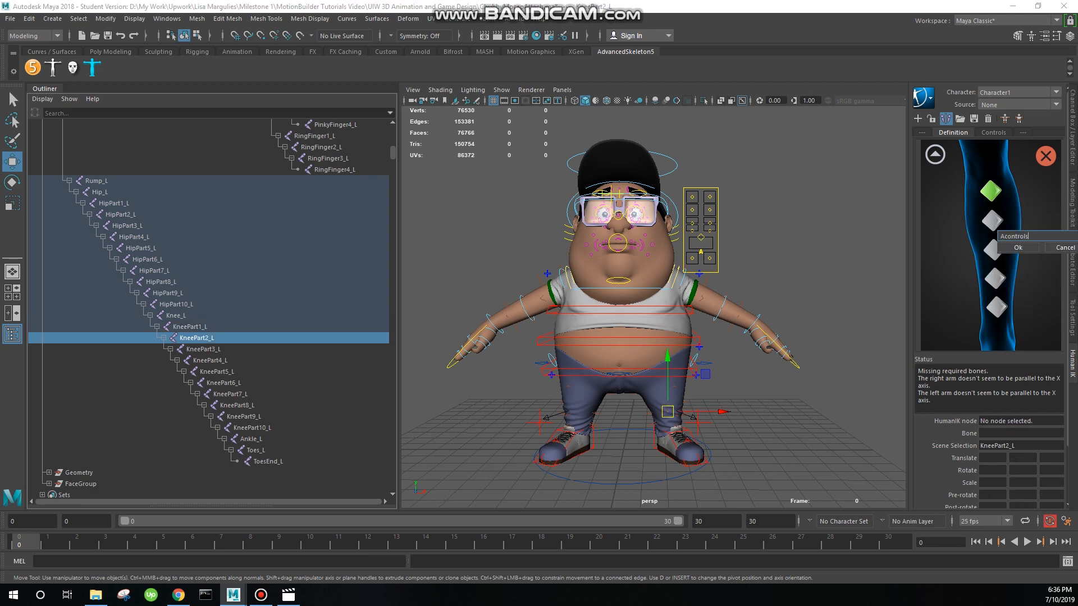
{"action": "left_click", "coordinate": [1063, 248]}
{"action": "right_click", "coordinate": [992, 218]}
{"action": "left_click", "coordinate": [998, 224]}
Step: Assign KneePart3_L, KneePart4_L and KneePart5_L to LeafLeftLegRoll3, LeafLeftLegRoll4 and LeafLeftLegRoll5, and return to the full-body view
{"action": "left_click", "coordinate": [202, 349]}
{"action": "right_click", "coordinate": [994, 249]}
{"action": "left_click", "coordinate": [1000, 255]}
{"action": "left_click", "coordinate": [207, 360]}
{"action": "right_click", "coordinate": [995, 278]}
{"action": "left_click", "coordinate": [1002, 285]}
{"action": "left_click", "coordinate": [213, 372]}
{"action": "right_click", "coordinate": [997, 308]}
{"action": "left_click", "coordinate": [1003, 315]}
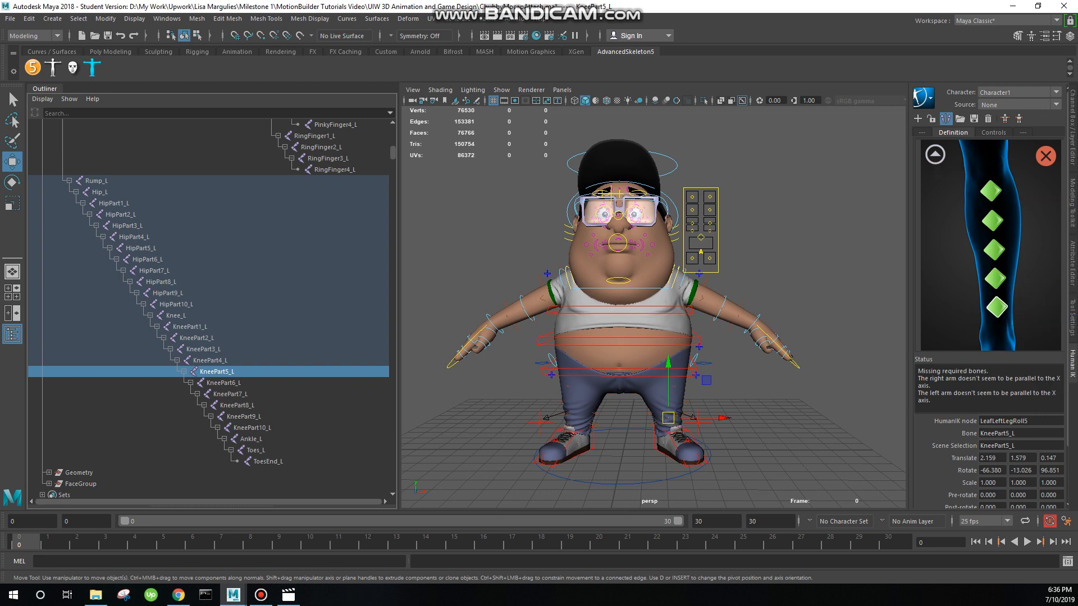
{"action": "left_click", "coordinate": [190, 327]}
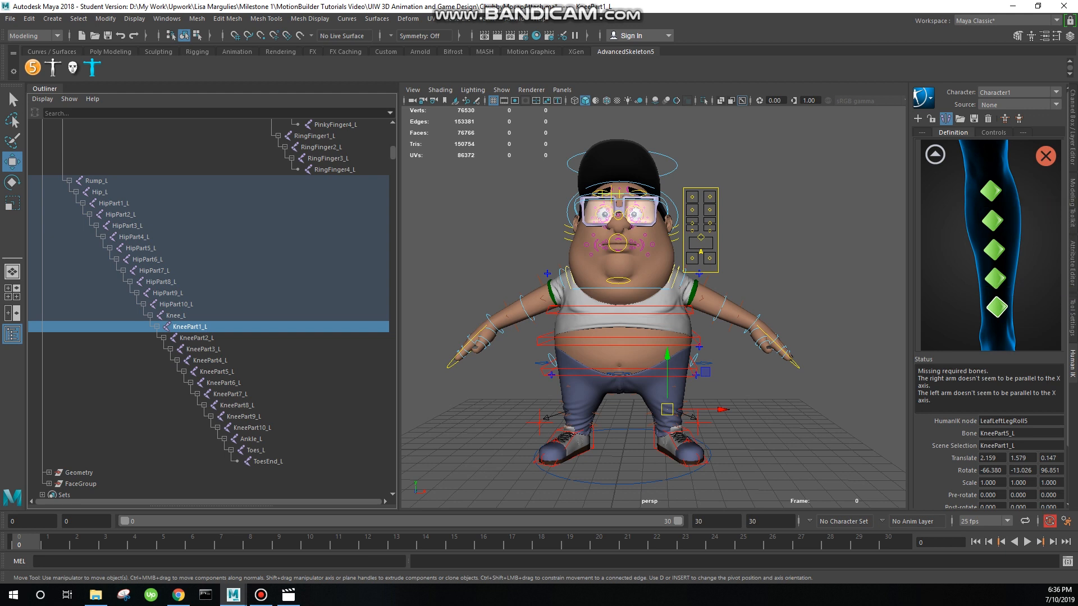
{"action": "left_click", "coordinate": [935, 155]}
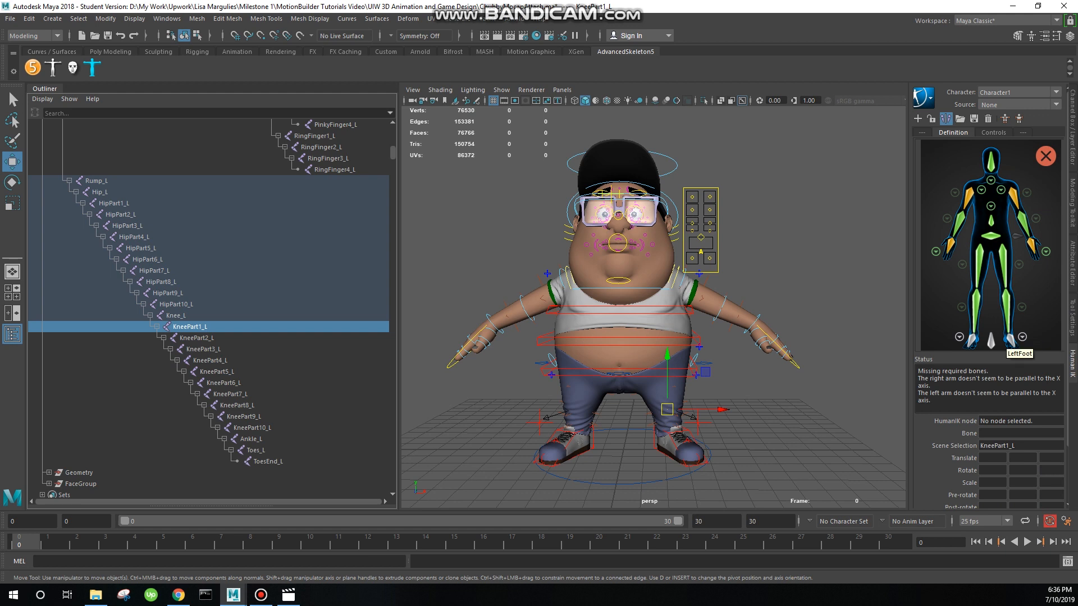
Step: Assign the Ankle_L joint to the LeftFoot node
{"action": "left_click", "coordinate": [1010, 339]}
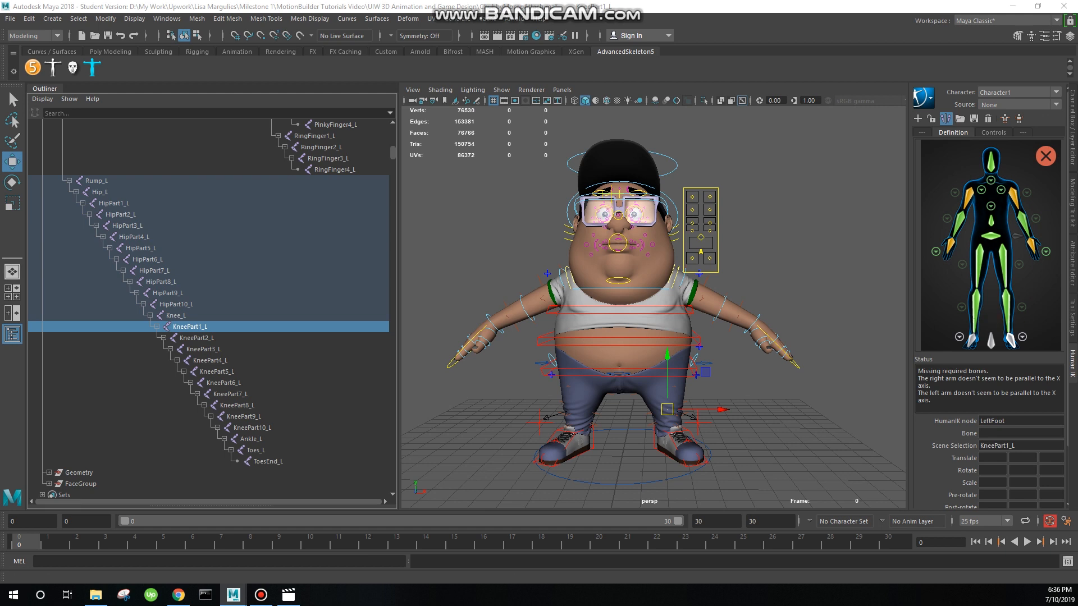
{"action": "left_click", "coordinate": [251, 440]}
{"action": "right_click", "coordinate": [1011, 340]}
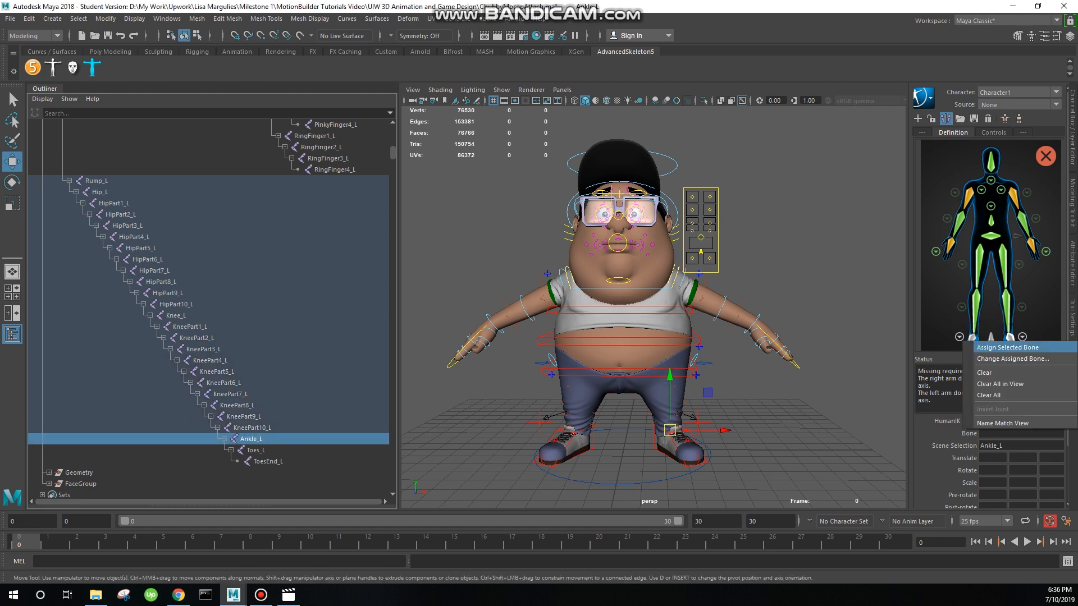
{"action": "left_click", "coordinate": [1014, 346]}
Step: In the left foot view, assign the Toes_L joint to the LeftFootExtraFinger1 node and return to the full-body view
{"action": "left_click", "coordinate": [1022, 337]}
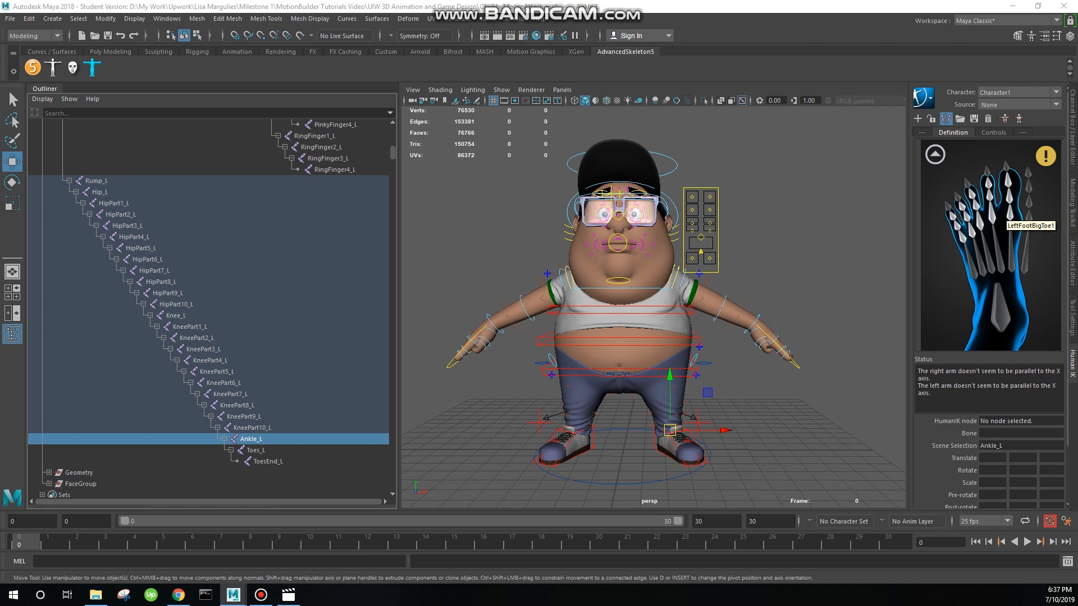
{"action": "left_click", "coordinate": [1009, 211]}
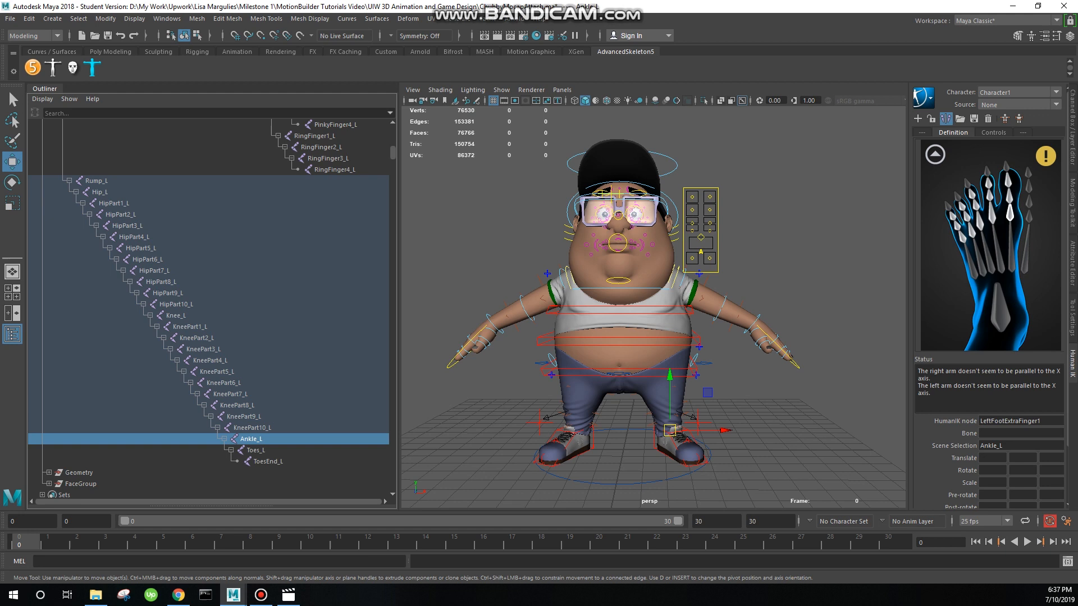
{"action": "left_click", "coordinate": [256, 450]}
{"action": "right_click", "coordinate": [1009, 212]}
{"action": "left_click", "coordinate": [1012, 220]}
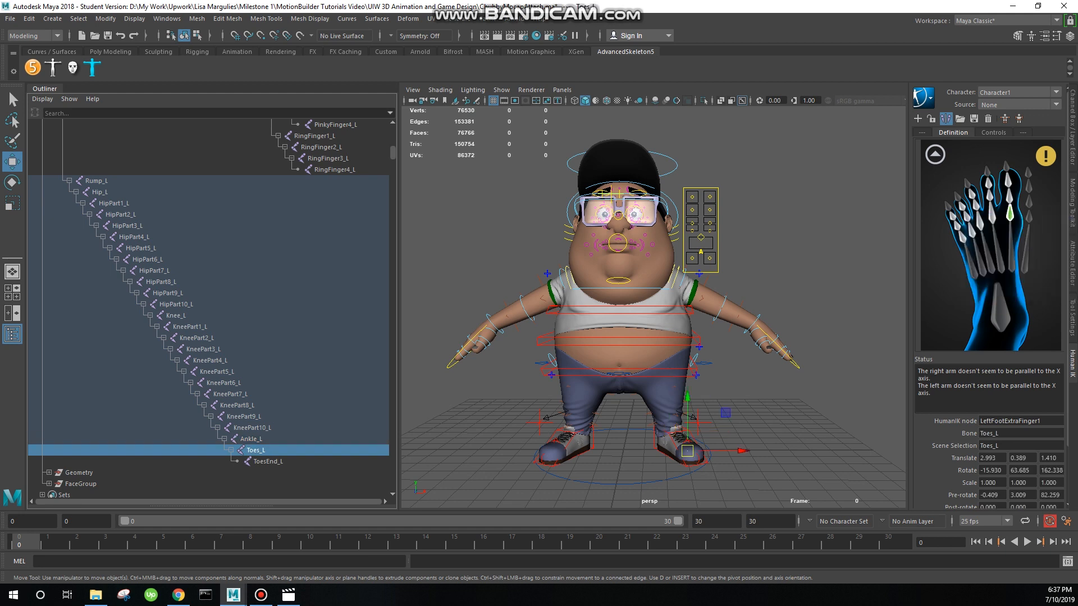
{"action": "left_click", "coordinate": [935, 154]}
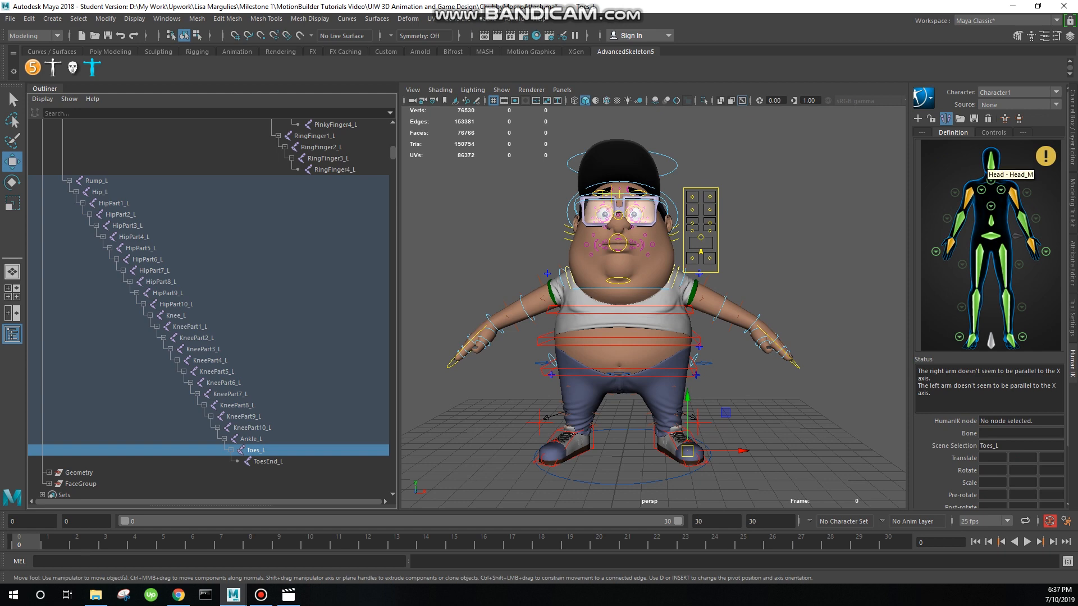
Step: Narrow the Outliner to enlarge the viewport and frame the character's upper body and arms
{"action": "left_click_drag", "start_coordinate": [191, 281], "coordinate": [175, 281]}
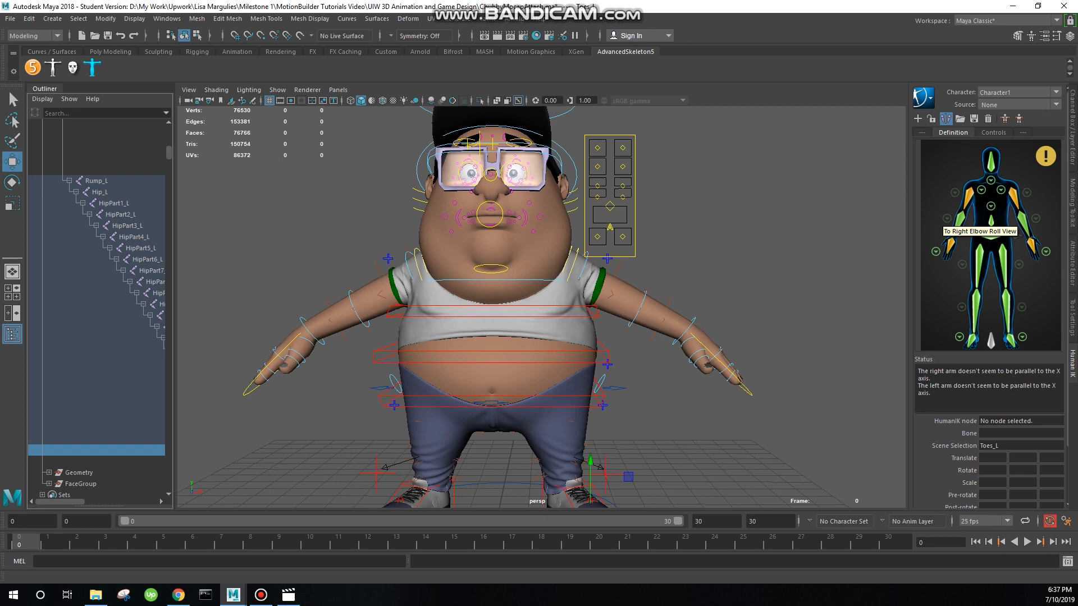
{"action": "scroll", "coordinate": [645, 280], "scroll_direction": "down", "scroll_amount": 3}
{"action": "middle_click_drag", "start_coordinate": [646, 281], "coordinate": [720, 311], "text": "alt"}
{"action": "scroll", "coordinate": [506, 292], "scroll_direction": "up", "scroll_amount": 4}
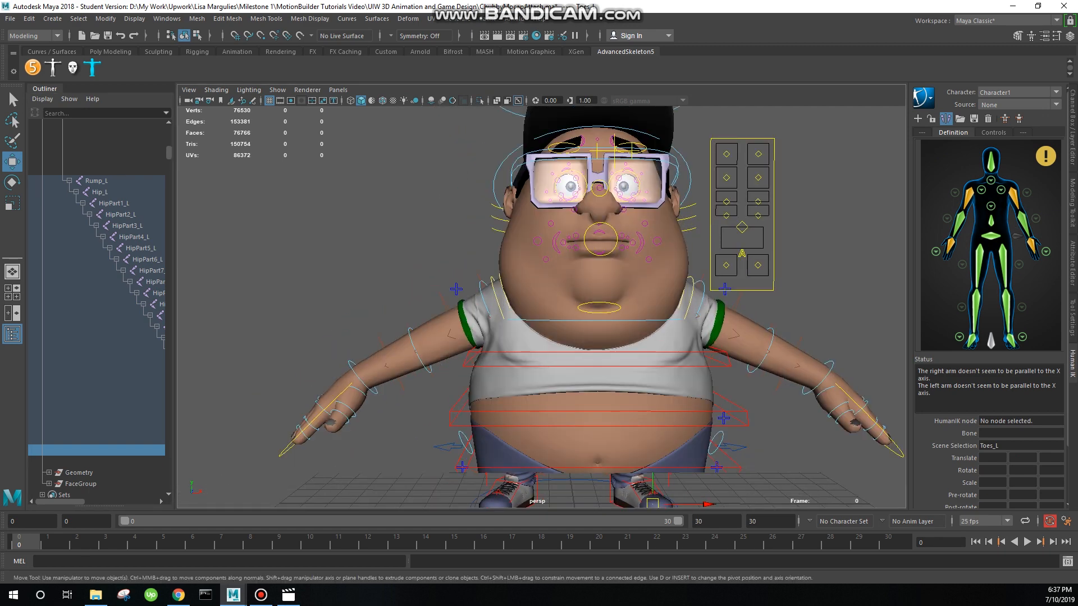
Step: Try to rotate the FKShoulder_R and FKShoulder_L controls together, and undo the rotation
{"action": "left_click", "coordinate": [481, 280]}
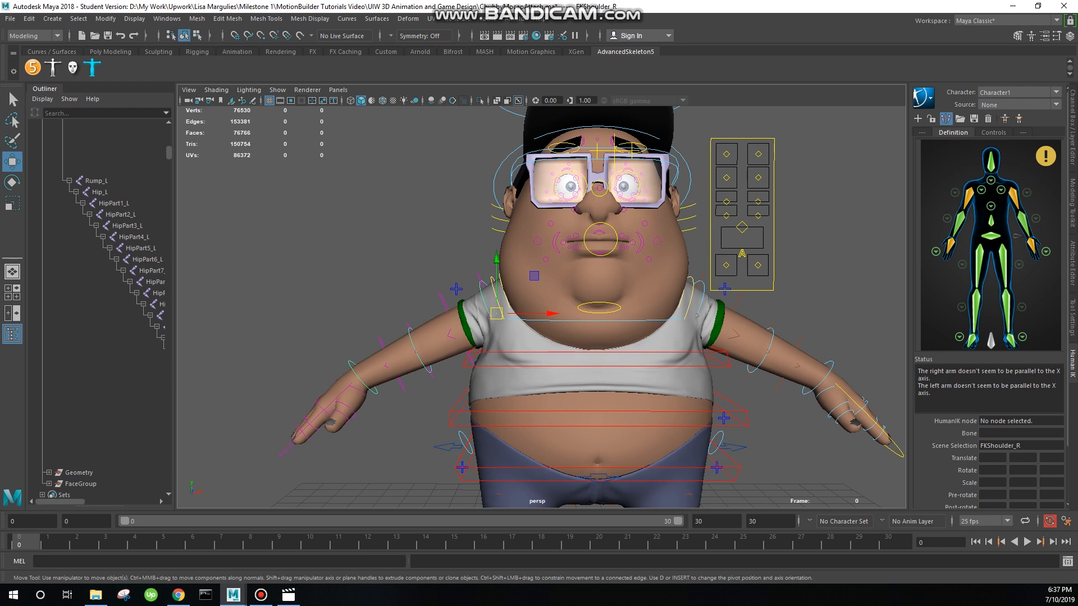
{"action": "left_click", "coordinate": [703, 288], "text": "shift"}
{"action": "key", "text": "e"}
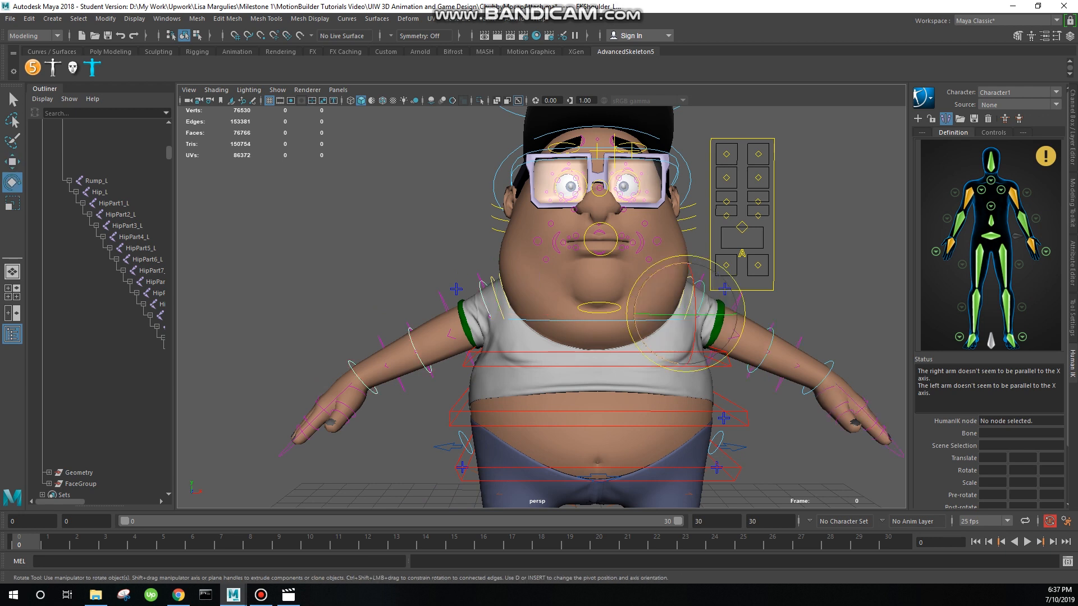
{"action": "left_click_drag", "start_coordinate": [669, 266], "coordinate": [660, 270]}
{"action": "key", "text": "ctrl+z"}
{"action": "key", "text": "ctrl+z"}
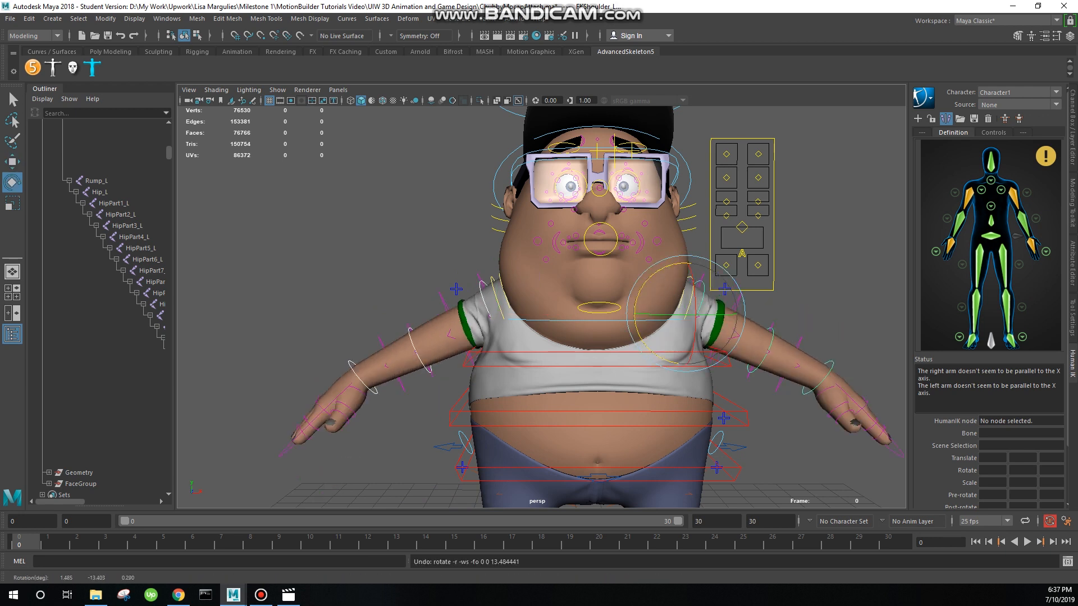
Step: Inspect the controls around both shoulders, try rotating the FKScapula_L control, and undo the rotation
{"action": "left_click", "coordinate": [818, 236]}
{"action": "scroll", "coordinate": [617, 281], "scroll_direction": "up", "scroll_amount": 3}
{"action": "left_click_drag", "start_coordinate": [618, 280], "coordinate": [707, 272], "text": "alt"}
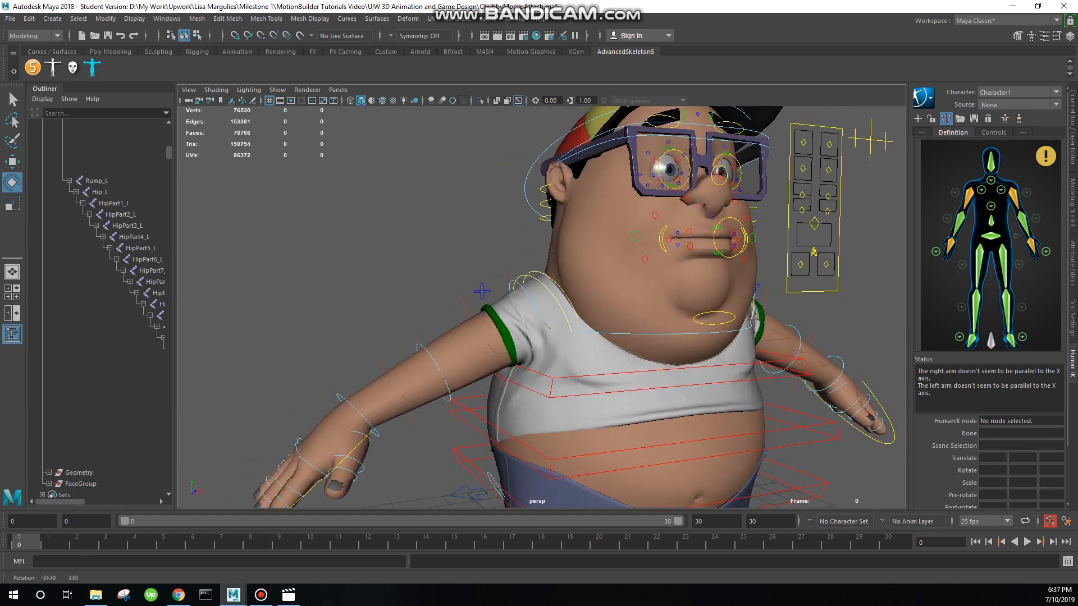
{"action": "left_click", "coordinate": [546, 327]}
{"action": "scroll", "coordinate": [546, 328], "scroll_direction": "down", "scroll_amount": 2}
{"action": "left_click_drag", "start_coordinate": [546, 328], "coordinate": [455, 323], "text": "alt"}
{"action": "scroll", "coordinate": [455, 323], "scroll_direction": "up", "scroll_amount": 2}
{"action": "left_click", "coordinate": [766, 298]}
{"action": "left_click", "coordinate": [837, 303]}
{"action": "left_click", "coordinate": [750, 296]}
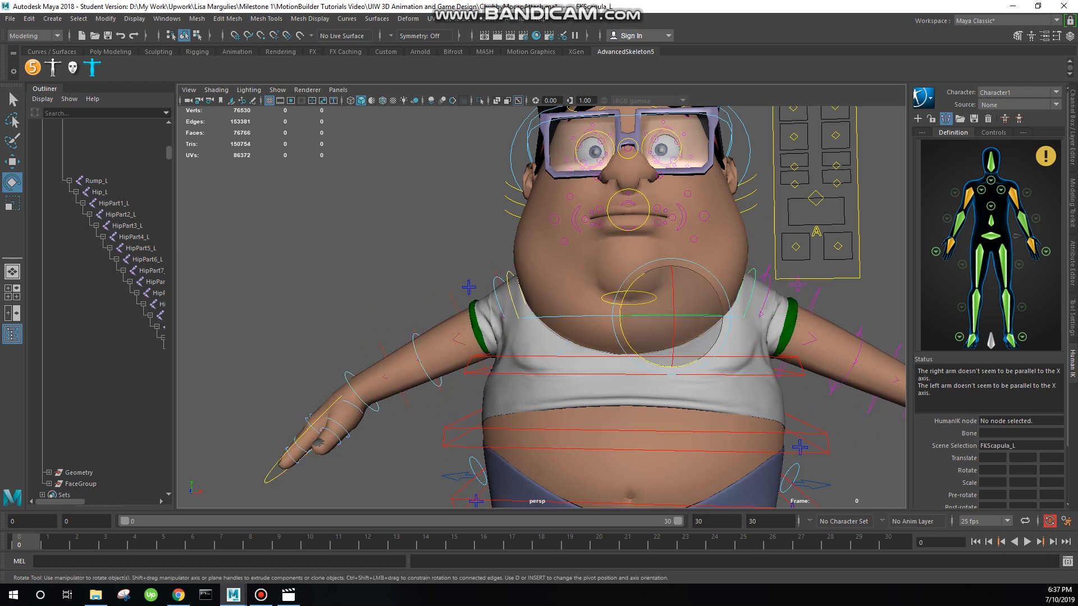
{"action": "left_click_drag", "start_coordinate": [639, 279], "coordinate": [623, 300]}
{"action": "key", "text": "ctrl+z"}
Step: With both FKShoulder controls selected, set the Rotate tool's axis orientation to Object and test the rotation, undoing it
{"action": "left_click", "coordinate": [768, 295]}
{"action": "left_click", "coordinate": [495, 289], "text": "shift"}
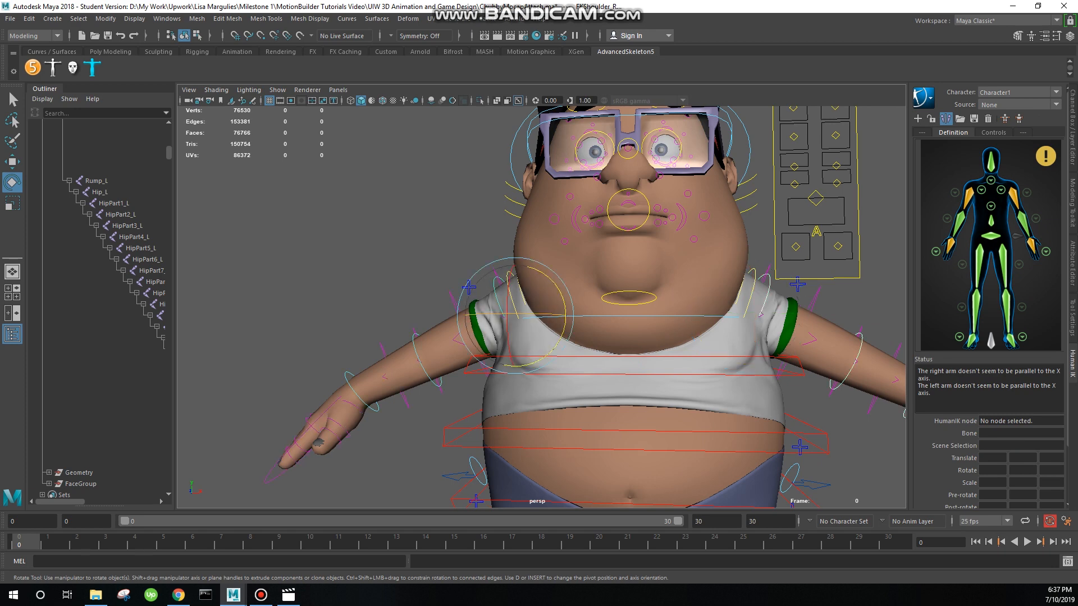
{"action": "scroll", "coordinate": [505, 303], "scroll_direction": "up", "scroll_amount": 2}
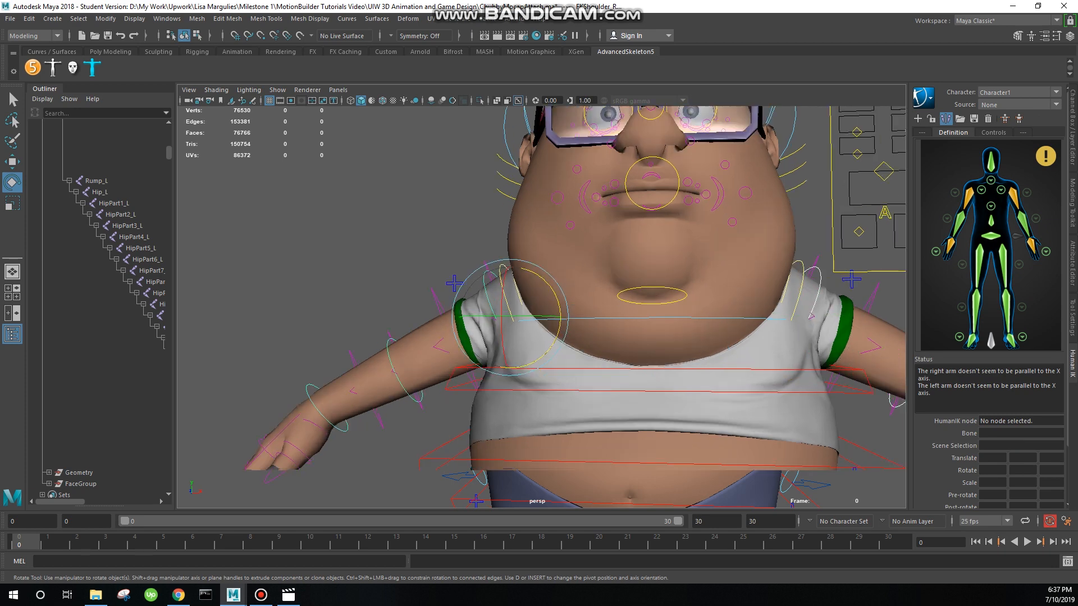
{"action": "middle_click_drag", "start_coordinate": [567, 315], "coordinate": [560, 325], "text": "alt"}
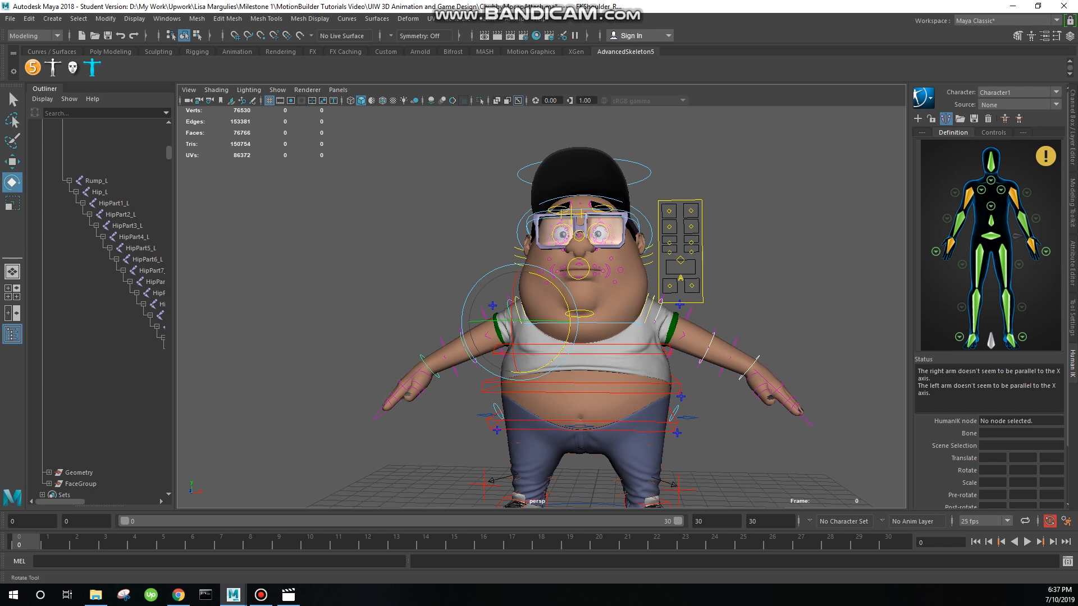
{"action": "double_click", "coordinate": [11, 182]}
{"action": "left_click", "coordinate": [927, 122]}
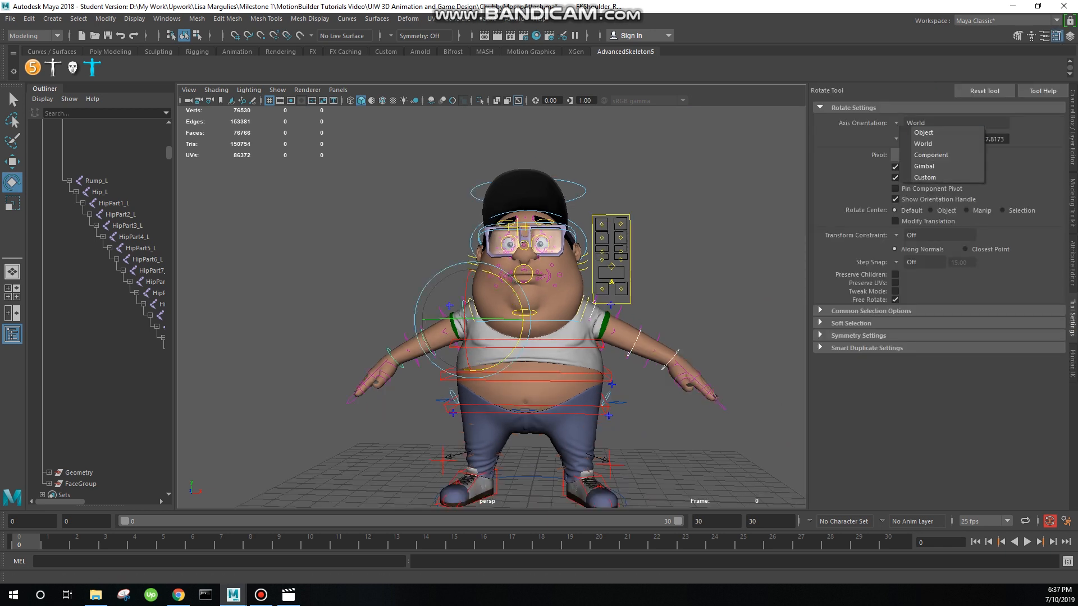
{"action": "left_click", "coordinate": [924, 133]}
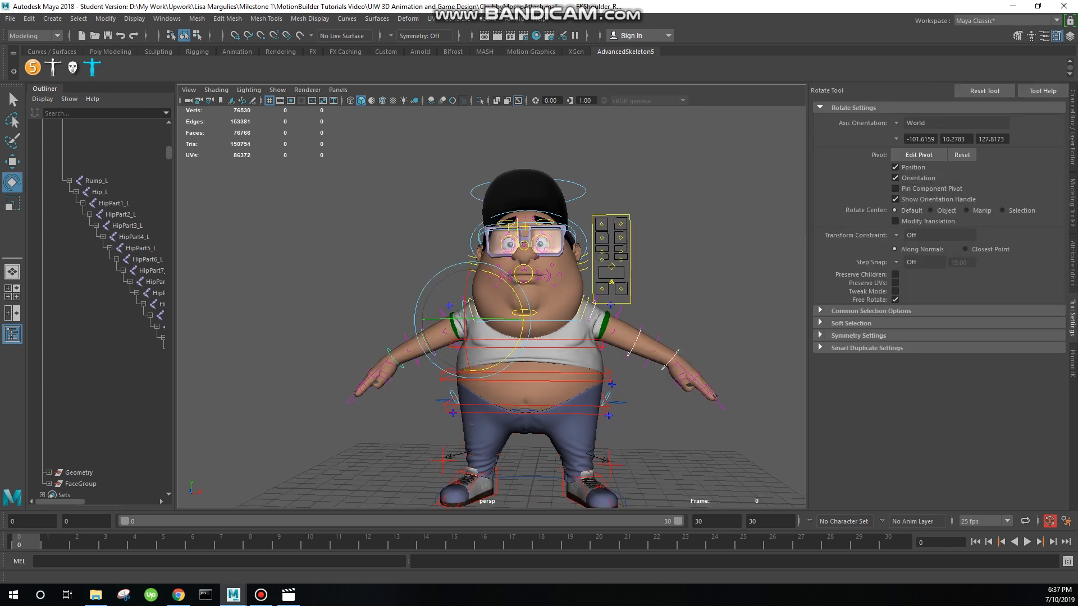
{"action": "left_click_drag", "start_coordinate": [503, 278], "coordinate": [520, 295]}
{"action": "key", "text": "ctrl+z"}
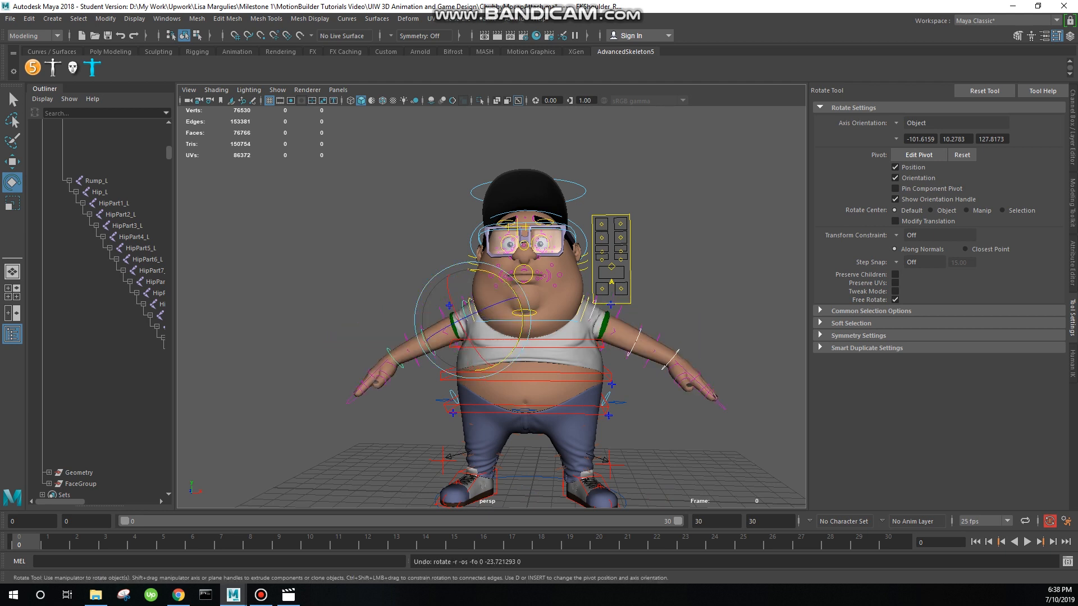
Step: Rotate both FKShoulder controls together until the arms are roughly horizontal, and level the hands with both wrist controls
{"action": "left_click", "coordinate": [1073, 364]}
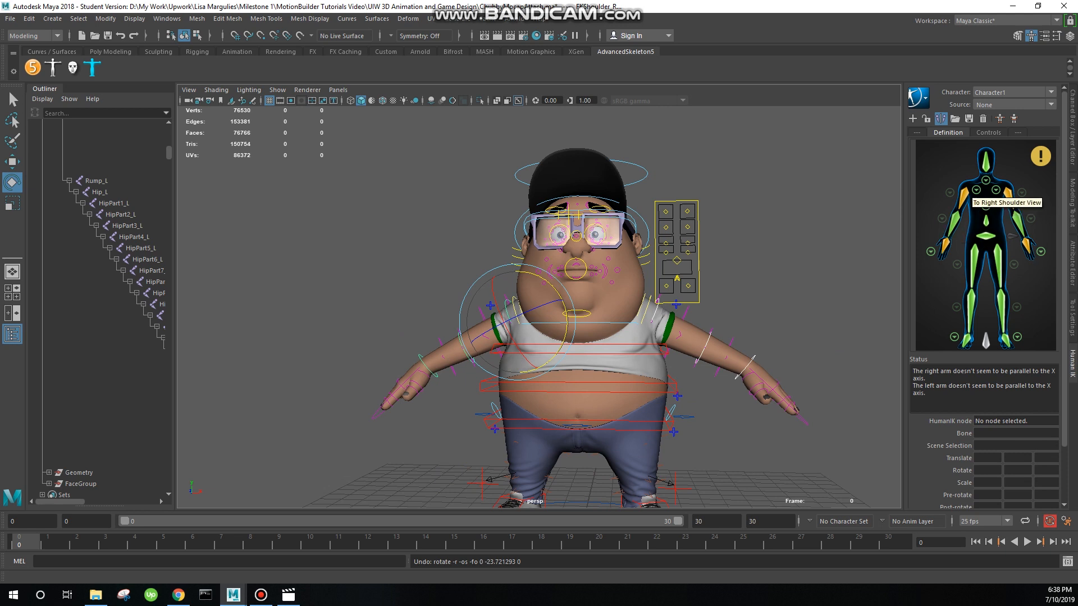
{"action": "left_click_drag", "start_coordinate": [537, 282], "coordinate": [542, 271]}
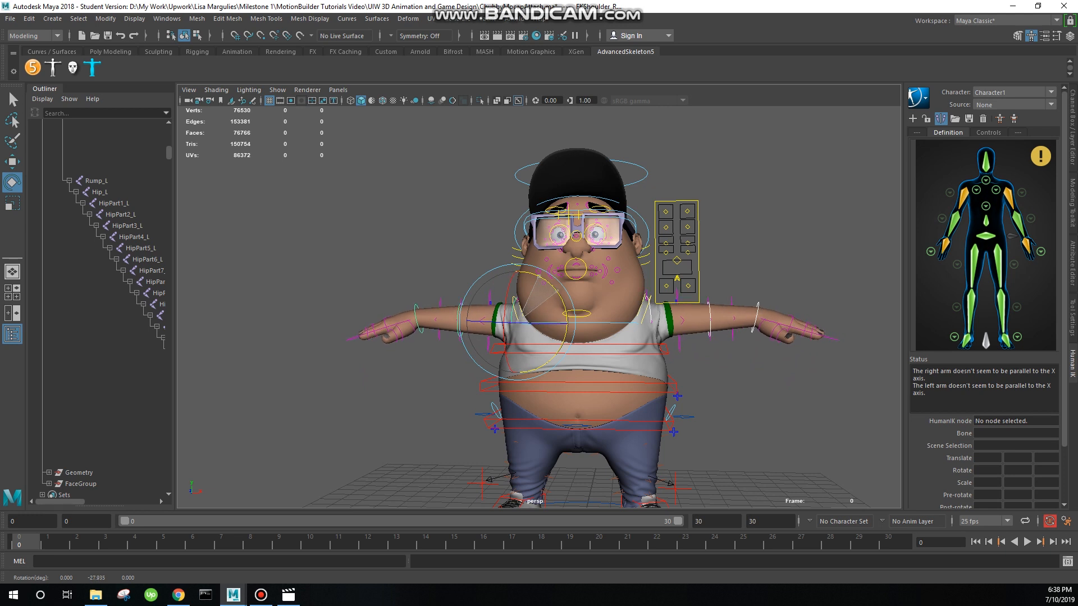
{"action": "left_click", "coordinate": [417, 317]}
{"action": "left_click", "coordinate": [758, 318], "text": "shift"}
{"action": "mouse_move", "coordinate": [734, 271]}
{"action": "left_mouse_down"}
{"action": "mouse_move", "coordinate": [720, 279]}
{"action": "mouse_move", "coordinate": [886, 285]}
{"action": "mouse_move", "coordinate": [721, 280]}
{"action": "left_mouse_up"}
Step: Select both FKShoulder controls and rotate them in side view to line the arms up, replacing the undone rotation
{"action": "left_click", "coordinate": [516, 315]}
{"action": "left_click", "coordinate": [648, 316], "text": "shift"}
{"action": "left_click_drag", "start_coordinate": [648, 317], "coordinate": [748, 330], "text": "alt"}
{"action": "left_click_drag", "start_coordinate": [613, 295], "coordinate": [677, 281]}
{"action": "scroll", "coordinate": [677, 282], "scroll_direction": "up", "scroll_amount": 2}
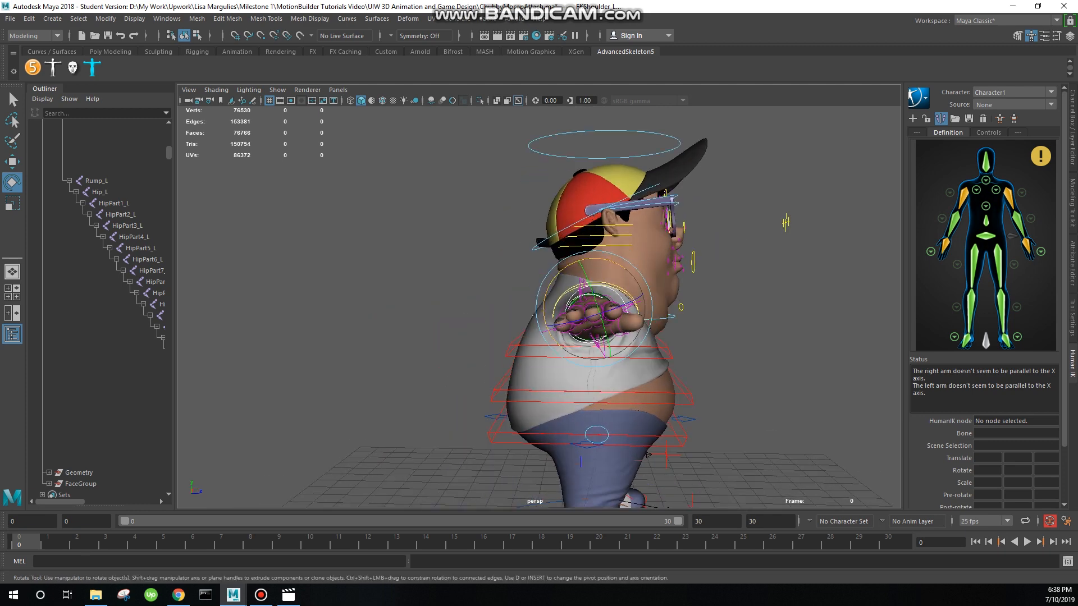
{"action": "key", "text": "ctrl+z"}
{"action": "left_click_drag", "start_coordinate": [599, 311], "coordinate": [600, 319]}
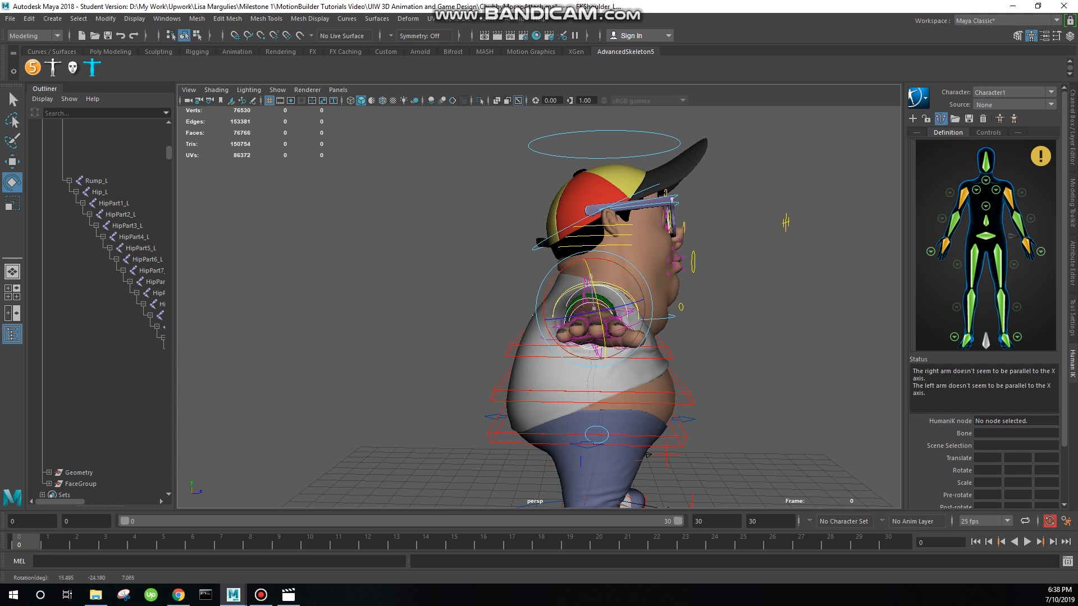
Step: Refine the rotation of both FKShoulder controls from the front and side so the arms point straight outwards
{"action": "left_click_drag", "start_coordinate": [601, 318], "coordinate": [462, 302], "text": "alt"}
{"action": "left_click_drag", "start_coordinate": [623, 386], "coordinate": [658, 375]}
{"action": "left_click_drag", "start_coordinate": [631, 297], "coordinate": [782, 304]}
{"action": "scroll", "coordinate": [786, 312], "scroll_direction": "up", "scroll_amount": 2}
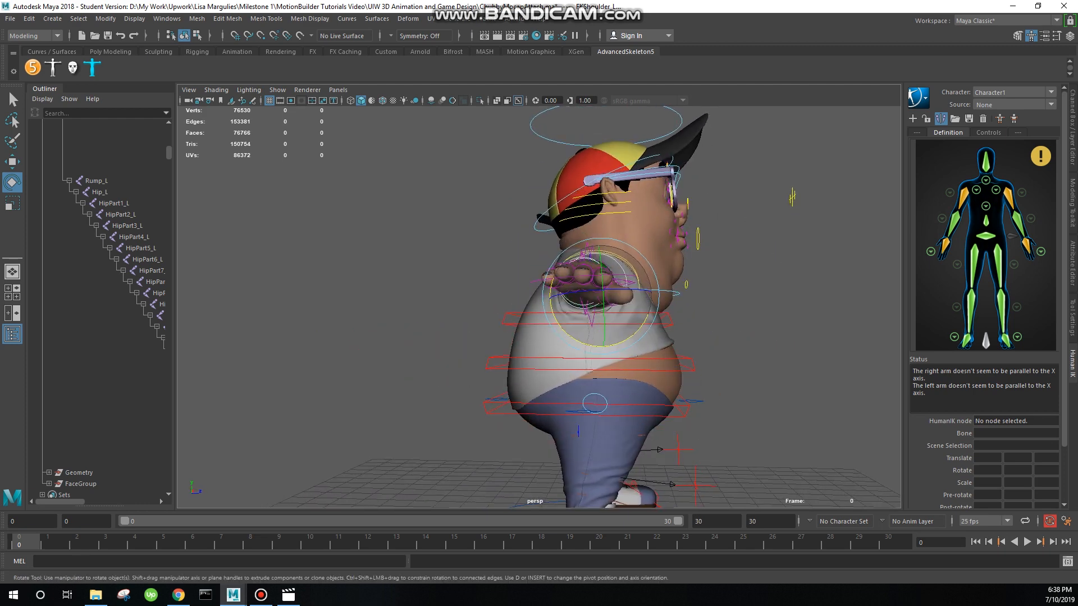
{"action": "mouse_move", "coordinate": [643, 325]}
{"action": "left_mouse_down"}
{"action": "mouse_move", "coordinate": [643, 349]}
{"action": "mouse_move", "coordinate": [642, 335]}
{"action": "left_mouse_up"}
{"action": "scroll", "coordinate": [644, 349], "scroll_direction": "down", "scroll_amount": 3}
{"action": "middle_click_drag", "start_coordinate": [643, 335], "coordinate": [640, 288], "text": "alt"}
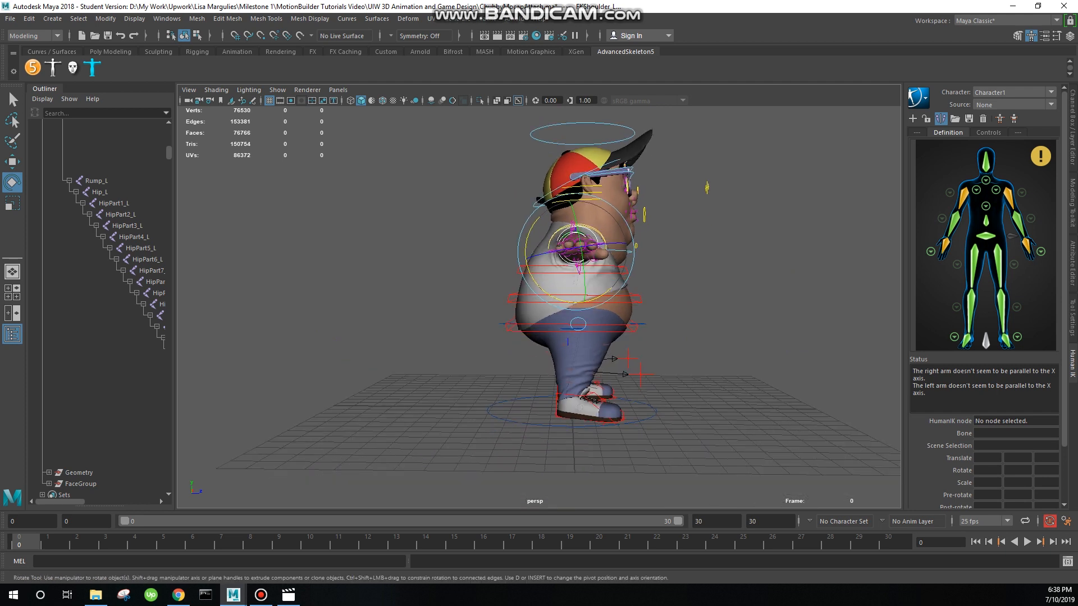
{"action": "scroll", "coordinate": [640, 287], "scroll_direction": "up", "scroll_amount": 3}
{"action": "left_click_drag", "start_coordinate": [640, 287], "coordinate": [632, 293], "text": "alt"}
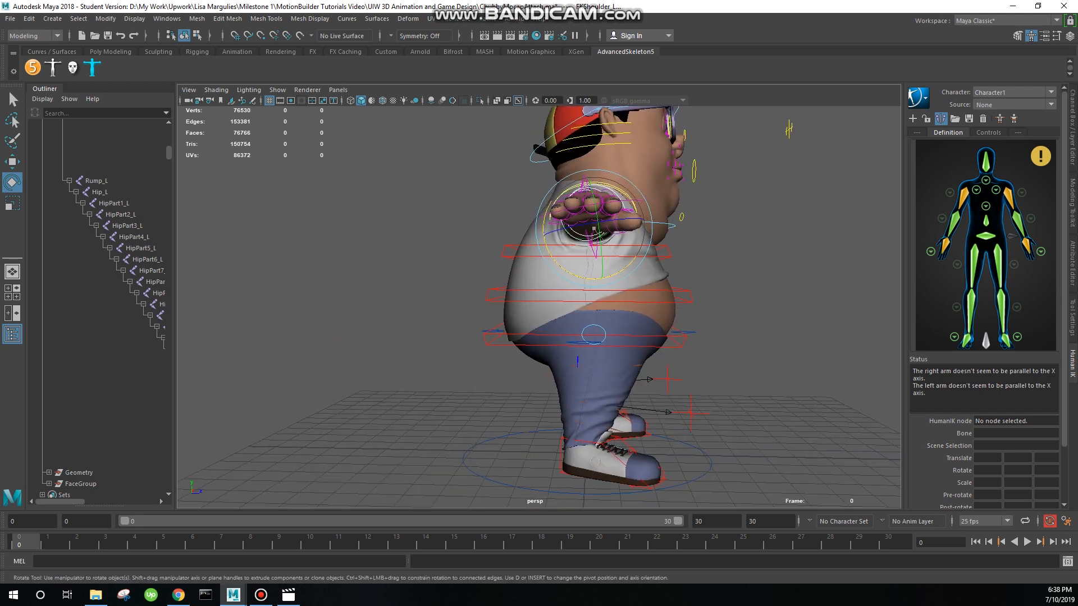
Step: Select the FKWrist_R and FKWrist_L controls and rotate them together in front view to straighten the hands
{"action": "left_click_drag", "start_coordinate": [632, 293], "coordinate": [480, 326], "text": "alt"}
{"action": "middle_click_drag", "start_coordinate": [479, 325], "coordinate": [552, 362], "text": "alt"}
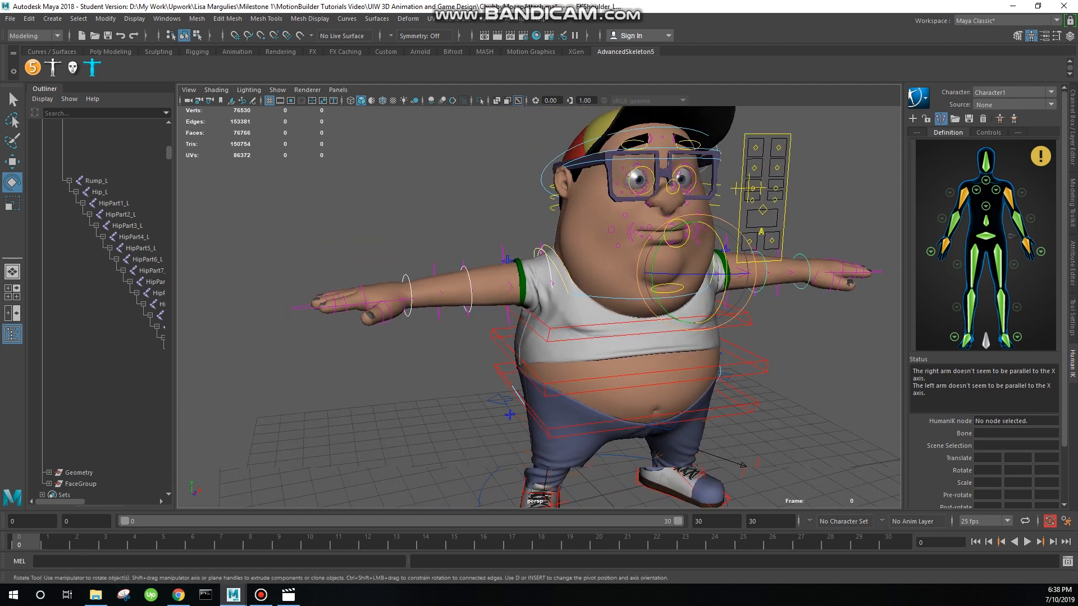
{"action": "left_click_drag", "start_coordinate": [552, 363], "coordinate": [477, 336], "text": "alt"}
{"action": "left_click", "coordinate": [443, 312]}
{"action": "middle_click_drag", "start_coordinate": [443, 312], "coordinate": [286, 310], "text": "alt"}
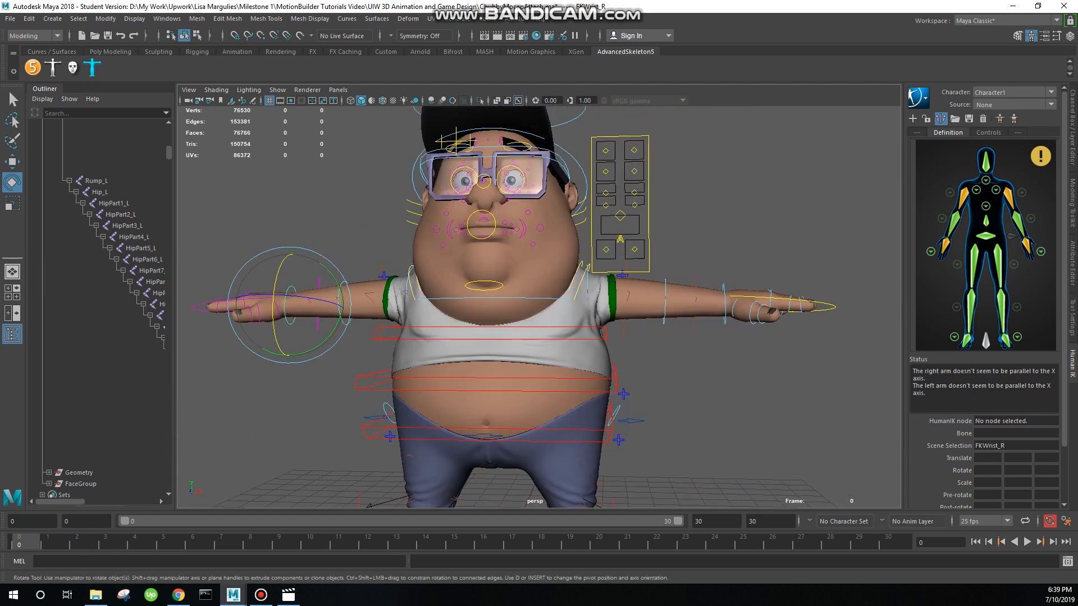
{"action": "left_click", "coordinate": [724, 317], "text": "shift"}
{"action": "left_click_drag", "start_coordinate": [684, 335], "coordinate": [685, 337]}
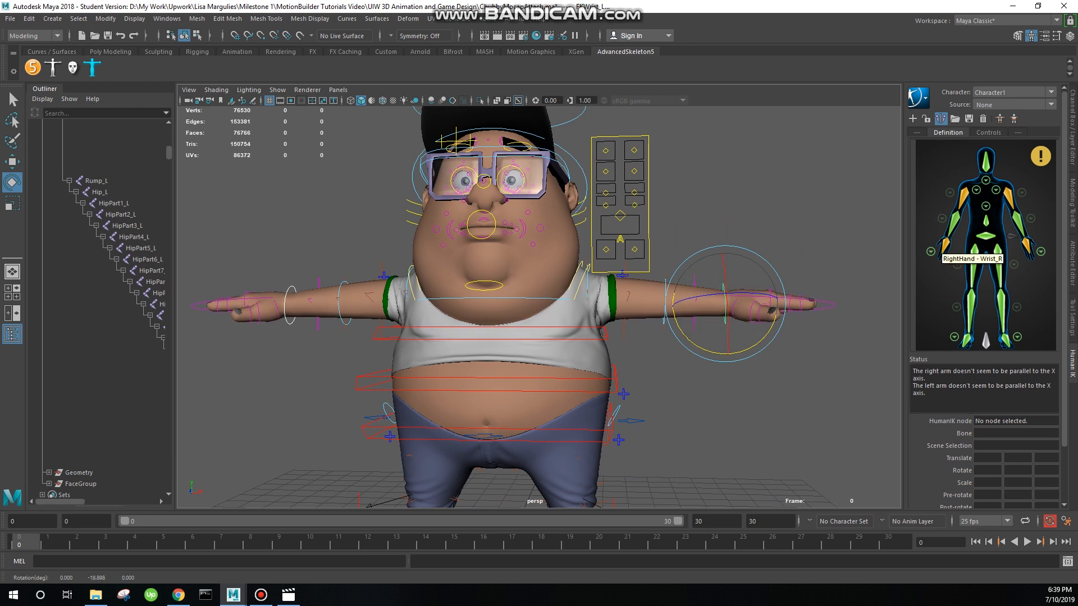
Step: Adjust the rotation of both FKWrist controls slightly in side view to level the palms
{"action": "scroll", "coordinate": [786, 286], "scroll_direction": "up", "scroll_amount": 1}
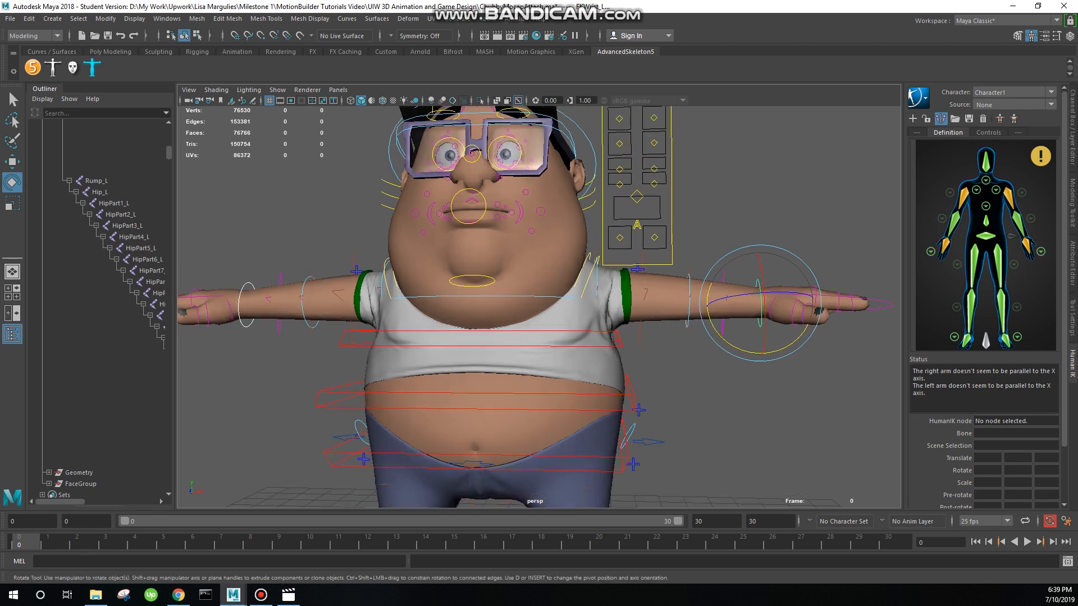
{"action": "left_click_drag", "start_coordinate": [780, 289], "coordinate": [522, 300], "text": "alt"}
{"action": "middle_click_drag", "start_coordinate": [522, 300], "coordinate": [545, 291], "text": "alt"}
{"action": "left_click_drag", "start_coordinate": [544, 291], "coordinate": [553, 291], "text": "alt"}
{"action": "left_click_drag", "start_coordinate": [640, 266], "coordinate": [642, 269]}
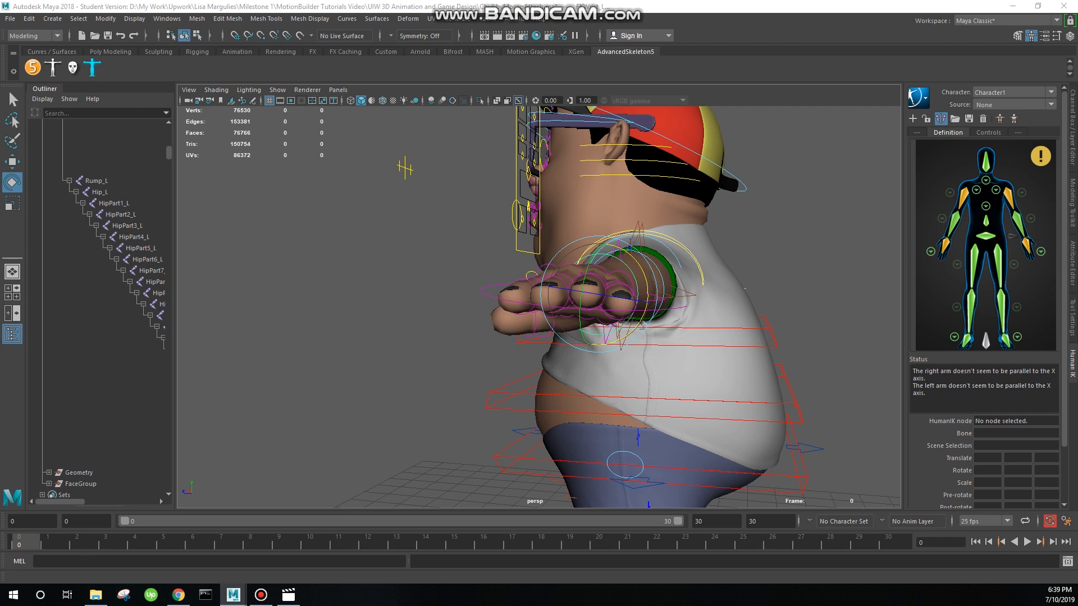
Step: Try to rotate the FKShoulder_R and BendShoulder1_L controls together, and undo the rotation
{"action": "left_click_drag", "start_coordinate": [578, 292], "coordinate": [769, 296], "text": "alt"}
{"action": "left_click", "coordinate": [408, 280]}
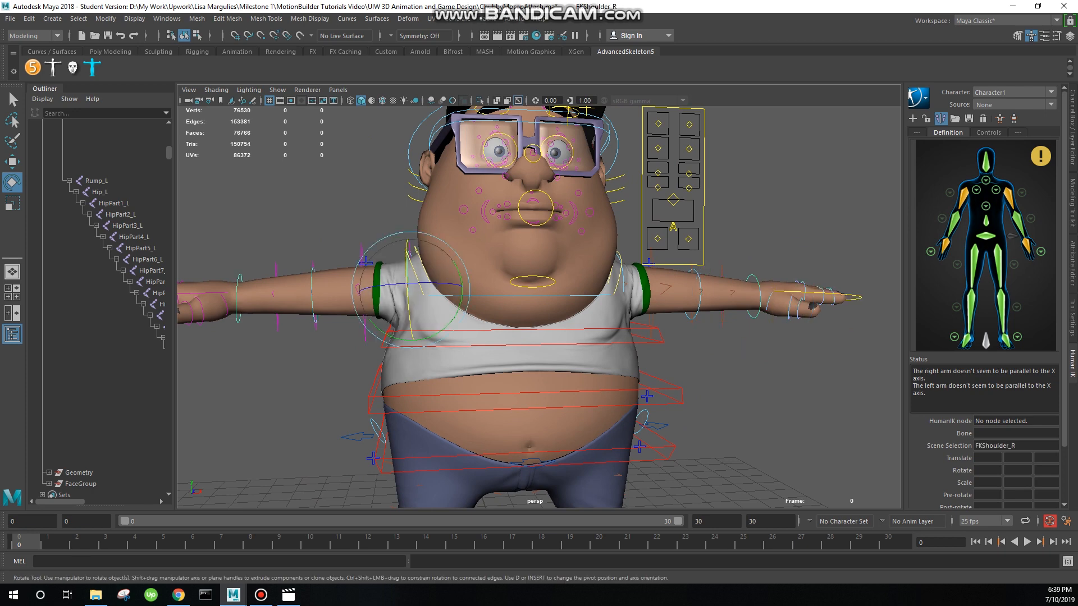
{"action": "left_click", "coordinate": [623, 275], "text": "shift"}
{"action": "left_click", "coordinate": [1073, 128]}
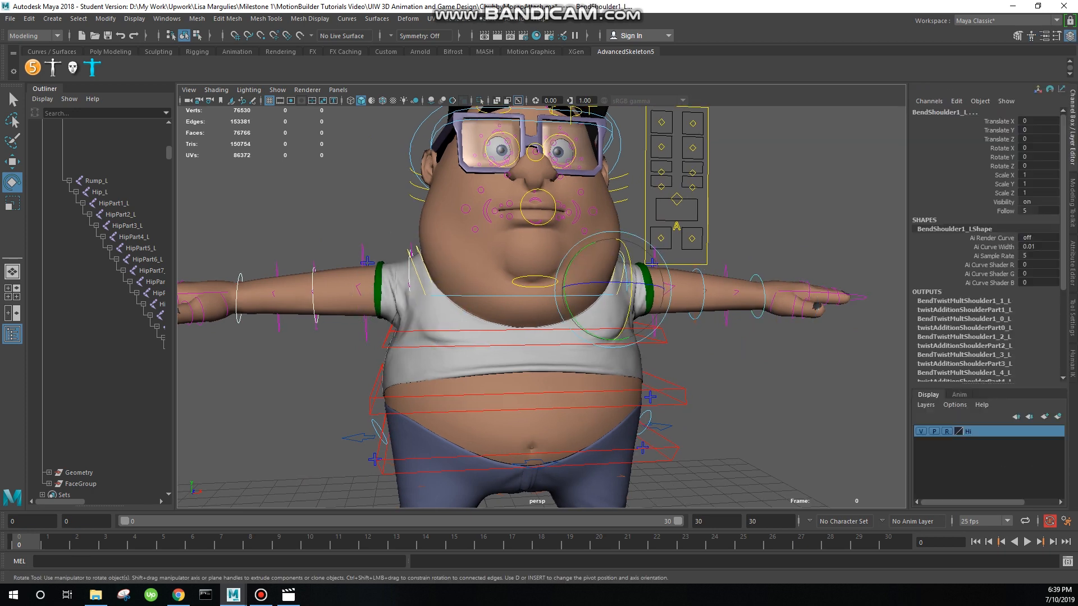
{"action": "left_click_drag", "start_coordinate": [598, 240], "coordinate": [566, 290]}
{"action": "key", "text": "ctrl+z"}
Step: Rotate FKShoulder_L and FKShoulder_R together until the arms are parallel to the X axis, checking the HumanIK status and side view
{"action": "left_click_drag", "start_coordinate": [752, 225], "coordinate": [730, 224], "text": "alt"}
{"action": "left_click", "coordinate": [730, 224]}
{"action": "left_click", "coordinate": [639, 281]}
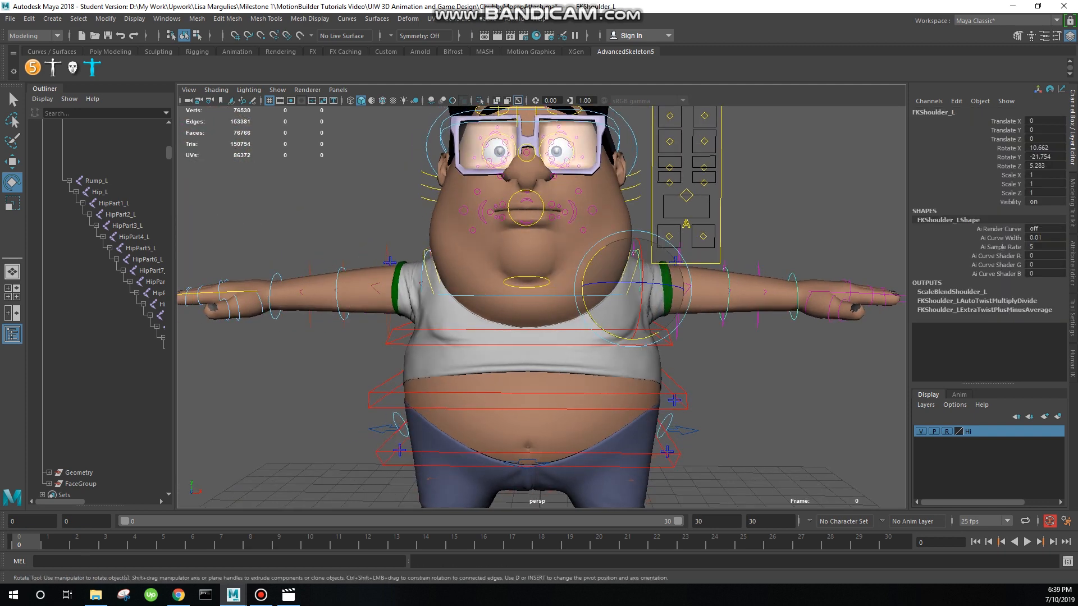
{"action": "left_click", "coordinate": [422, 283], "text": "shift"}
{"action": "left_click_drag", "start_coordinate": [473, 260], "coordinate": [476, 263]}
{"action": "key", "text": "ctrl+z"}
{"action": "left_click", "coordinate": [1072, 364]}
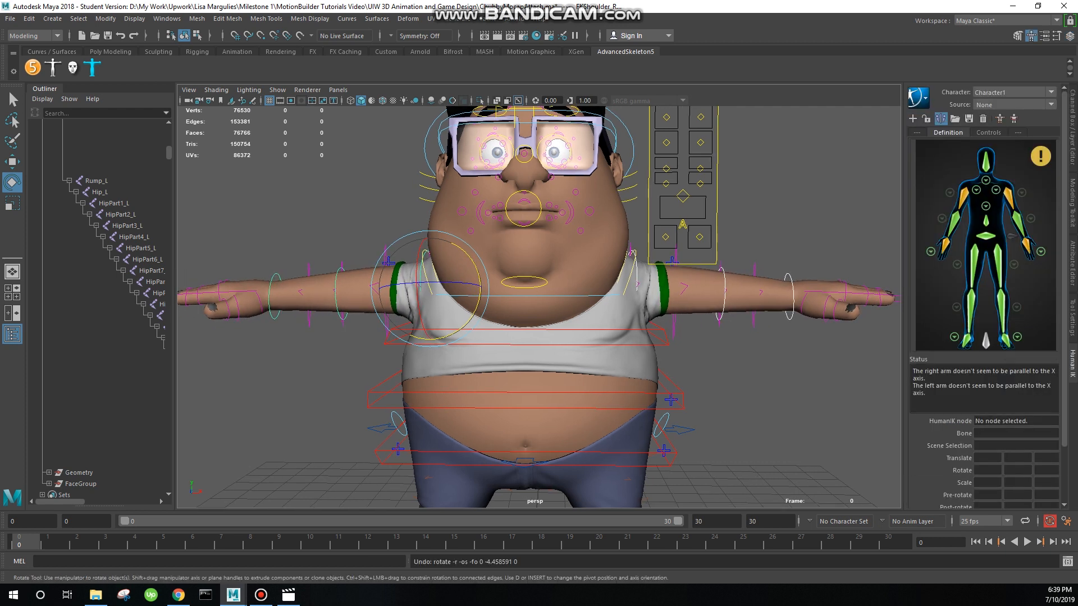
{"action": "left_click_drag", "start_coordinate": [474, 260], "coordinate": [472, 261]}
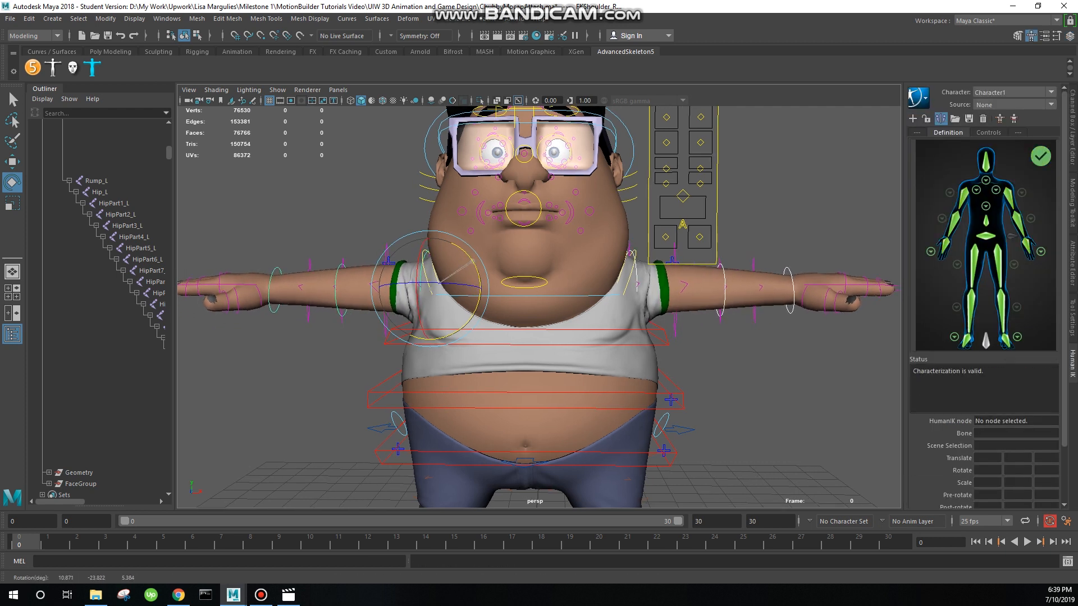
{"action": "left_click_drag", "start_coordinate": [418, 446], "coordinate": [566, 454], "text": "alt"}
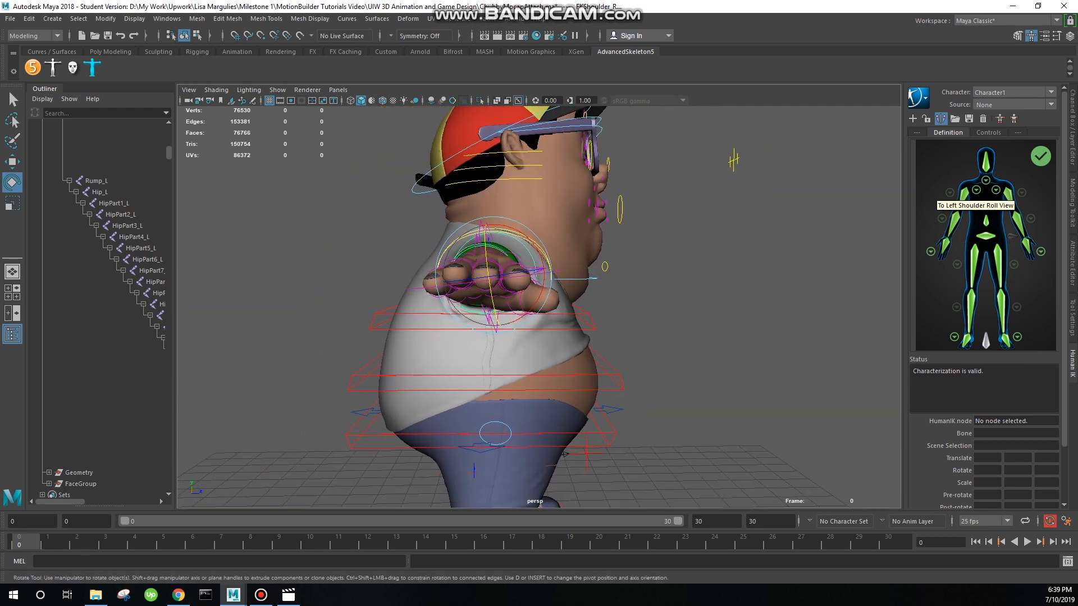
{"action": "left_click_drag", "start_coordinate": [741, 320], "coordinate": [604, 325], "text": "alt"}
Step: Save the scene file ChubbyMocapAttach.ma, accepting the student version notice
{"action": "key", "text": "alt+Tab"}
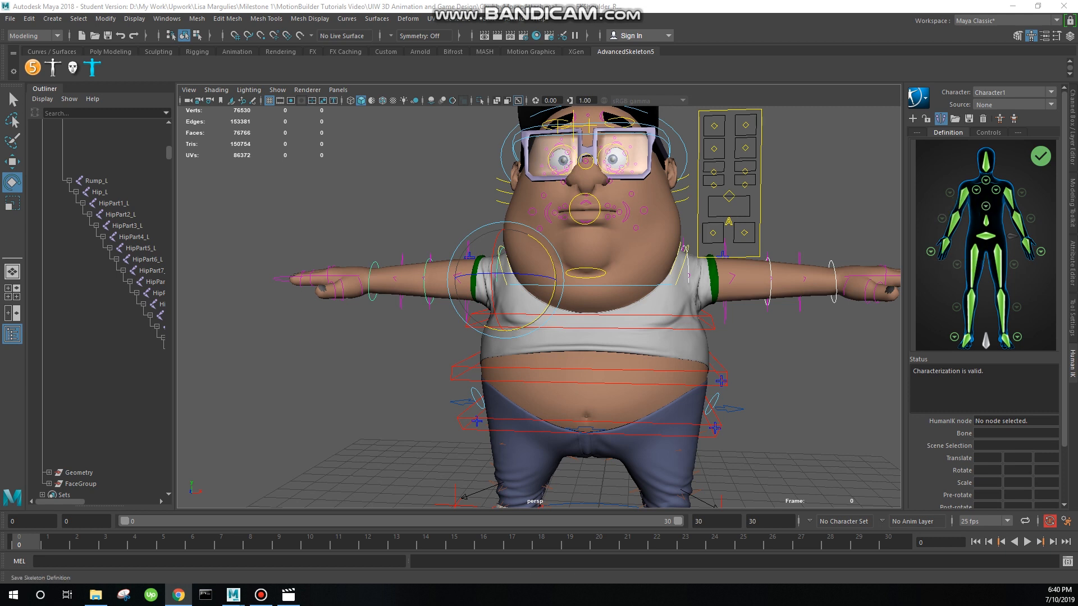
{"action": "key", "text": "q"}
{"action": "key", "text": "ctrl+s"}
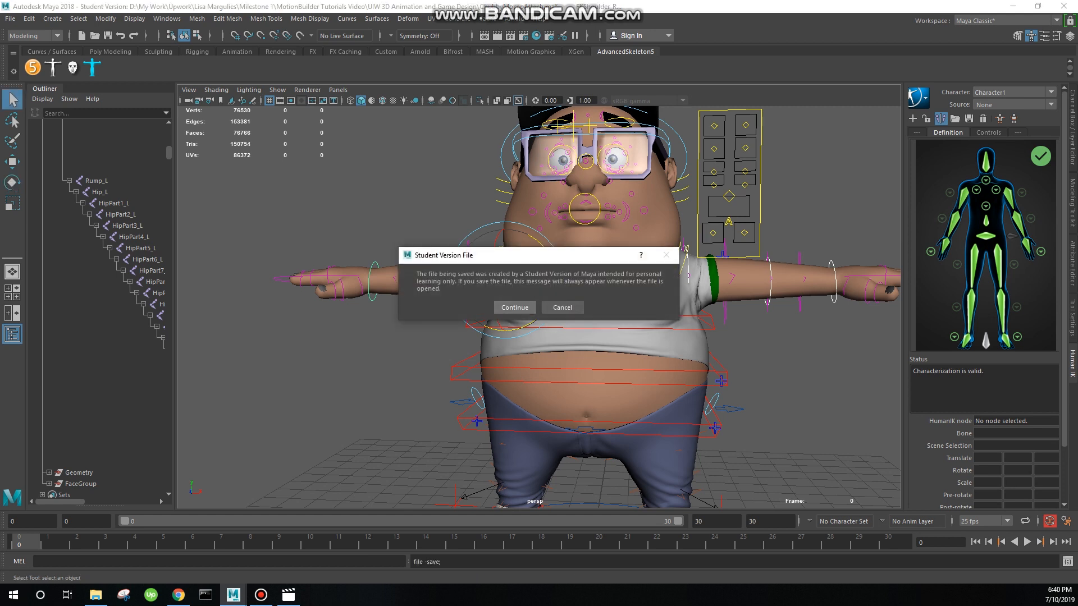
{"action": "key", "text": "Return"}
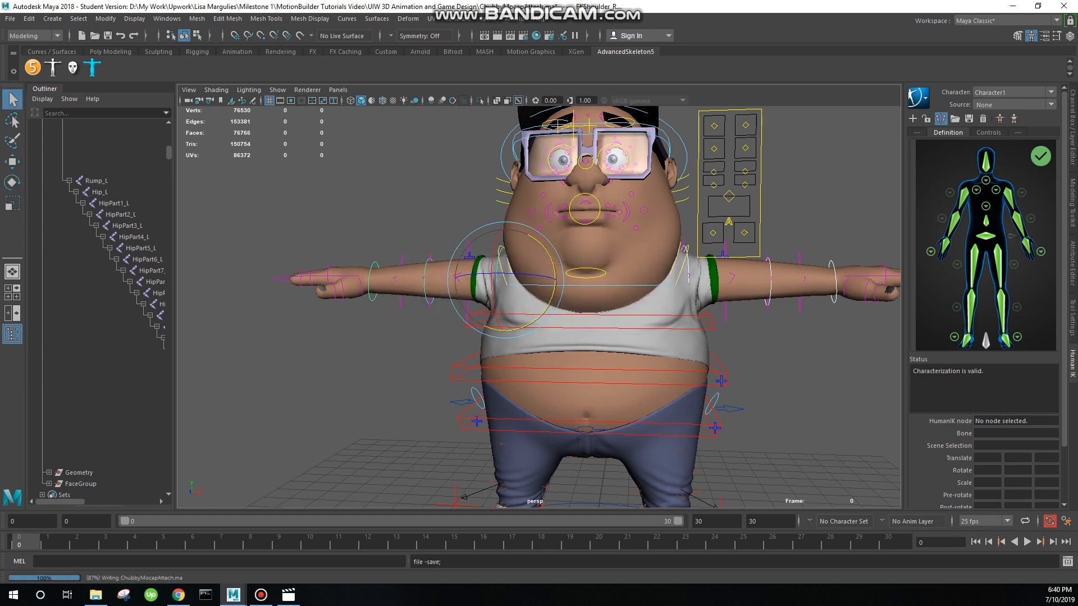
{"action": "key", "text": "e"}
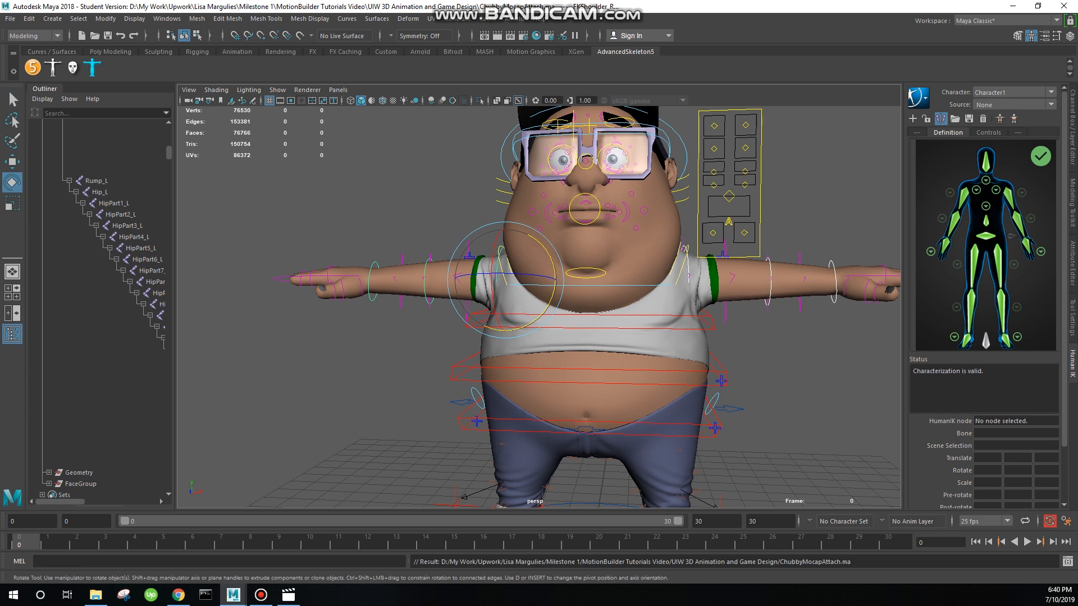
Step: Rename the HumanIK character definition to Chubby
{"action": "left_click", "coordinate": [922, 96]}
{"action": "left_click", "coordinate": [961, 100]}
{"action": "type", "text": "Chubby"}
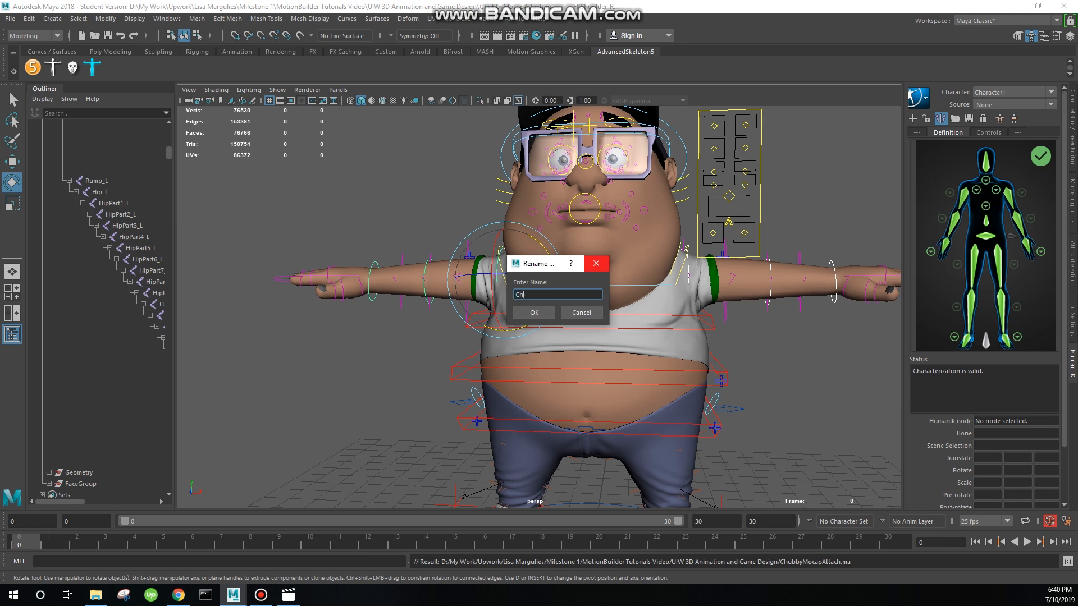
{"action": "key", "text": "Return"}
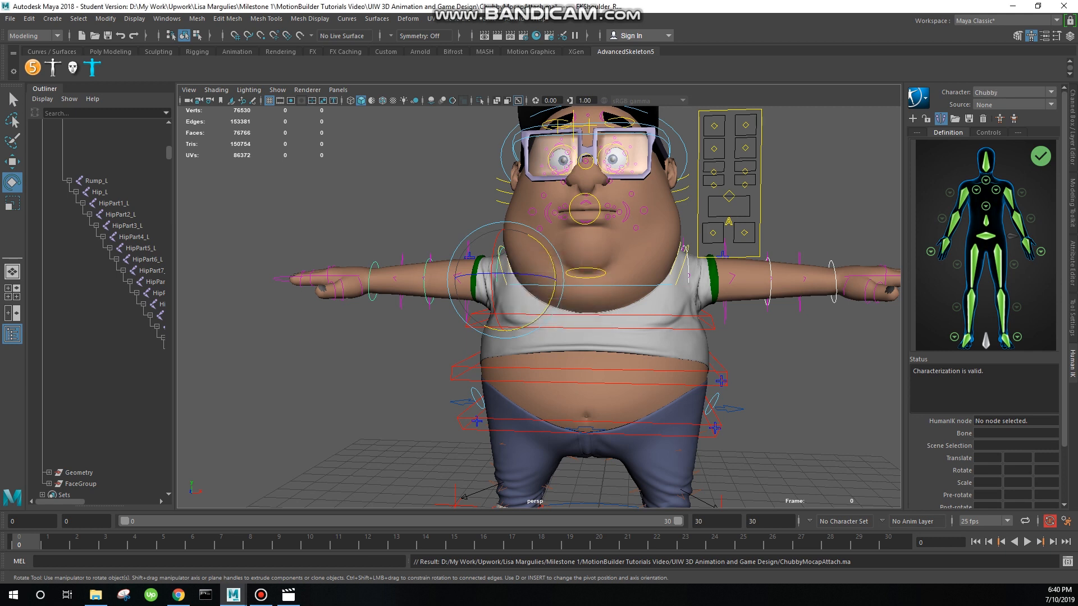
Step: Create a custom rig mapping for the Chubby character and frame the character's whole body
{"action": "key", "text": "alt+Tab"}
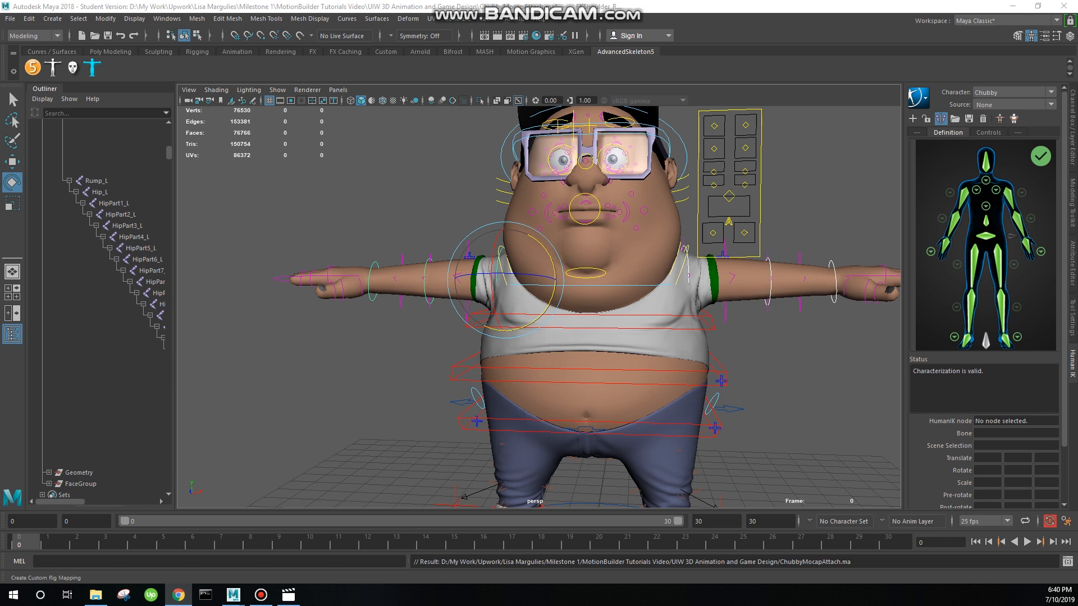
{"action": "key", "text": "alt+Tab"}
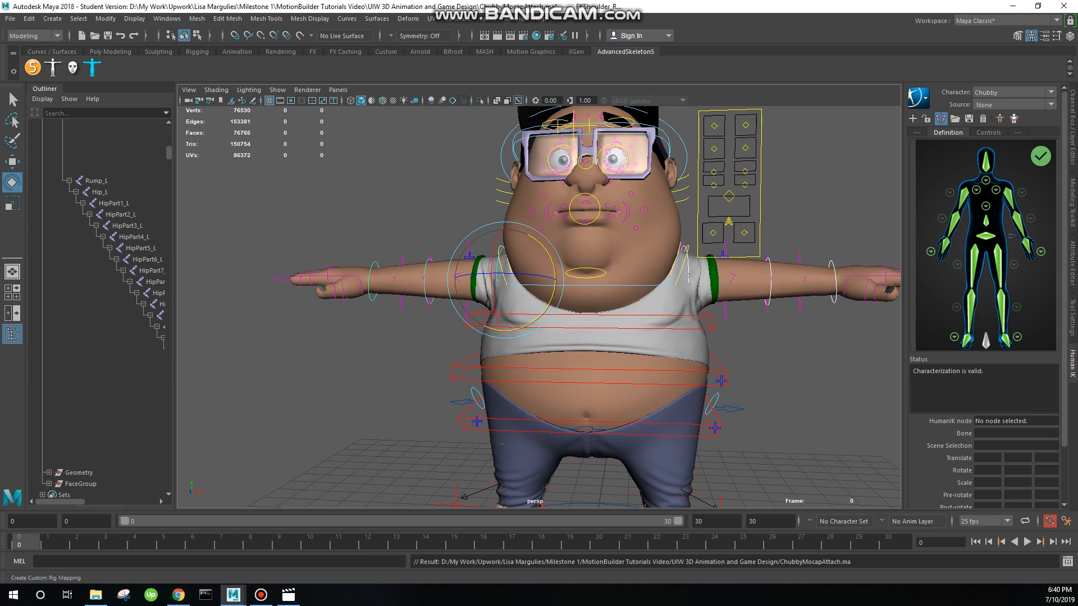
{"action": "left_click", "coordinate": [1015, 119]}
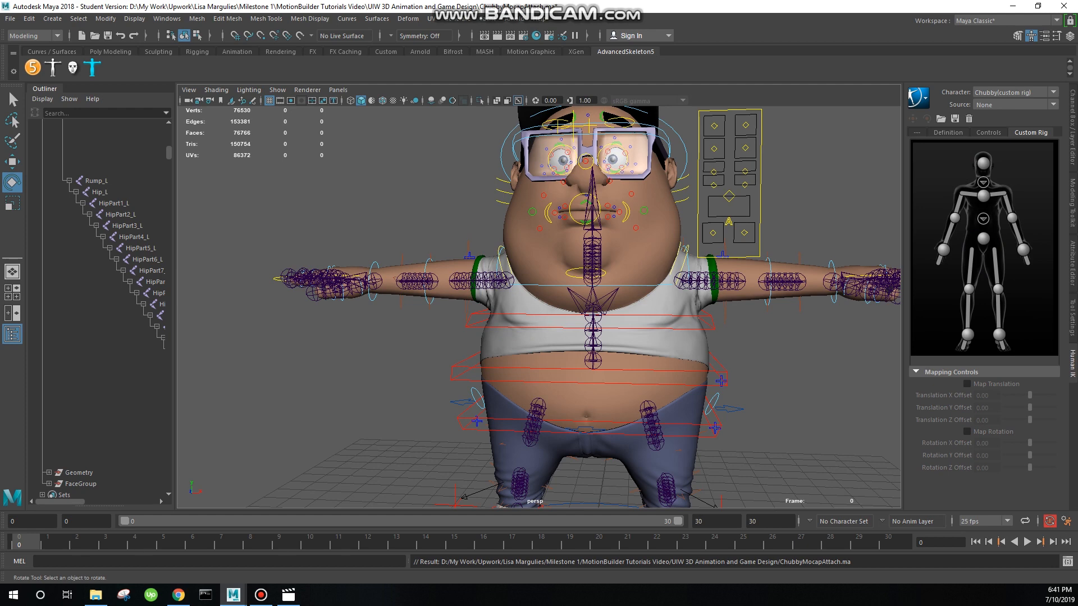
{"action": "scroll", "coordinate": [539, 307], "scroll_direction": "down", "scroll_amount": 2}
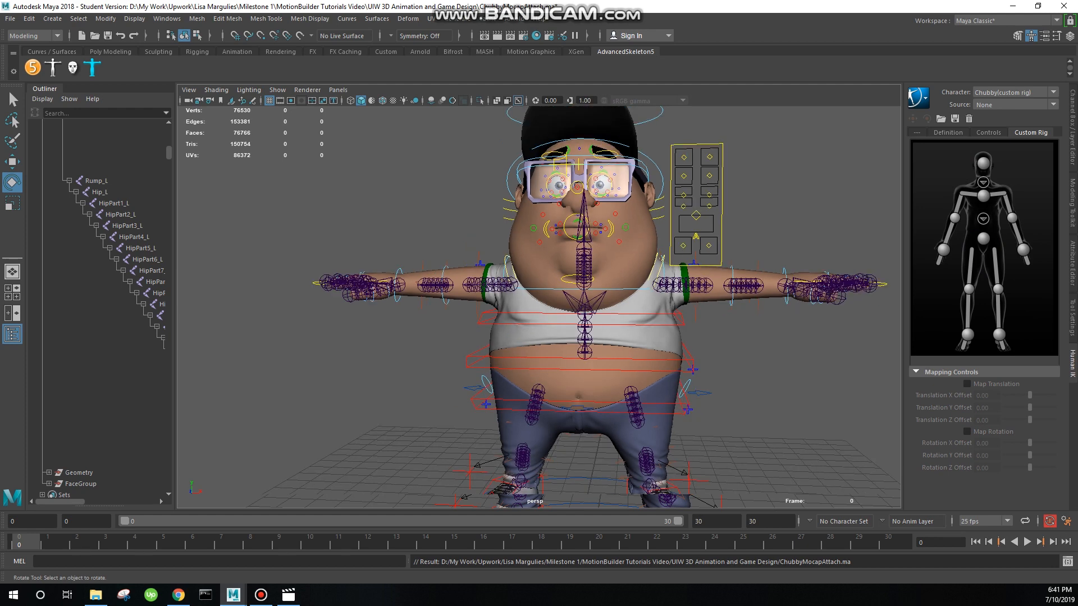
{"action": "left_click_drag", "start_coordinate": [539, 308], "coordinate": [551, 303], "text": "alt"}
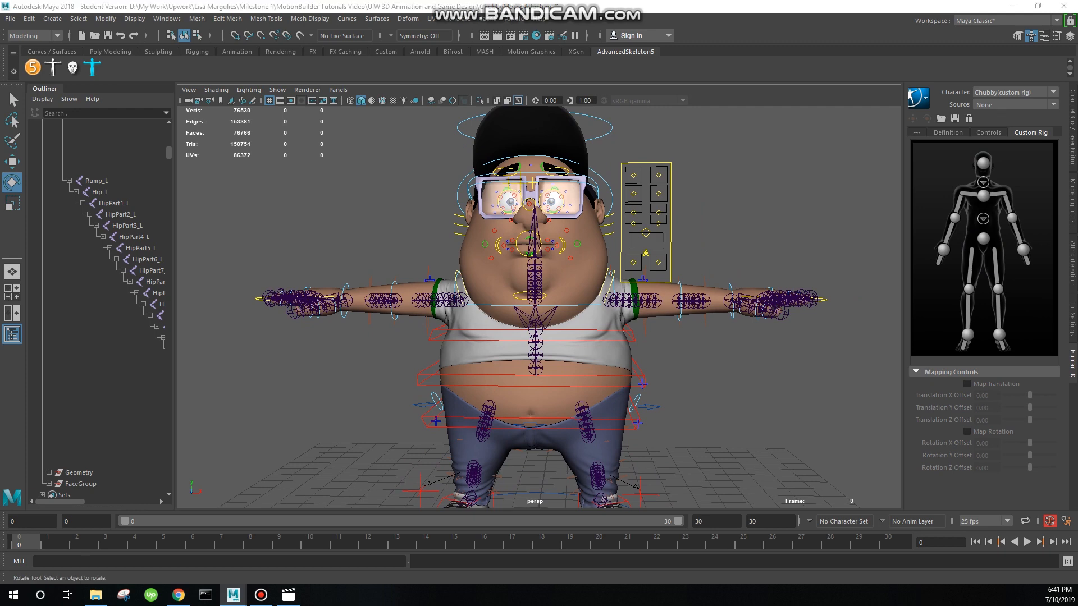
Step: Inspect the rig controls around the left arm, and select the head control with the character's head in view
{"action": "scroll", "coordinate": [539, 307], "scroll_direction": "up", "scroll_amount": 5}
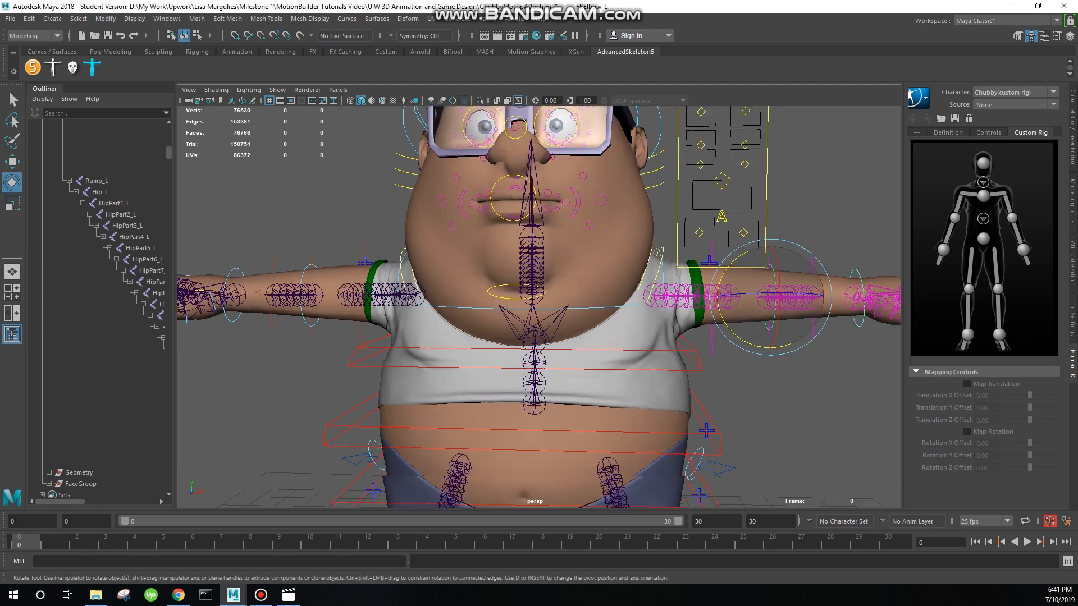
{"action": "left_click_drag", "start_coordinate": [749, 269], "coordinate": [727, 268], "text": "alt"}
{"action": "key", "text": "a"}
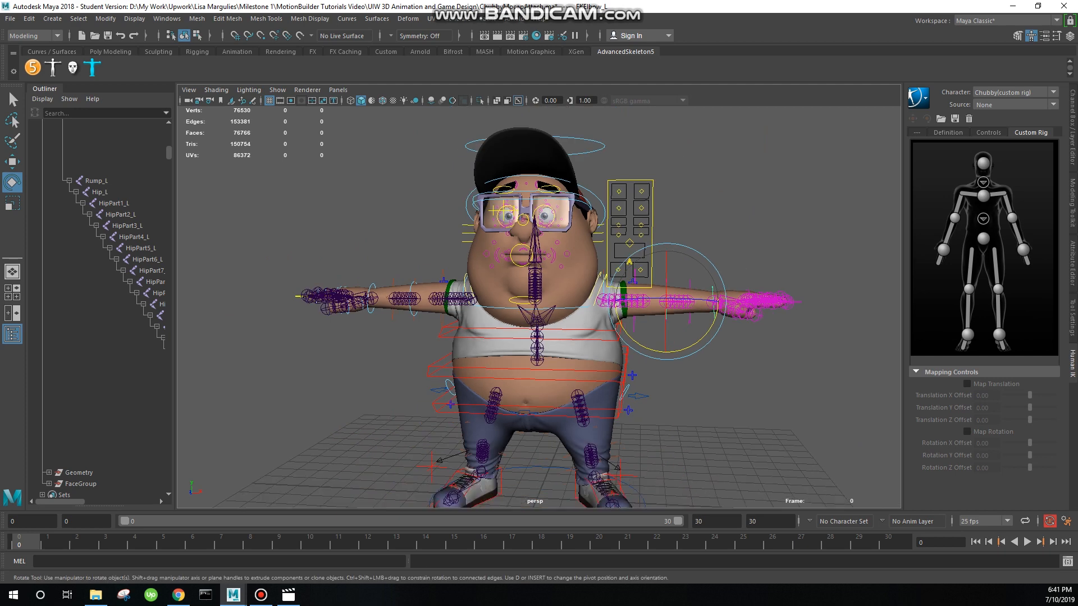
{"action": "scroll", "coordinate": [539, 308], "scroll_direction": "up", "scroll_amount": 3}
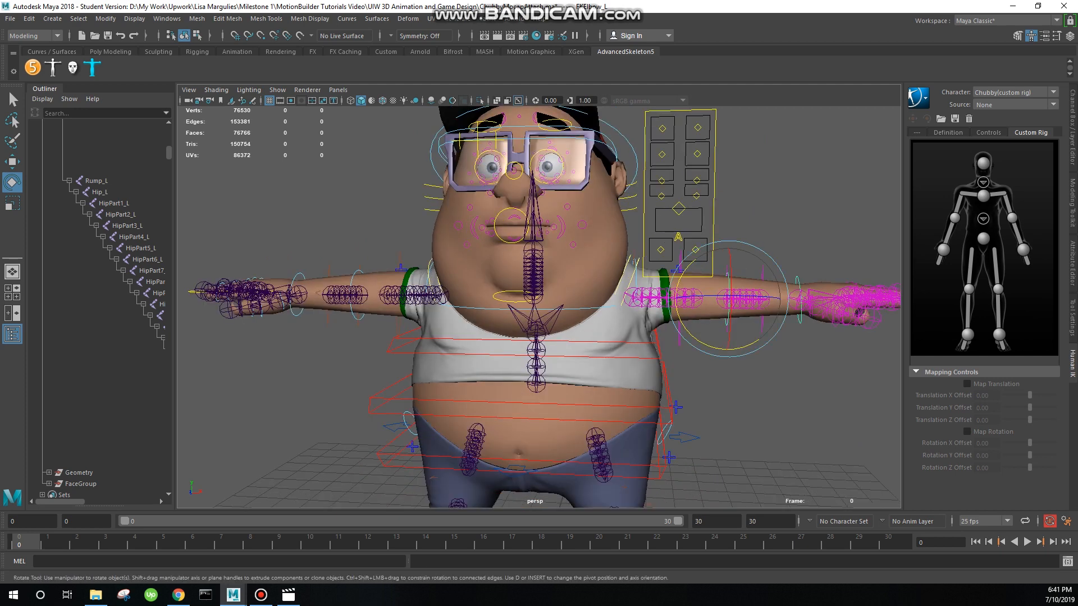
{"action": "mouse_move", "coordinate": [539, 308]}
{"action": "left_mouse_down", "text": "alt"}
{"action": "mouse_move", "coordinate": [539, 340]}
{"action": "mouse_move", "coordinate": [522, 304]}
{"action": "left_mouse_up", "text": "alt"}
{"action": "middle_click_drag", "start_coordinate": [522, 303], "coordinate": [516, 348], "text": "alt"}
{"action": "left_click_drag", "start_coordinate": [627, 202], "coordinate": [637, 223]}
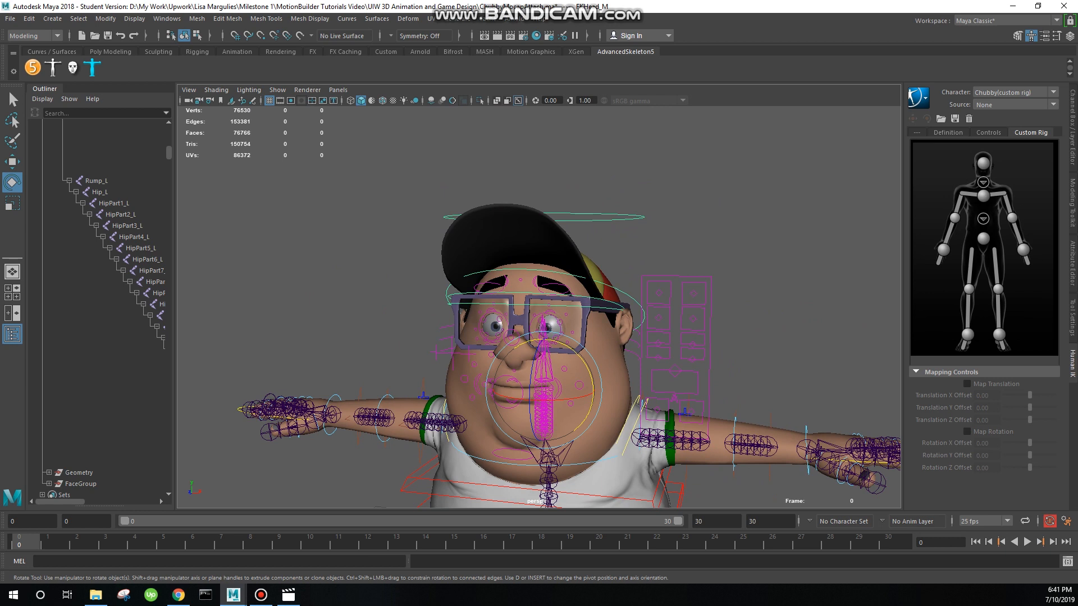
{"action": "key", "text": "alt+Tab"}
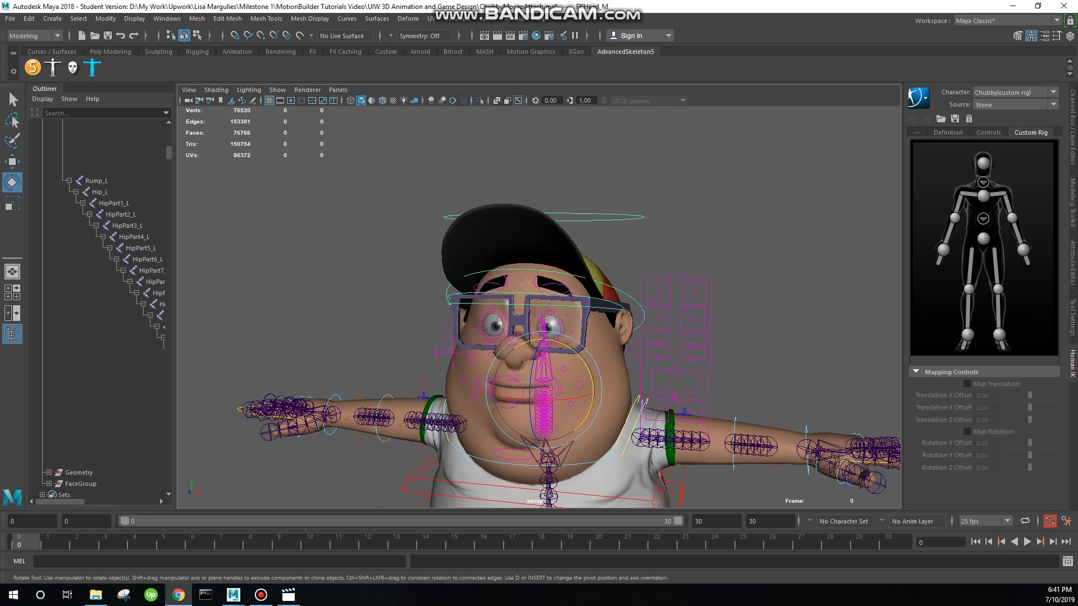
{"action": "middle_click_drag", "start_coordinate": [539, 337], "coordinate": [543, 366], "text": "alt"}
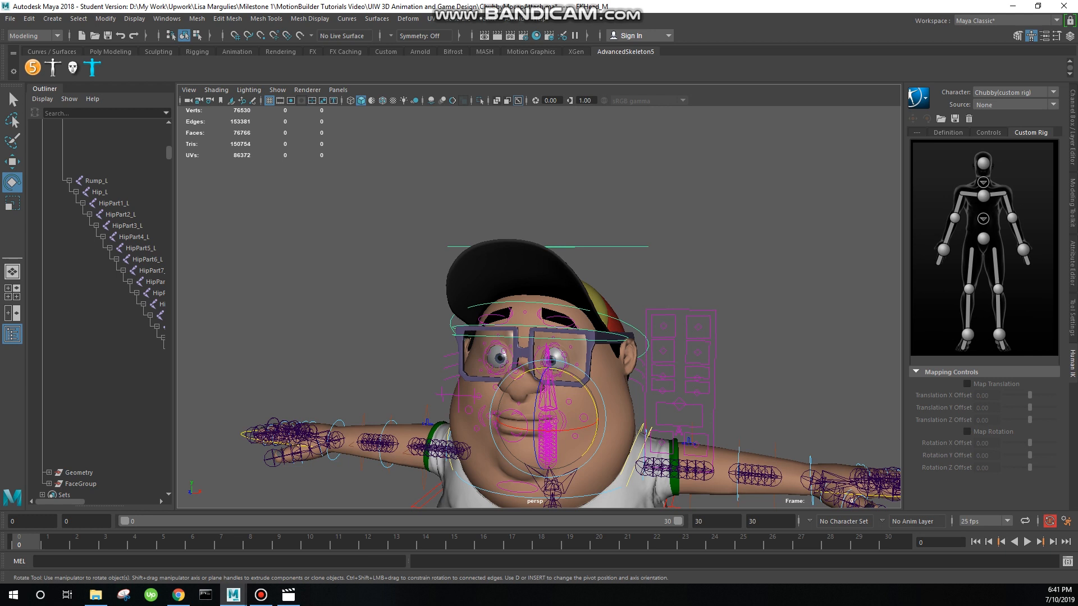
Step: Assign the selected head control to the head effector of the custom rig and open the neck view
{"action": "right_click", "coordinate": [983, 164]}
{"action": "left_click", "coordinate": [994, 173]}
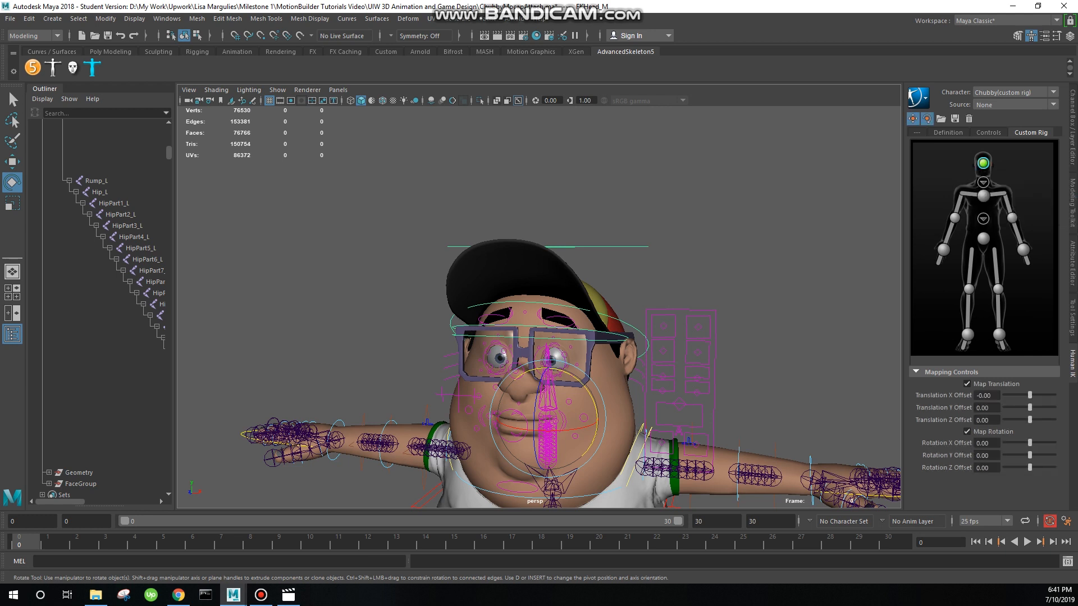
{"action": "left_click", "coordinate": [984, 183]}
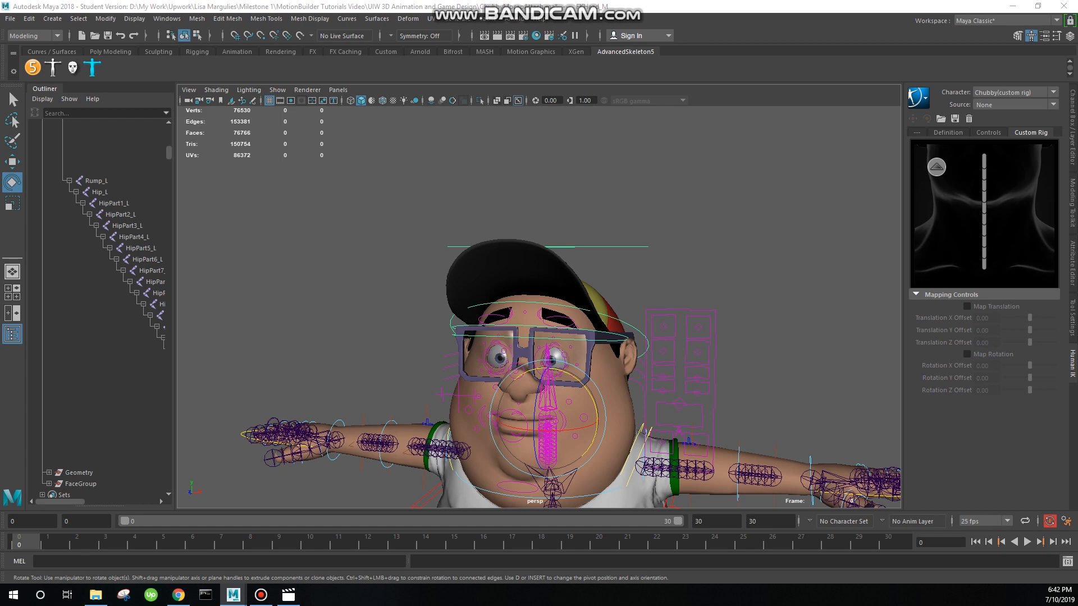
Step: Assign the FKNeck_M control to the lowest neck segment of the custom rig and return to the full-body view
{"action": "middle_click_drag", "start_coordinate": [548, 419], "coordinate": [579, 301], "text": "alt"}
{"action": "left_click", "coordinate": [587, 365]}
{"action": "left_click_drag", "start_coordinate": [587, 365], "coordinate": [477, 362], "text": "alt"}
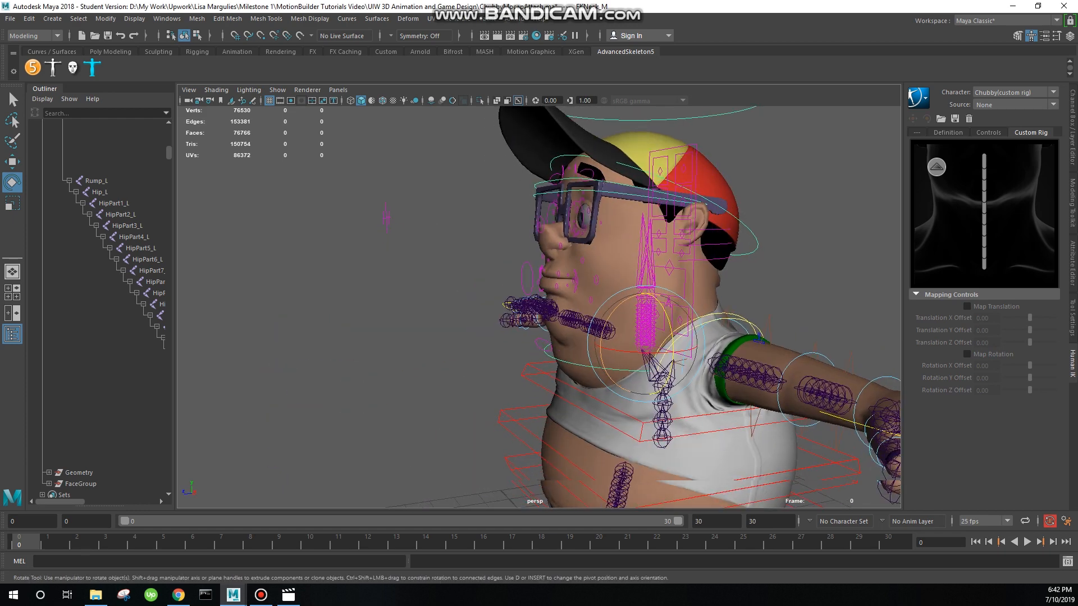
{"action": "scroll", "coordinate": [478, 362], "scroll_direction": "up", "scroll_amount": 5}
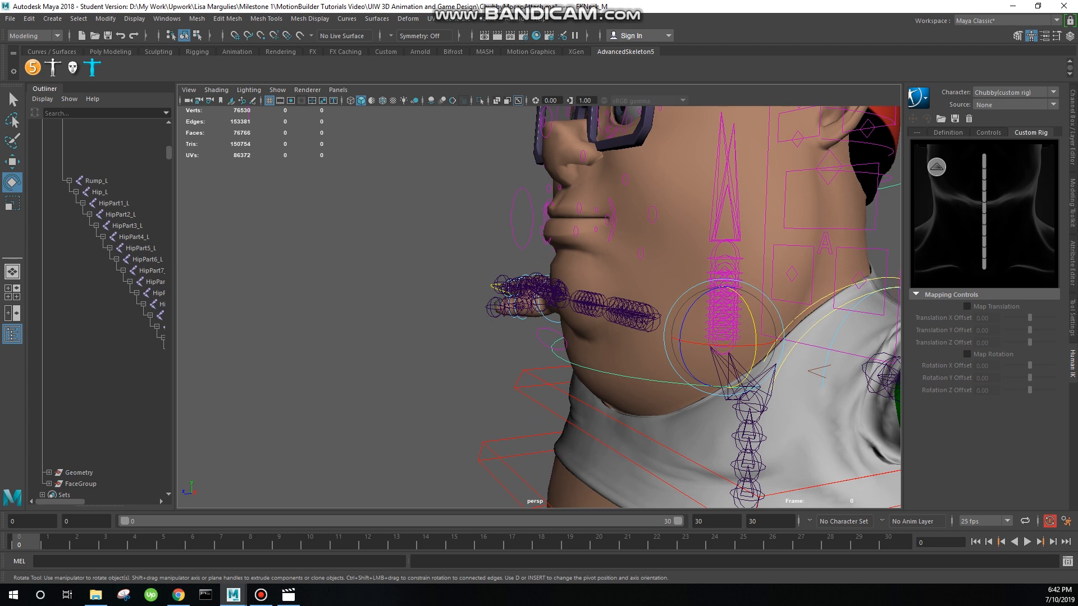
{"action": "left_click", "coordinate": [1073, 128]}
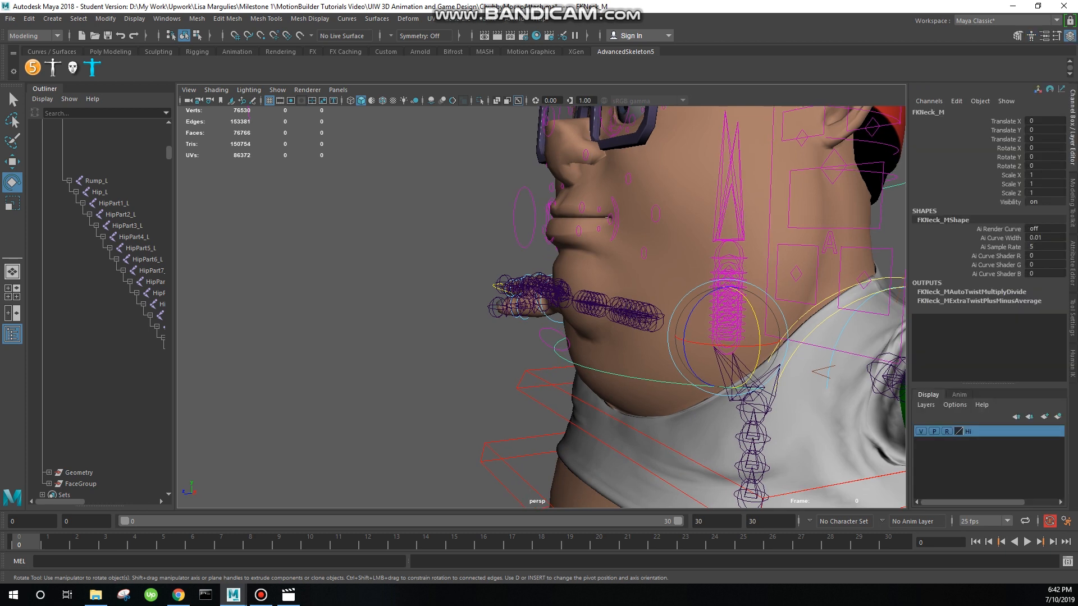
{"action": "left_click", "coordinate": [929, 112]}
{"action": "left_click", "coordinate": [940, 113]}
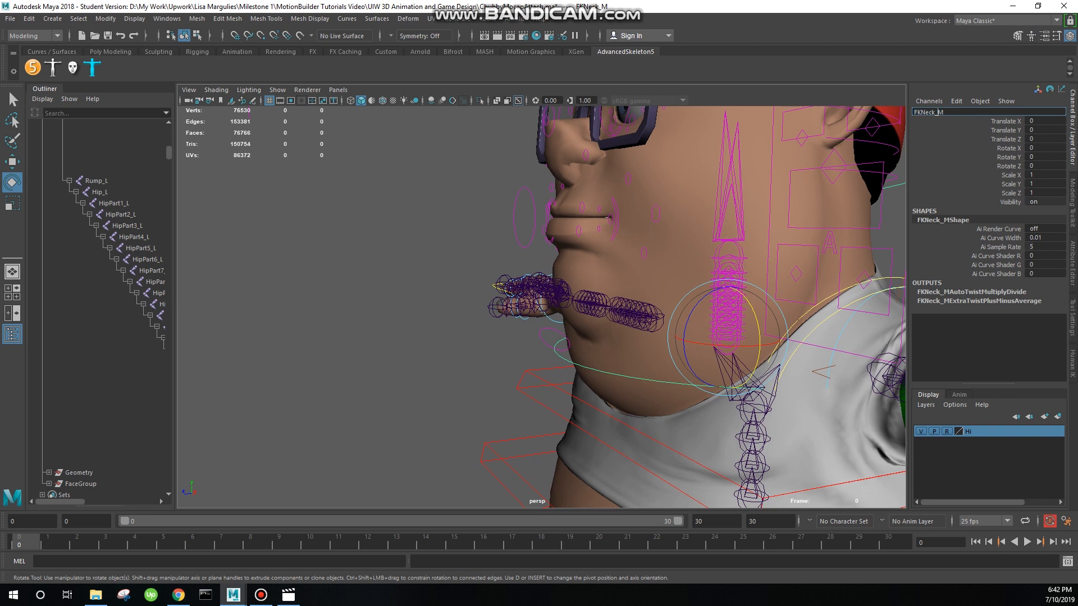
{"action": "left_click", "coordinate": [1032, 36]}
{"action": "right_click", "coordinate": [990, 260]}
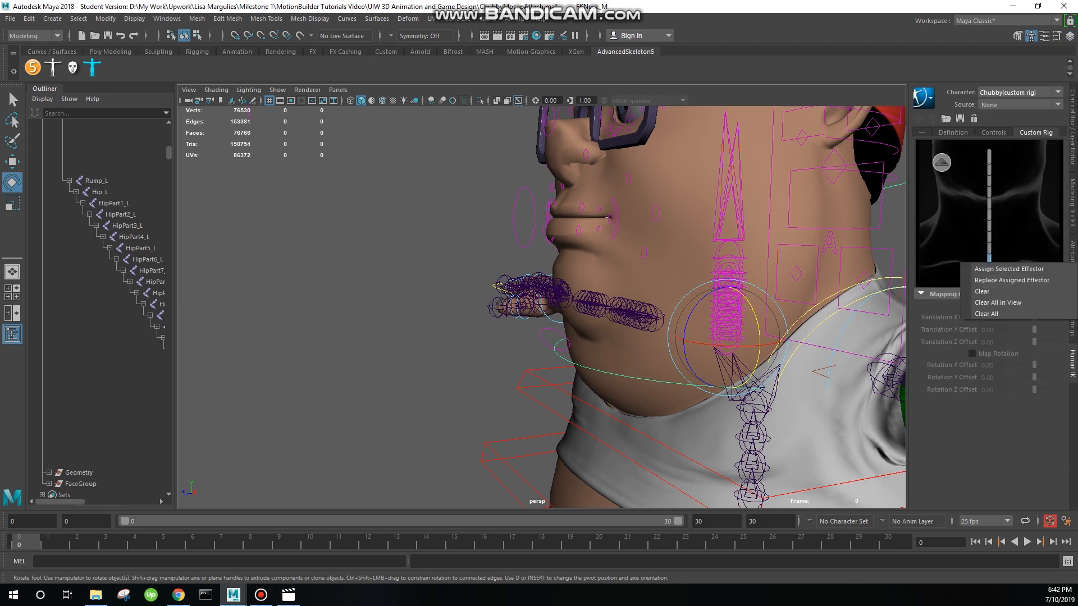
{"action": "left_click", "coordinate": [1005, 269]}
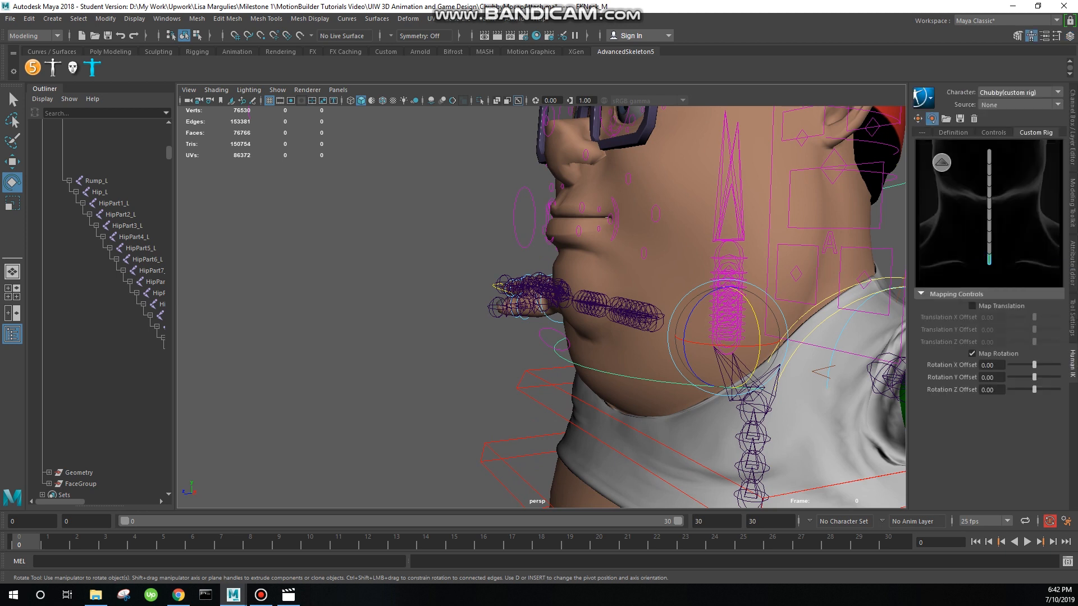
{"action": "left_click", "coordinate": [942, 162]}
Step: Assign the IKSpine3_M control to the chest effector, and check the mapping against the character definition
{"action": "left_click", "coordinate": [989, 195]}
{"action": "left_click_drag", "start_coordinate": [505, 315], "coordinate": [660, 314], "text": "alt"}
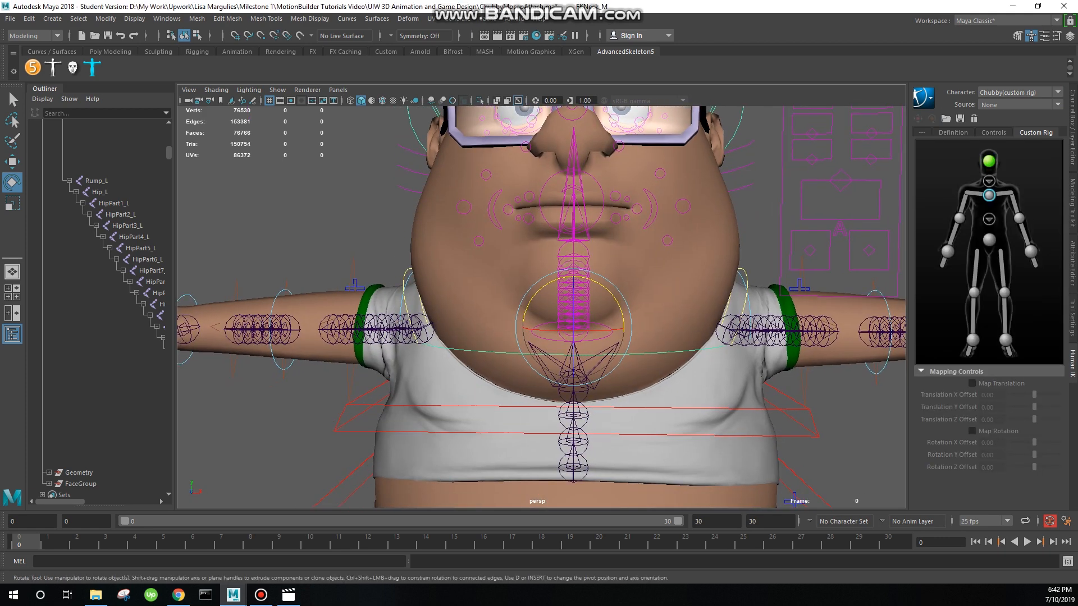
{"action": "scroll", "coordinate": [542, 294], "scroll_direction": "down", "scroll_amount": 3}
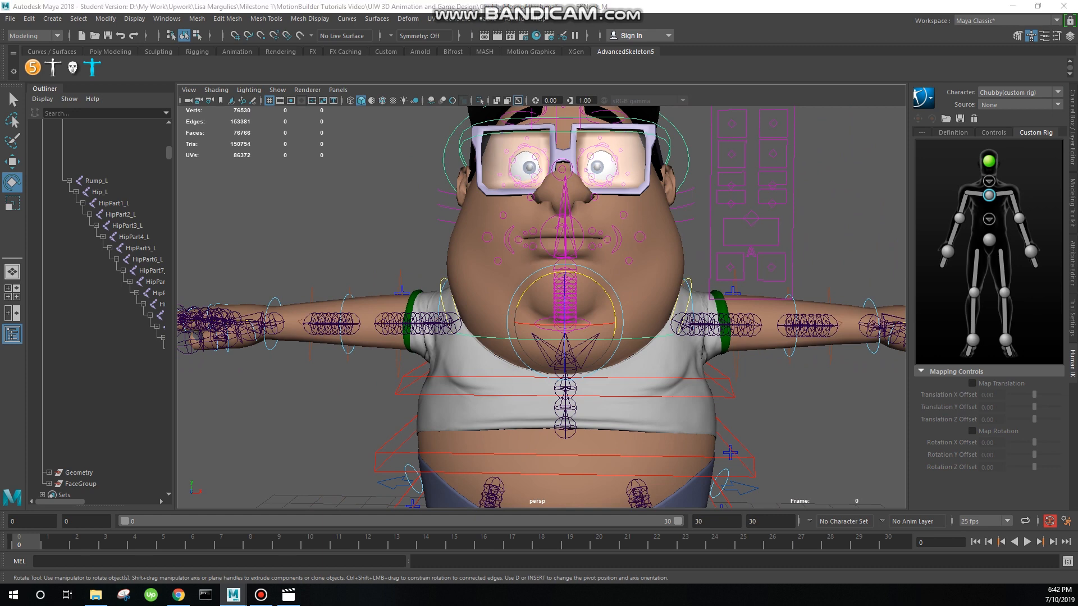
{"action": "left_click", "coordinate": [831, 242]}
{"action": "left_click", "coordinate": [689, 290]}
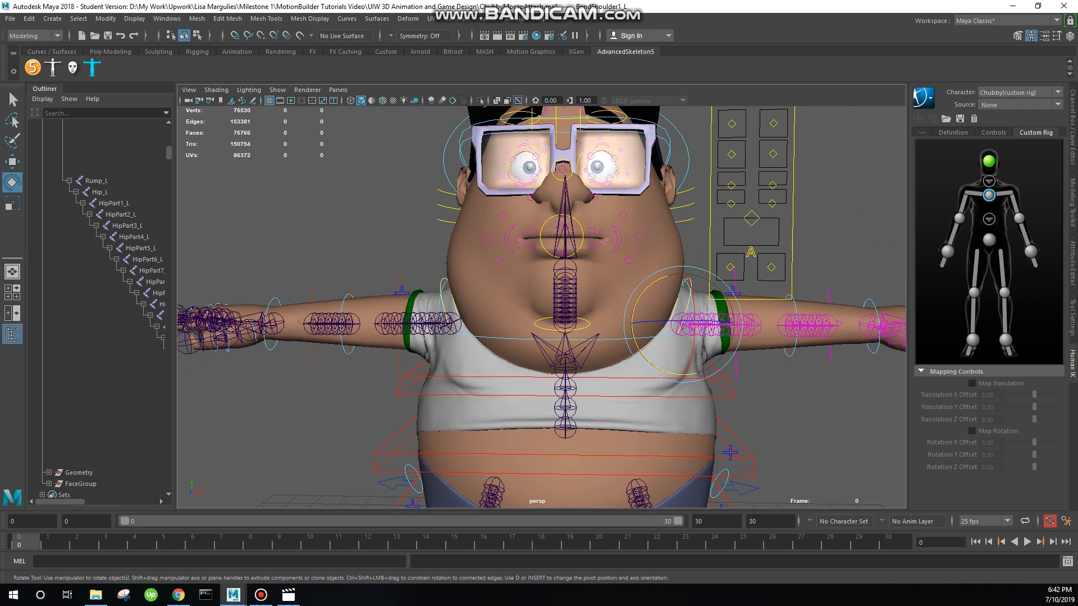
{"action": "left_click", "coordinate": [696, 398]}
{"action": "right_click", "coordinate": [989, 195]}
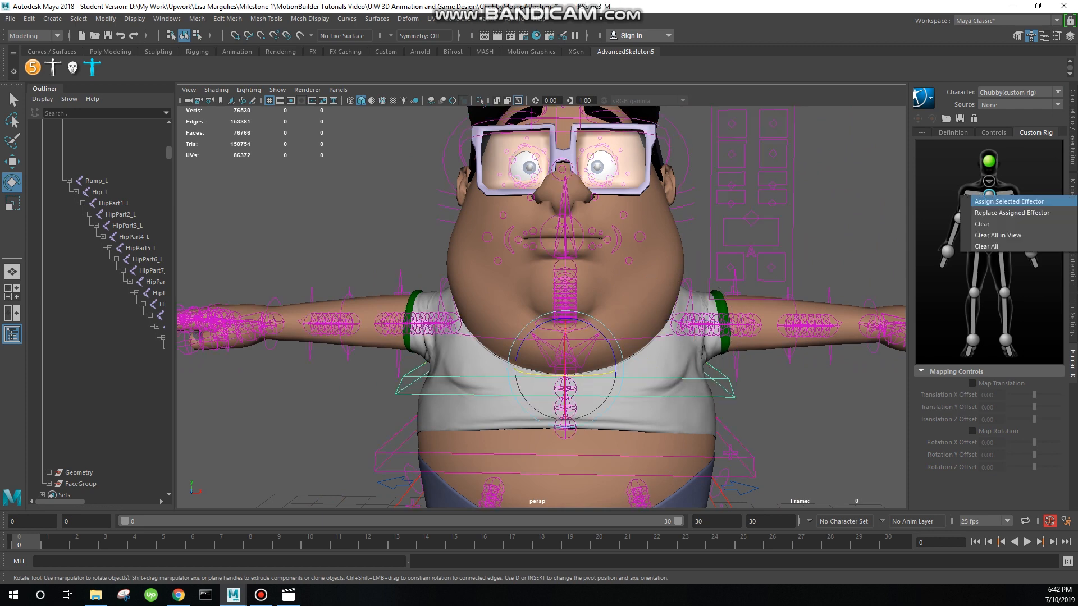
{"action": "left_click", "coordinate": [1009, 201]}
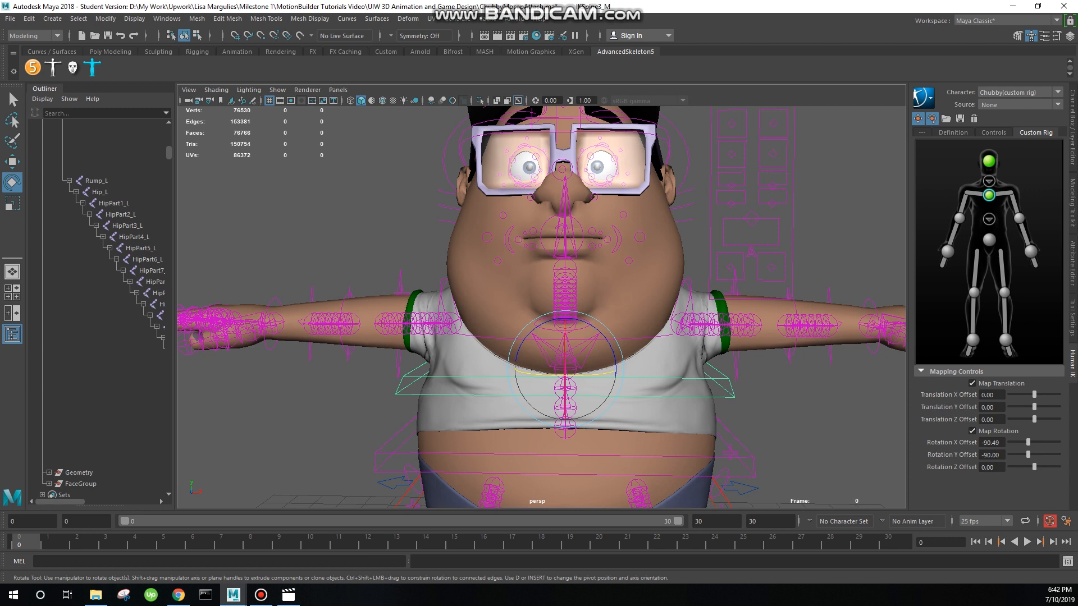
{"action": "left_click", "coordinate": [953, 132]}
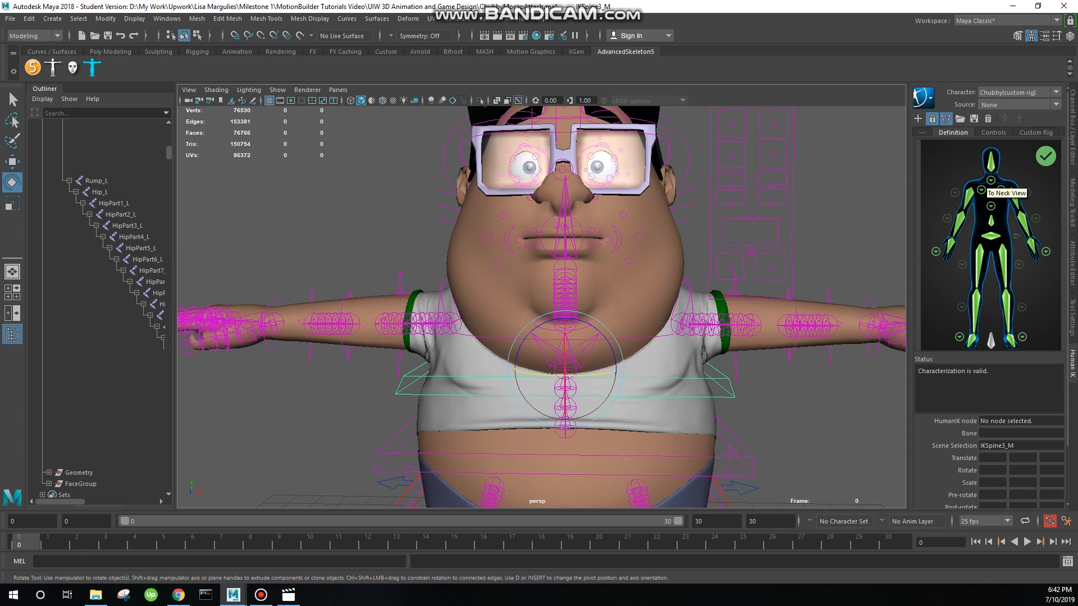
{"action": "left_click", "coordinate": [1036, 132]}
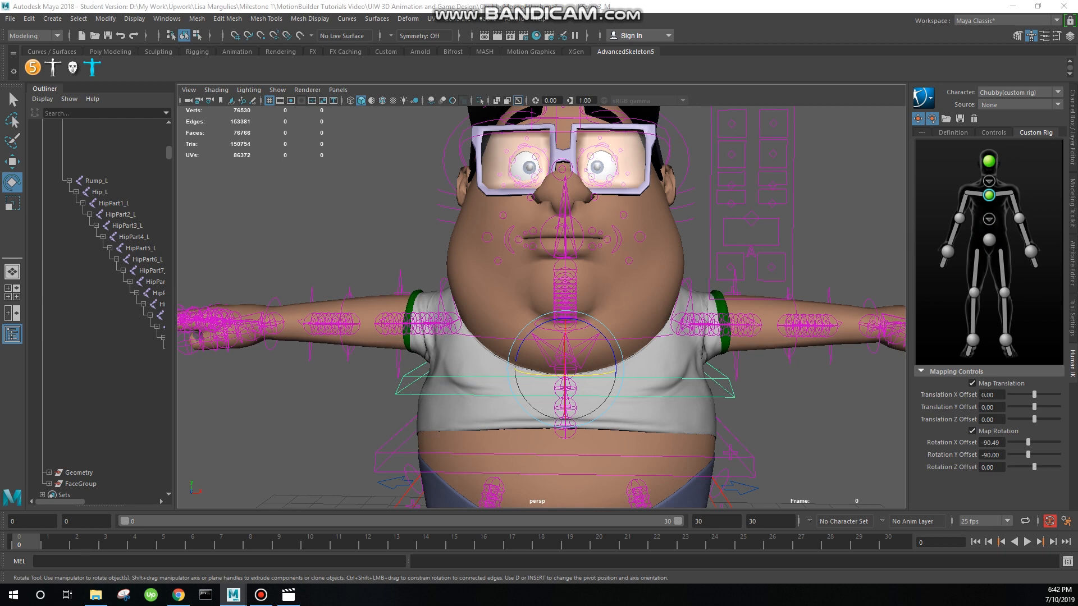
Step: Assign the FKScapula_L control to the left clavicle effector of the custom rig
{"action": "scroll", "coordinate": [542, 307], "scroll_direction": "up", "scroll_amount": 1}
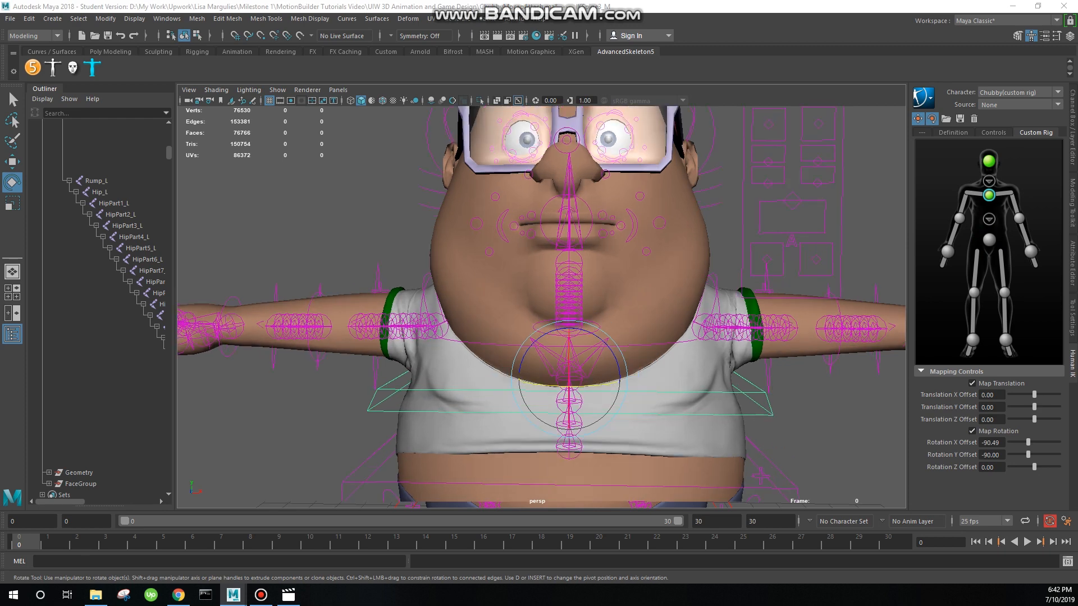
{"action": "middle_click_drag", "start_coordinate": [571, 337], "coordinate": [496, 339], "text": "alt"}
{"action": "scroll", "coordinate": [496, 339], "scroll_direction": "up", "scroll_amount": 4}
{"action": "left_click", "coordinate": [505, 337]}
{"action": "left_click_drag", "start_coordinate": [505, 336], "coordinate": [470, 342], "text": "alt"}
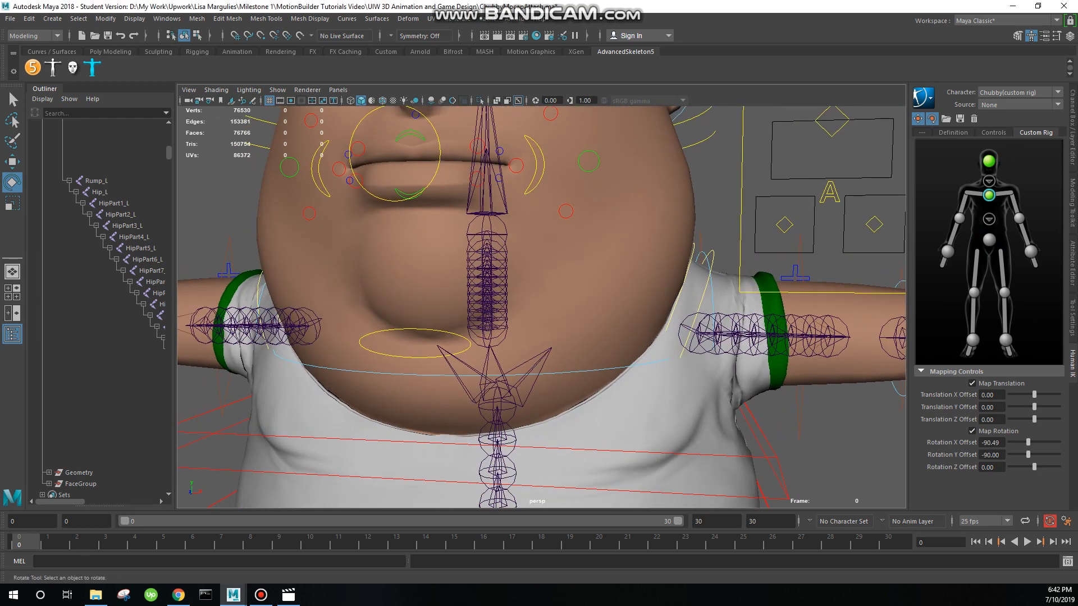
{"action": "left_click", "coordinate": [697, 307]}
{"action": "middle_click_drag", "start_coordinate": [697, 307], "coordinate": [610, 359], "text": "alt"}
{"action": "scroll", "coordinate": [609, 359], "scroll_direction": "up", "scroll_amount": 4}
{"action": "left_click", "coordinate": [601, 359]}
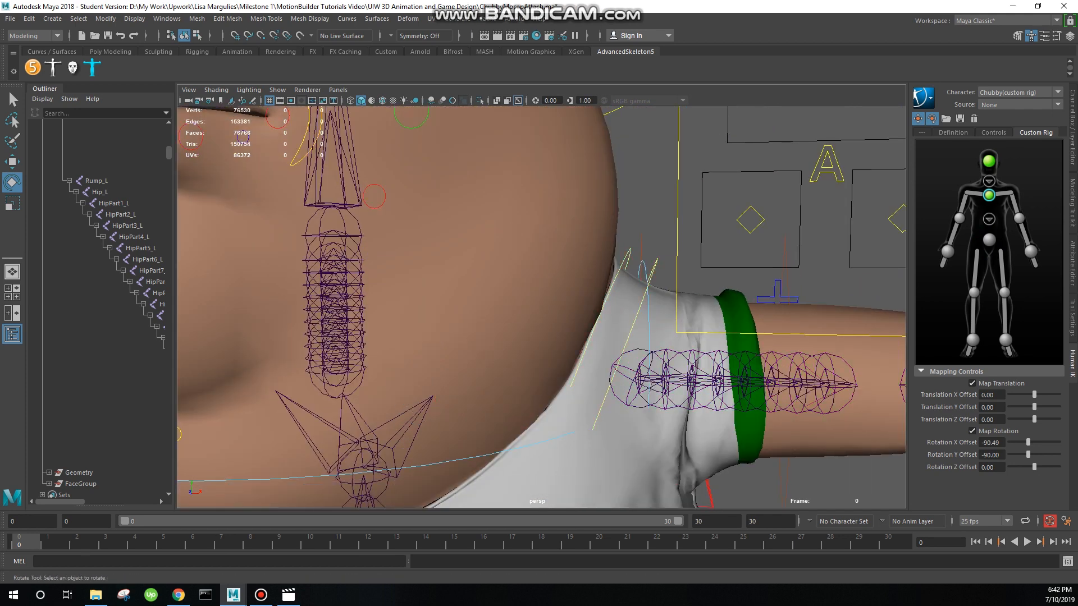
{"action": "left_click", "coordinate": [620, 358]}
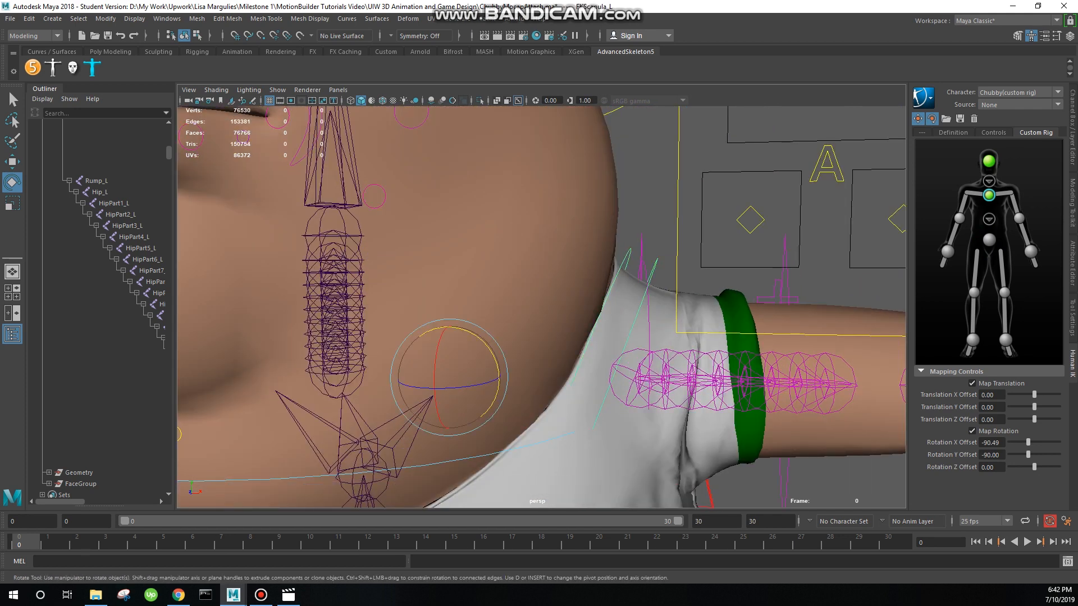
{"action": "scroll", "coordinate": [541, 308], "scroll_direction": "down", "scroll_amount": 8}
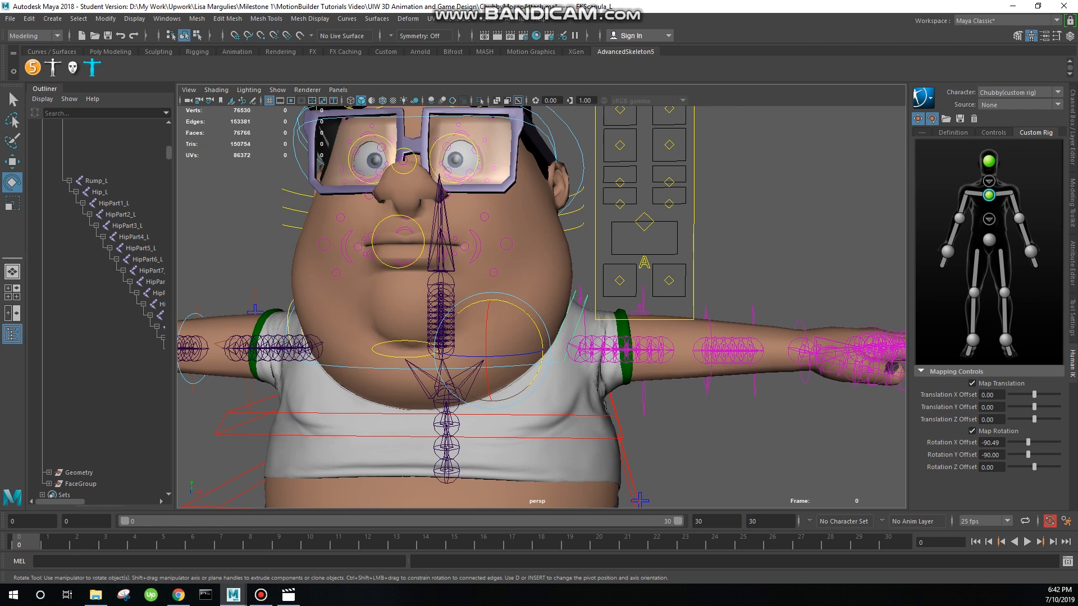
{"action": "left_click", "coordinate": [1072, 128]}
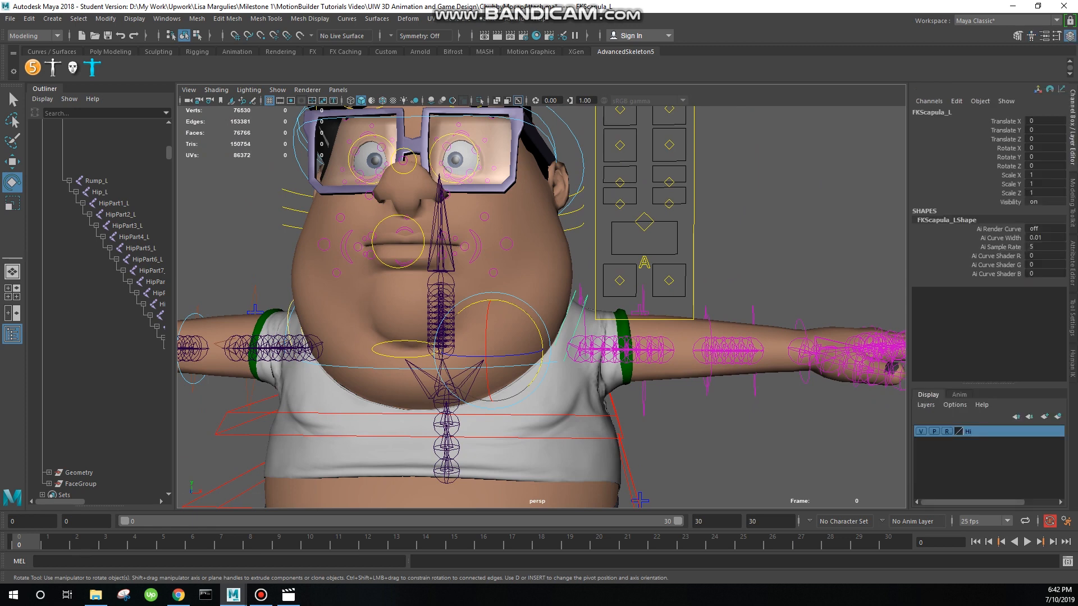
{"action": "left_click", "coordinate": [1073, 363]}
{"action": "scroll", "coordinate": [541, 307], "scroll_direction": "up", "scroll_amount": 3}
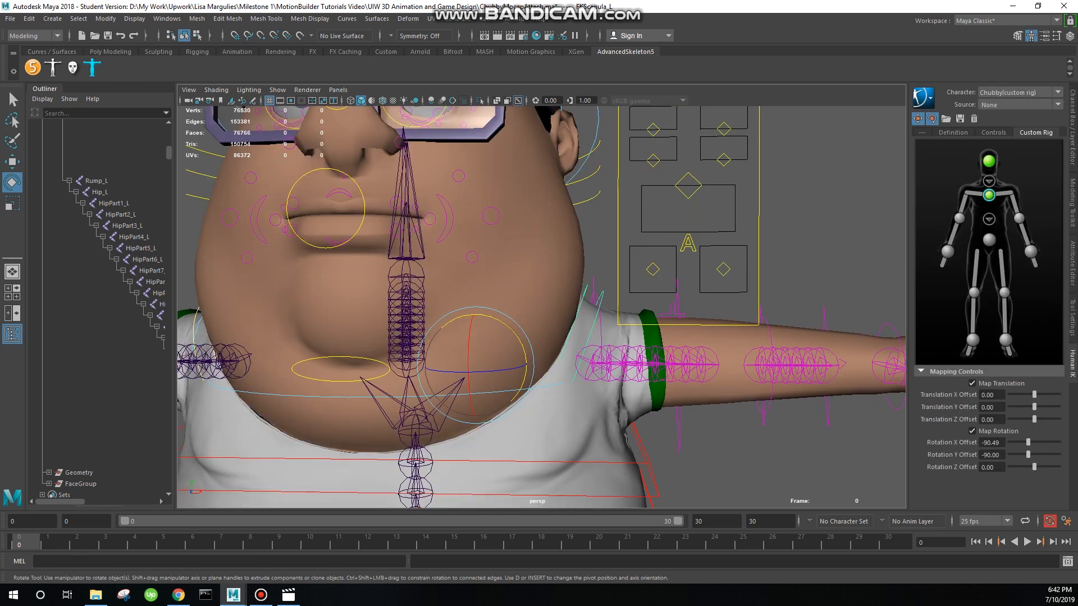
{"action": "right_click", "coordinate": [989, 195]}
{"action": "left_click", "coordinate": [1009, 201]}
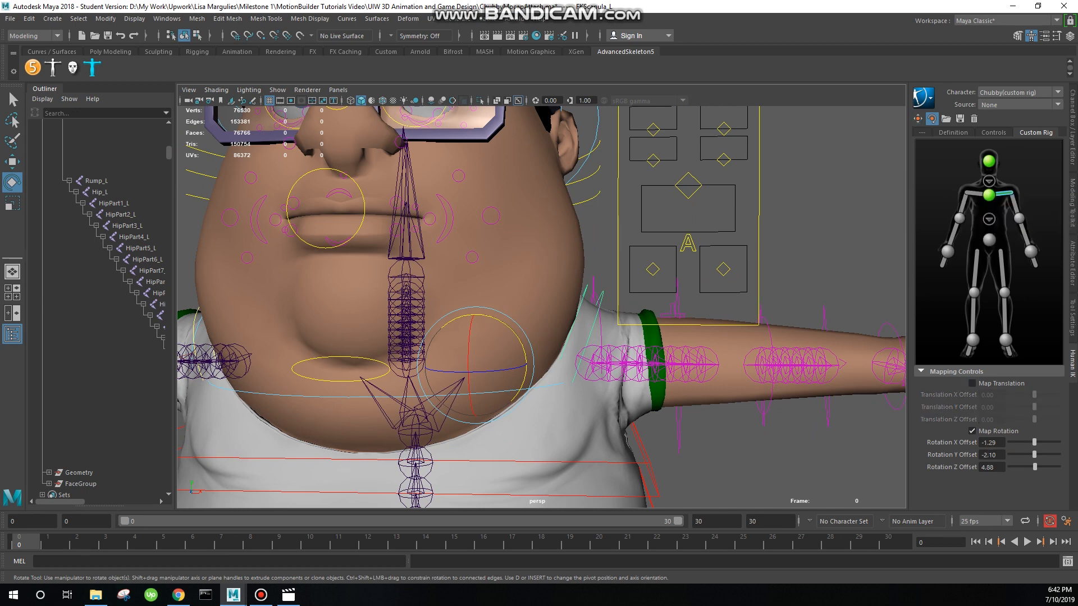
Step: Assign the FKShoulder_L control to the left upper arm effector of the custom rig
{"action": "scroll", "coordinate": [541, 307], "scroll_direction": "up", "scroll_amount": 2}
{"action": "left_click", "coordinate": [1015, 206]}
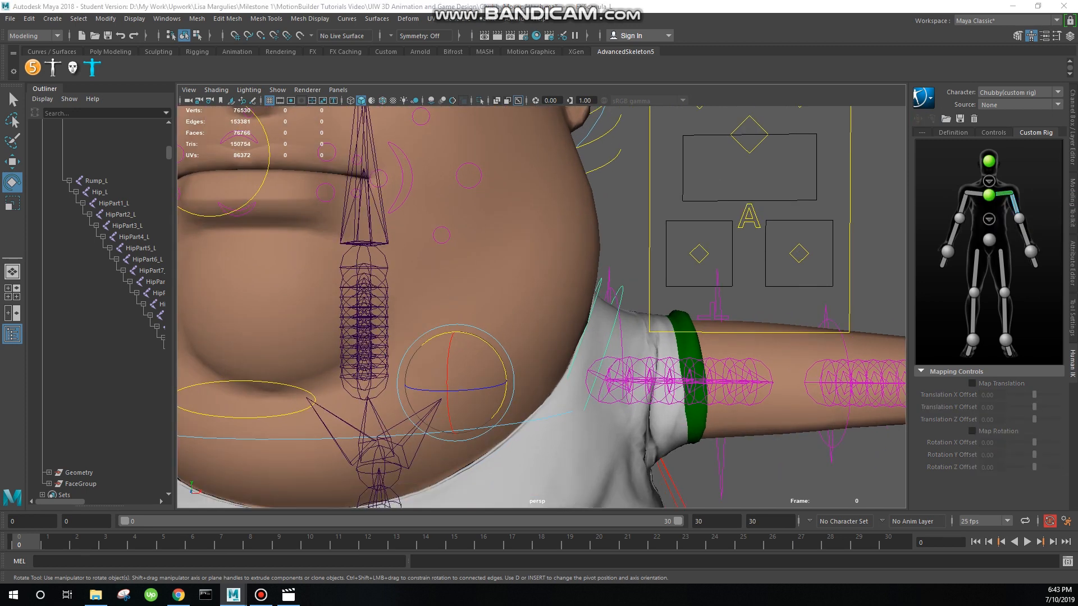
{"action": "left_click", "coordinate": [620, 327]}
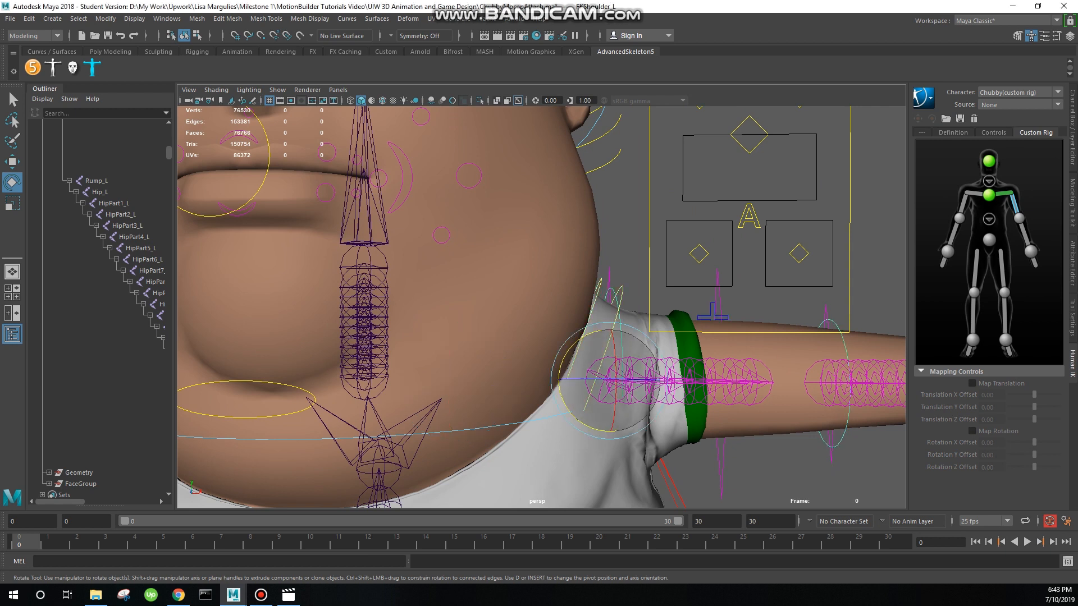
{"action": "left_click", "coordinate": [1073, 128]}
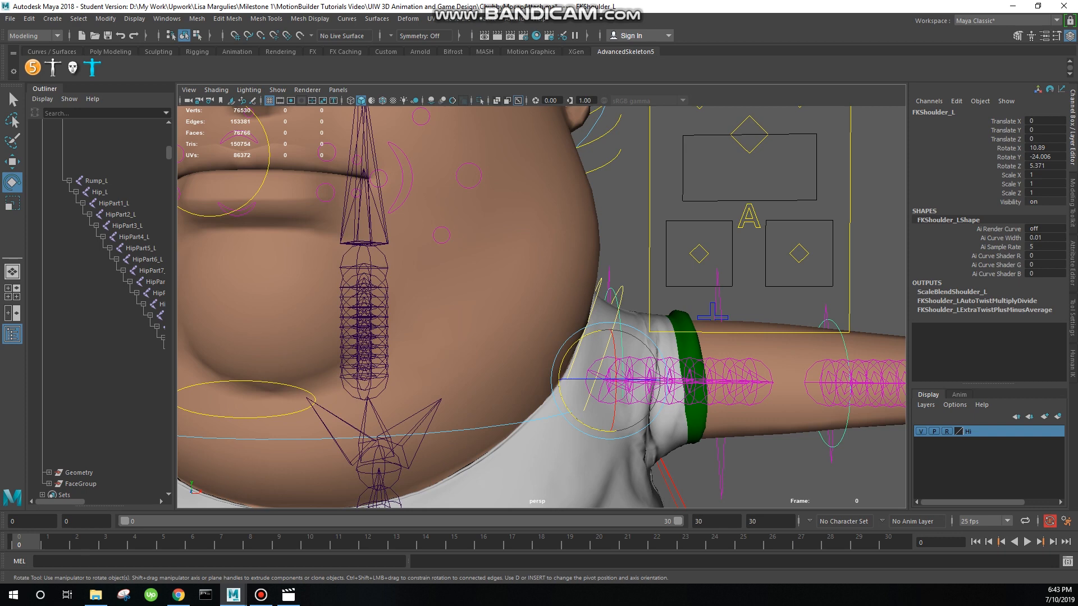
{"action": "left_click", "coordinate": [1032, 35]}
{"action": "right_click", "coordinate": [1016, 205]}
{"action": "left_click", "coordinate": [1023, 213]}
Step: Assign the FKElbow_L control to the left elbow effector of the custom rig
{"action": "middle_click_drag", "start_coordinate": [662, 325], "coordinate": [525, 317], "text": "alt"}
{"action": "left_click", "coordinate": [1025, 232]}
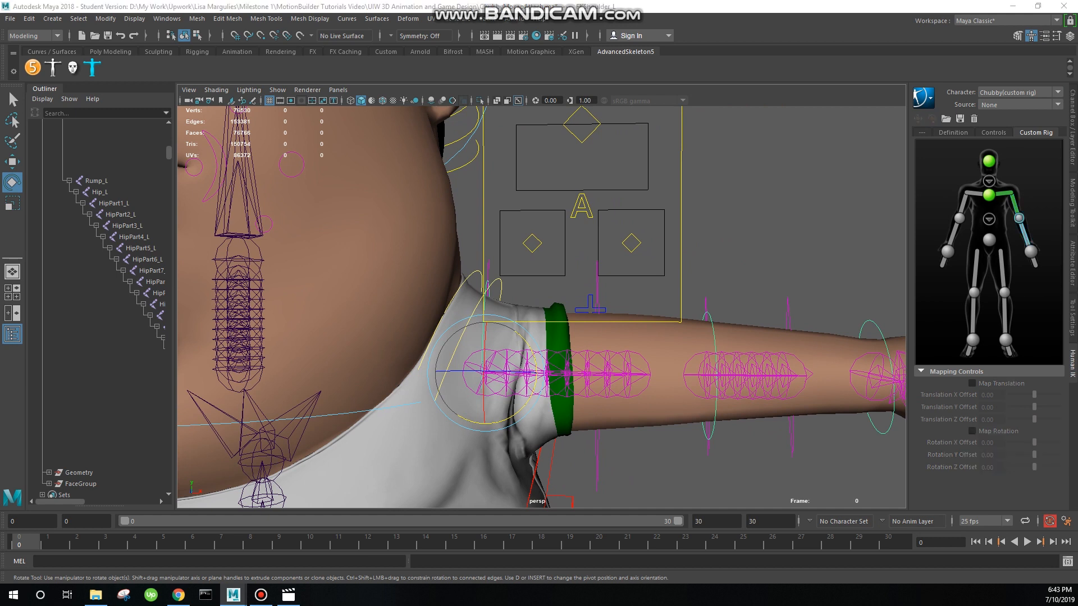
{"action": "left_click", "coordinate": [716, 359]}
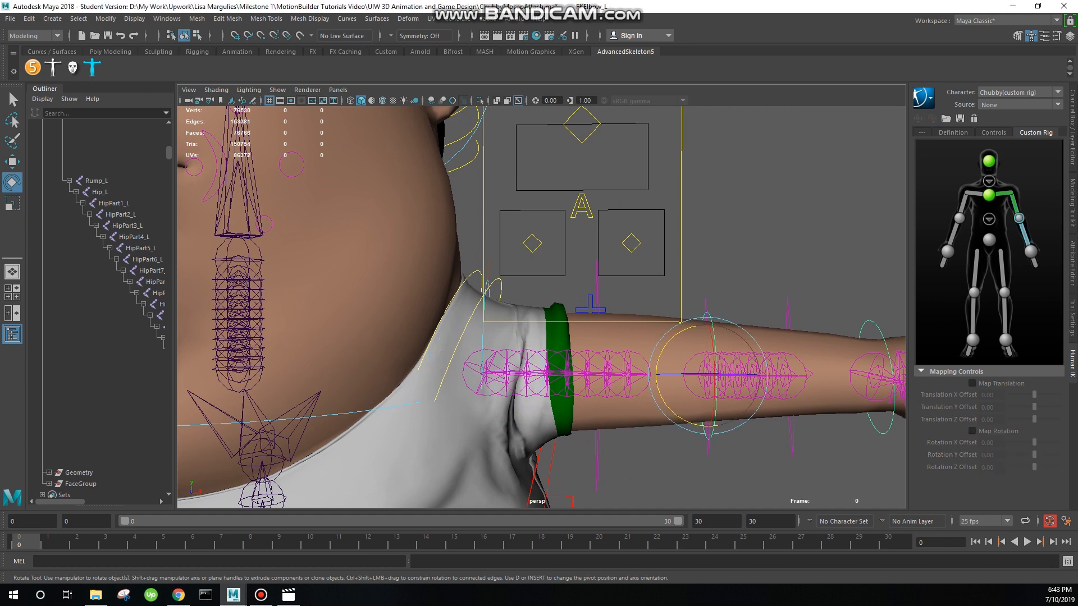
{"action": "left_click", "coordinate": [1072, 128]}
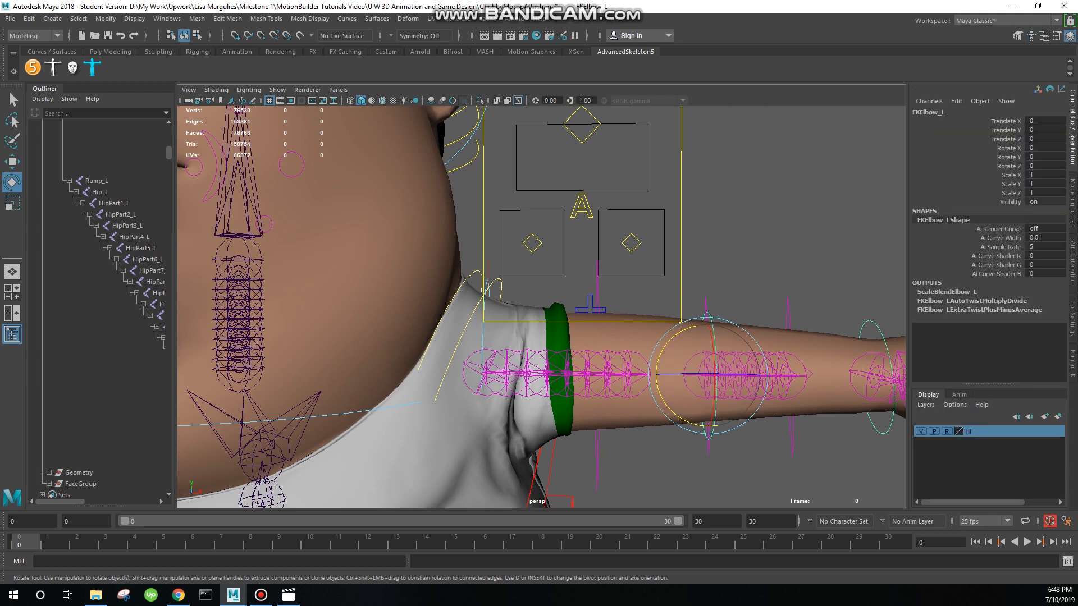
{"action": "left_click", "coordinate": [1072, 364]}
{"action": "right_click", "coordinate": [1019, 218]}
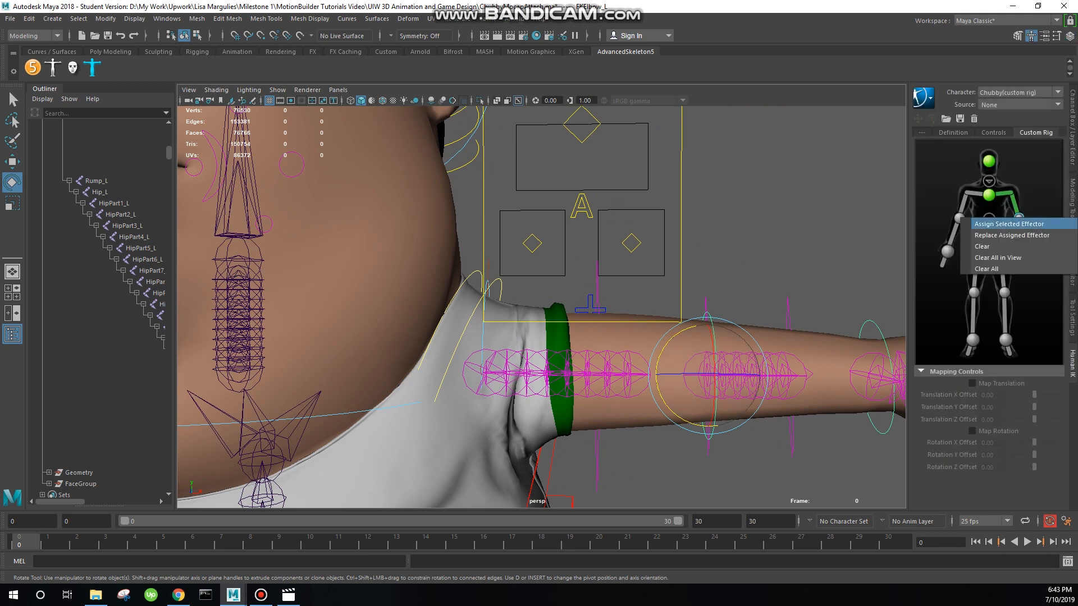
{"action": "left_click", "coordinate": [1031, 224]}
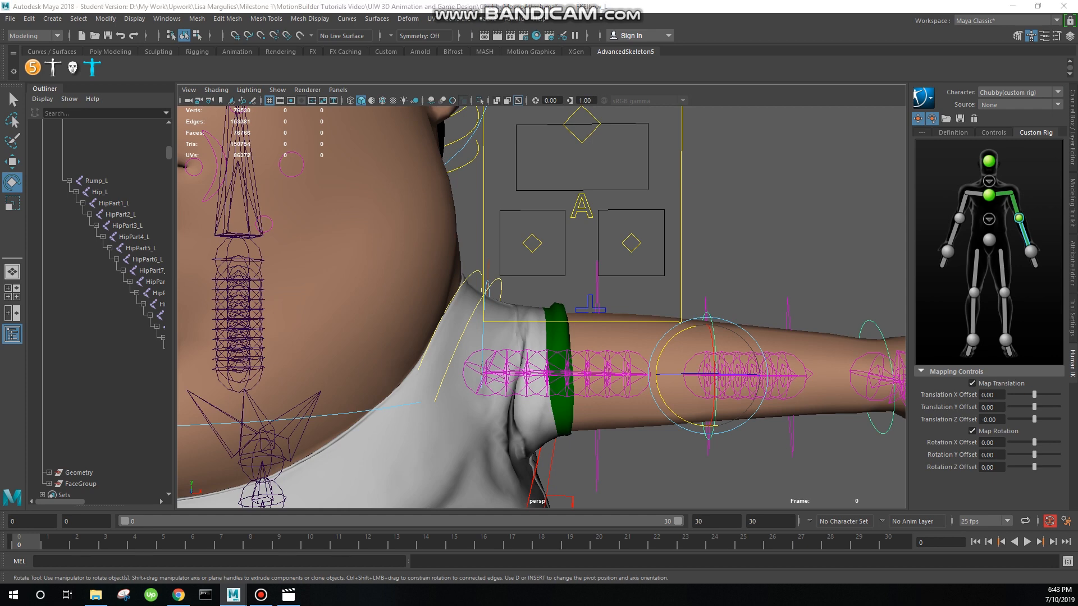
Step: Assign the left wrist FK control to the left wrist effector of the custom rig
{"action": "middle_click_drag", "start_coordinate": [868, 323], "coordinate": [668, 316], "text": "alt"}
{"action": "left_click", "coordinate": [724, 315]}
{"action": "right_click", "coordinate": [1031, 251]}
{"action": "left_click", "coordinate": [1036, 256]}
Step: Assign the right scapula FK control to the right clavicle effector of the custom rig
{"action": "middle_click_drag", "start_coordinate": [303, 309], "coordinate": [905, 336], "text": "alt"}
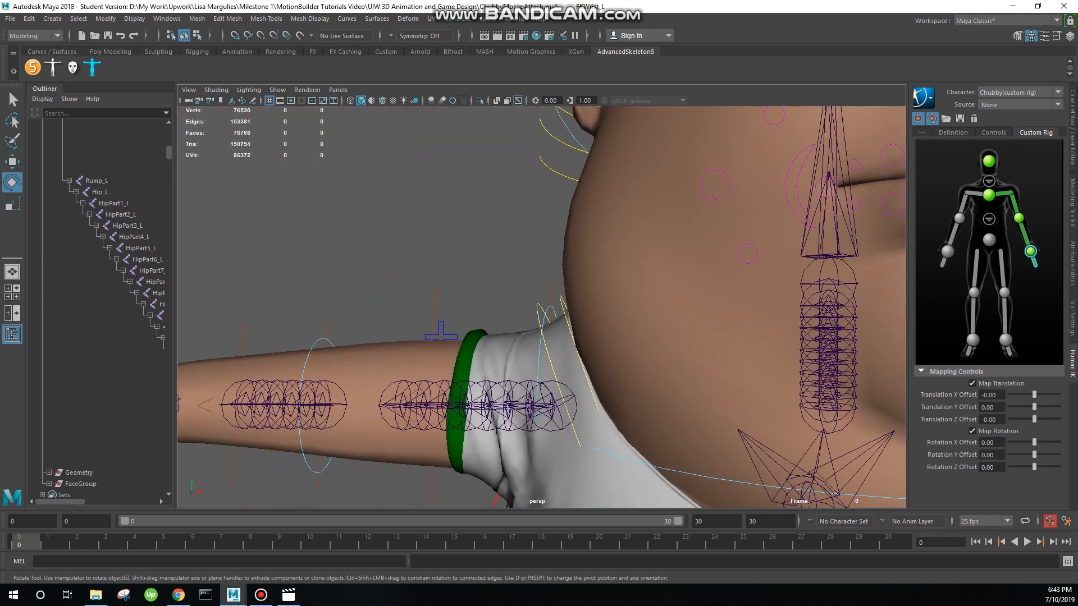
{"action": "left_click", "coordinate": [564, 389]}
{"action": "right_click", "coordinate": [973, 194]}
{"action": "left_click", "coordinate": [993, 200]}
Step: Assign the right shoulder FK control to the right upper arm effector of the custom rig
{"action": "middle_click_drag", "start_coordinate": [562, 337], "coordinate": [645, 336], "text": "alt"}
{"action": "left_click", "coordinate": [416, 241]}
{"action": "left_click_drag", "start_coordinate": [415, 242], "coordinate": [516, 245], "text": "alt"}
{"action": "middle_click_drag", "start_coordinate": [517, 246], "coordinate": [561, 246], "text": "alt"}
{"action": "left_click", "coordinate": [525, 362]}
{"action": "right_click", "coordinate": [963, 204]}
{"action": "left_click", "coordinate": [984, 209]}
Step: Assign the right elbow FK control to the right elbow effector of the custom rig
{"action": "middle_click_drag", "start_coordinate": [505, 336], "coordinate": [702, 311], "text": "alt"}
{"action": "left_click", "coordinate": [496, 353]}
{"action": "right_click", "coordinate": [960, 220]}
{"action": "left_click", "coordinate": [982, 225]}
Step: Assign the right wrist FK control to the right wrist effector of the custom rig
{"action": "middle_click_drag", "start_coordinate": [494, 337], "coordinate": [680, 342], "text": "alt"}
{"action": "left_click", "coordinate": [496, 360]}
{"action": "right_click", "coordinate": [947, 251]}
{"action": "left_click", "coordinate": [980, 256]}
Step: Examine the character's torso controls and the spine view of the custom rig mapping, then return to the full-body view
{"action": "left_click_drag", "start_coordinate": [561, 337], "coordinate": [497, 335], "text": "alt"}
{"action": "scroll", "coordinate": [497, 334], "scroll_direction": "down", "scroll_amount": 2}
{"action": "scroll", "coordinate": [497, 335], "scroll_direction": "down", "scroll_amount": 4}
{"action": "middle_click_drag", "start_coordinate": [497, 335], "coordinate": [300, 331], "text": "alt"}
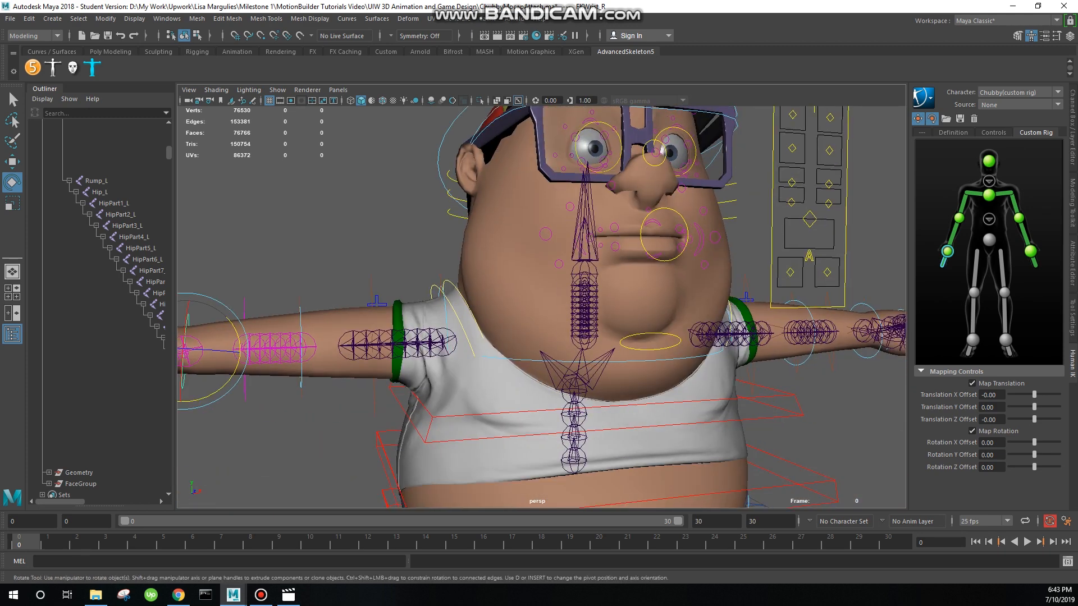
{"action": "left_click_drag", "start_coordinate": [449, 337], "coordinate": [387, 337], "text": "alt"}
{"action": "middle_click_drag", "start_coordinate": [478, 337], "coordinate": [387, 342], "text": "alt"}
{"action": "left_click", "coordinate": [989, 219]}
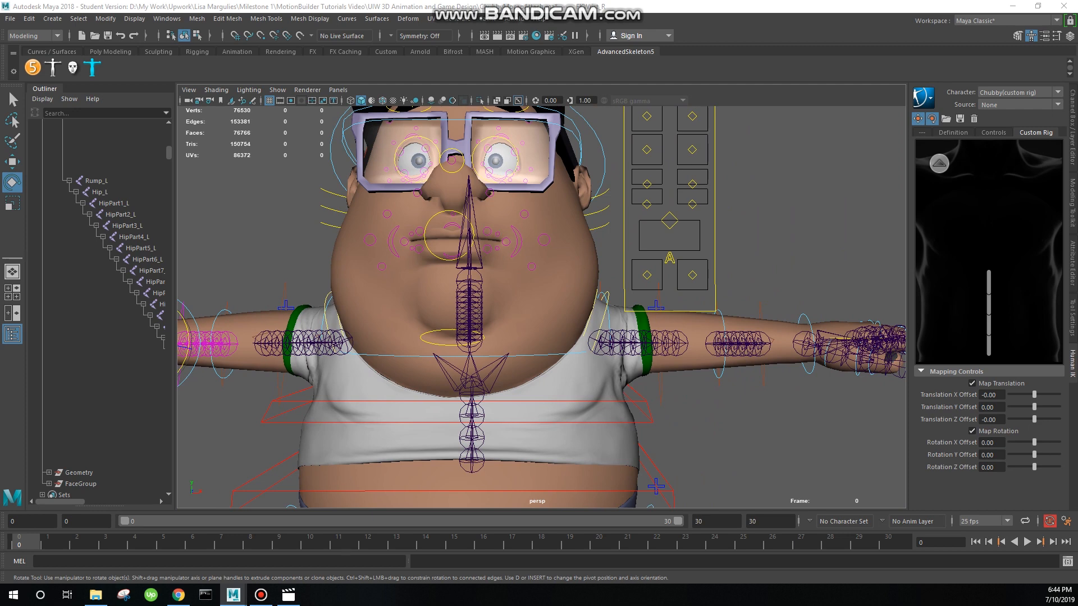
{"action": "scroll", "coordinate": [541, 308], "scroll_direction": "down", "scroll_amount": 3}
{"action": "left_click", "coordinate": [939, 163]}
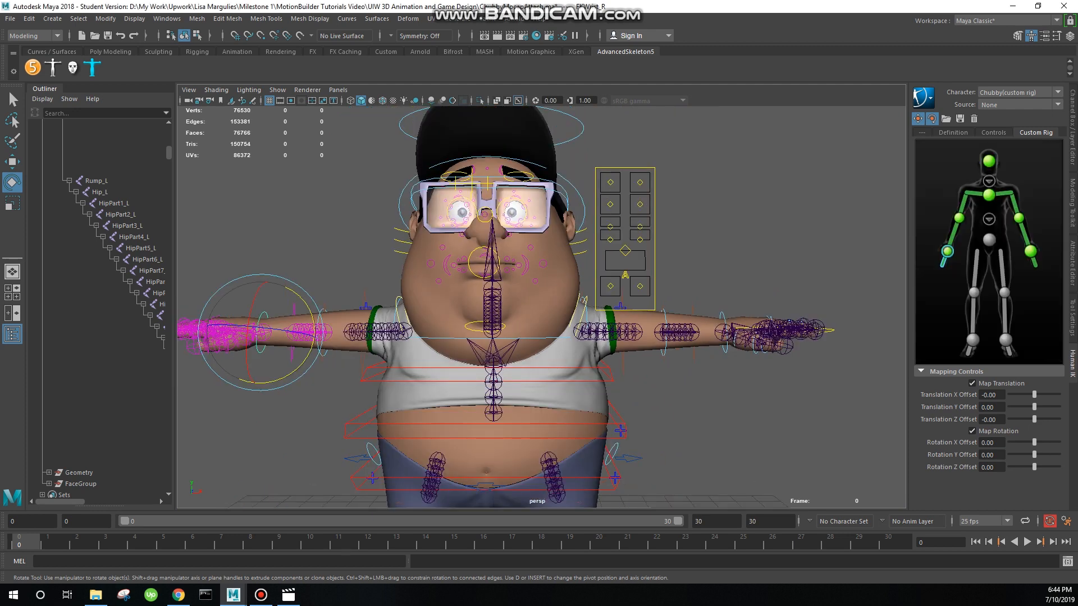
Step: Test-move the main body control at the pelvis, undo the move, and assign the control to the hips effector of the custom rig
{"action": "left_click", "coordinate": [989, 240]}
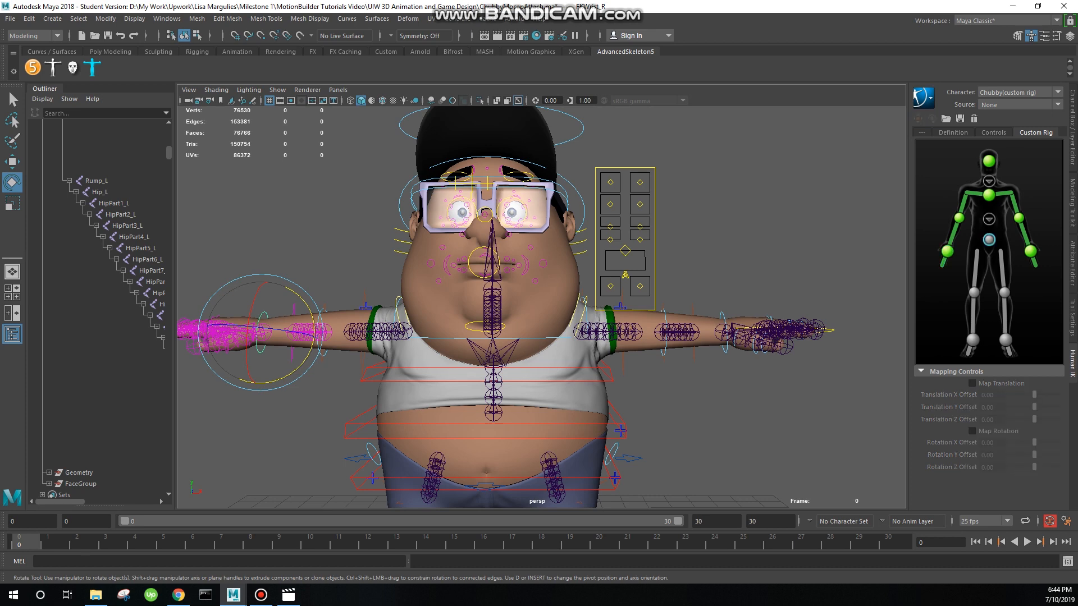
{"action": "middle_click_drag", "start_coordinate": [539, 360], "coordinate": [567, 242], "text": "alt"}
{"action": "left_click_drag", "start_coordinate": [567, 241], "coordinate": [584, 275], "text": "alt"}
{"action": "scroll", "coordinate": [542, 308], "scroll_direction": "up", "scroll_amount": 1}
{"action": "middle_click_drag", "start_coordinate": [584, 276], "coordinate": [553, 272], "text": "alt"}
{"action": "scroll", "coordinate": [553, 280], "scroll_direction": "up", "scroll_amount": 3}
{"action": "left_click_drag", "start_coordinate": [674, 352], "coordinate": [652, 329]}
{"action": "scroll", "coordinate": [542, 308], "scroll_direction": "down", "scroll_amount": 3}
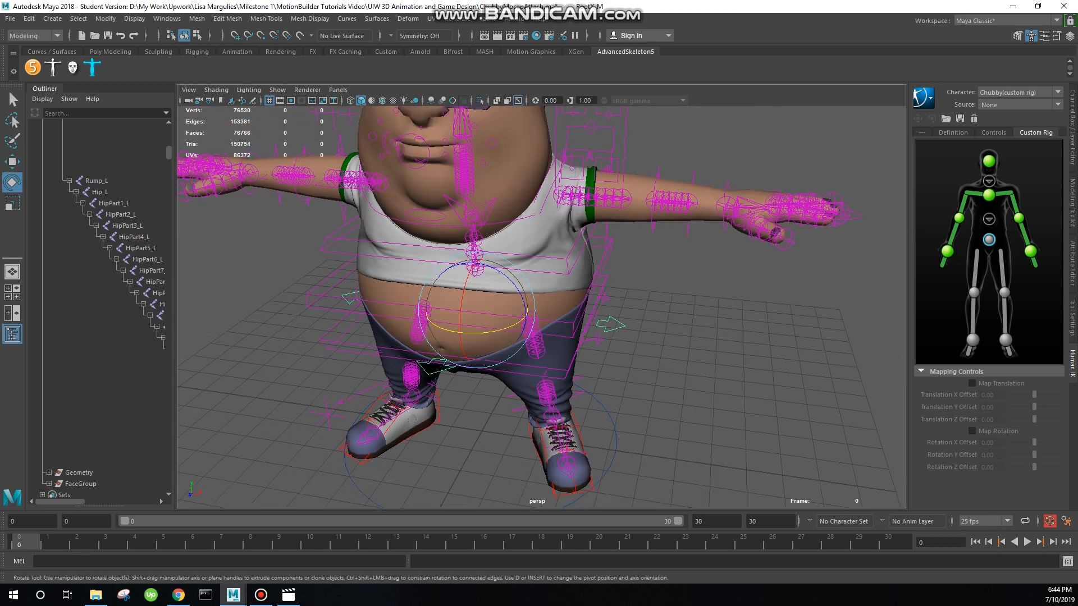
{"action": "left_click_drag", "start_coordinate": [561, 332], "coordinate": [607, 301], "text": "alt"}
{"action": "key", "text": "w"}
{"action": "mouse_move", "coordinate": [449, 309]}
{"action": "left_mouse_down"}
{"action": "mouse_move", "coordinate": [450, 292]}
{"action": "mouse_move", "coordinate": [450, 319]}
{"action": "left_mouse_up"}
{"action": "key", "text": "ctrl+z"}
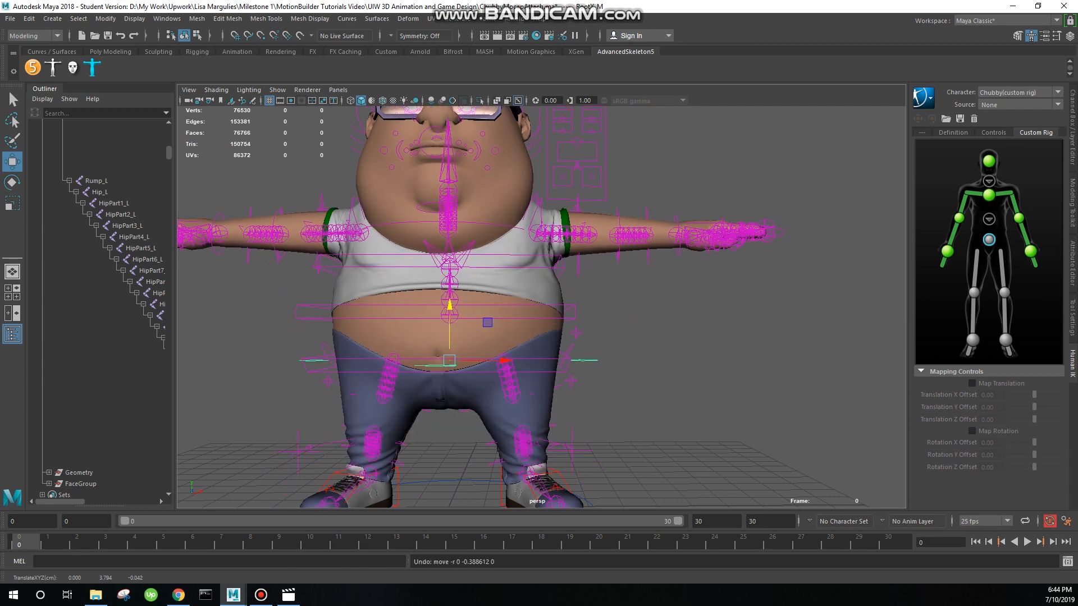
{"action": "middle_click_drag", "start_coordinate": [450, 318], "coordinate": [468, 329], "text": "alt"}
{"action": "right_click", "coordinate": [989, 240]}
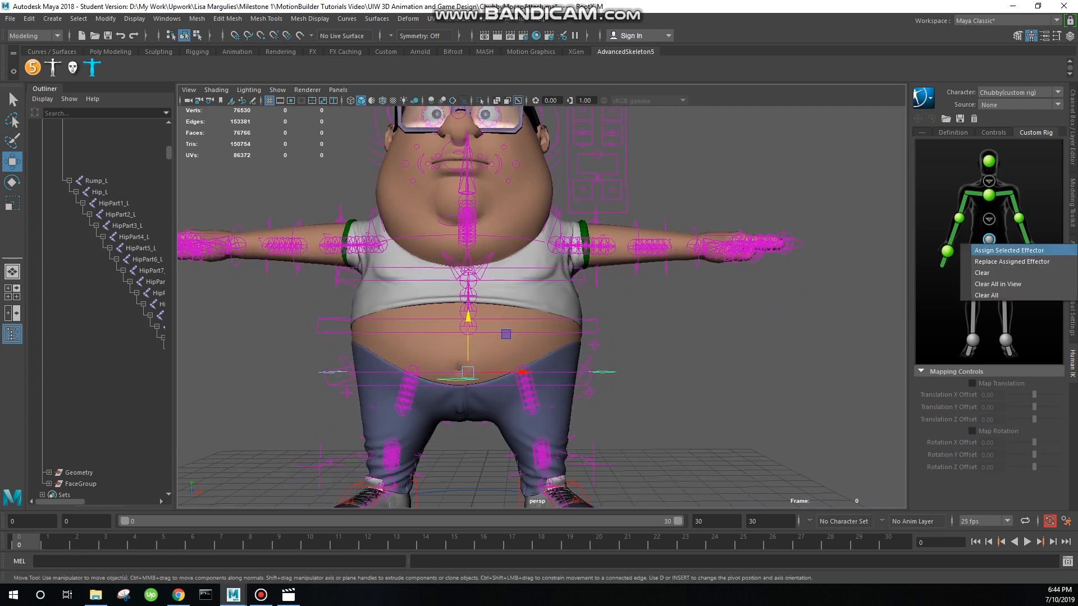
{"action": "left_click", "coordinate": [1005, 250]}
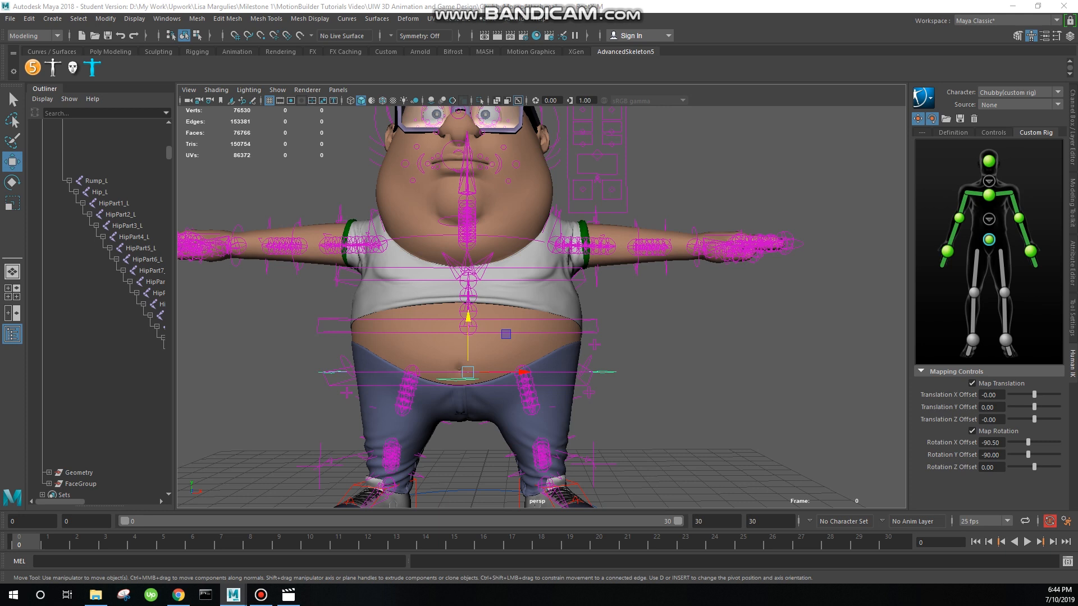
Step: Assign the left hip bend control BendHip2_L to the left upper leg effector of the custom rig
{"action": "left_click", "coordinate": [1003, 270]}
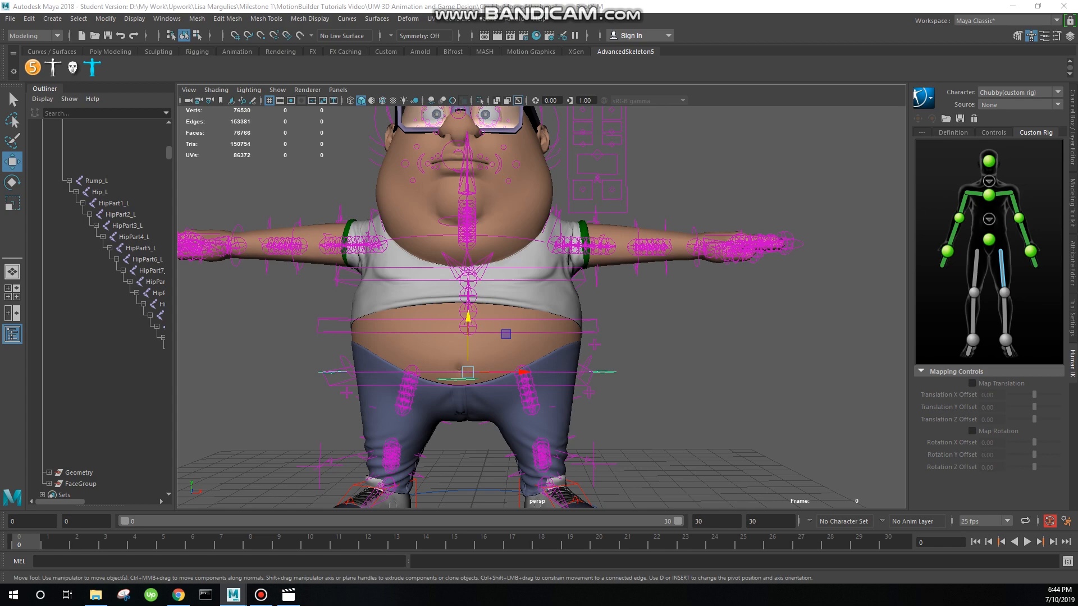
{"action": "left_click_drag", "start_coordinate": [539, 315], "coordinate": [442, 308], "text": "alt"}
{"action": "scroll", "coordinate": [492, 343], "scroll_direction": "up", "scroll_amount": 5}
{"action": "middle_click_drag", "start_coordinate": [442, 308], "coordinate": [391, 250], "text": "alt"}
{"action": "left_click_drag", "start_coordinate": [606, 314], "coordinate": [438, 317], "text": "alt"}
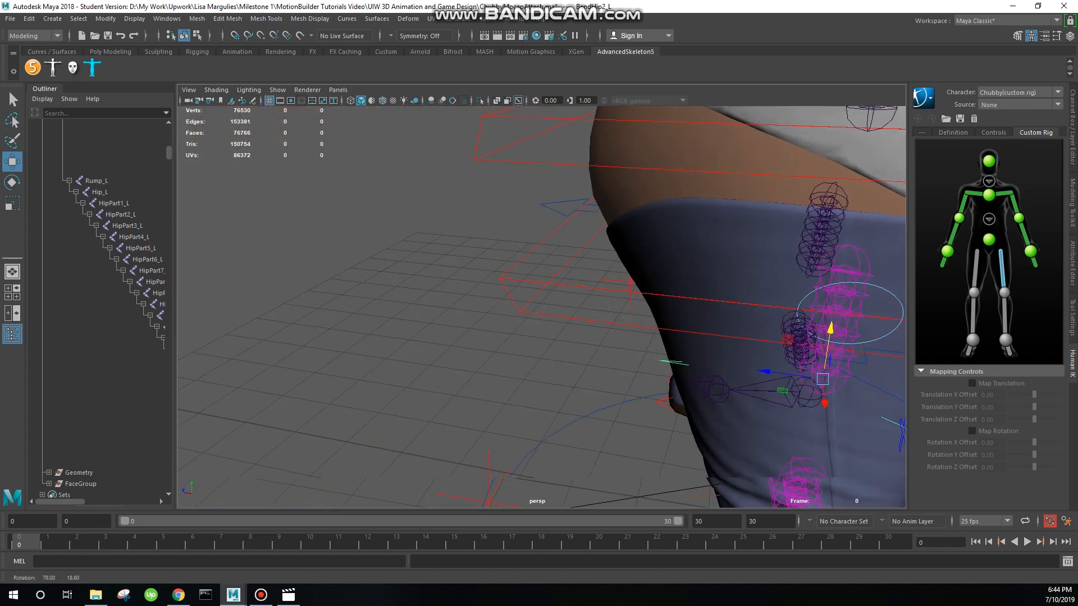
{"action": "middle_click_drag", "start_coordinate": [618, 348], "coordinate": [387, 271], "text": "alt"}
{"action": "left_click_drag", "start_coordinate": [561, 315], "coordinate": [426, 303], "text": "alt"}
{"action": "middle_click_drag", "start_coordinate": [427, 270], "coordinate": [592, 425], "text": "alt"}
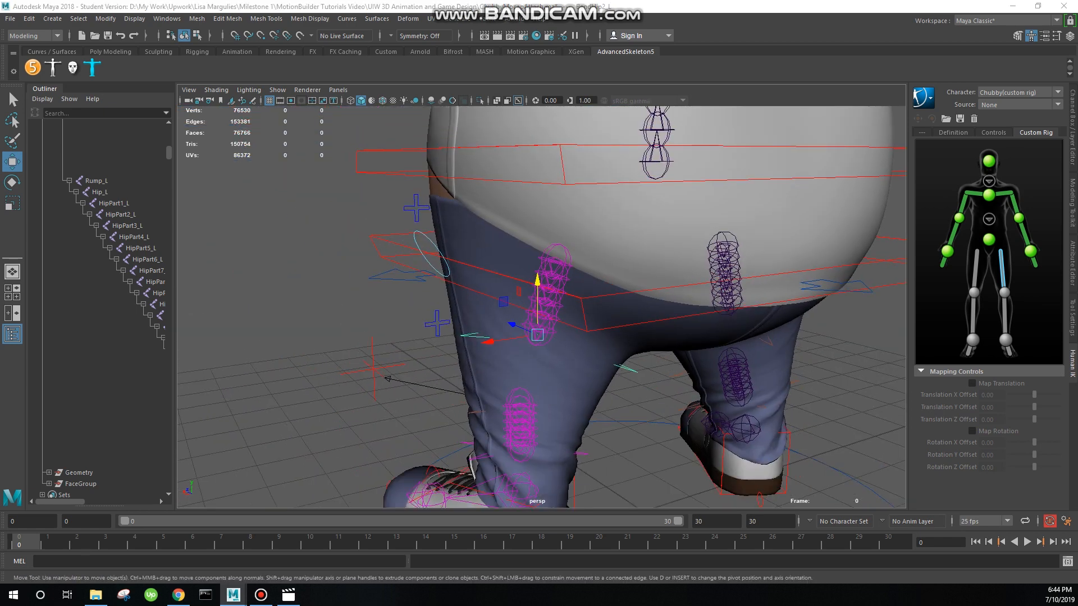
{"action": "left_click", "coordinate": [1073, 128]}
{"action": "left_click_drag", "start_coordinate": [420, 339], "coordinate": [721, 351], "text": "alt"}
{"action": "middle_click_drag", "start_coordinate": [487, 401], "coordinate": [364, 406], "text": "alt"}
{"action": "left_click_drag", "start_coordinate": [364, 406], "coordinate": [395, 398], "text": "alt"}
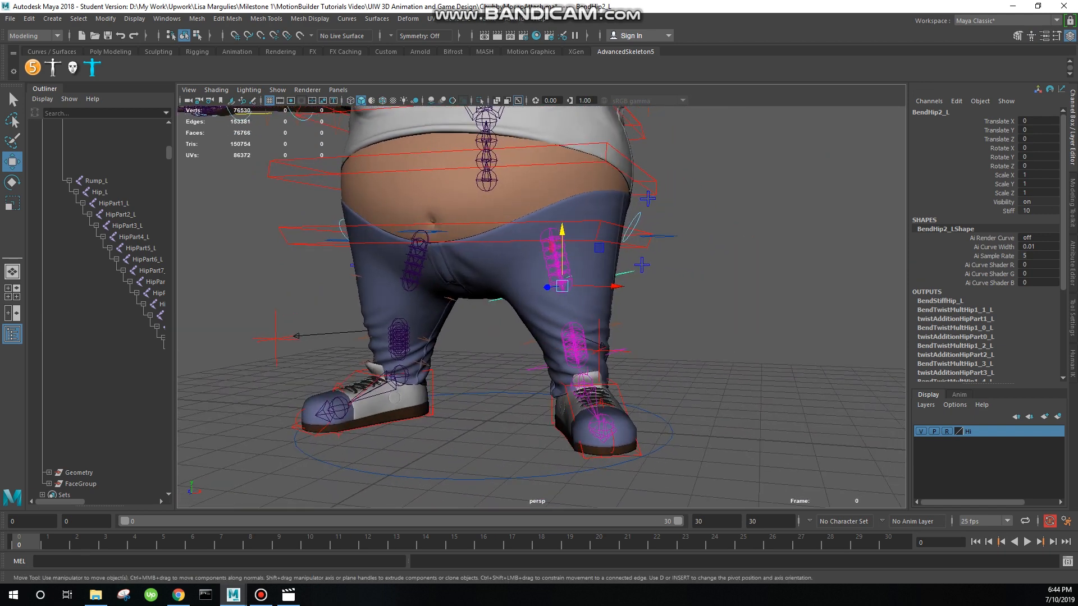
{"action": "left_click", "coordinate": [1072, 364]}
{"action": "right_click", "coordinate": [1003, 270]}
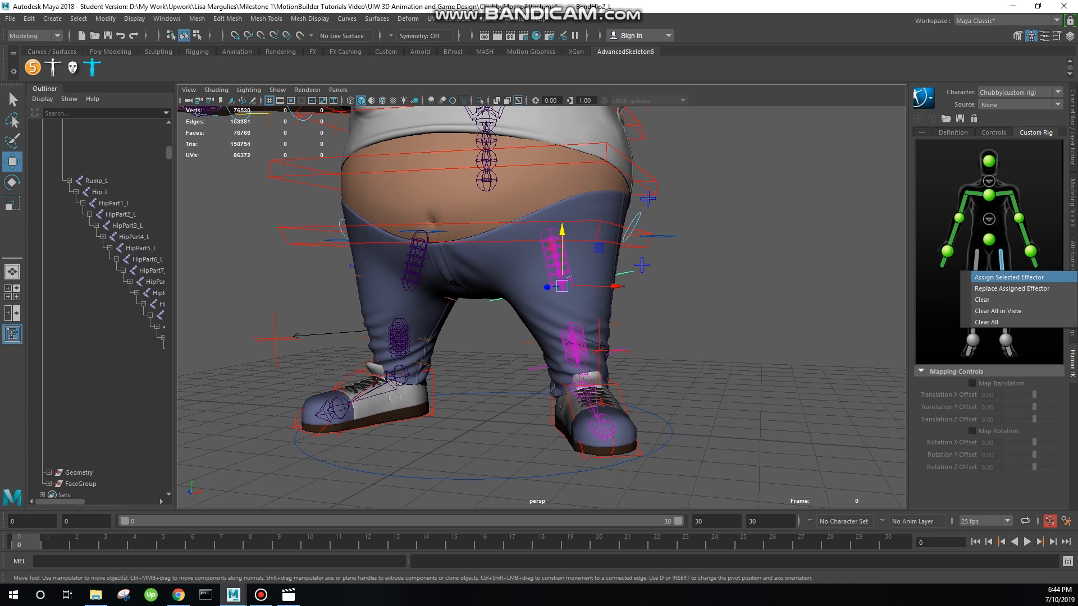
{"action": "left_click", "coordinate": [1012, 277]}
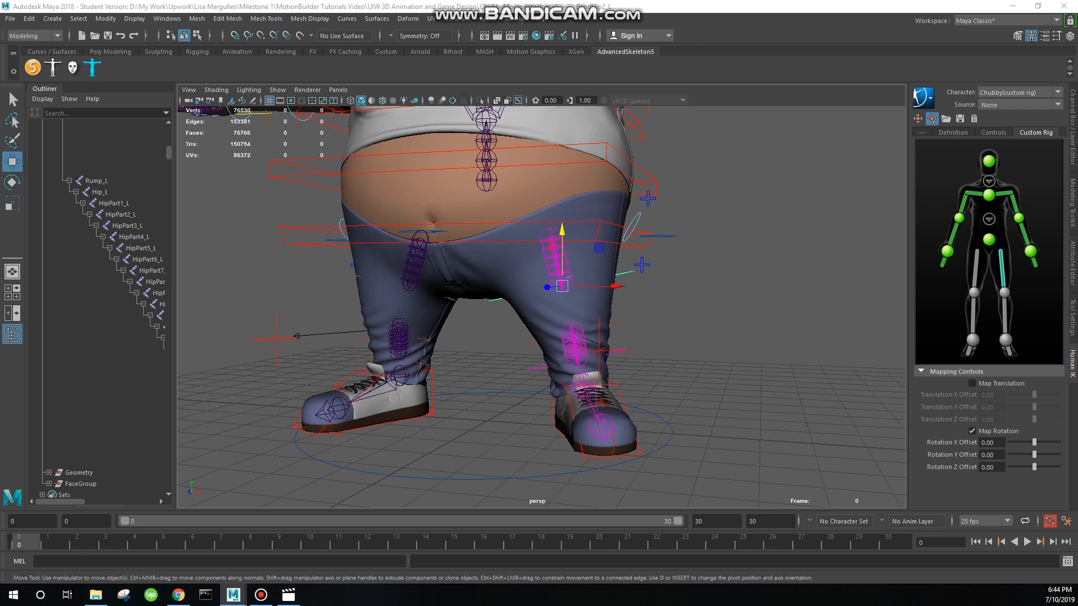
Step: Assign the left knee bend control to the left knee effector of the custom rig
{"action": "scroll", "coordinate": [542, 307], "scroll_direction": "up", "scroll_amount": 3}
{"action": "middle_click_drag", "start_coordinate": [570, 314], "coordinate": [528, 283], "text": "alt"}
{"action": "left_click_drag", "start_coordinate": [528, 283], "coordinate": [518, 284], "text": "alt"}
{"action": "left_click", "coordinate": [472, 325]}
{"action": "mouse_move", "coordinate": [471, 326]}
{"action": "left_mouse_down", "text": "alt"}
{"action": "mouse_move", "coordinate": [539, 323]}
{"action": "mouse_move", "coordinate": [463, 317]}
{"action": "left_mouse_up", "text": "alt"}
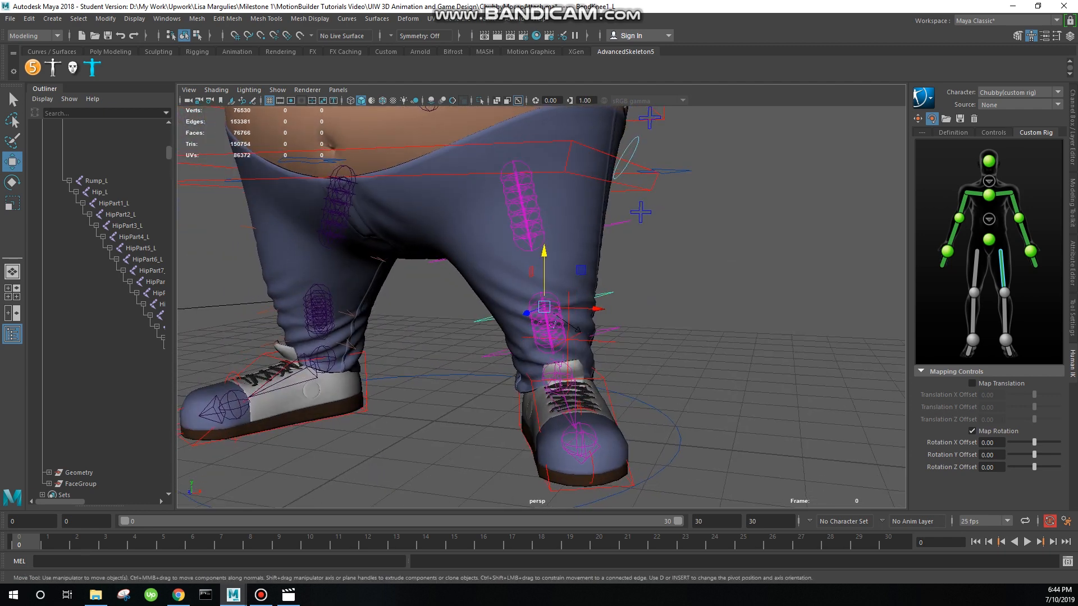
{"action": "key", "text": "ctrl+a"}
{"action": "key", "text": "ctrl+a"}
{"action": "right_click", "coordinate": [1005, 293]}
{"action": "left_click", "coordinate": [1005, 292]}
{"action": "right_click", "coordinate": [1005, 290]}
{"action": "left_click", "coordinate": [1005, 296]}
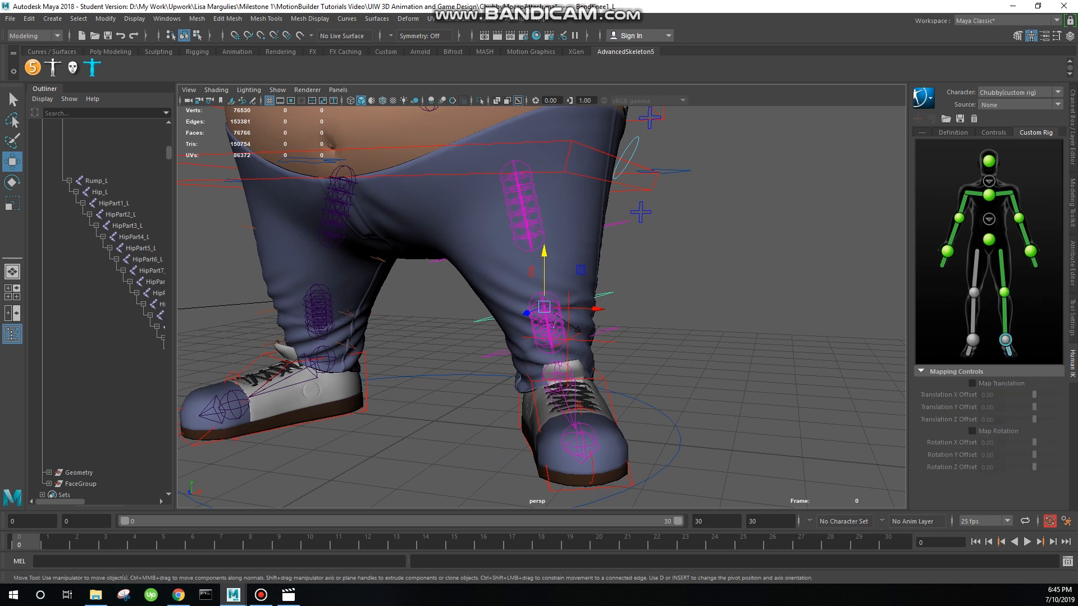
Step: Assign the left foot control IKLeg_L to the left ankle effector of the custom rig
{"action": "left_click", "coordinate": [614, 414]}
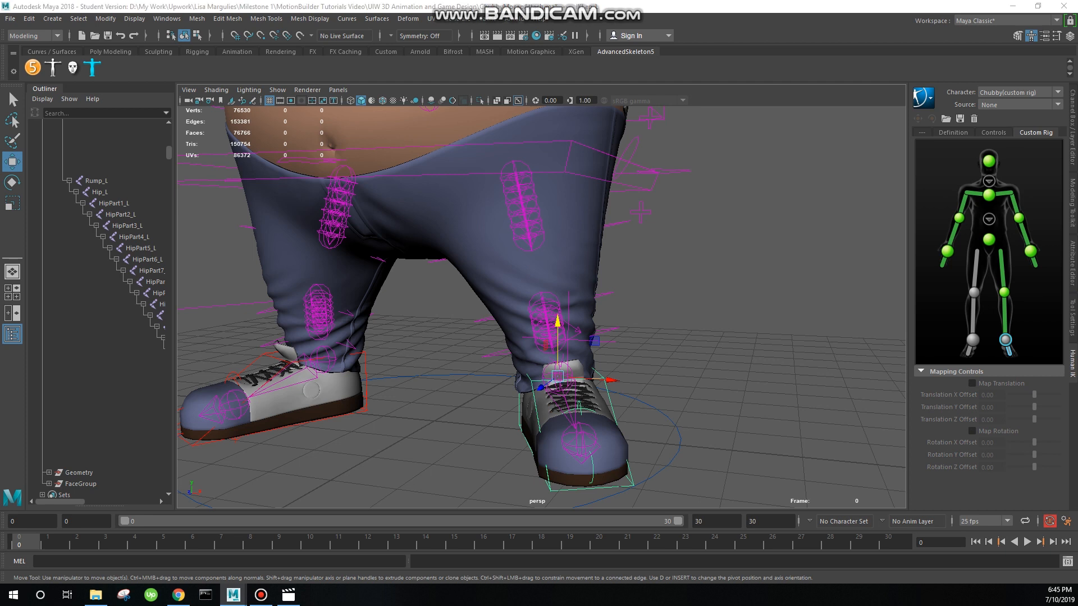
{"action": "key", "text": "ctrl+a"}
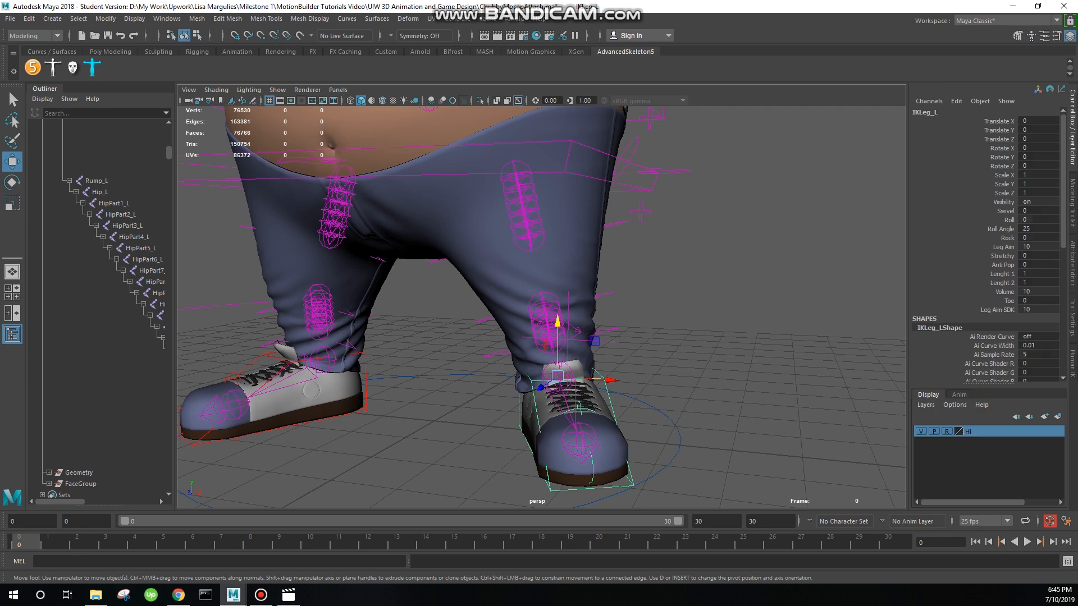
{"action": "left_click", "coordinate": [1073, 364]}
{"action": "right_click", "coordinate": [1005, 340]}
{"action": "left_click", "coordinate": [1017, 345]}
Step: Assign the right hip bend control to the right upper leg effector of the custom rig
{"action": "middle_click_drag", "start_coordinate": [562, 337], "coordinate": [786, 360], "text": "alt"}
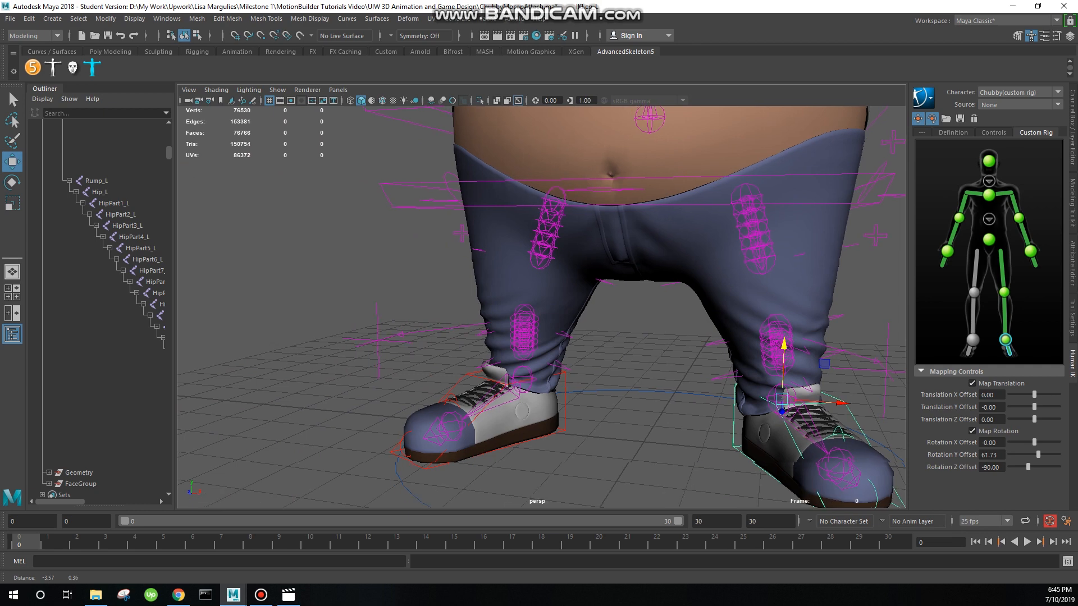
{"action": "left_click_drag", "start_coordinate": [533, 337], "coordinate": [606, 337], "text": "alt"}
{"action": "middle_click_drag", "start_coordinate": [606, 337], "coordinate": [718, 399], "text": "alt"}
{"action": "left_click", "coordinate": [486, 292]}
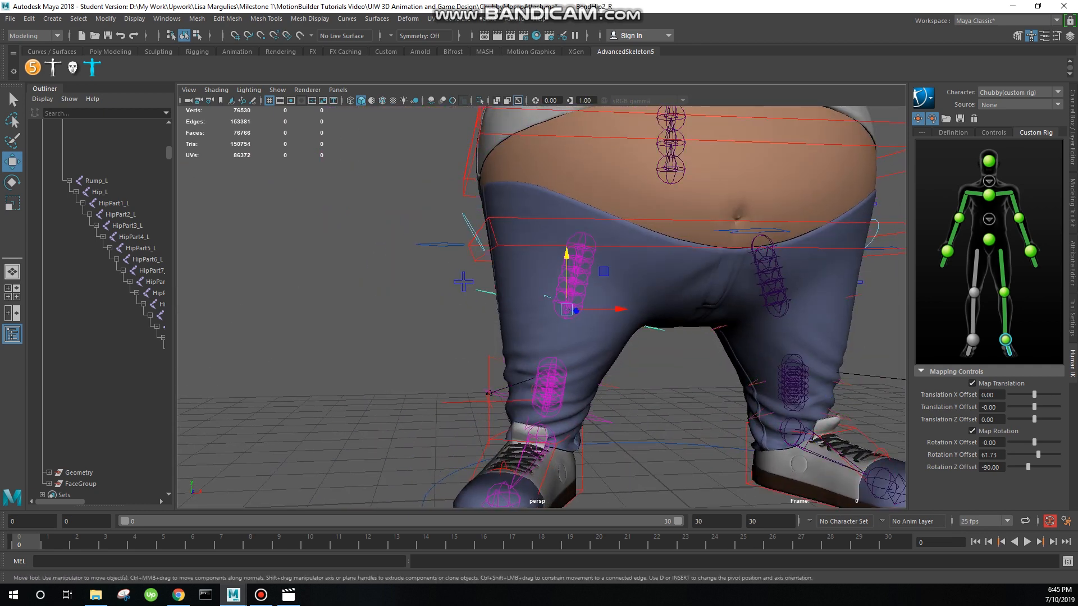
{"action": "right_click", "coordinate": [976, 262]}
{"action": "left_click", "coordinate": [986, 269]}
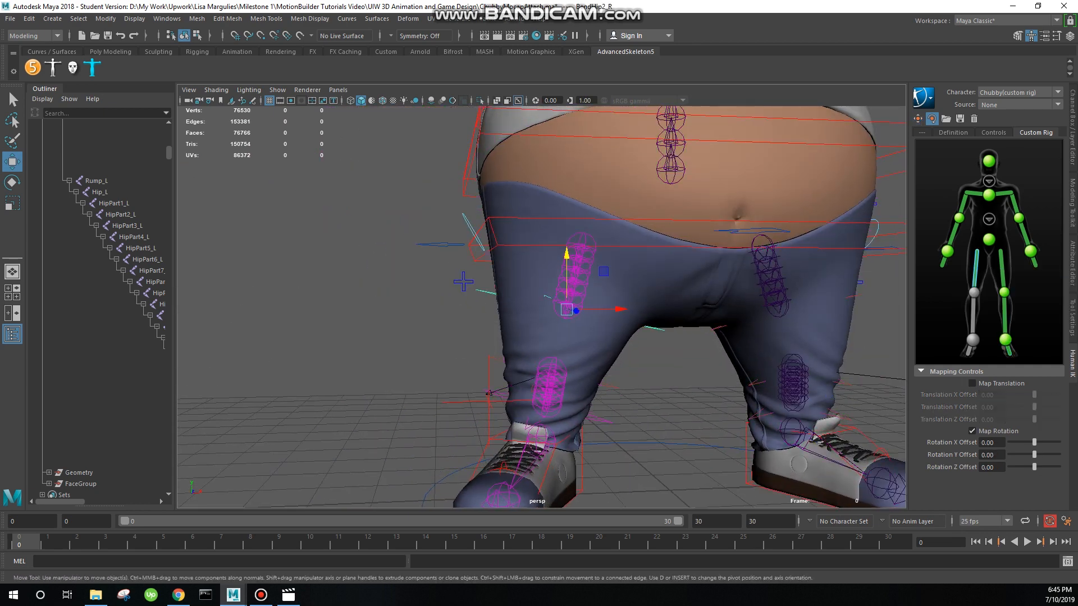
Step: Assign the right knee bend control to the right knee effector of the custom rig
{"action": "left_click", "coordinate": [601, 419]}
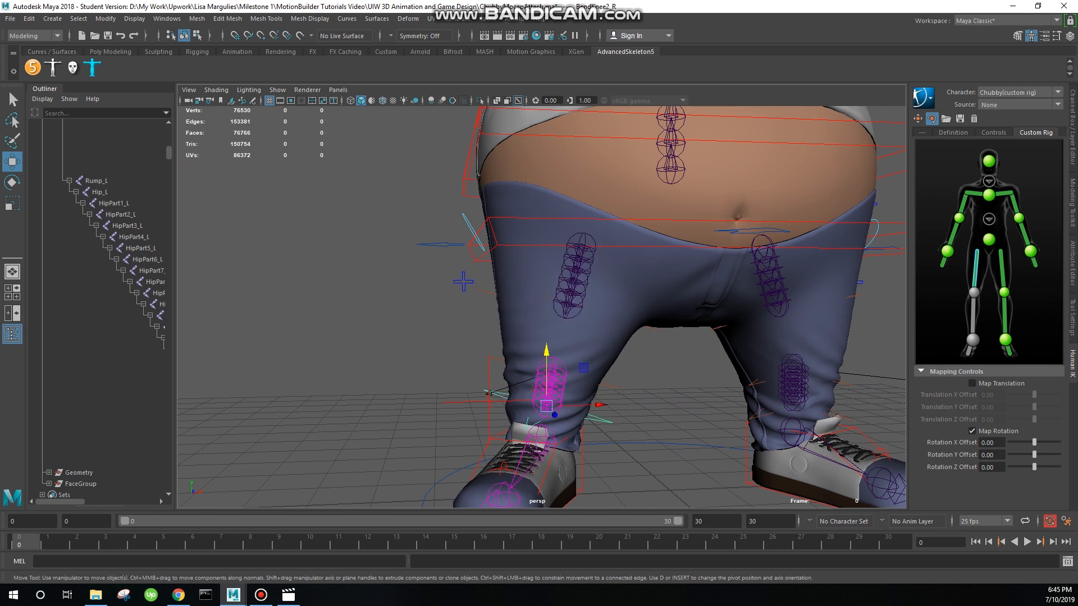
{"action": "right_click", "coordinate": [975, 292]}
{"action": "left_click", "coordinate": [985, 299]}
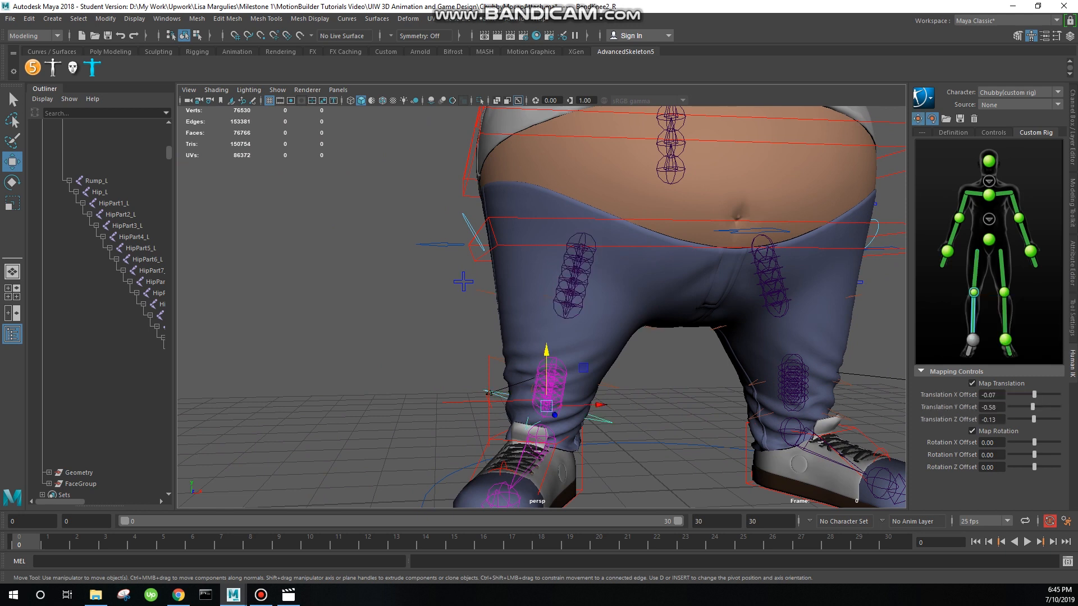
Step: Assign the right foot's IK leg control to the right ankle effector of the custom rig
{"action": "left_click", "coordinate": [582, 467]}
{"action": "right_click", "coordinate": [973, 340]}
{"action": "left_click", "coordinate": [984, 346]}
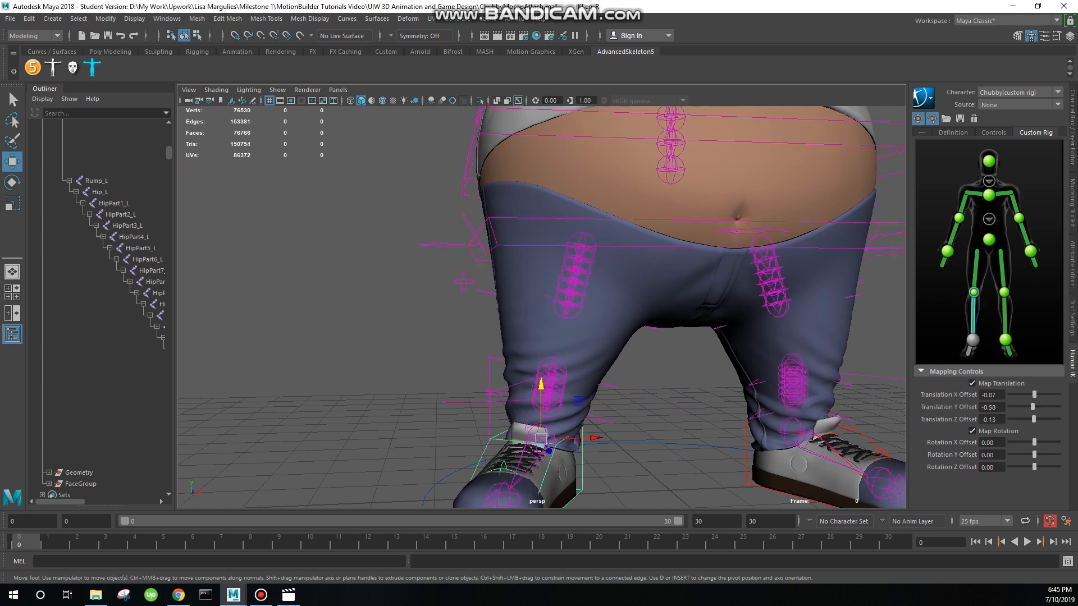
Step: Examine the whole mapped character and the neck view of the custom rig mapping, returning to the full-body view
{"action": "key", "text": "alt+Tab"}
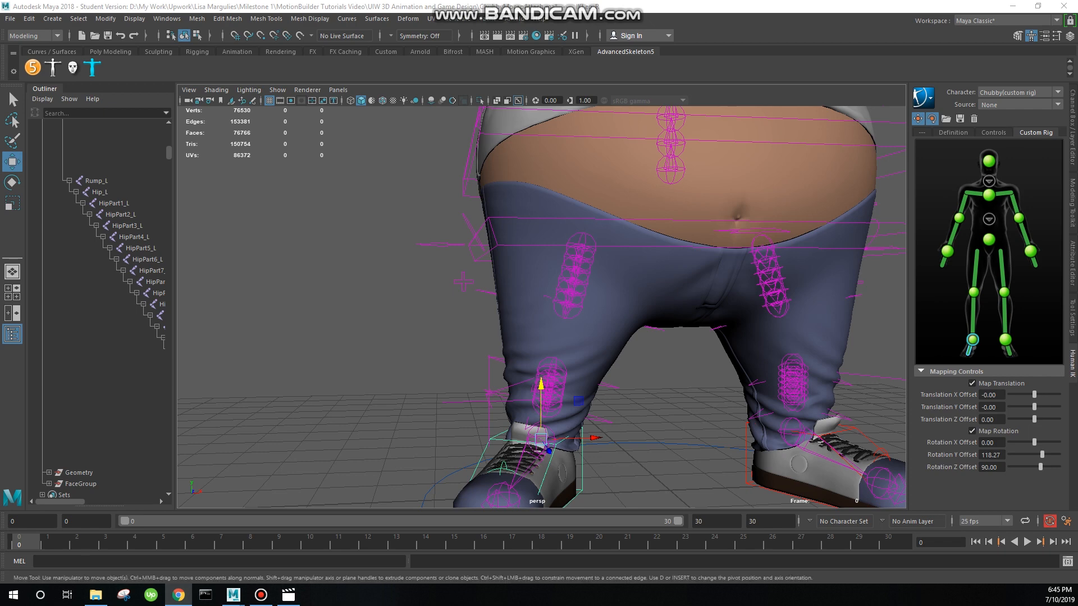
{"action": "scroll", "coordinate": [541, 307], "scroll_direction": "down", "scroll_amount": 5}
{"action": "middle_click_drag", "start_coordinate": [542, 307], "coordinate": [480, 374], "text": "alt"}
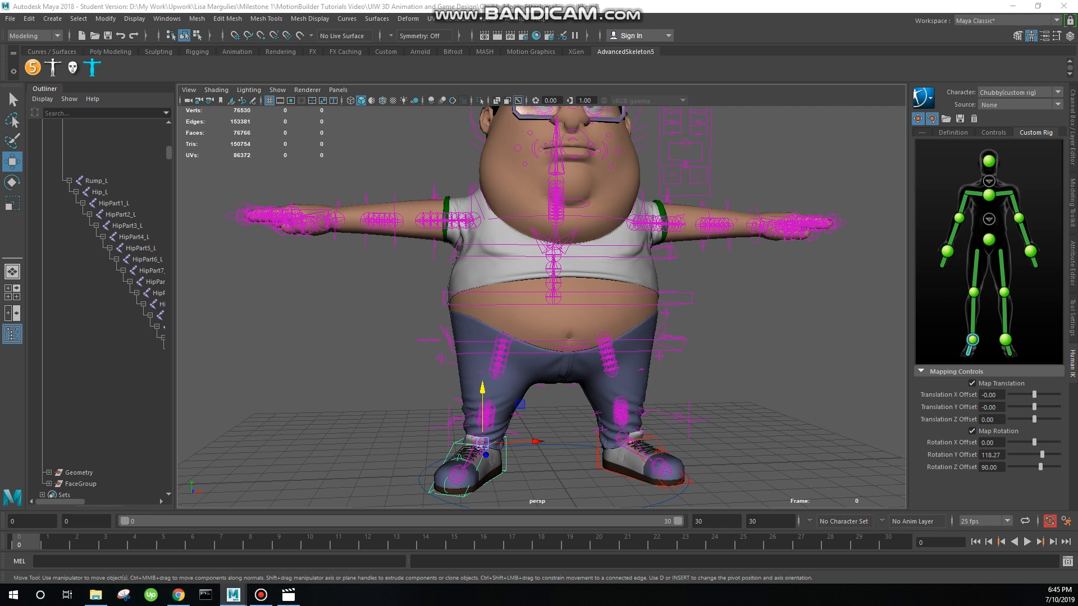
{"action": "left_click", "coordinate": [990, 181]}
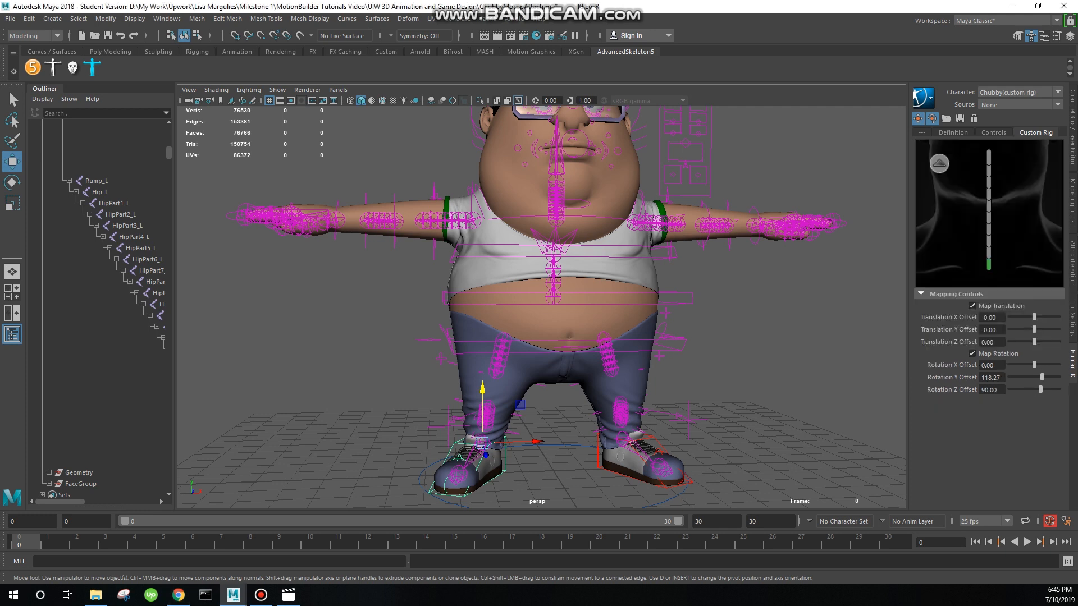
{"action": "left_click", "coordinate": [939, 164]}
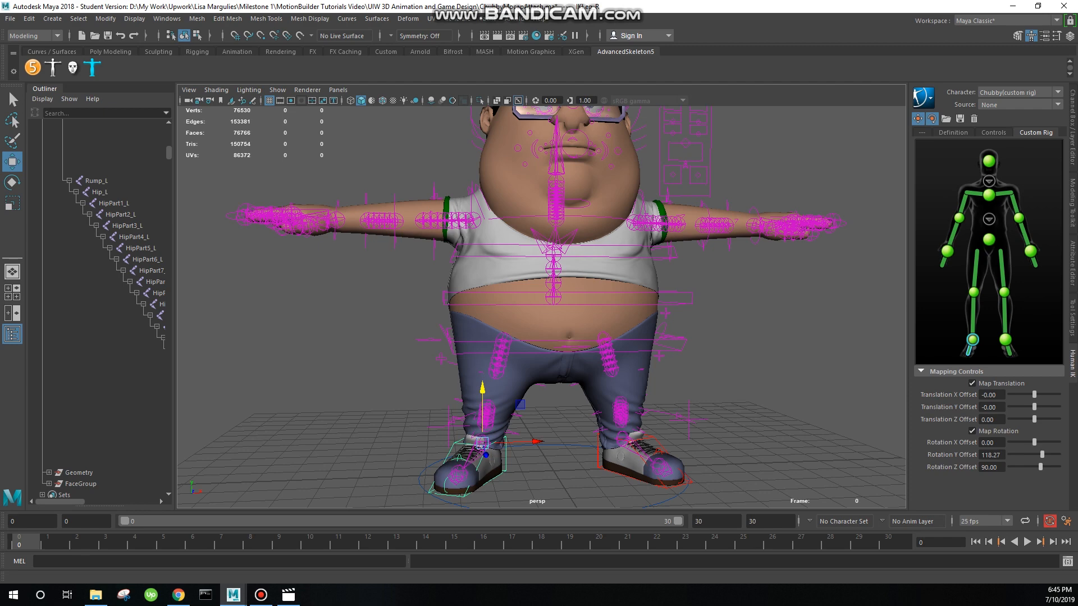
{"action": "key", "text": "alt+Tab"}
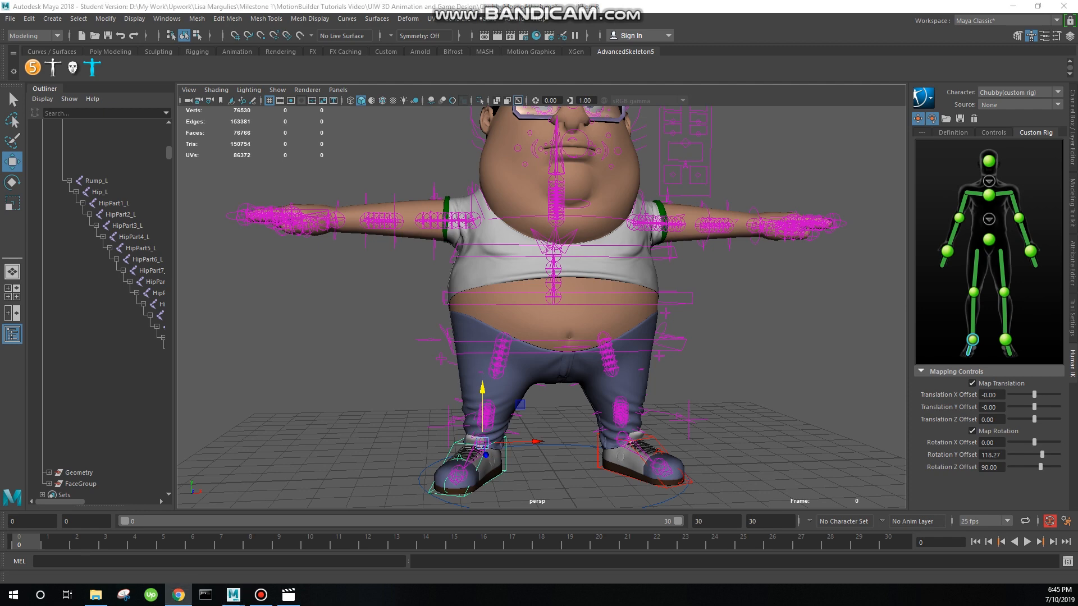
{"action": "scroll", "coordinate": [542, 308], "scroll_direction": "down", "scroll_amount": 6}
{"action": "scroll", "coordinate": [541, 307], "scroll_direction": "up", "scroll_amount": 8}
{"action": "scroll", "coordinate": [542, 308], "scroll_direction": "down", "scroll_amount": 7}
{"action": "scroll", "coordinate": [542, 308], "scroll_direction": "up", "scroll_amount": 1}
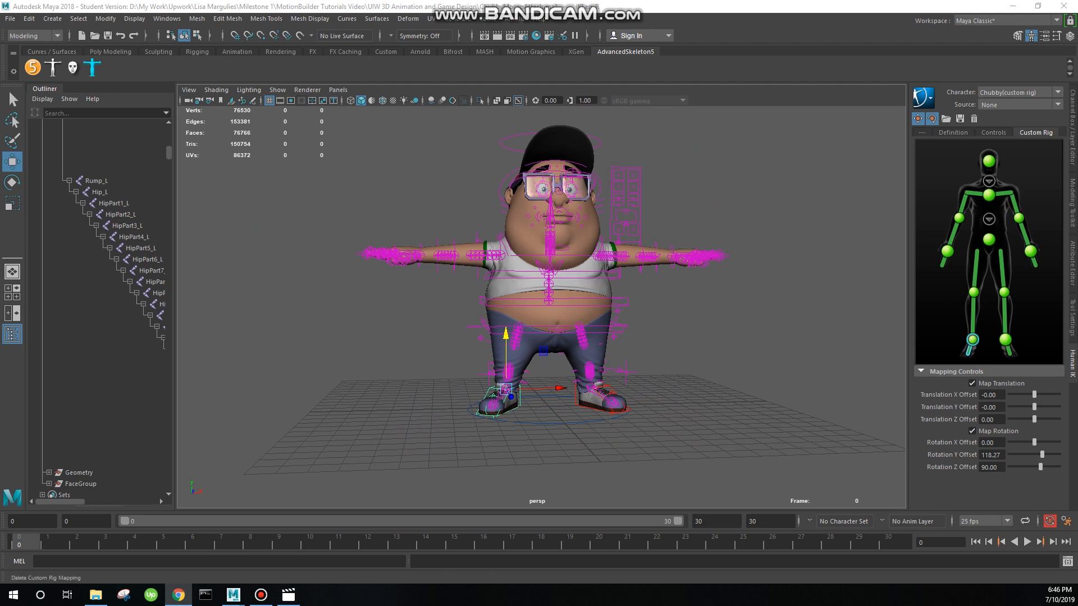
Step: Check the available motion sources for the Chubby character and keep the source at None
{"action": "left_click", "coordinate": [1058, 104]}
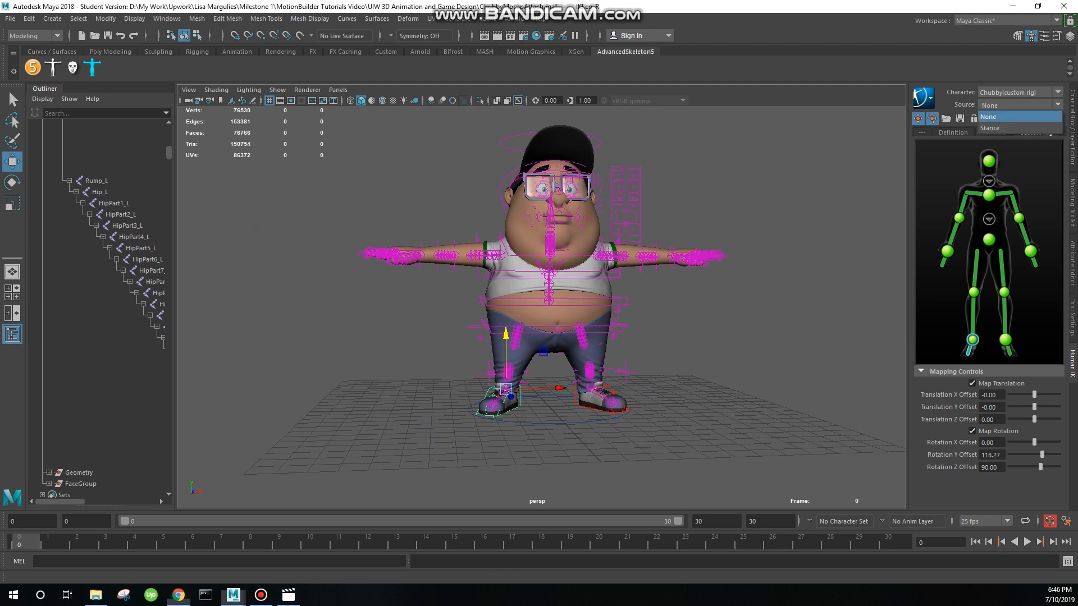
{"action": "left_click", "coordinate": [1020, 117]}
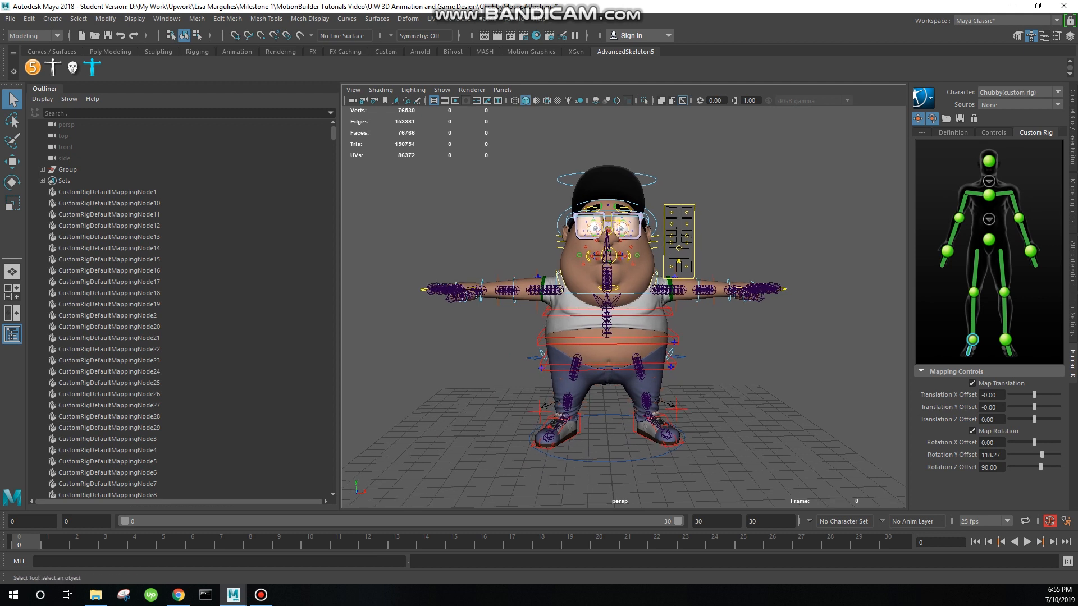
{"action": "left_click", "coordinate": [1020, 105]}
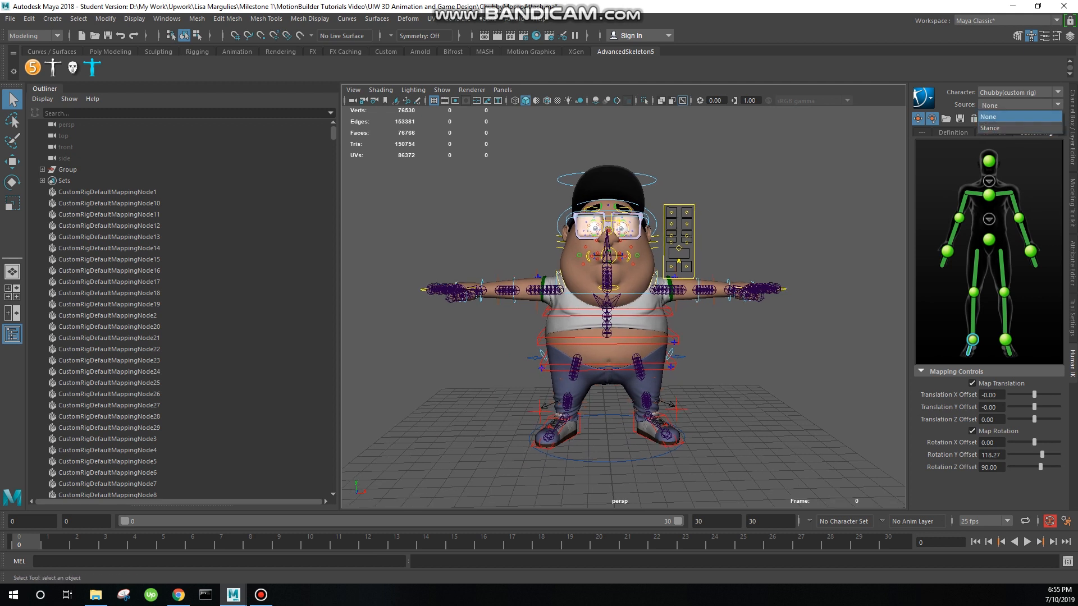
{"action": "left_click", "coordinate": [1020, 116]}
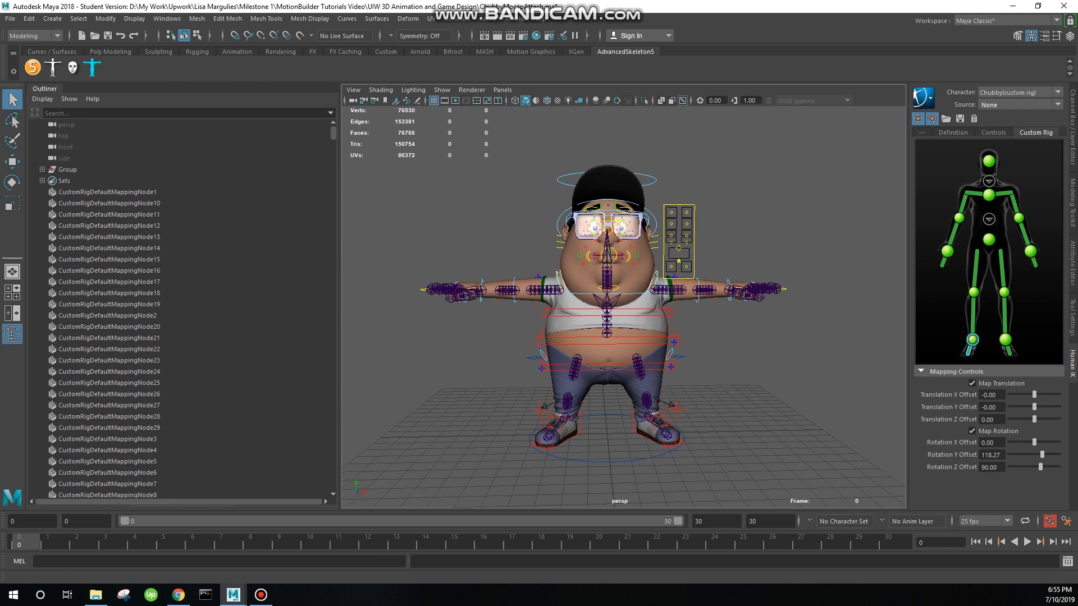
Step: Create a reference to MocapRokoko.ma in the scene and continue past the student version notice
{"action": "left_click", "coordinate": [10, 19]}
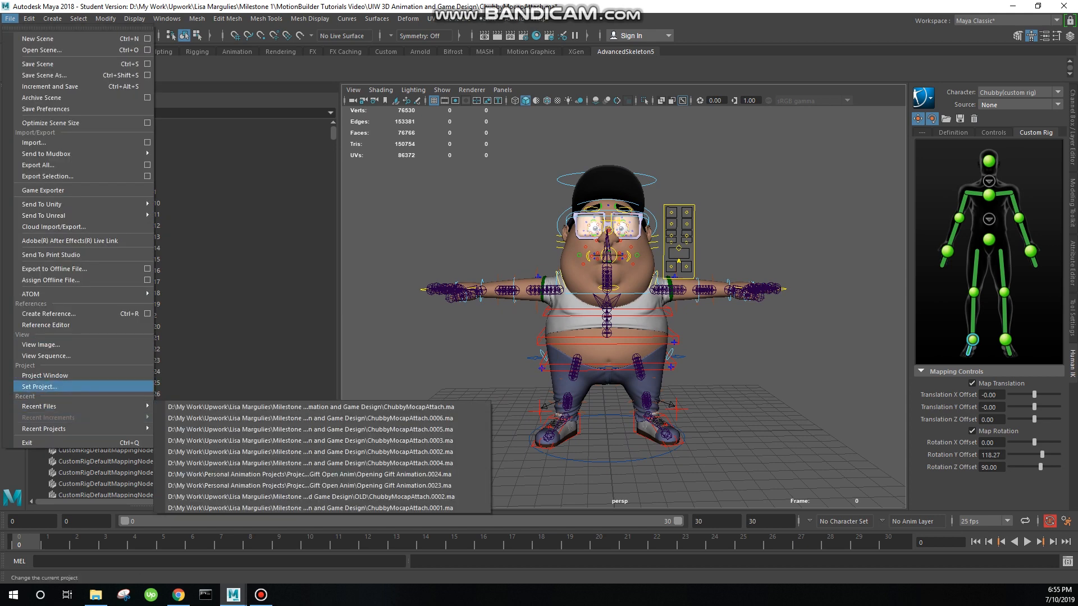
{"action": "left_click", "coordinate": [50, 314]}
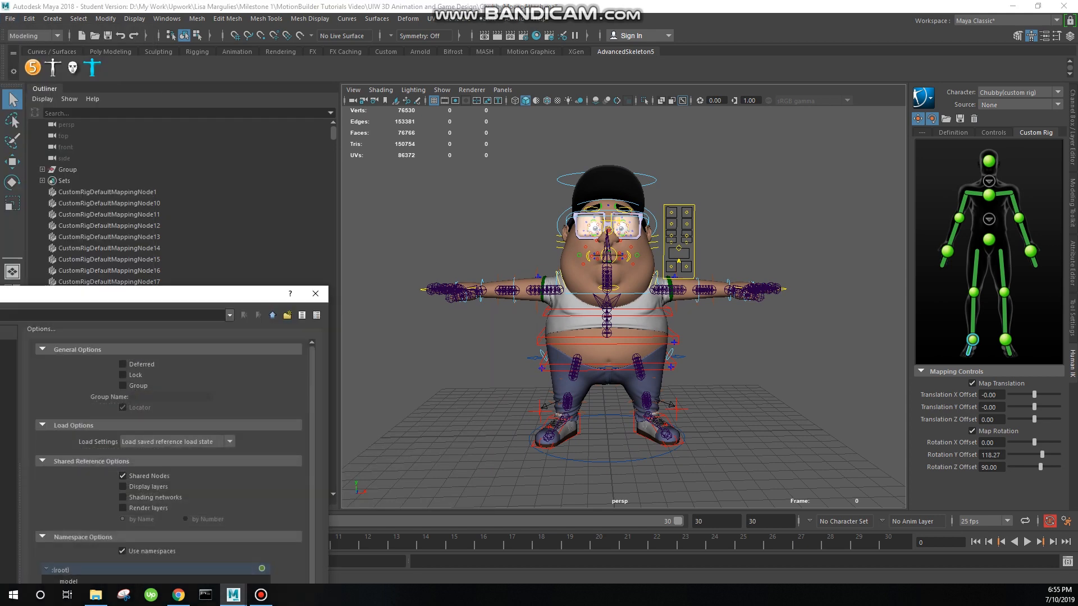
{"action": "left_click_drag", "start_coordinate": [166, 296], "coordinate": [784, 75]}
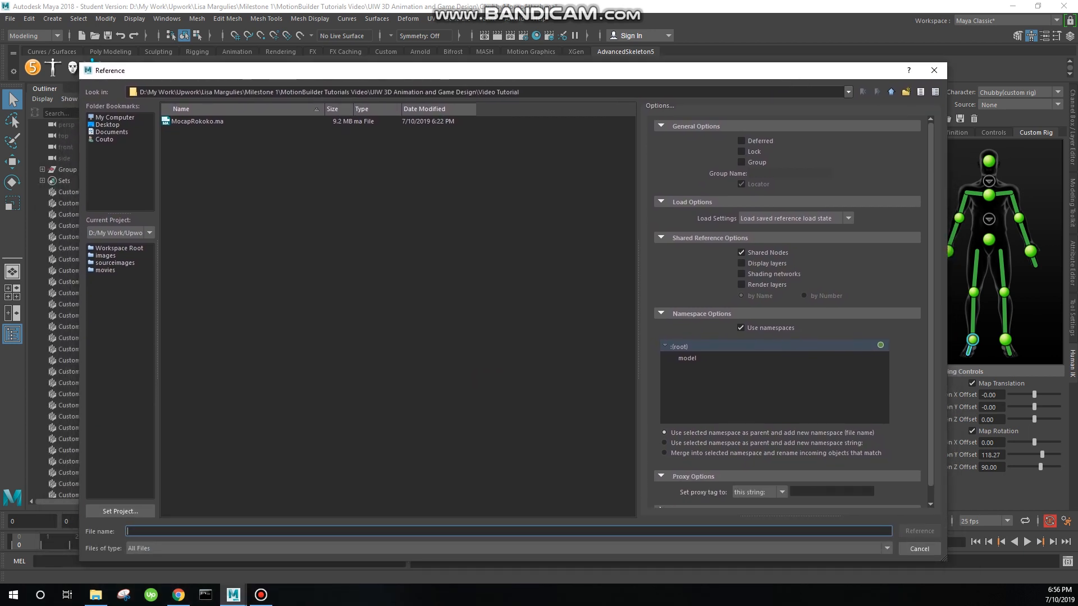
{"action": "double_click", "coordinate": [197, 122]}
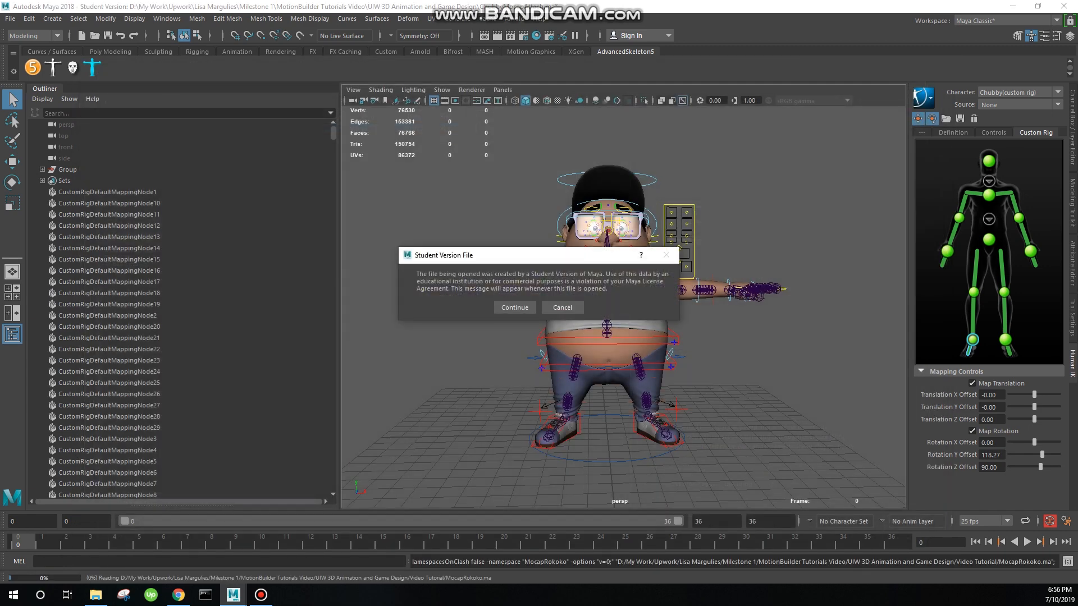
{"action": "key", "text": "Return"}
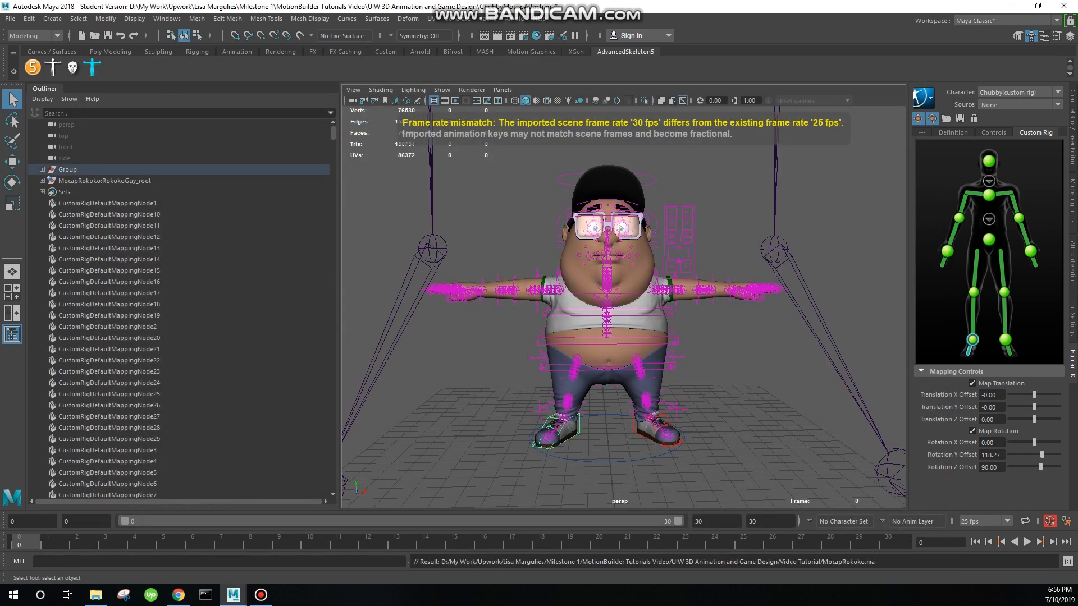
Step: Examine the referenced mocap skeleton beside the Chubby character, including the channels of its hips joint
{"action": "scroll", "coordinate": [624, 308], "scroll_direction": "down", "scroll_amount": 5}
{"action": "middle_click_drag", "start_coordinate": [623, 141], "coordinate": [612, 344], "text": "alt"}
{"action": "scroll", "coordinate": [612, 322], "scroll_direction": "up", "scroll_amount": 3}
{"action": "left_click", "coordinate": [604, 322]}
{"action": "key", "text": "a"}
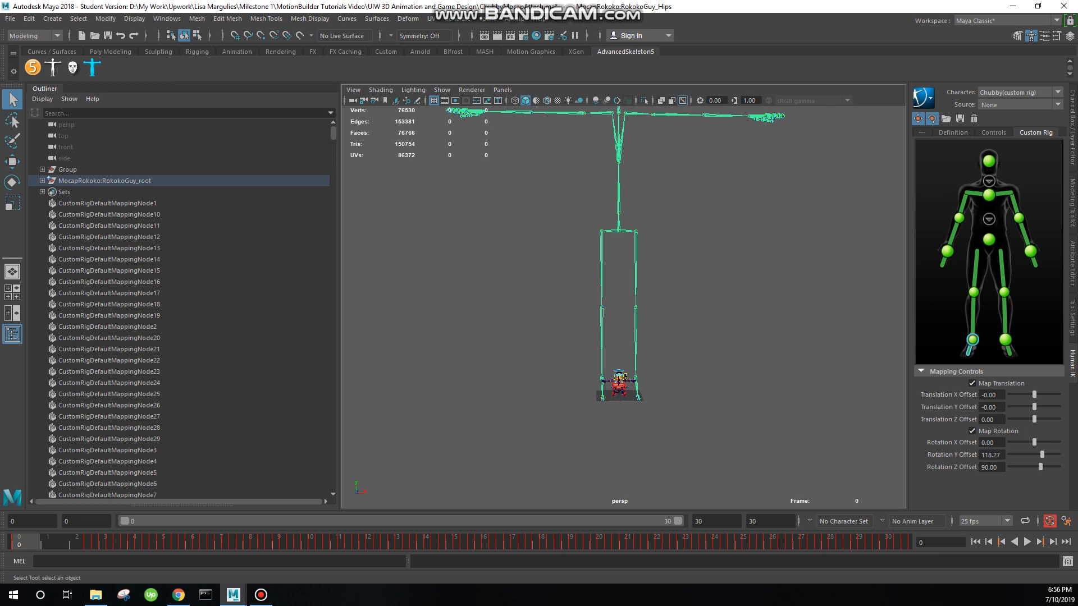
{"action": "left_click", "coordinate": [1073, 128]}
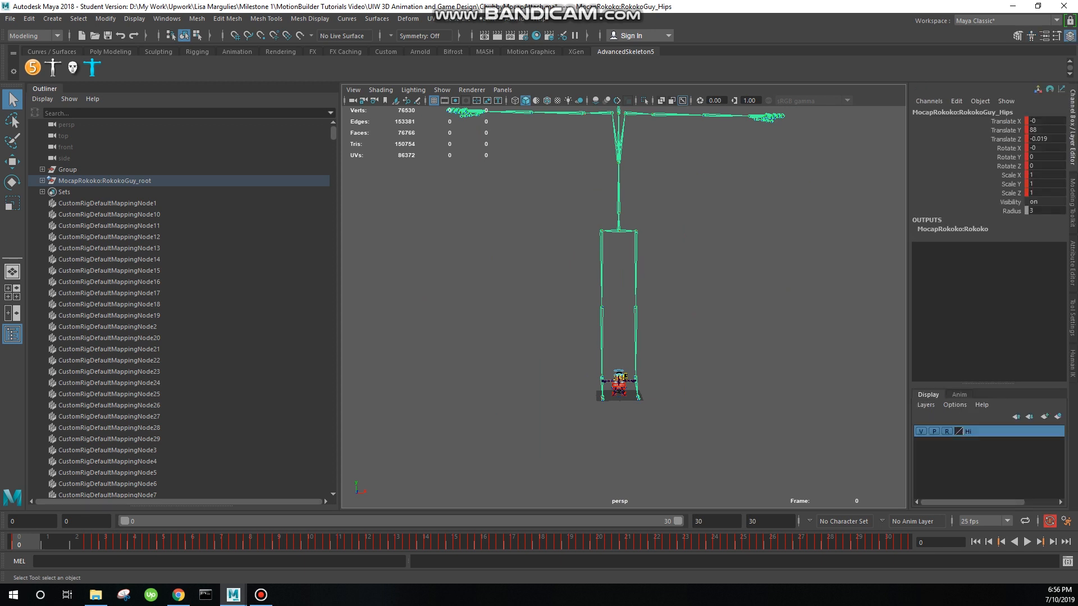
{"action": "scroll", "coordinate": [624, 307], "scroll_direction": "up", "scroll_amount": 5}
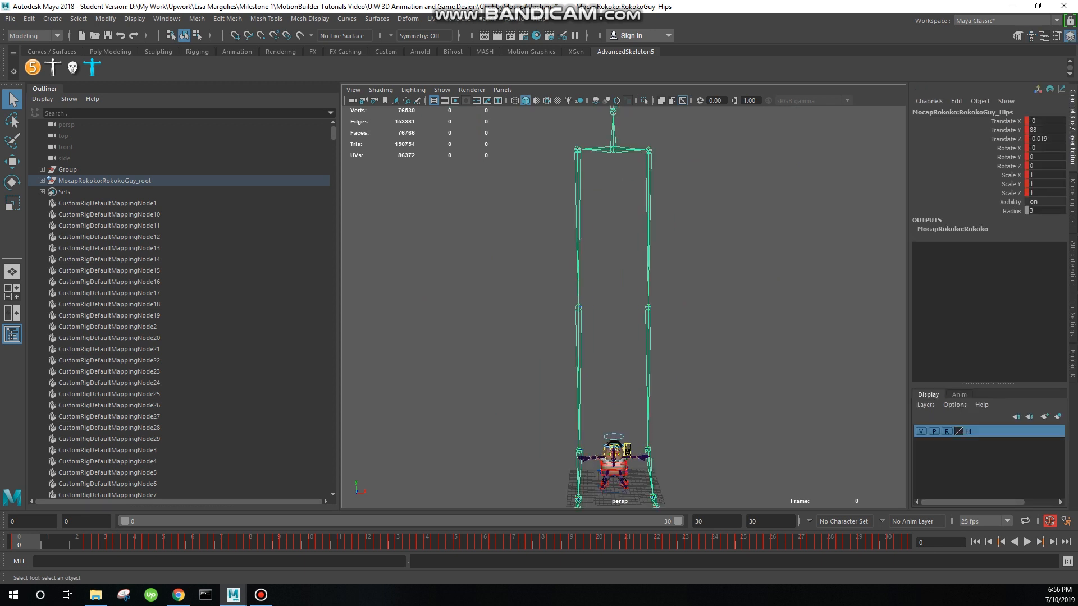
{"action": "left_click", "coordinate": [769, 292]}
{"action": "left_click", "coordinate": [1072, 364]}
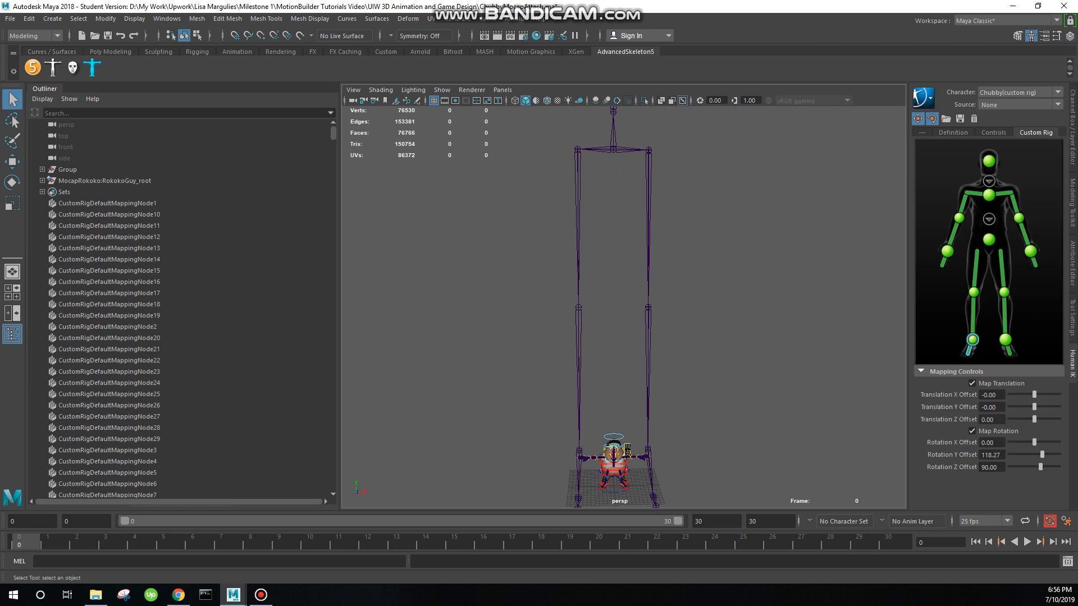
{"action": "key", "text": "f"}
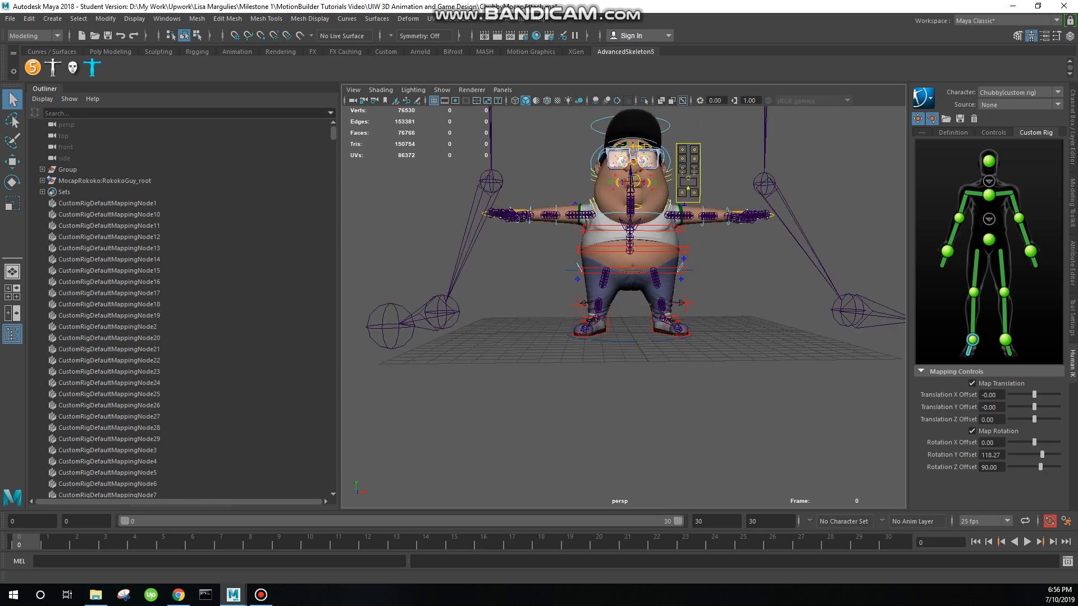
Step: Set the playback range's end frame to 170
{"action": "double_click", "coordinate": [708, 521]}
{"action": "type", "text": "170"}
{"action": "key", "text": "Return"}
Step: Set the Chubby character's HumanIK source to MocapRokoko:Rokoko
{"action": "key", "text": "a"}
{"action": "left_click_drag", "start_coordinate": [623, 298], "coordinate": [623, 326], "text": "alt"}
{"action": "scroll", "coordinate": [623, 314], "scroll_direction": "up", "scroll_amount": 3}
{"action": "scroll", "coordinate": [624, 326], "scroll_direction": "down", "scroll_amount": 3}
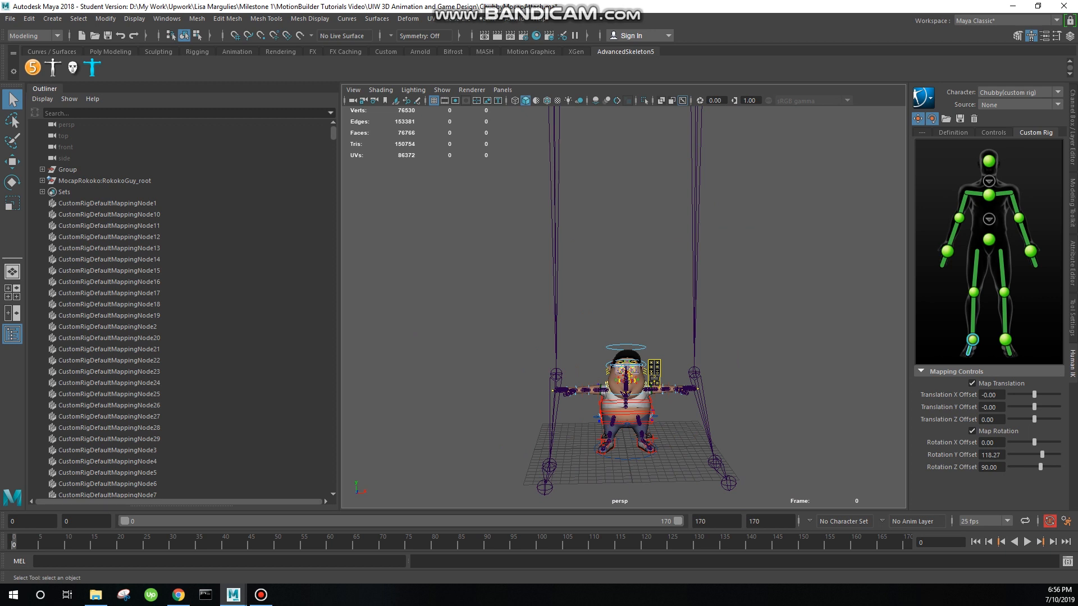
{"action": "scroll", "coordinate": [623, 303], "scroll_direction": "down", "scroll_amount": 5}
{"action": "middle_click_drag", "start_coordinate": [624, 253], "coordinate": [646, 271], "text": "alt"}
{"action": "scroll", "coordinate": [610, 234], "scroll_direction": "up", "scroll_amount": 9}
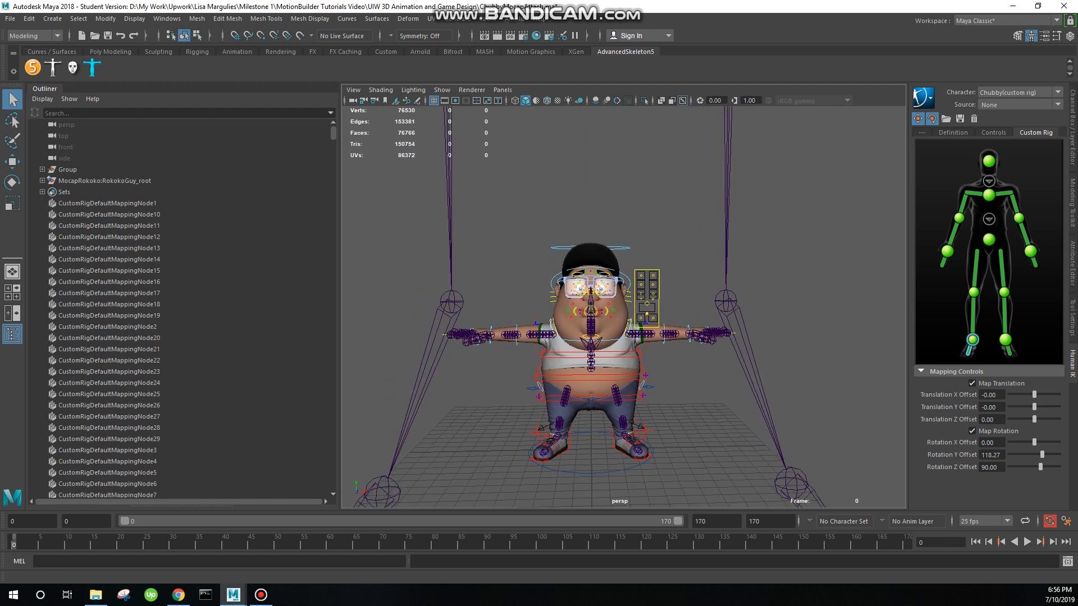
{"action": "left_click", "coordinate": [1033, 105]}
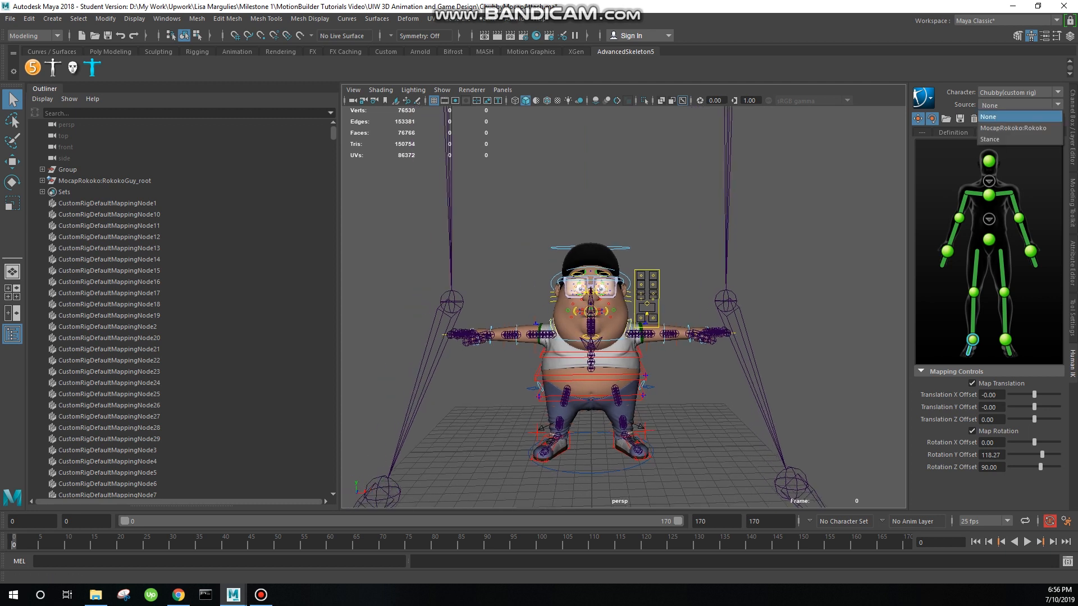
{"action": "left_click", "coordinate": [1027, 128]}
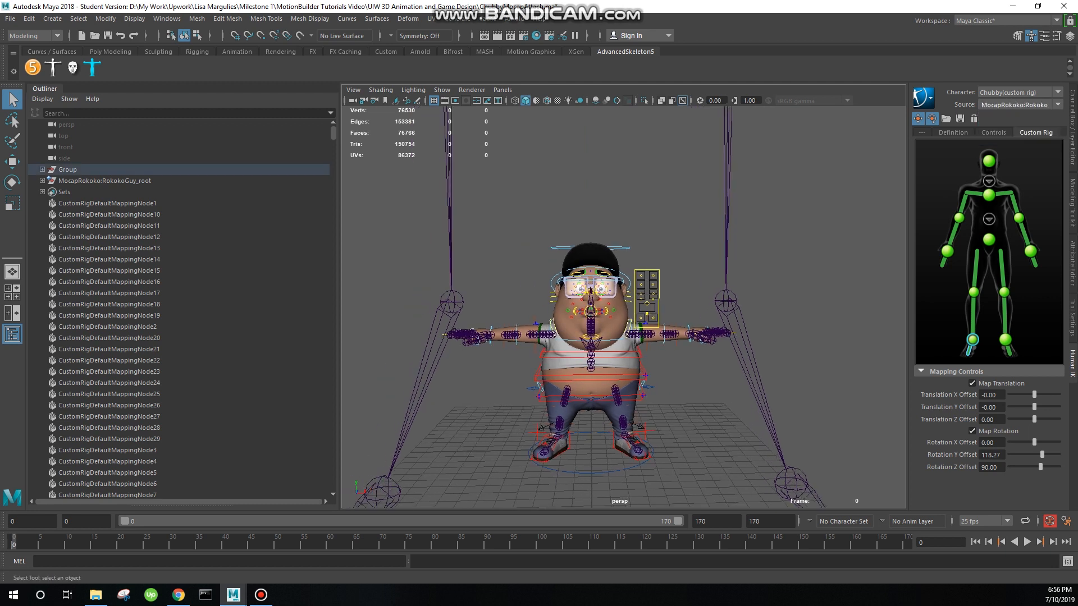
Step: Select the mocap skeleton's hips joint and play the animation to compare its motion with the character's
{"action": "left_click", "coordinate": [616, 305]}
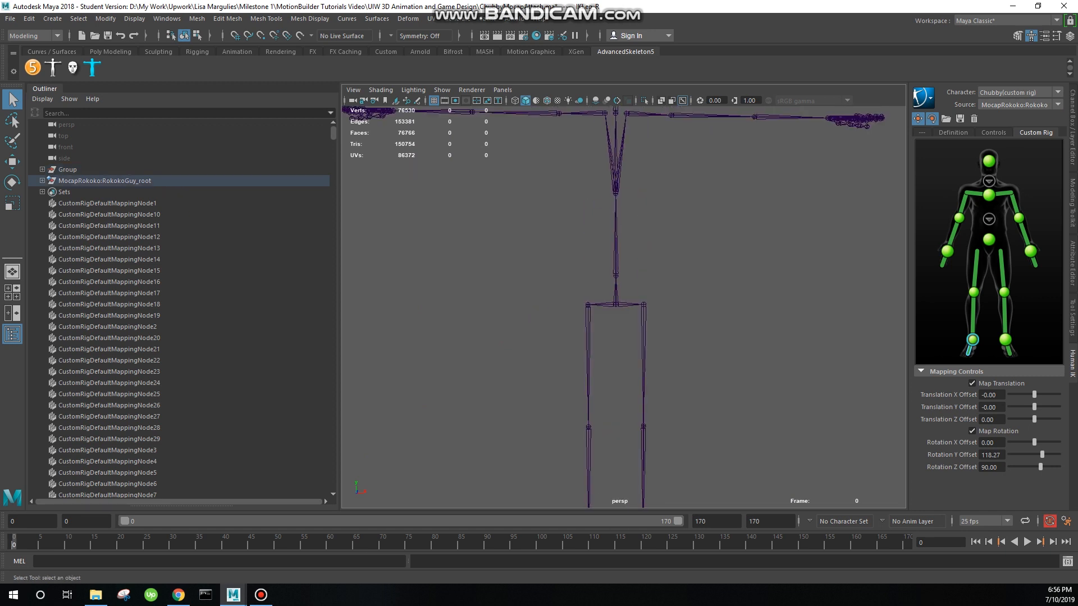
{"action": "scroll", "coordinate": [616, 305], "scroll_direction": "down", "scroll_amount": 5}
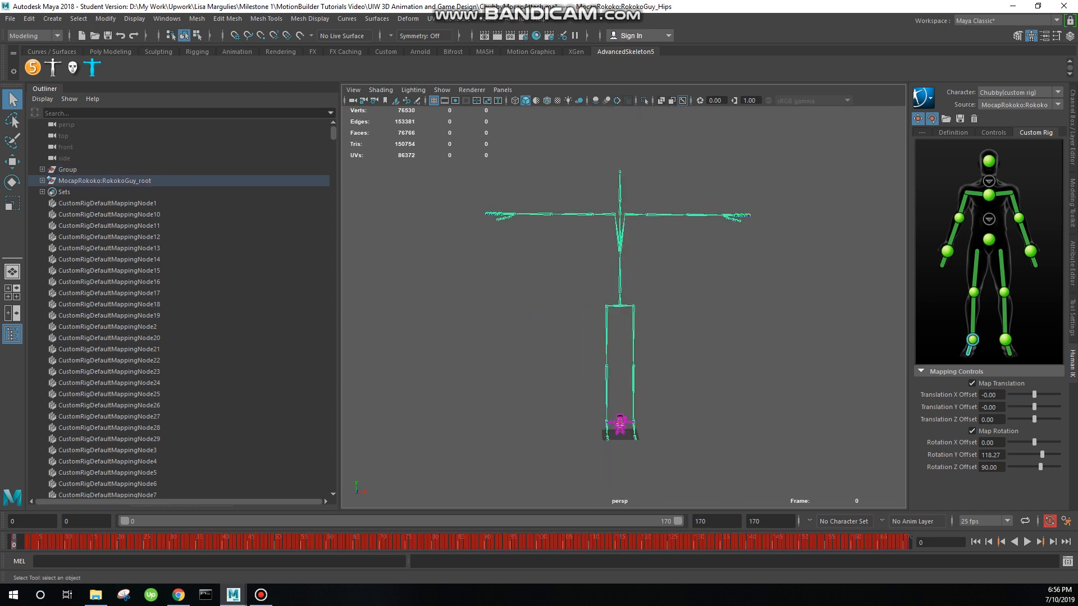
{"action": "key", "text": "alt+v"}
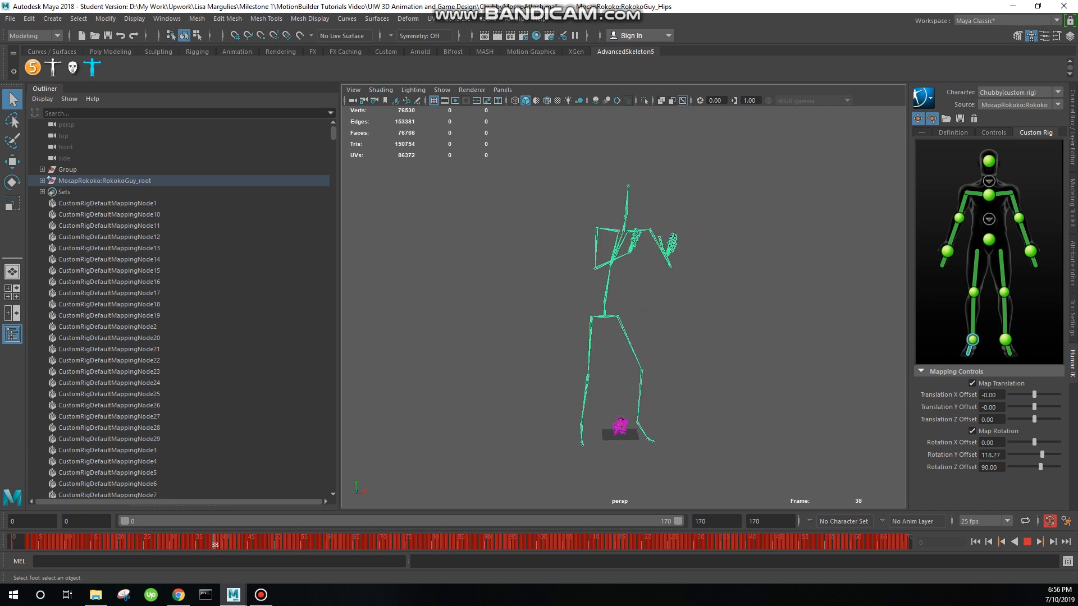
{"action": "key", "text": "Escape"}
Step: Create a display layer from the selected mocap skeleton and hide that layer
{"action": "key", "text": "ctrl+a"}
{"action": "key", "text": "f"}
{"action": "left_click", "coordinate": [1058, 416]}
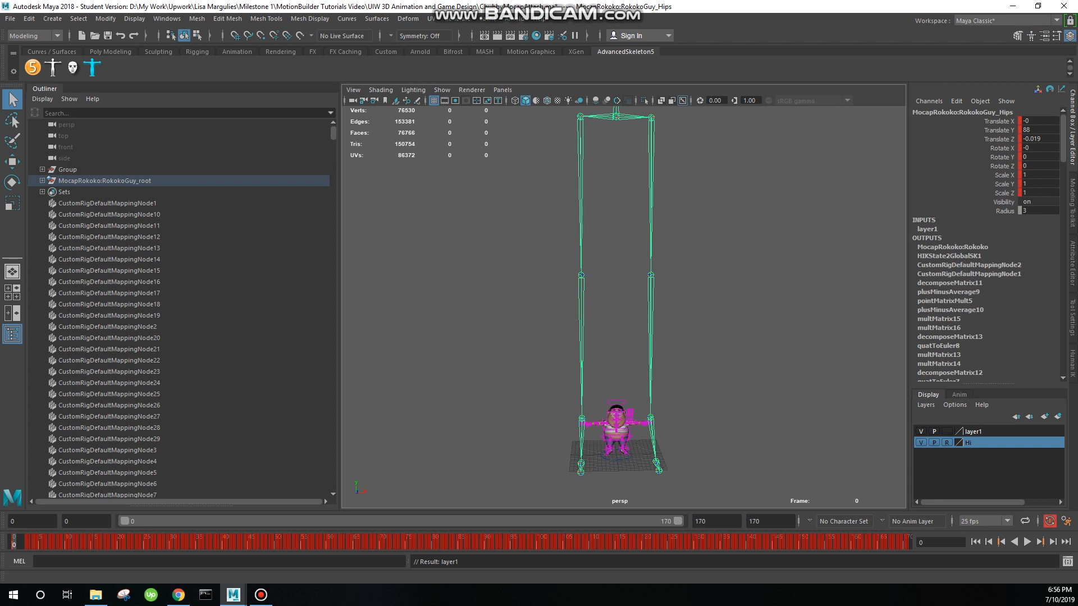
{"action": "key", "text": "f"}
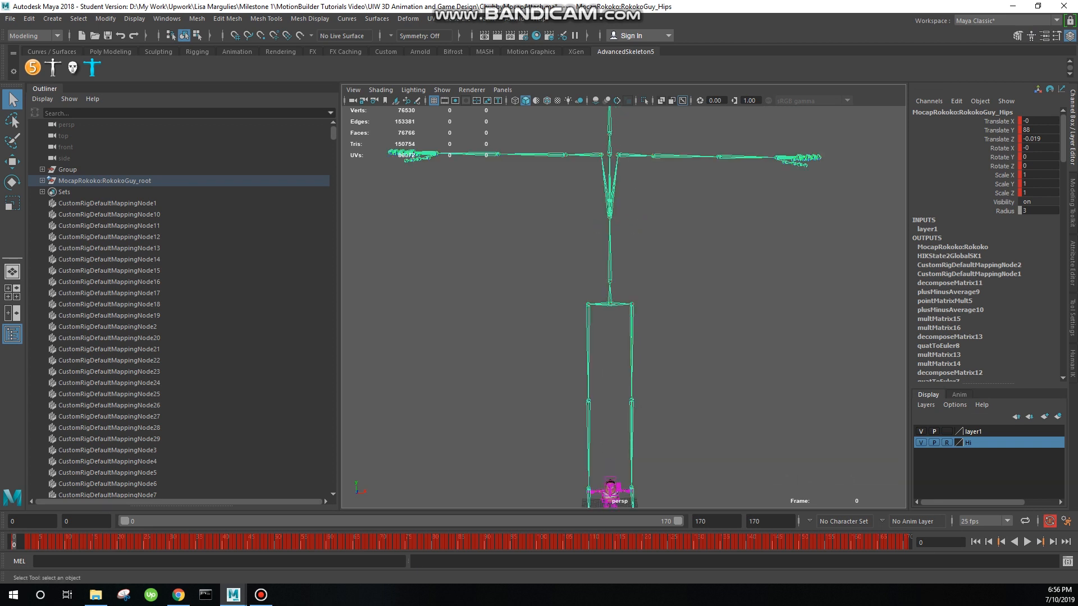
{"action": "scroll", "coordinate": [623, 307], "scroll_direction": "up", "scroll_amount": 5}
{"action": "middle_click_drag", "start_coordinate": [629, 332], "coordinate": [657, 215], "text": "alt"}
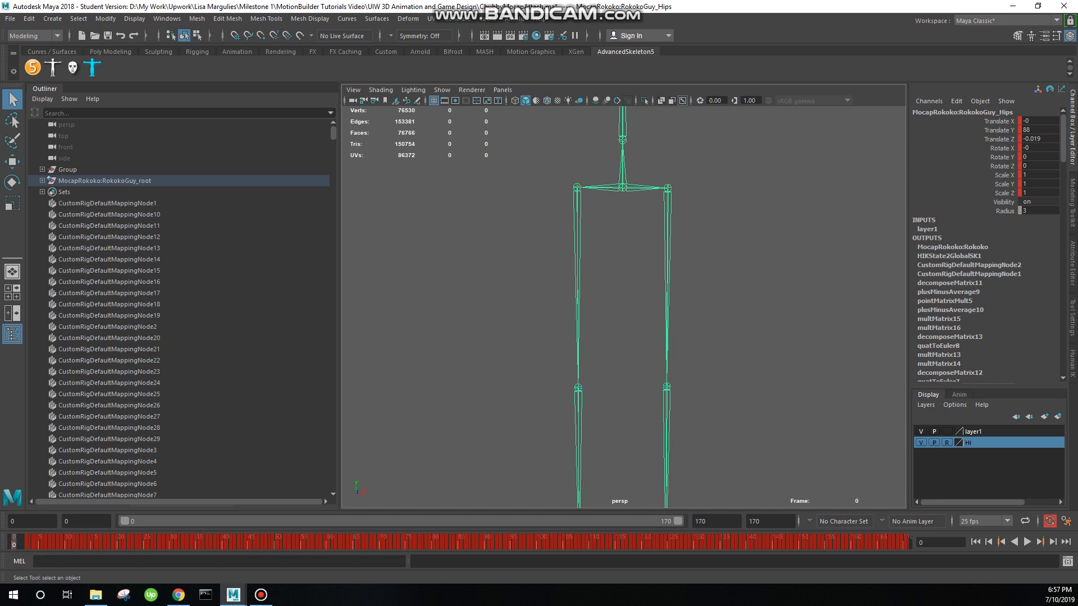
{"action": "left_click", "coordinate": [921, 432]}
Step: Put the character's Main control into a second new display layer and hide that layer
{"action": "scroll", "coordinate": [623, 308], "scroll_direction": "down", "scroll_amount": 5}
{"action": "middle_click_drag", "start_coordinate": [634, 393], "coordinate": [636, 303], "text": "alt"}
{"action": "scroll", "coordinate": [624, 308], "scroll_direction": "up", "scroll_amount": 8}
{"action": "middle_click_drag", "start_coordinate": [696, 365], "coordinate": [626, 350], "text": "alt"}
{"action": "left_click", "coordinate": [676, 454]}
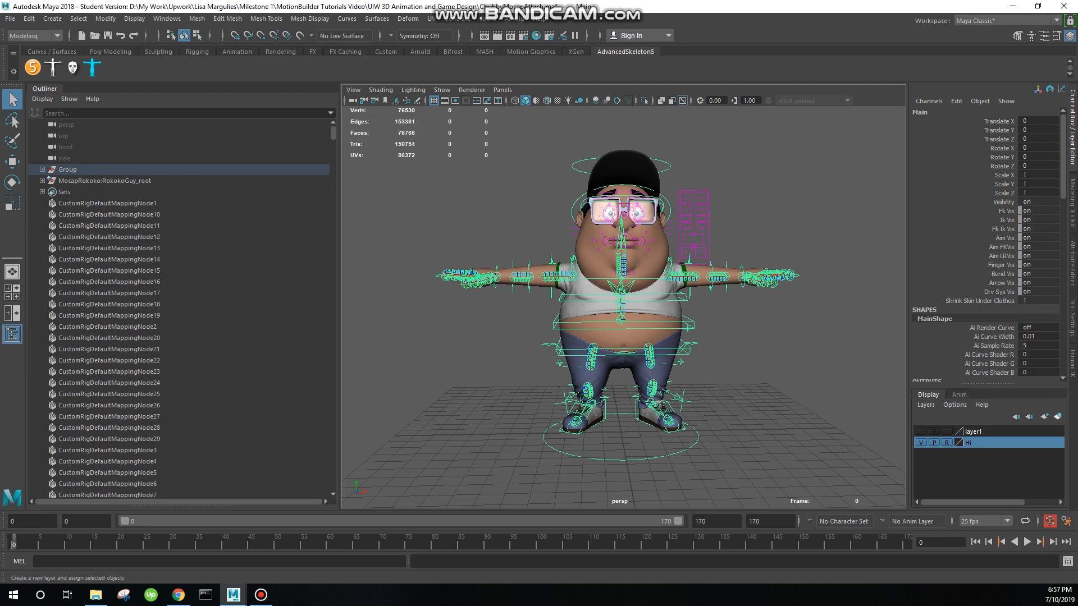
{"action": "left_click", "coordinate": [1058, 416]}
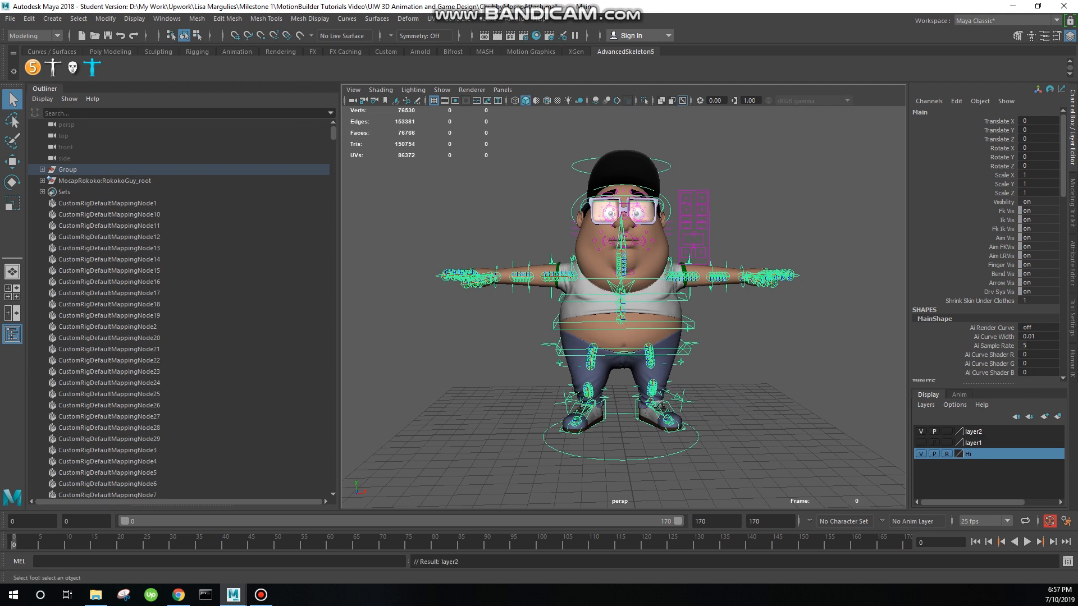
{"action": "left_click", "coordinate": [977, 432]}
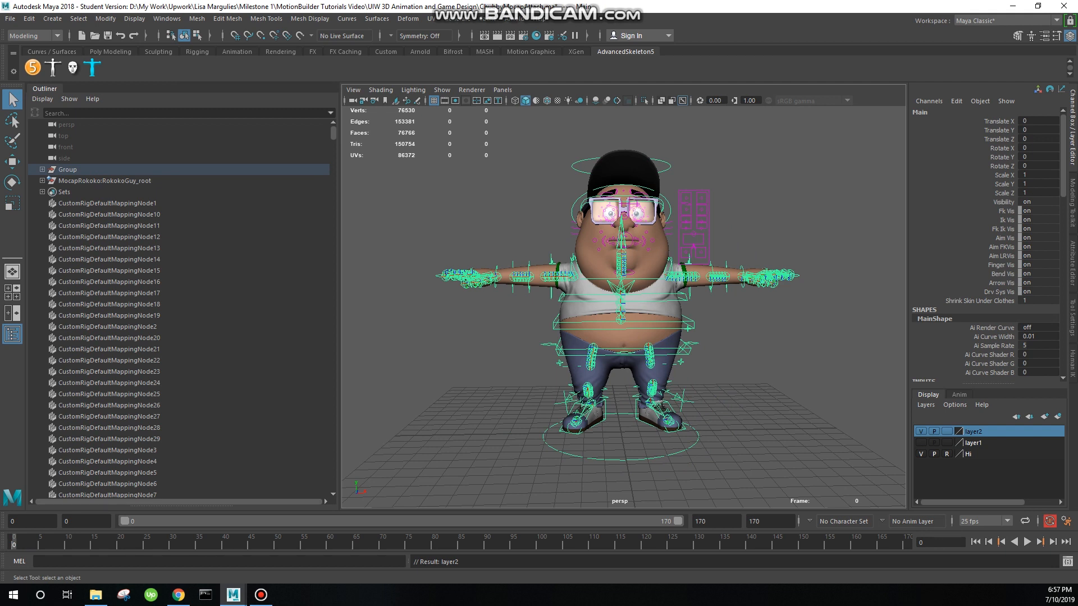
{"action": "right_click", "coordinate": [961, 431]}
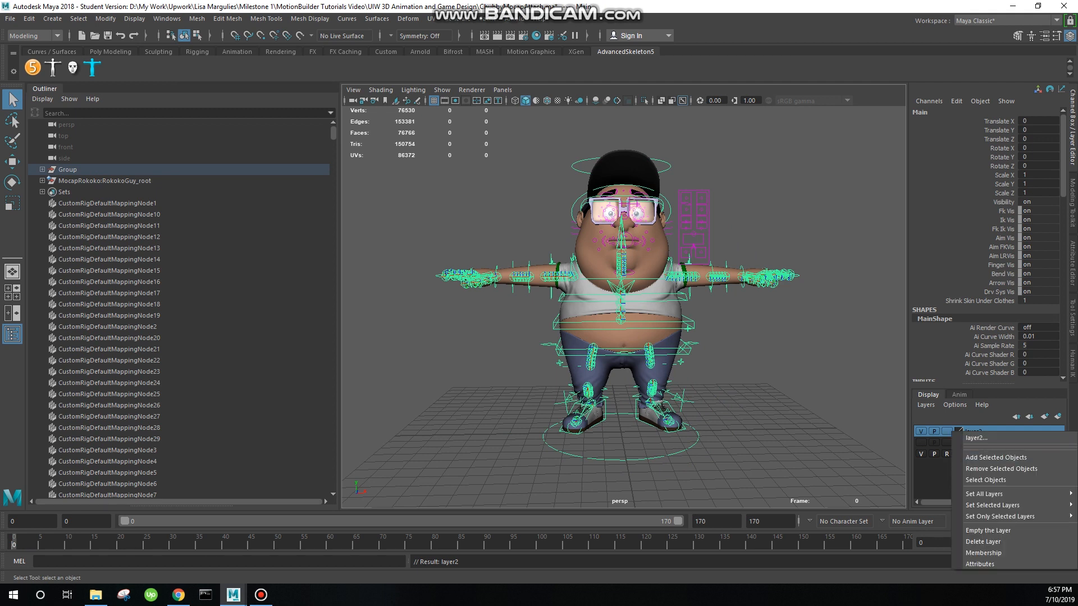
{"action": "left_click", "coordinate": [996, 458]}
{"action": "left_click", "coordinate": [921, 432]}
Step: Select all the remaining face controls and add them to the hidden layer2
{"action": "left_click_drag", "start_coordinate": [767, 167], "coordinate": [553, 292]}
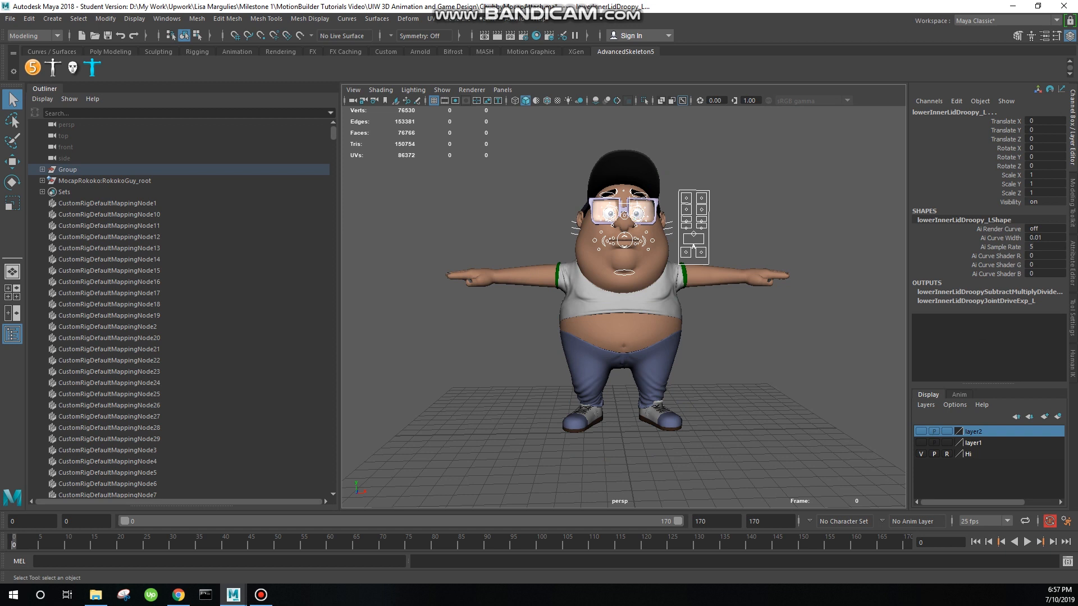
{"action": "right_click", "coordinate": [962, 431]}
{"action": "left_click", "coordinate": [997, 452]}
{"action": "left_click", "coordinate": [783, 160]}
{"action": "left_click_drag", "start_coordinate": [783, 159], "coordinate": [469, 329]}
{"action": "right_click", "coordinate": [963, 432]}
{"action": "left_click", "coordinate": [996, 458]}
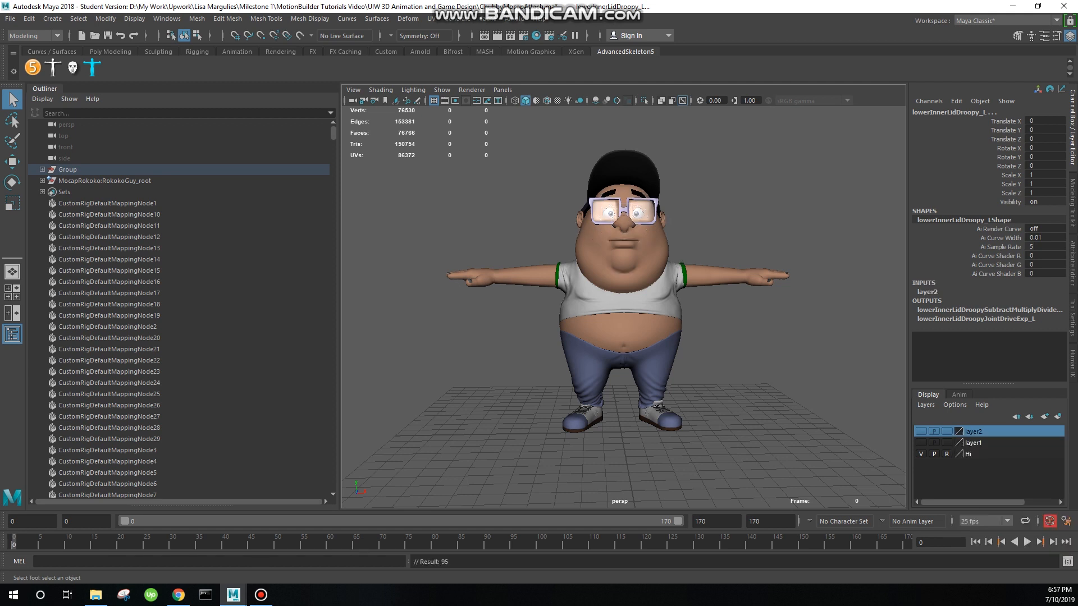
Step: Play the retargeted animation on the character twice and stop the second playback at frame 94
{"action": "key", "text": "alt+v"}
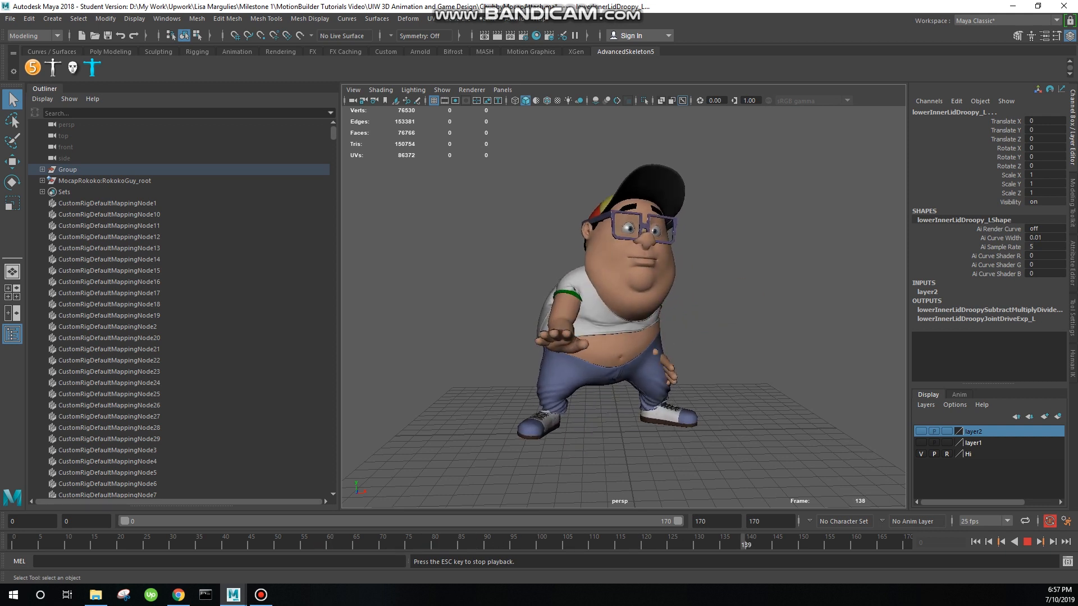
{"action": "key", "text": "alt+v"}
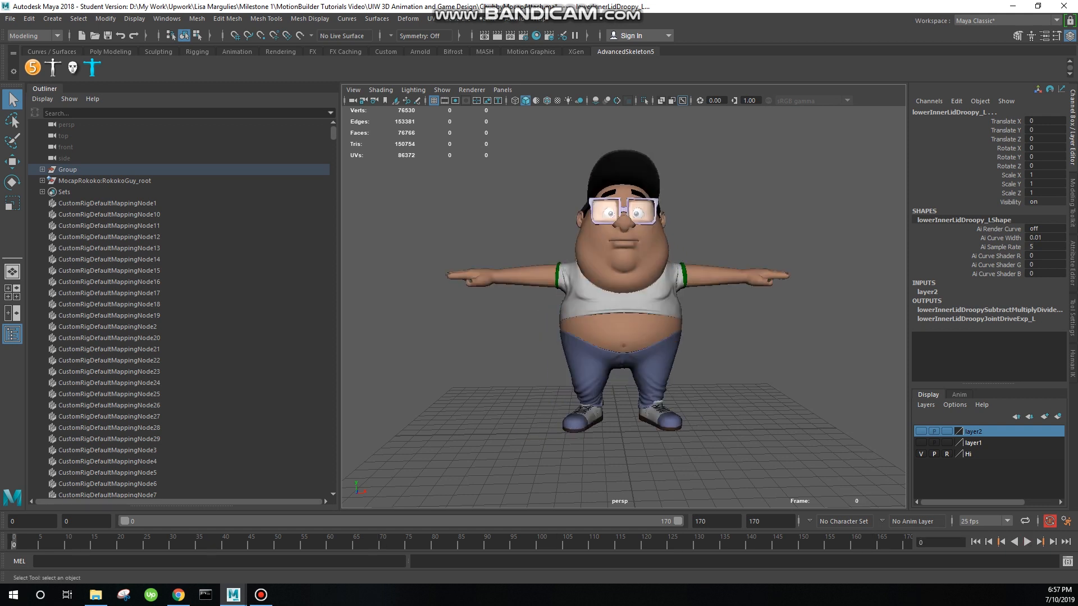
{"action": "key", "text": "alt+v"}
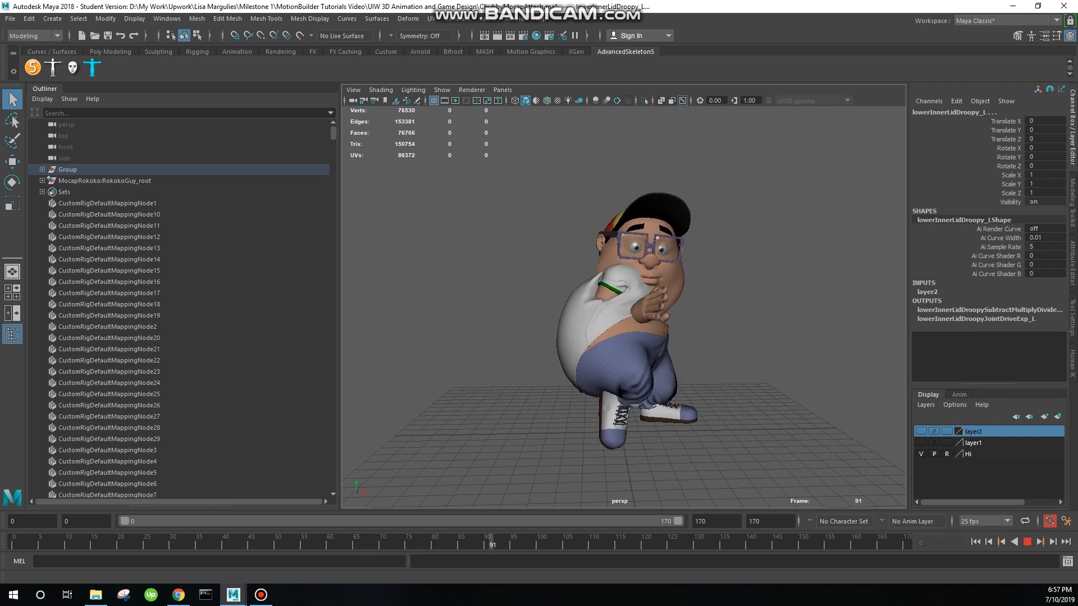
{"action": "key", "text": "alt+v"}
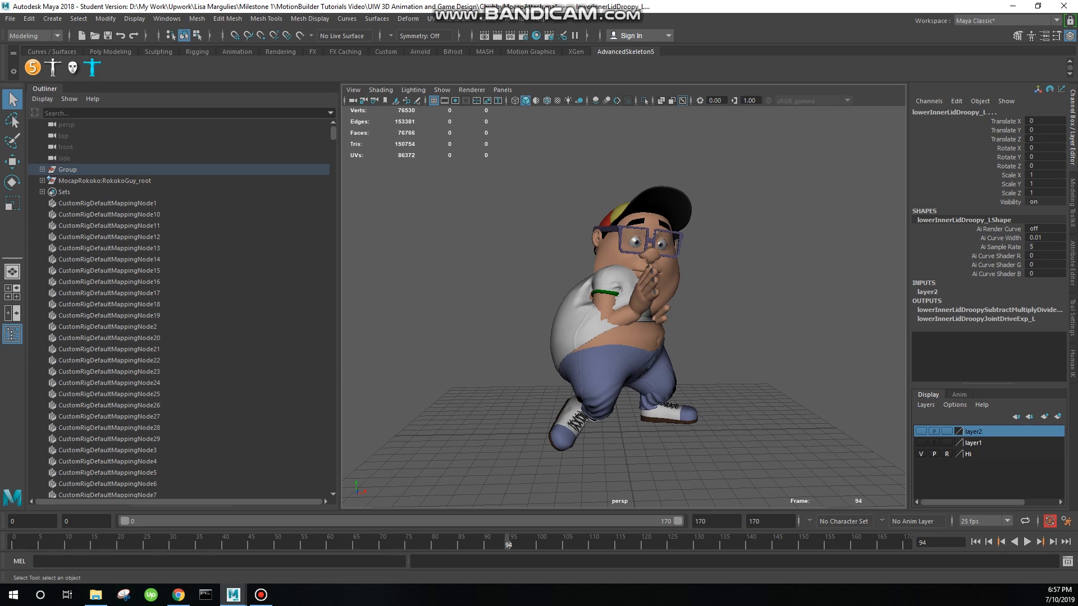
Step: Make layer2 visible again and select the right shoulder FK control at frame 94
{"action": "scroll", "coordinate": [623, 306], "scroll_direction": "down", "scroll_amount": 3}
{"action": "scroll", "coordinate": [623, 307], "scroll_direction": "up", "scroll_amount": 3}
{"action": "mouse_move", "coordinate": [674, 314]}
{"action": "left_mouse_down", "text": "alt"}
{"action": "mouse_move", "coordinate": [528, 309]}
{"action": "mouse_move", "coordinate": [691, 311]}
{"action": "left_mouse_up", "text": "alt"}
{"action": "left_click", "coordinate": [921, 432]}
{"action": "scroll", "coordinate": [623, 306], "scroll_direction": "up", "scroll_amount": 5}
{"action": "left_click", "coordinate": [576, 244]}
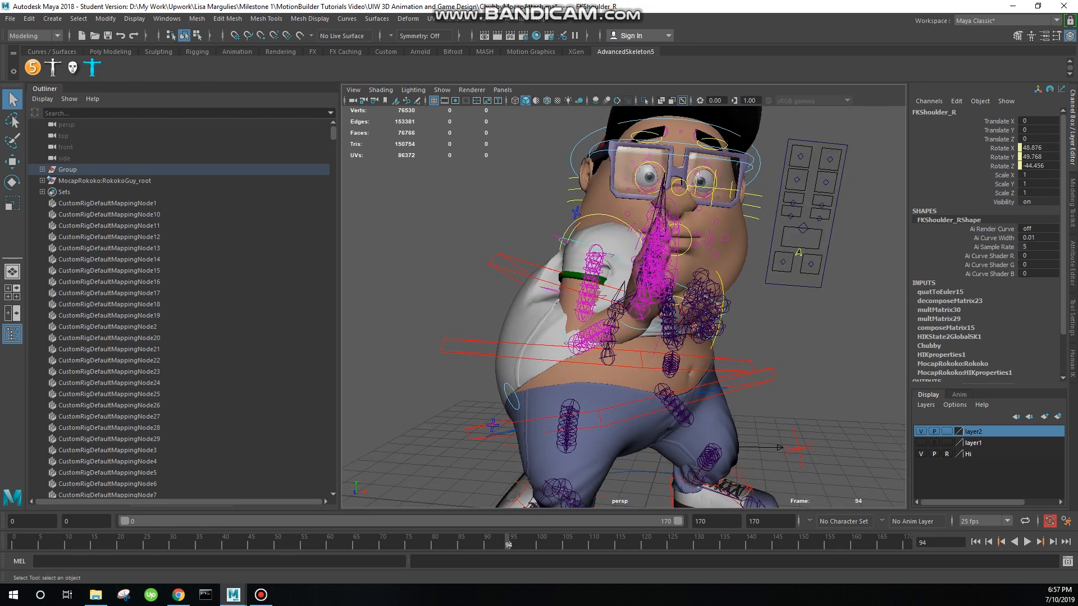
Step: Return to frame 0 and inspect the right shoulder FK control with the Rotate tool
{"action": "left_click", "coordinate": [15, 542]}
{"action": "middle_click_drag", "start_coordinate": [522, 252], "coordinate": [610, 323], "text": "alt"}
{"action": "scroll", "coordinate": [623, 306], "scroll_direction": "up", "scroll_amount": 5}
{"action": "key", "text": "e"}
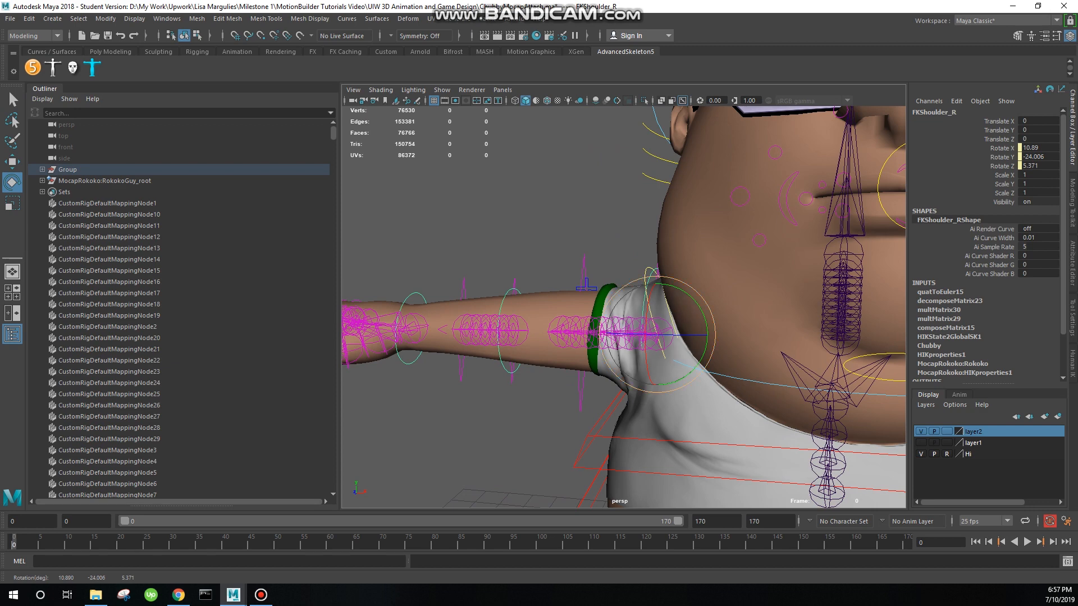
{"action": "left_click_drag", "start_coordinate": [648, 331], "coordinate": [682, 333], "text": "alt"}
{"action": "scroll", "coordinate": [662, 333], "scroll_direction": "down", "scroll_amount": 6}
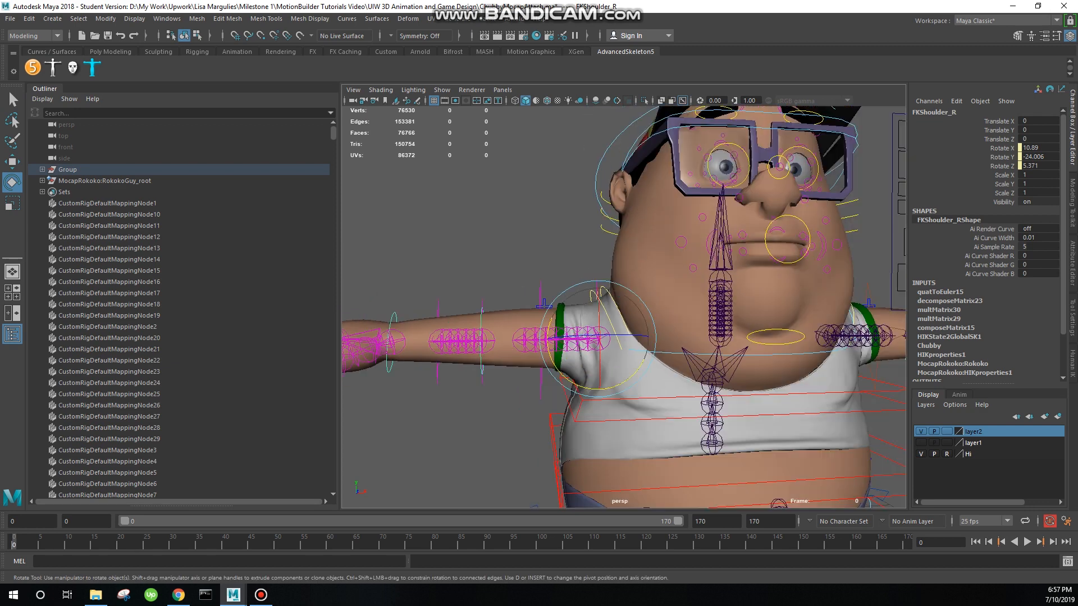
{"action": "middle_click_drag", "start_coordinate": [668, 328], "coordinate": [565, 359], "text": "alt"}
{"action": "scroll", "coordinate": [595, 337], "scroll_direction": "up", "scroll_amount": 4}
Step: Try moving the left eye control on the face panel slightly, and undo that move and the preceding actions
{"action": "left_click", "coordinate": [747, 240]}
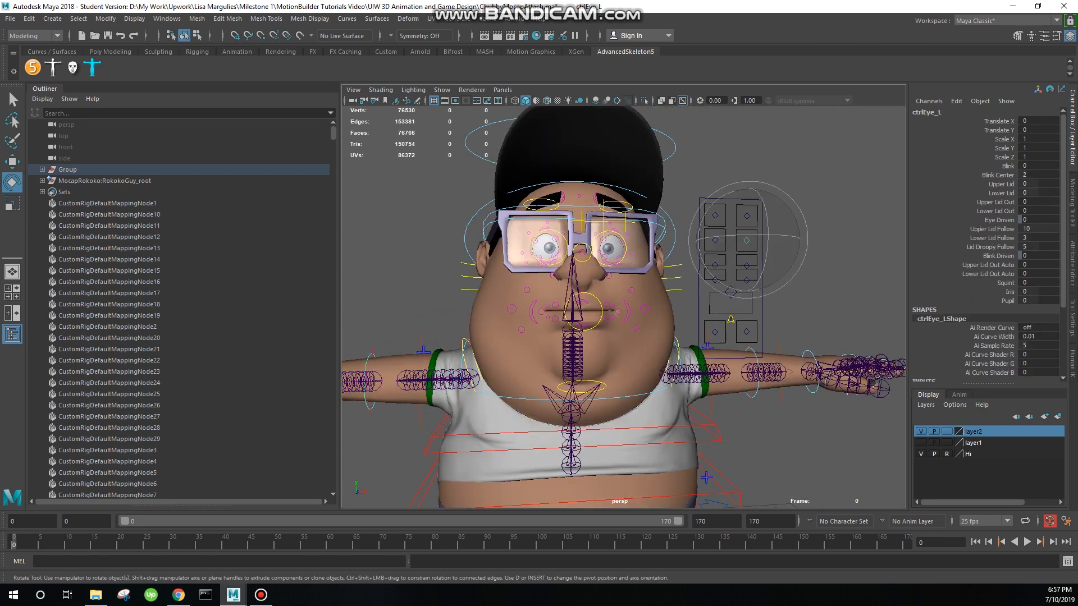
{"action": "key", "text": "w"}
{"action": "mouse_move", "coordinate": [746, 187]}
{"action": "left_mouse_down"}
{"action": "mouse_move", "coordinate": [746, 197]}
{"action": "mouse_move", "coordinate": [747, 184]}
{"action": "left_mouse_up"}
{"action": "key", "text": "ctrl+z"}
{"action": "key", "text": "ctrl+z"}
{"action": "key", "text": "ctrl+z"}
{"action": "key", "text": "ctrl+z"}
{"action": "key", "text": "ctrl+z"}
{"action": "key", "text": "ctrl+z"}
{"action": "key", "text": "ctrl+z"}
{"action": "key", "text": "ctrl+z"}
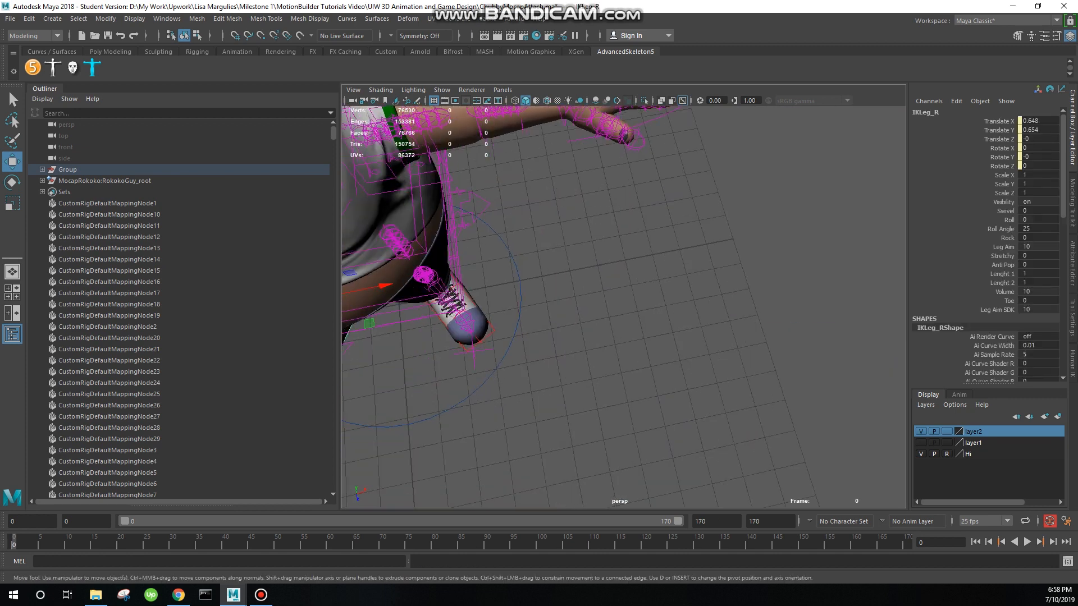
Step: Try rotating the RingFinger2_L joint on the left hand, and undo the rotation
{"action": "scroll", "coordinate": [705, 340], "scroll_direction": "up", "scroll_amount": 4}
{"action": "left_click", "coordinate": [711, 342]}
{"action": "scroll", "coordinate": [710, 341], "scroll_direction": "up", "scroll_amount": 2}
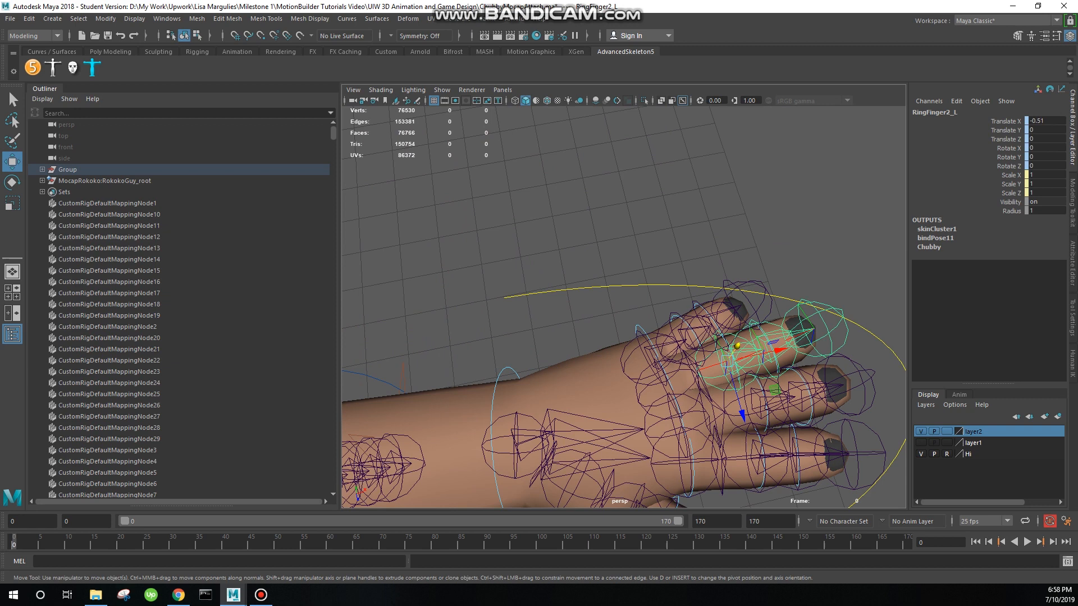
{"action": "key", "text": "e"}
{"action": "left_click_drag", "start_coordinate": [724, 387], "coordinate": [736, 399]}
{"action": "key", "text": "ctrl+z"}
{"action": "key", "text": "ctrl+z"}
Step: Try rotating the ThumbFinger1_L joint at the base of the left thumb, and undo the rotation
{"action": "left_click_drag", "start_coordinate": [815, 435], "coordinate": [792, 331], "text": "alt"}
{"action": "left_click", "coordinate": [581, 449]}
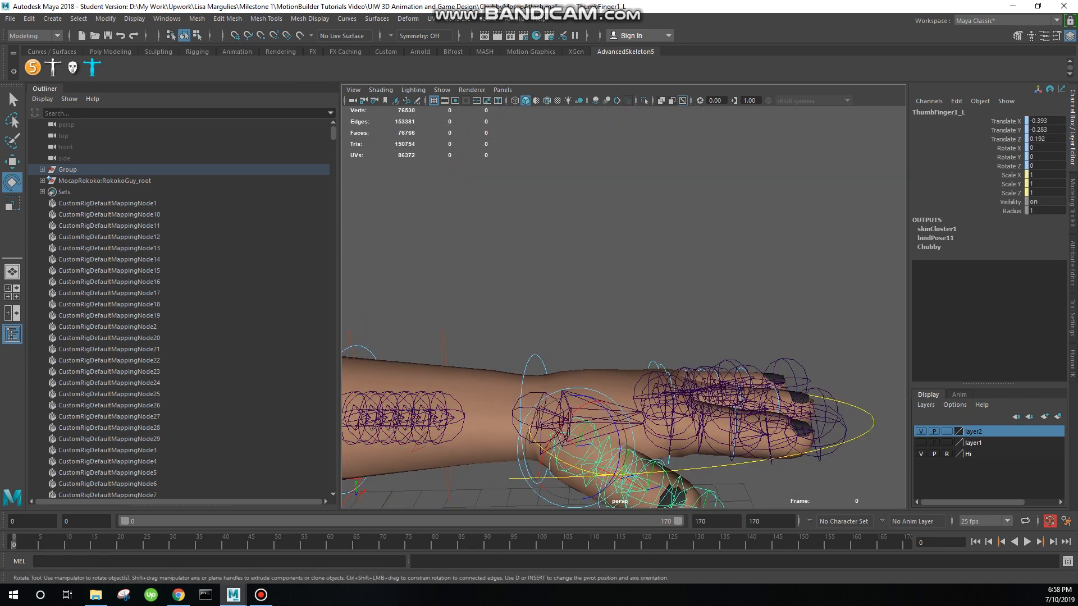
{"action": "left_click", "coordinate": [665, 400]}
{"action": "left_click", "coordinate": [579, 449]}
{"action": "left_click_drag", "start_coordinate": [584, 444], "coordinate": [602, 431], "text": "alt"}
{"action": "key", "text": "ctrl+z"}
{"action": "left_click", "coordinate": [506, 382]}
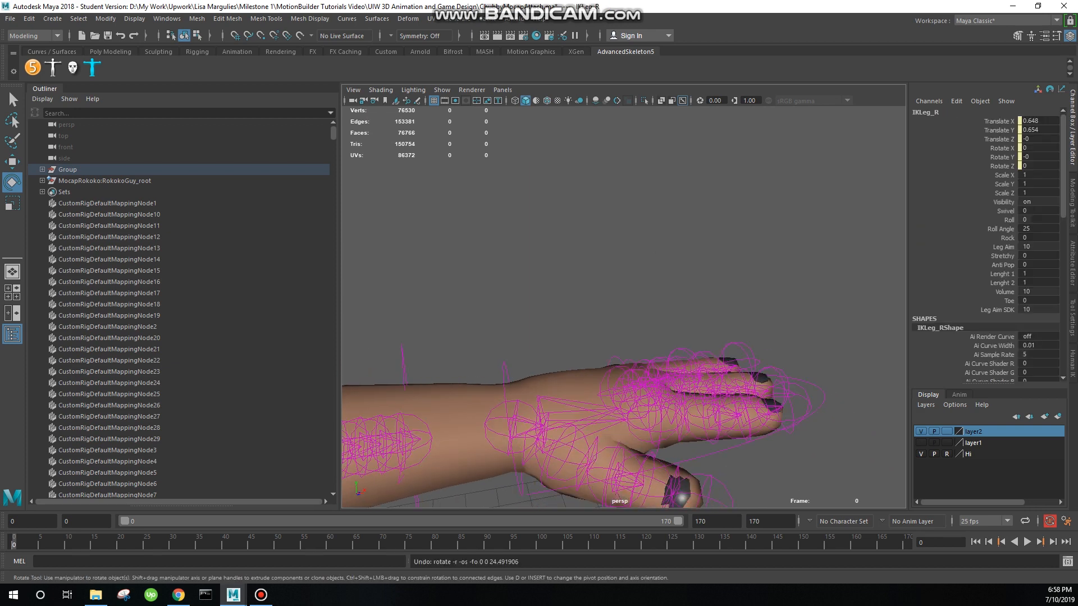
Step: Select the Fingers_L control around the left hand and try raising its Index Curl to 4.2
{"action": "left_click", "coordinate": [825, 400]}
{"action": "scroll", "coordinate": [808, 400], "scroll_direction": "down", "scroll_amount": 8}
{"action": "left_click_drag", "start_coordinate": [786, 399], "coordinate": [755, 374], "text": "alt"}
{"action": "key", "text": "w"}
{"action": "scroll", "coordinate": [786, 399], "scroll_direction": "up", "scroll_amount": 4}
{"action": "left_click", "coordinate": [1000, 121]}
{"action": "mouse_move", "coordinate": [702, 280]}
{"action": "middle_mouse_down"}
{"action": "mouse_move", "coordinate": [758, 280]}
{"action": "mouse_move", "coordinate": [702, 280]}
{"action": "mouse_move", "coordinate": [742, 280]}
{"action": "mouse_move", "coordinate": [702, 281]}
{"action": "mouse_move", "coordinate": [742, 281]}
{"action": "mouse_move", "coordinate": [718, 280]}
{"action": "middle_mouse_up"}
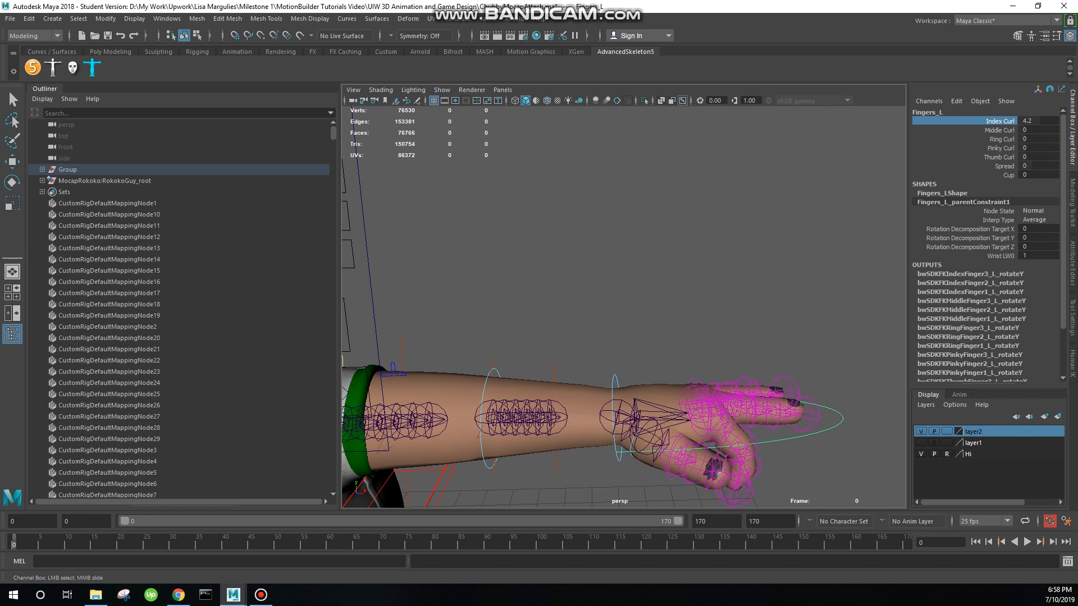
{"action": "key", "text": "ctrl+z"}
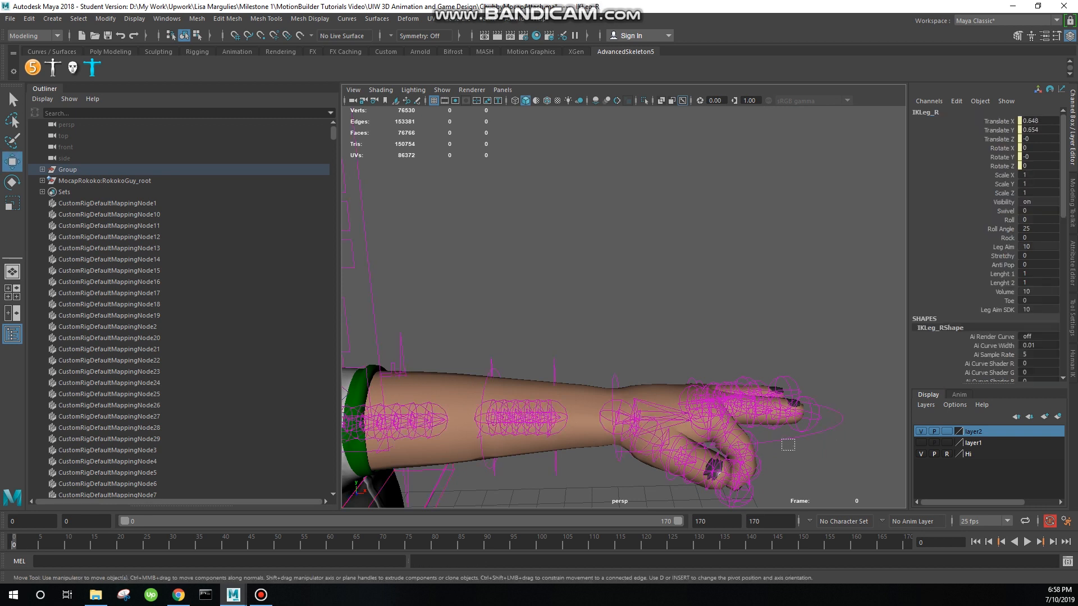
Step: Reselect the Fingers_L control, lower its Index Curl to 2.5, and reset the curl to 0
{"action": "left_click_drag", "start_coordinate": [781, 439], "coordinate": [795, 451]}
{"action": "left_click", "coordinate": [1000, 122]}
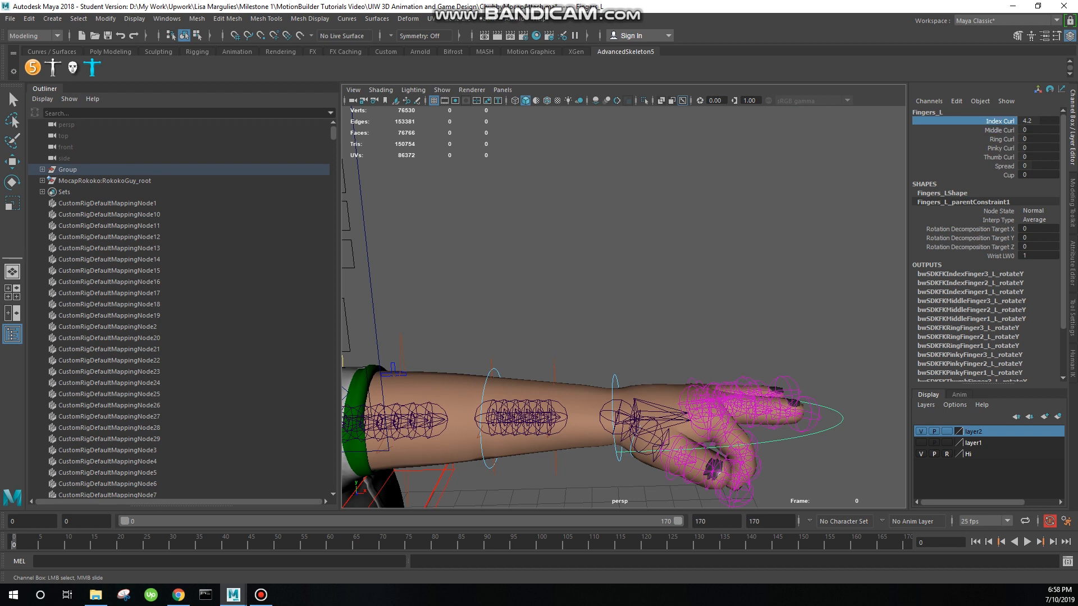
{"action": "mouse_move", "coordinate": [730, 269]}
{"action": "middle_mouse_down"}
{"action": "mouse_move", "coordinate": [758, 269]}
{"action": "mouse_move", "coordinate": [695, 269]}
{"action": "mouse_move", "coordinate": [730, 270]}
{"action": "middle_mouse_up"}
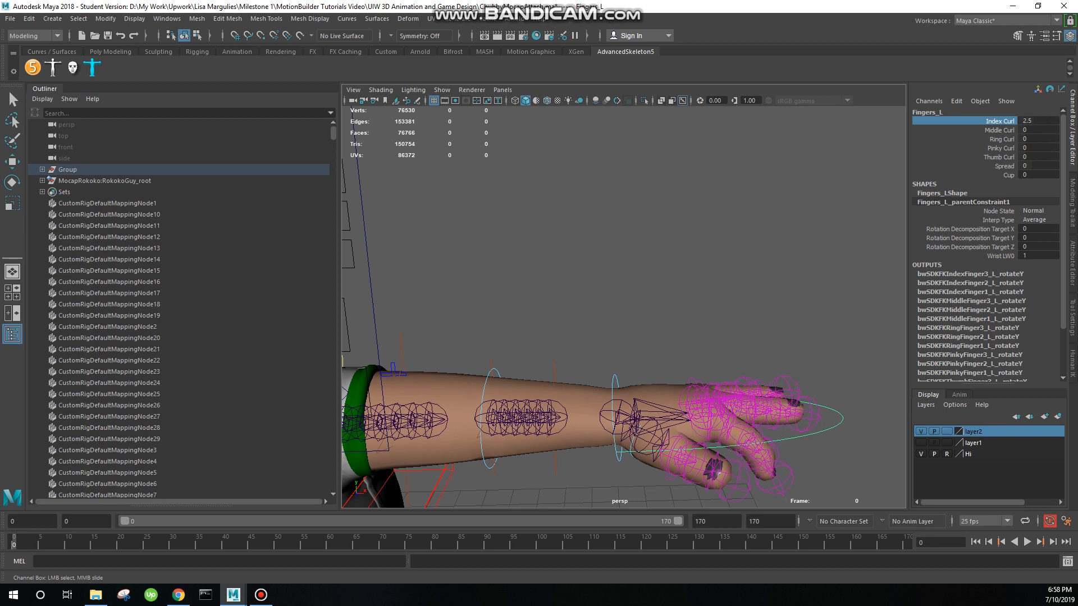
{"action": "left_click", "coordinate": [1038, 121]}
{"action": "type", "text": "0"}
{"action": "key", "text": "Return"}
Step: Try changing the Spread of the Fingers_L control, and undo the change
{"action": "left_click", "coordinate": [1004, 166]}
{"action": "middle_click_drag", "start_coordinate": [730, 270], "coordinate": [783, 270]}
{"action": "key", "text": "ctrl+z"}
{"action": "key", "text": "ctrl+z"}
{"action": "key", "text": "ctrl+z"}
{"action": "key", "text": "ctrl+z"}
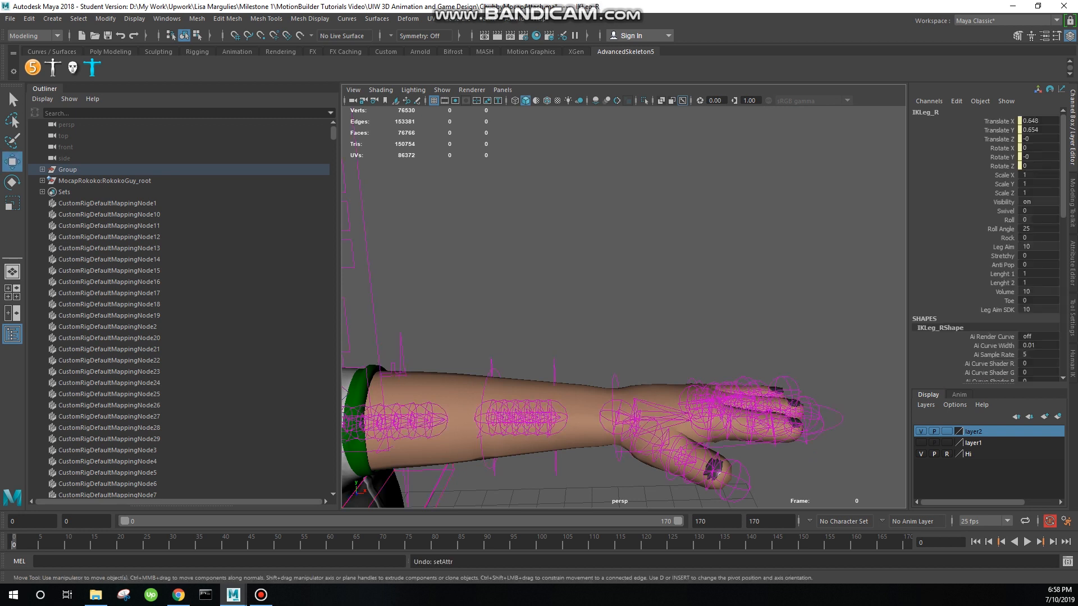
{"action": "key", "text": "ctrl+z"}
{"action": "key", "text": "ctrl+z"}
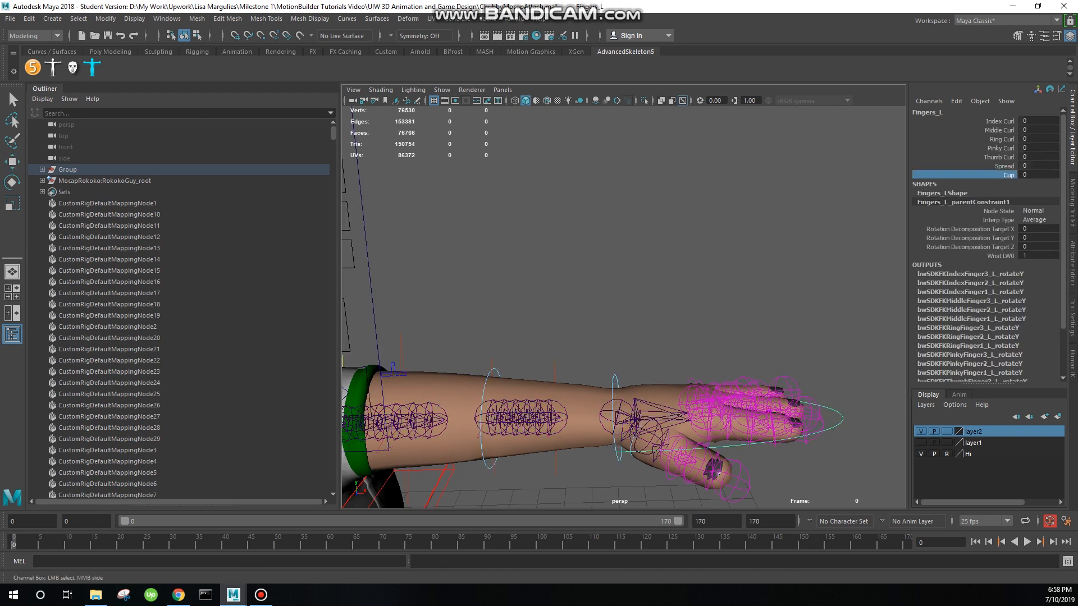
Step: Try raising the Cup of the Fingers_L control to 10, check the hand from the side, and undo the change
{"action": "middle_click_drag", "start_coordinate": [730, 270], "coordinate": [786, 270]}
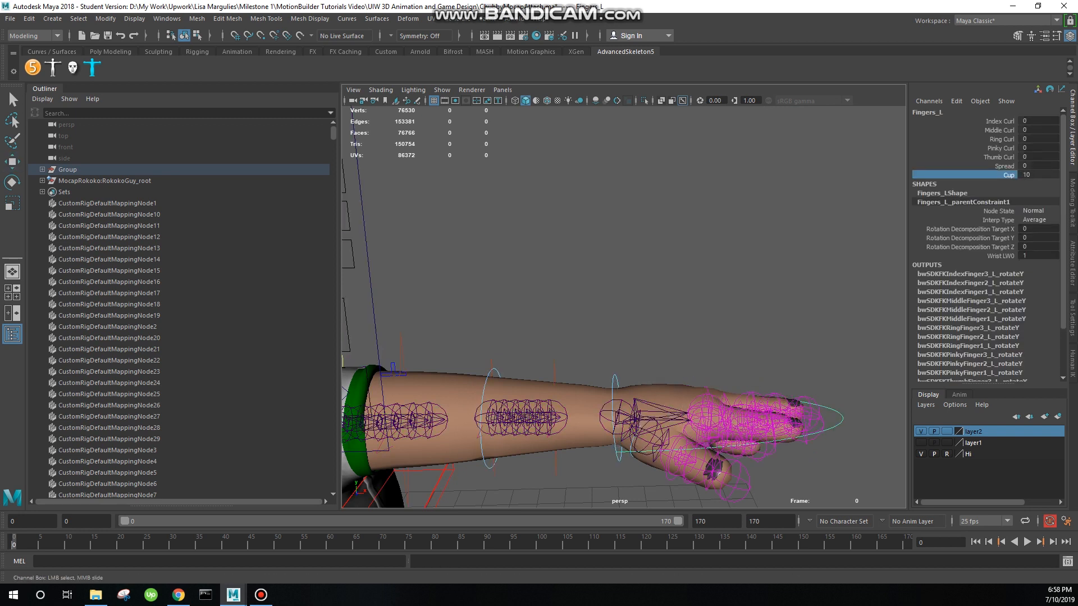
{"action": "left_click_drag", "start_coordinate": [730, 292], "coordinate": [551, 280], "text": "alt"}
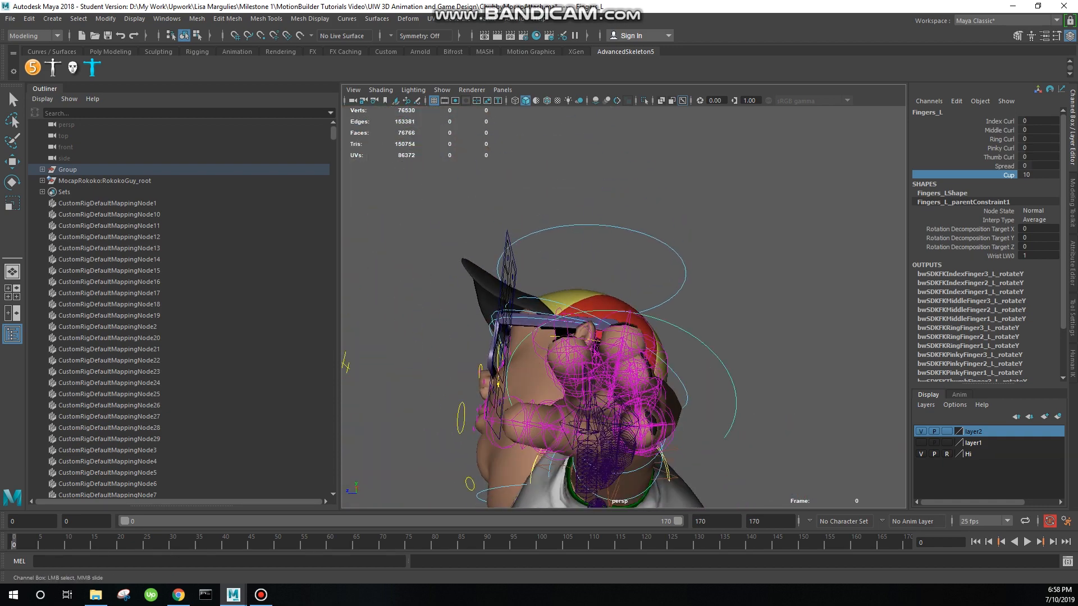
{"action": "key", "text": "ctrl+z"}
{"action": "key", "text": "ctrl+z"}
{"action": "key", "text": "ctrl+z"}
{"action": "scroll", "coordinate": [624, 307], "scroll_direction": "down", "scroll_amount": 5}
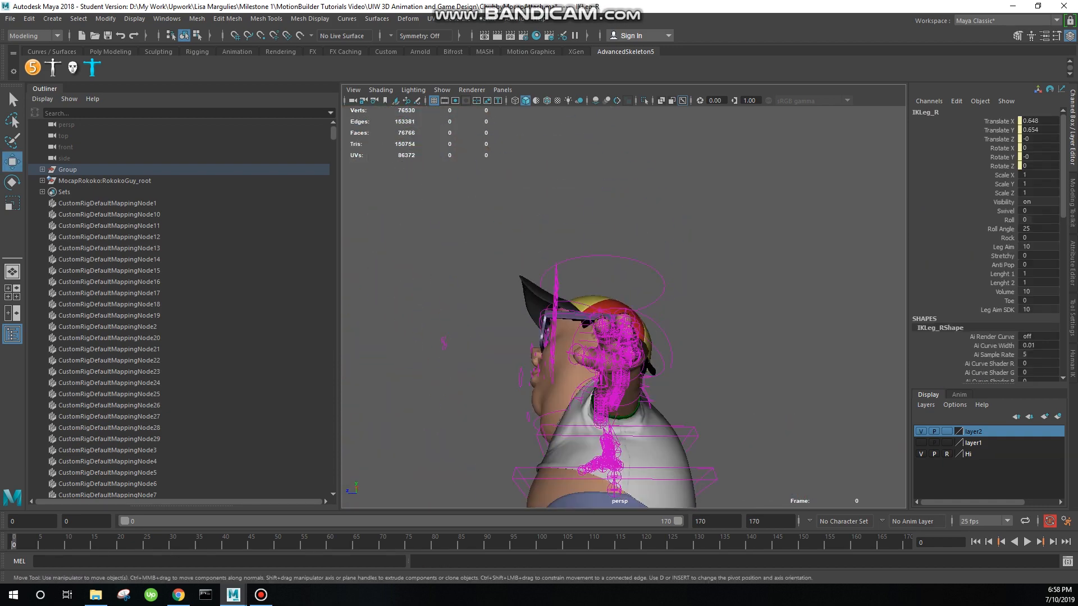
Step: View the whole character from the front and play the retargeted animation with the rig controls shown
{"action": "left_click_drag", "start_coordinate": [506, 315], "coordinate": [657, 317], "text": "alt"}
{"action": "middle_click_drag", "start_coordinate": [505, 314], "coordinate": [741, 283], "text": "alt"}
{"action": "scroll", "coordinate": [623, 308], "scroll_direction": "down", "scroll_amount": 5}
{"action": "left_click_drag", "start_coordinate": [624, 307], "coordinate": [628, 334], "text": "alt"}
{"action": "middle_click_drag", "start_coordinate": [629, 334], "coordinate": [625, 344], "text": "alt"}
{"action": "scroll", "coordinate": [623, 307], "scroll_direction": "up", "scroll_amount": 3}
{"action": "key", "text": "alt+v"}
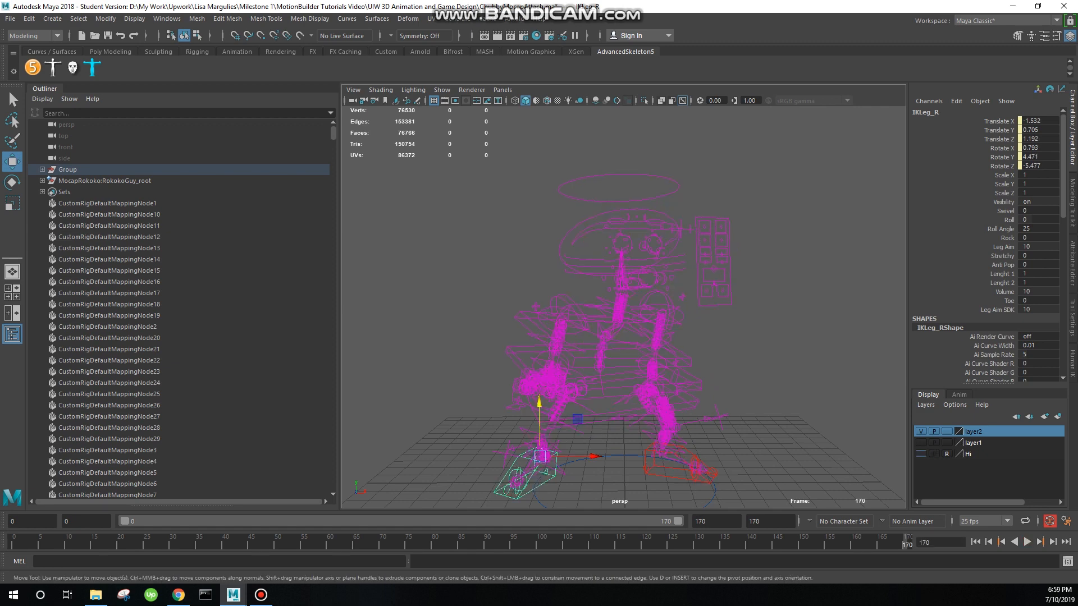
Step: Hide layer2 and play the retargeted animation on the character mesh without the rig controls
{"action": "left_click", "coordinate": [921, 432]}
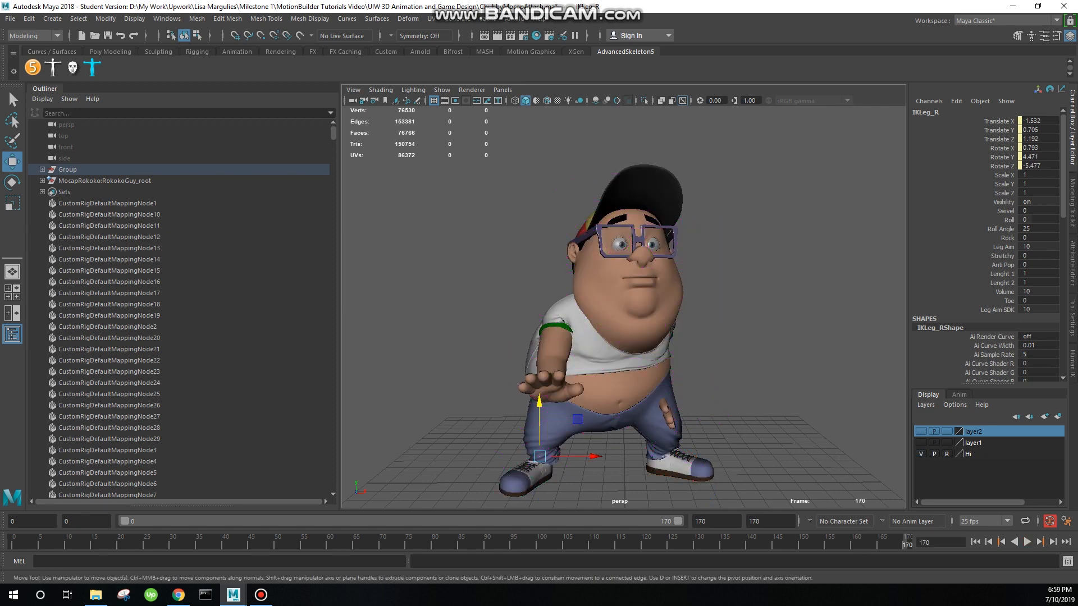
{"action": "key", "text": "alt+v"}
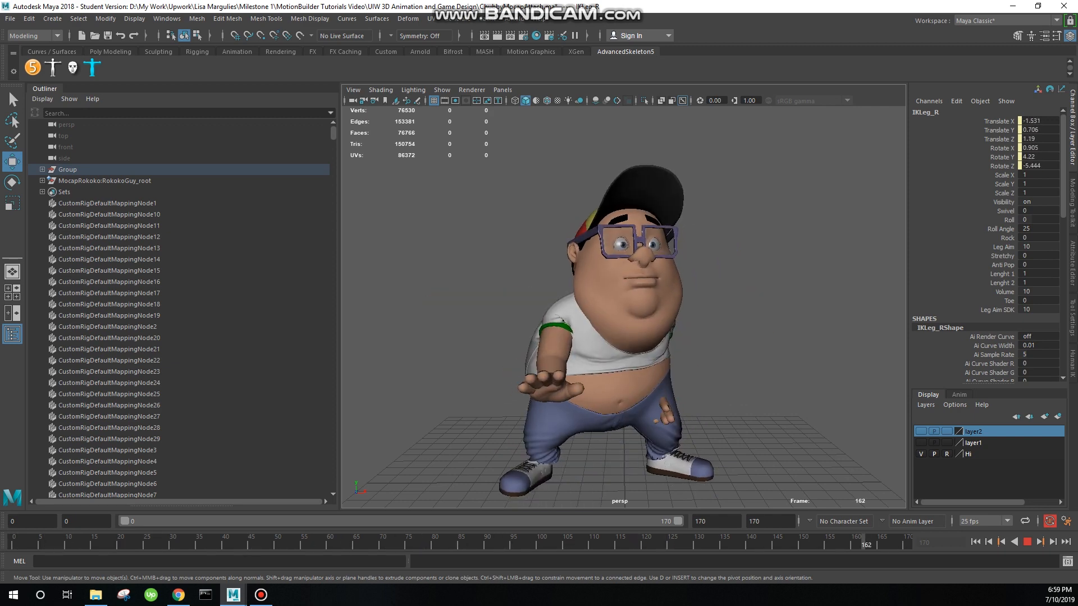
{"action": "scroll", "coordinate": [624, 307], "scroll_direction": "up", "scroll_amount": 3}
{"action": "scroll", "coordinate": [624, 307], "scroll_direction": "down", "scroll_amount": 5}
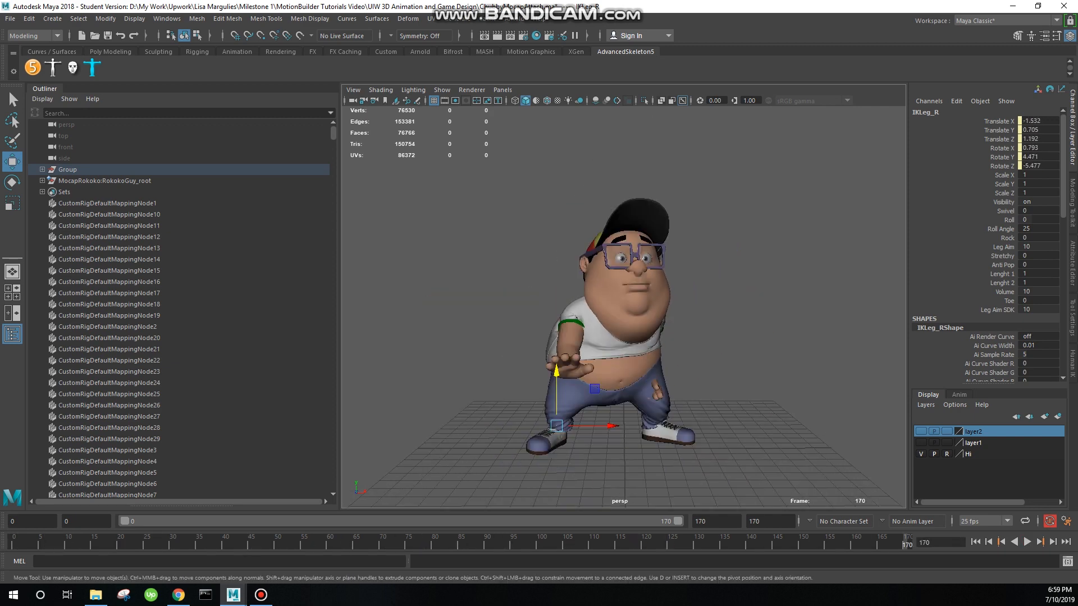
Step: Replay the retargeted animation from a closer, adjusted front view of the character
{"action": "middle_click_drag", "start_coordinate": [624, 307], "coordinate": [645, 299], "text": "alt"}
{"action": "scroll", "coordinate": [646, 300], "scroll_direction": "up", "scroll_amount": 2}
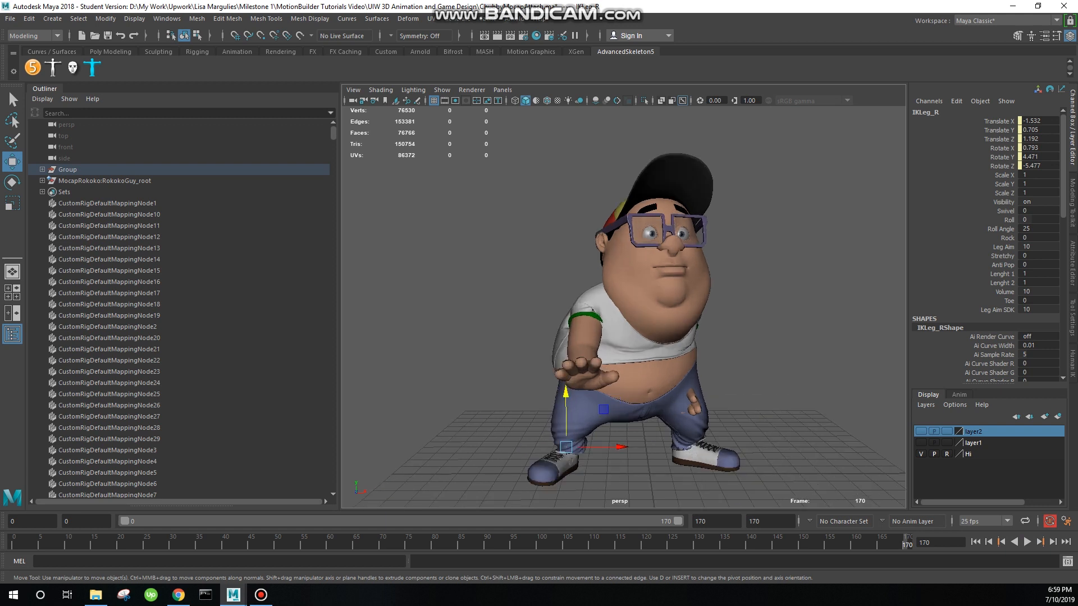
{"action": "key", "text": "alt+v"}
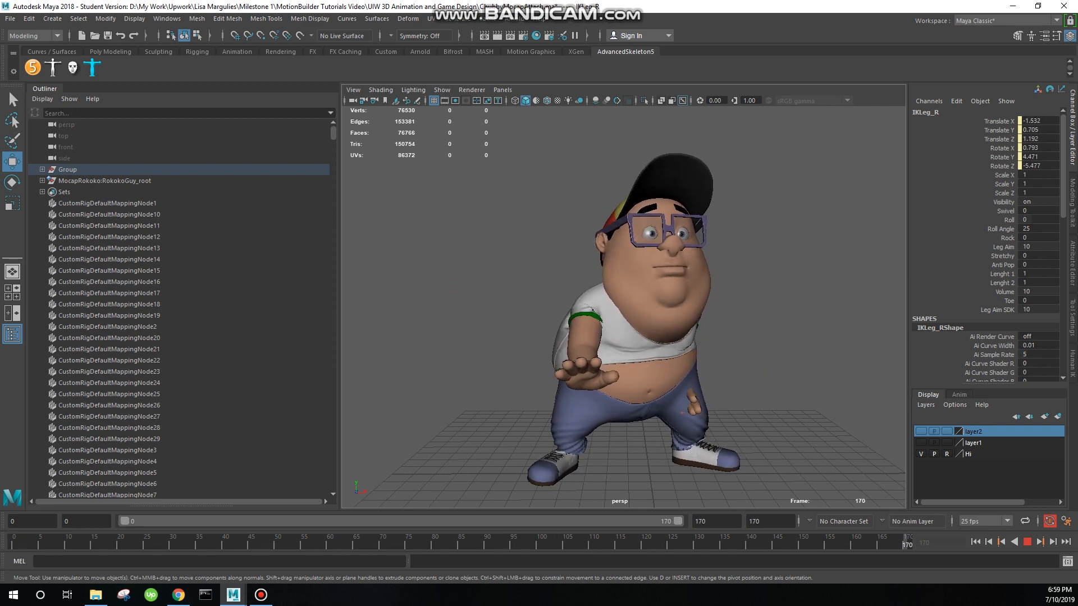
{"action": "left_click_drag", "start_coordinate": [646, 303], "coordinate": [643, 287], "text": "alt"}
{"action": "middle_click_drag", "start_coordinate": [644, 287], "coordinate": [646, 277], "text": "alt"}
{"action": "left_click_drag", "start_coordinate": [646, 277], "coordinate": [648, 287], "text": "alt"}
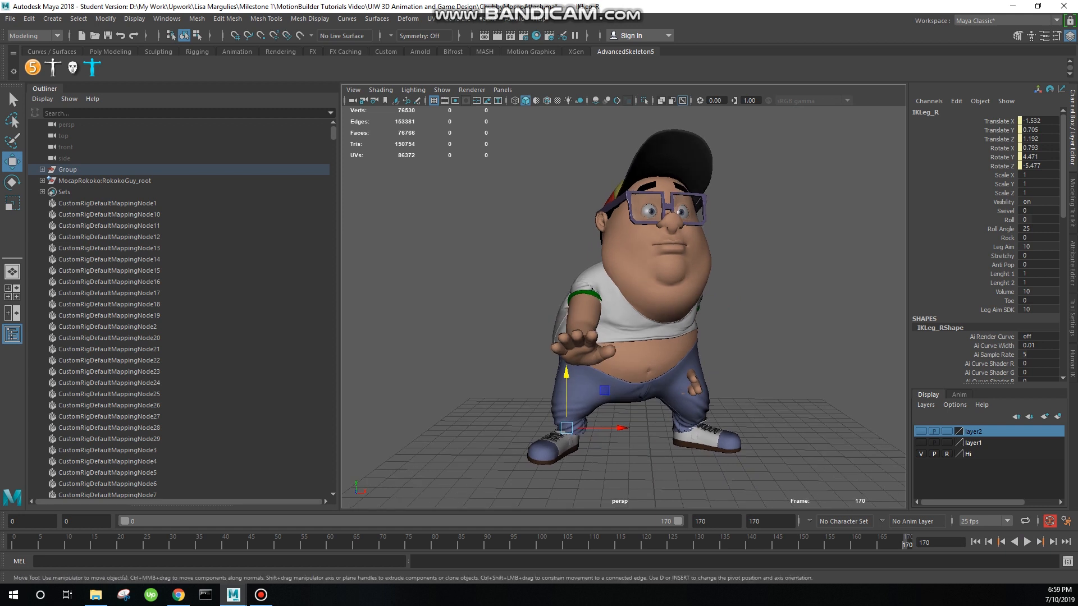